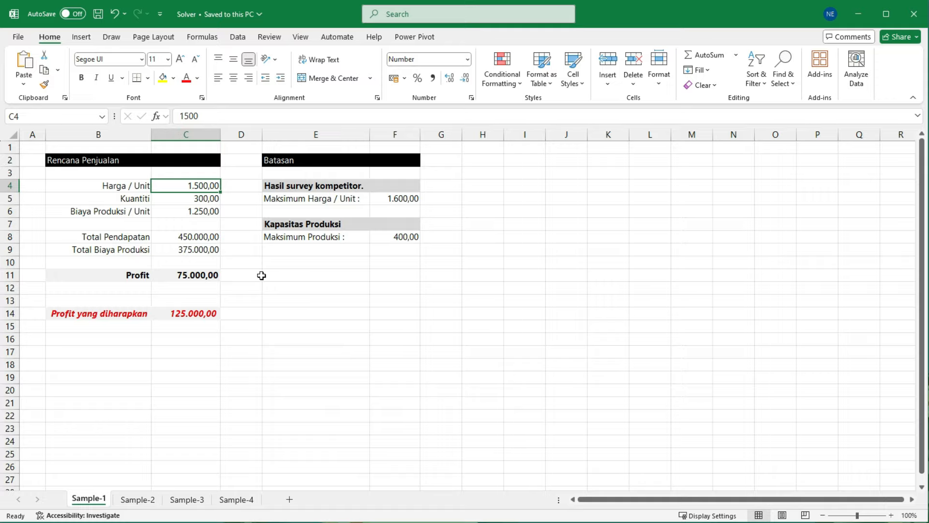
Step: Review the unit price, quantity and unit production cost inputs, and check which cells the Total Pendapatan formula uses
left_click(207, 199)
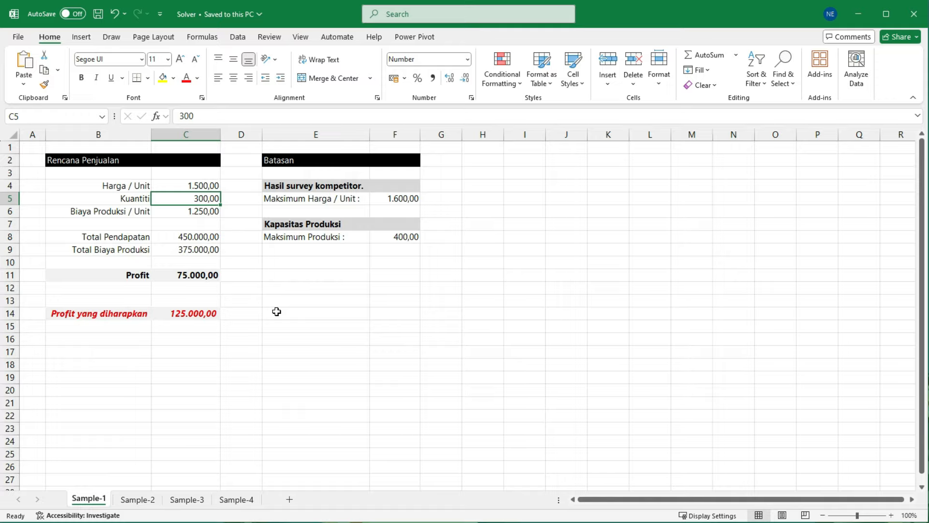
left_click(206, 215)
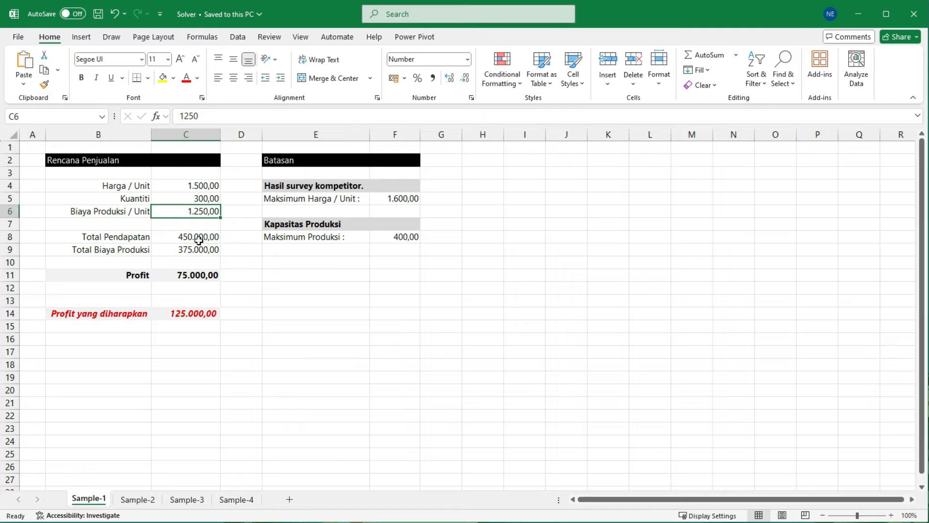
left_click(199, 239)
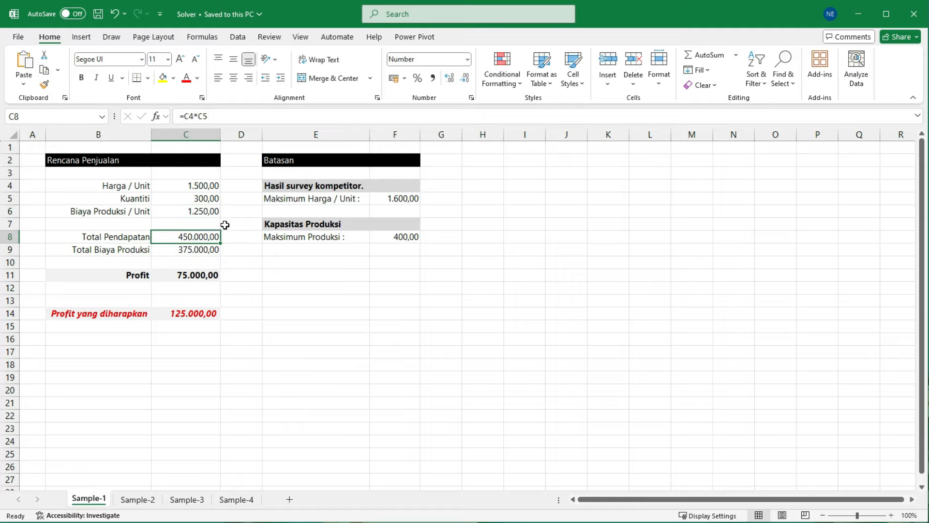
left_click(205, 189)
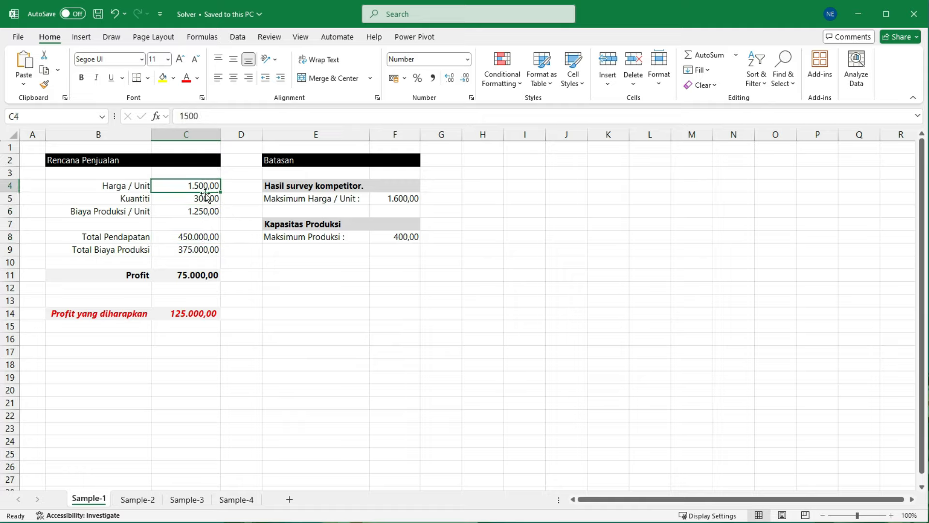
left_click(204, 200)
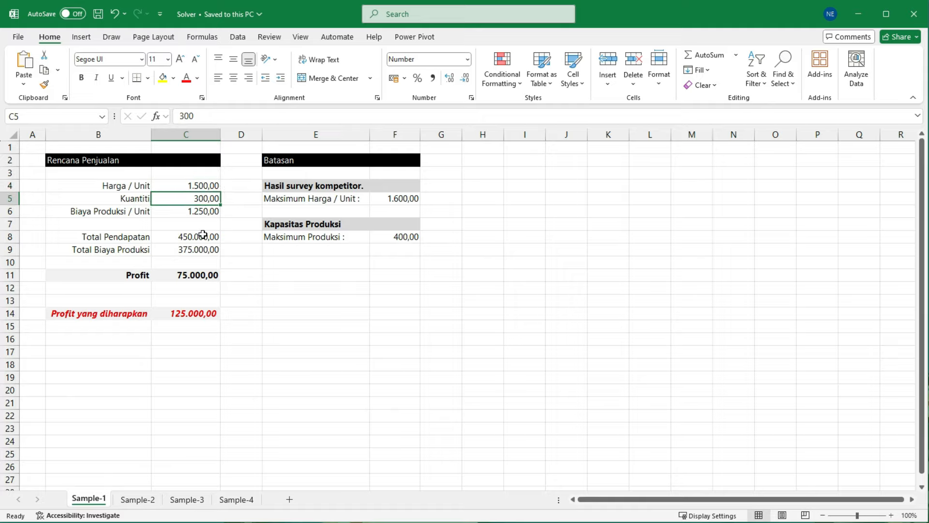
left_click(202, 237)
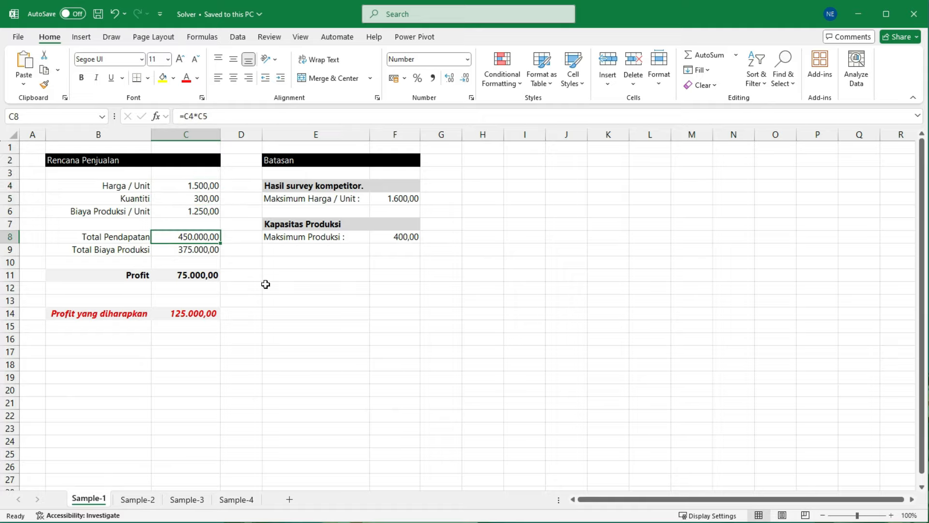
Step: Examine the Total Biaya Produksi and Profit formulas together with the cells they reference
left_click(199, 251)
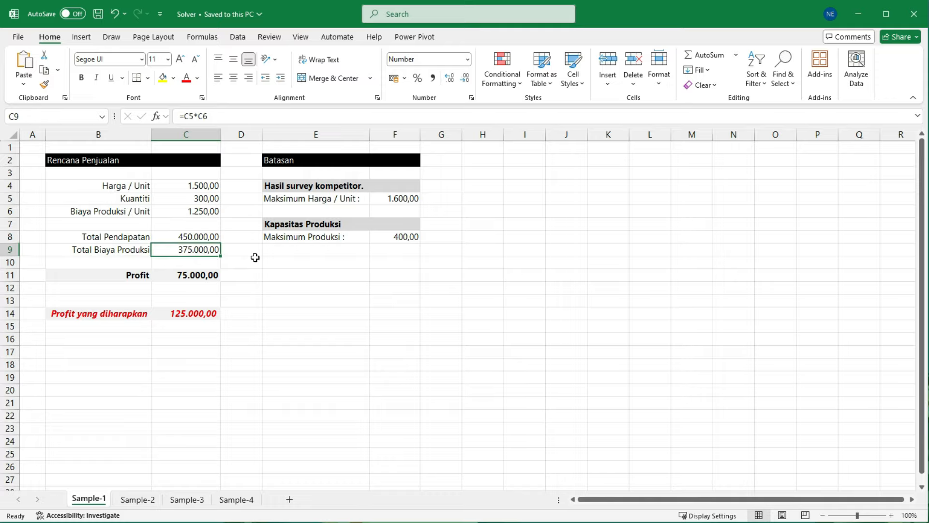
left_click(202, 213)
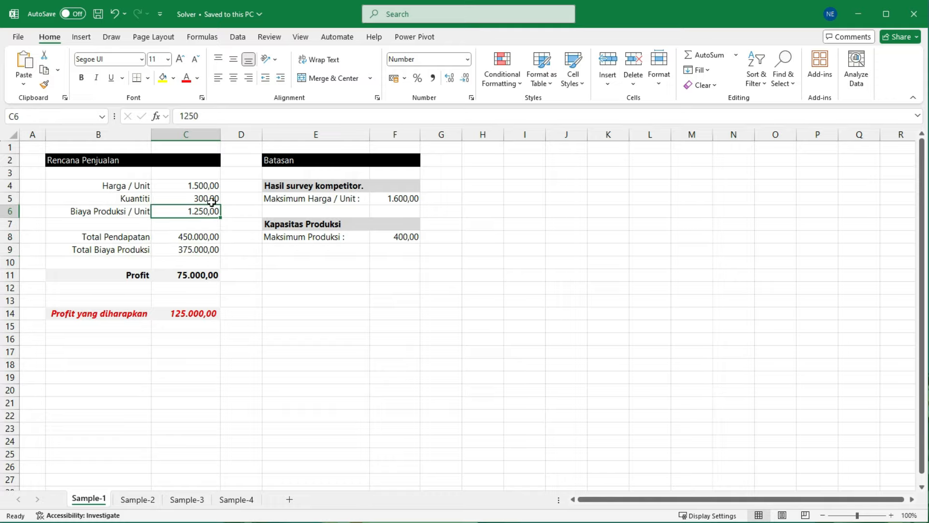
left_click(208, 198)
left_click(200, 251)
left_click(206, 276)
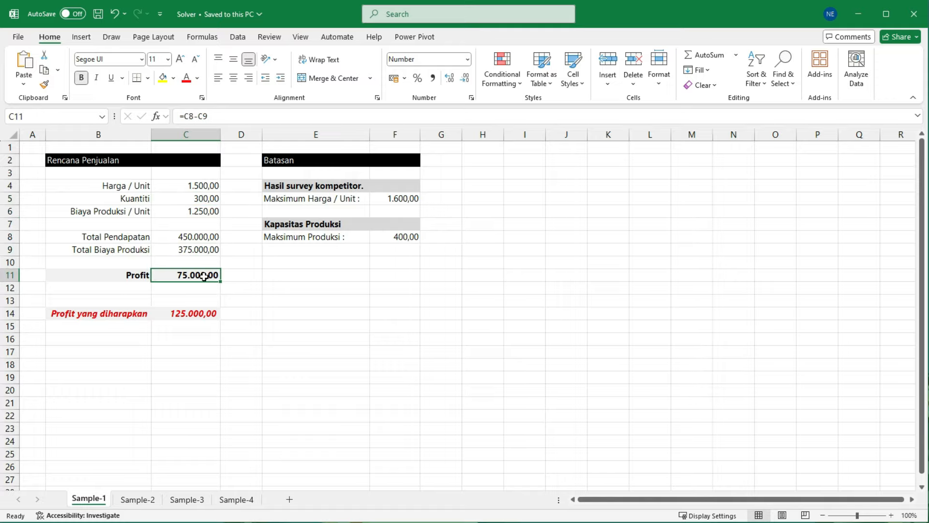
left_click(201, 238)
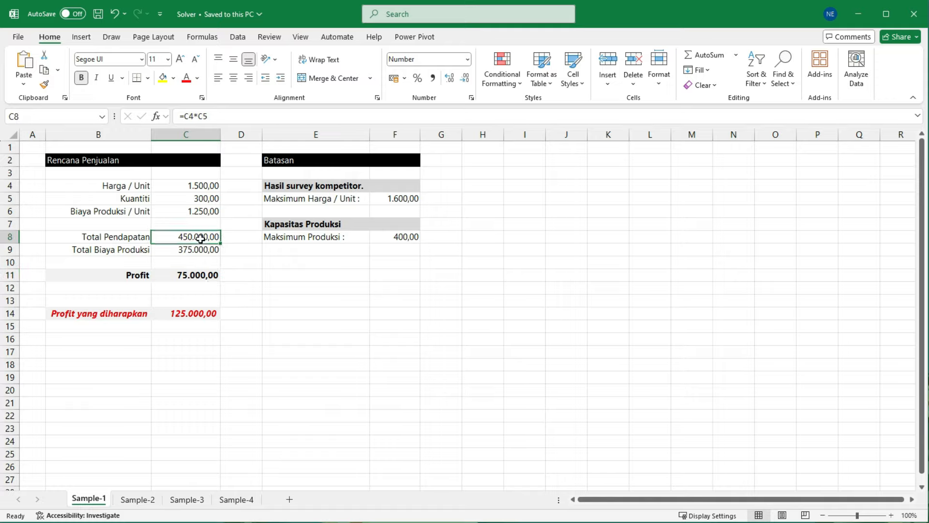
left_click(201, 250)
left_click(203, 277)
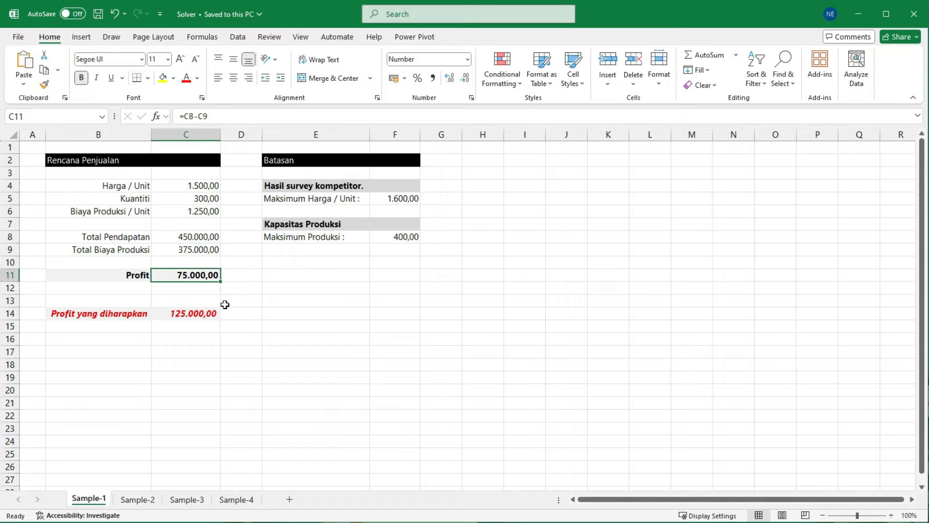
Step: Compare the Profit cell with the Profit yang diharapkan target, and review the Harga / Unit and Kuantiti cells
left_click_drag(168, 261, 244, 294)
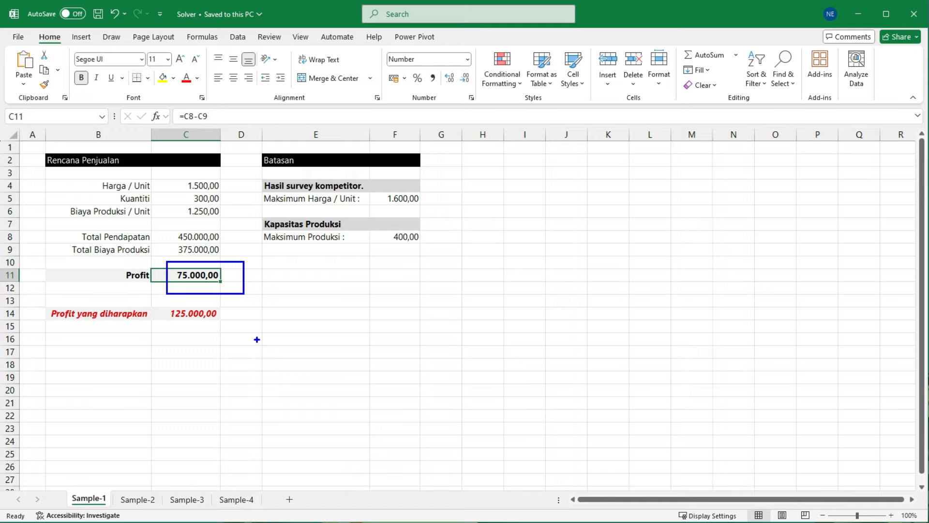
key("Escape")
key("ctrl+2")
left_click_drag(159, 298, 232, 330)
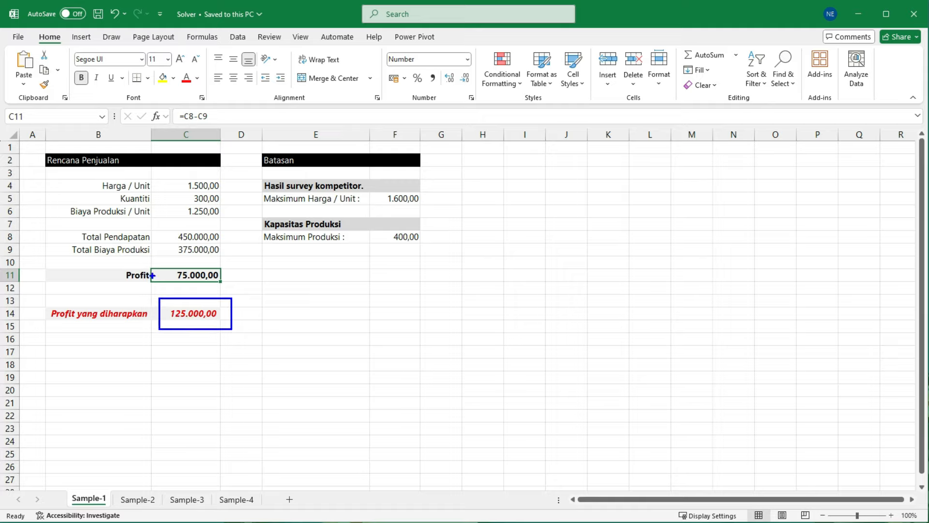
left_click_drag(119, 261, 234, 285)
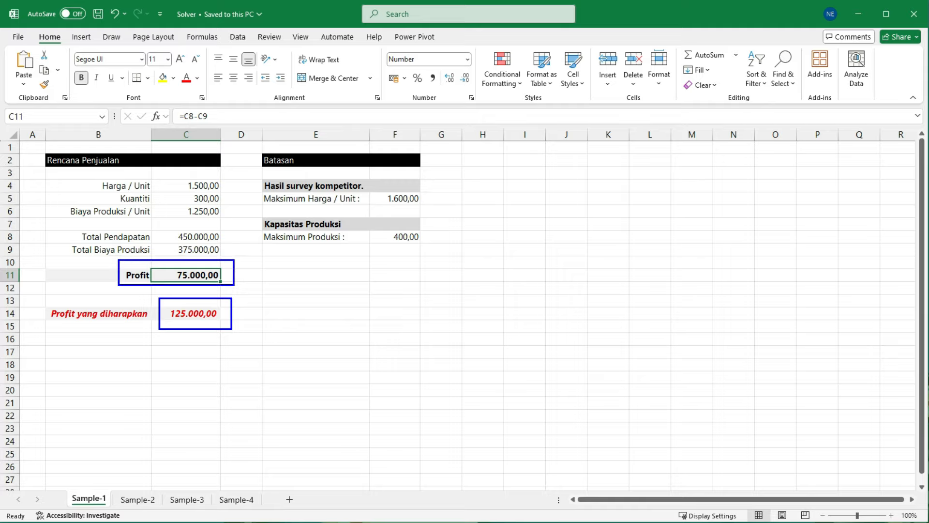
key("Escape")
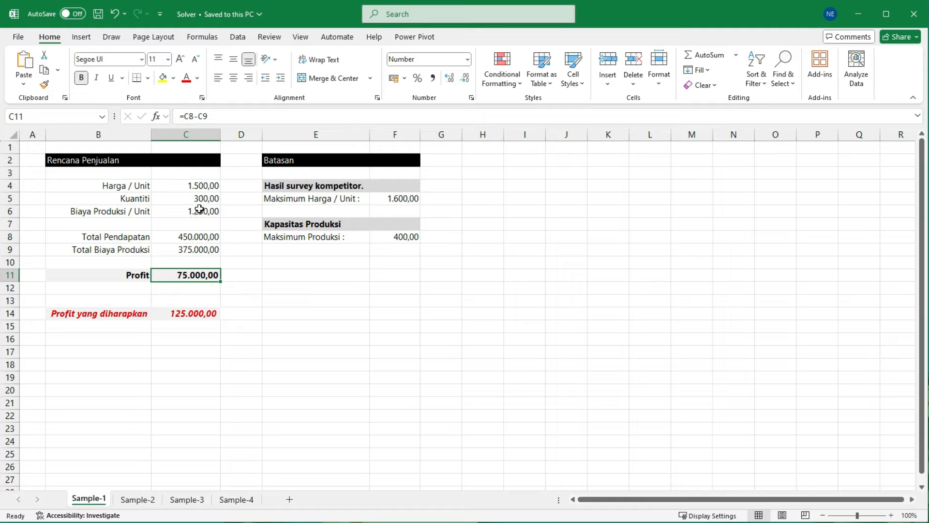
left_click(203, 187)
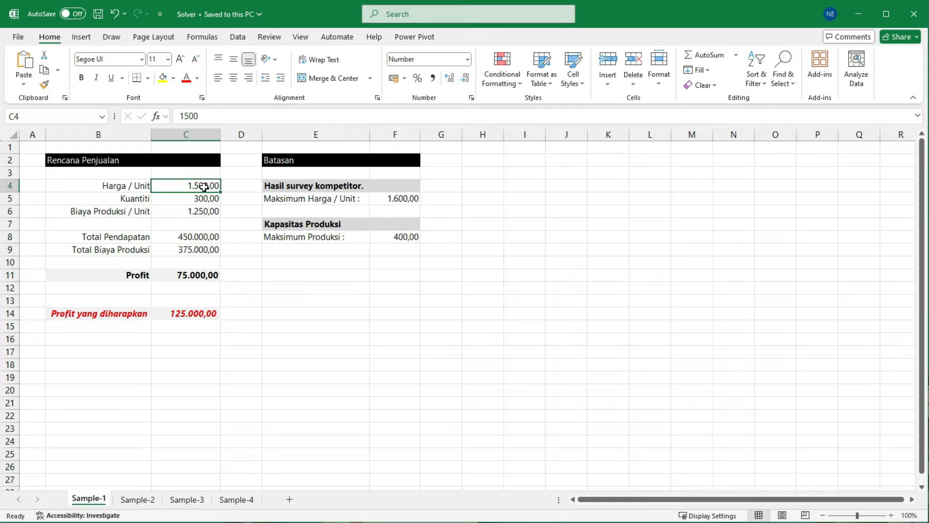
left_click(201, 198)
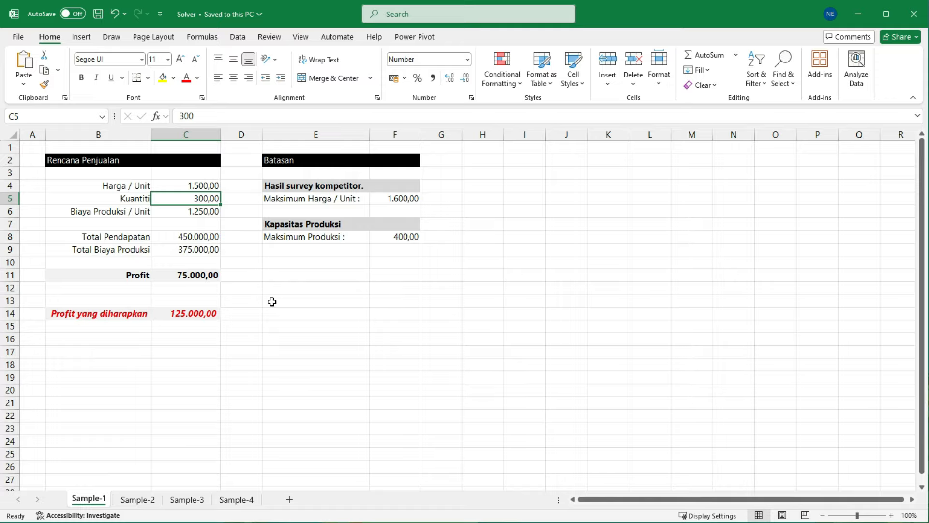
Step: Run Goal Seek on the Profit in C11 with target value 125000 by changing the Harga / Unit in C4, and accept the solution
left_click(207, 277)
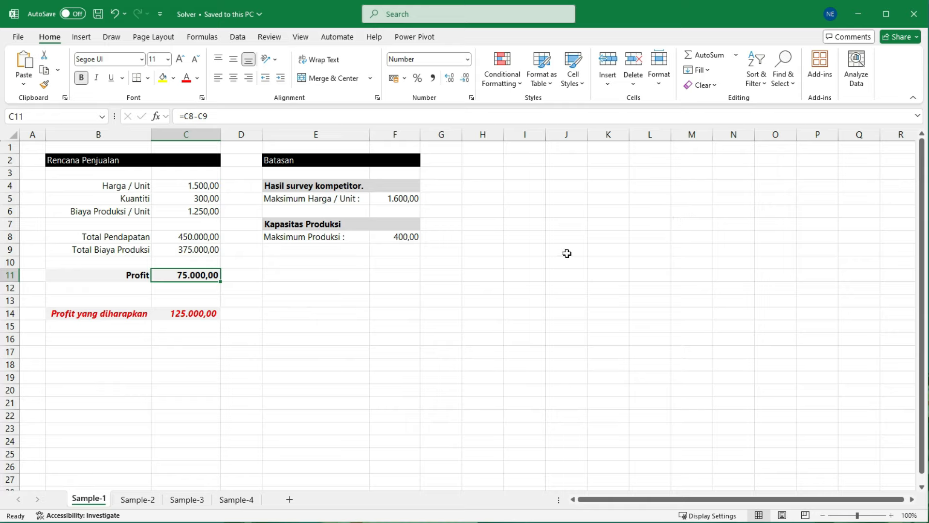
left_click(243, 41)
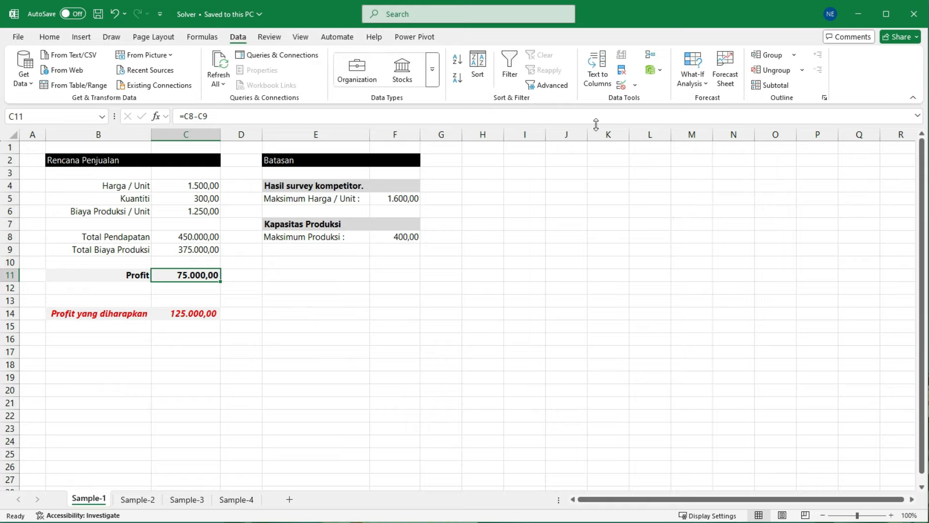
left_click(706, 87)
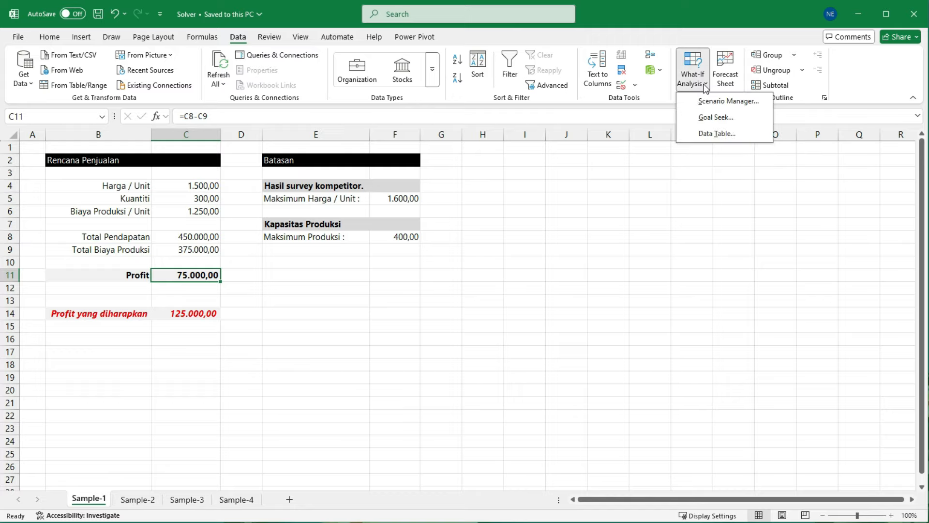
left_click(736, 117)
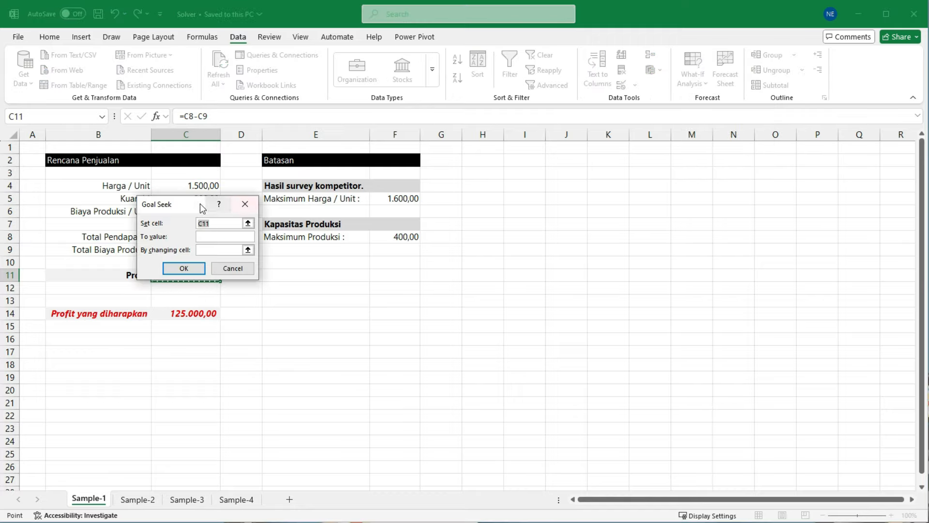
left_click_drag(248, 189, 311, 154)
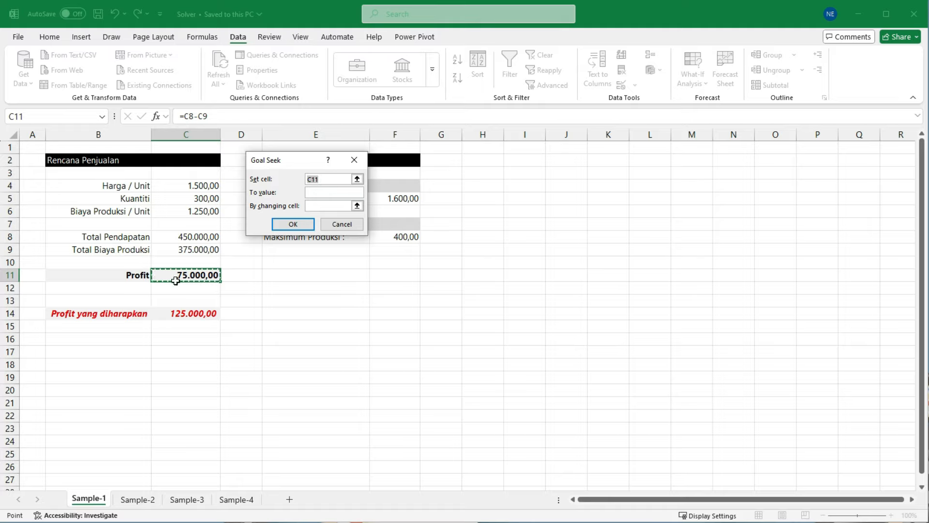
left_click(327, 193)
type("125000")
left_click(324, 206)
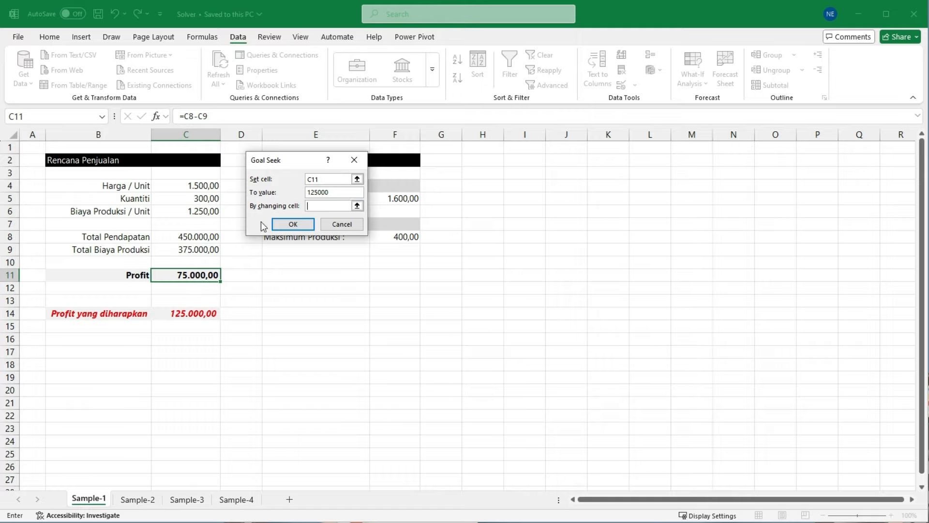
left_click(194, 187)
left_click(293, 225)
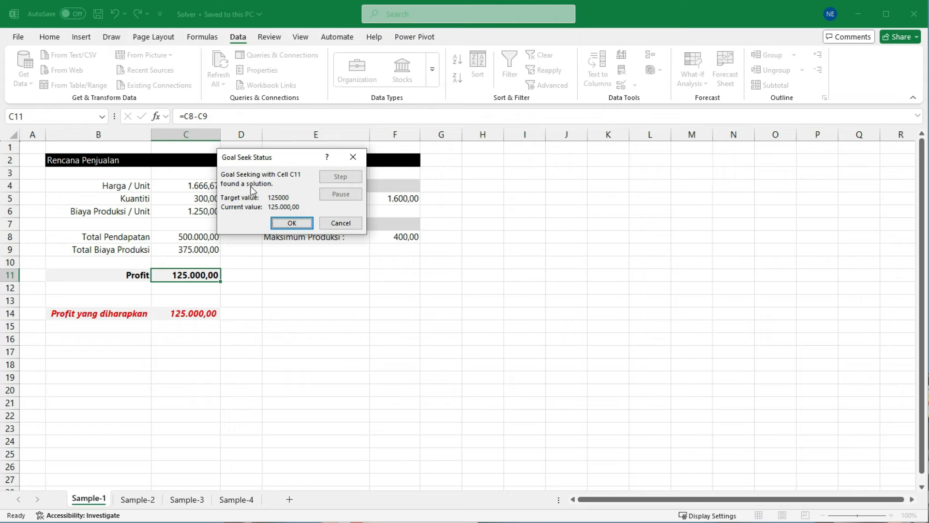
left_click(293, 226)
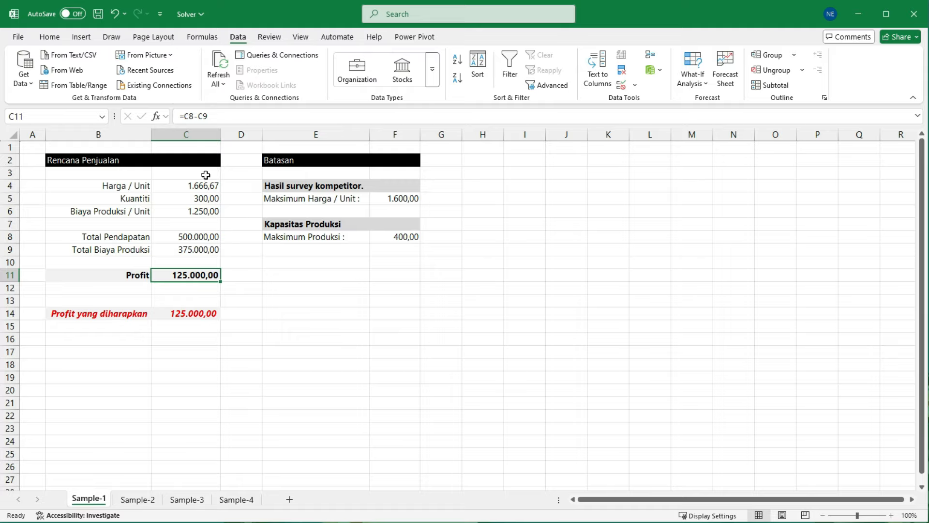
Step: Inspect the solved Harga / Unit, and undo the Goal Seek change
left_click_drag(178, 174, 231, 196)
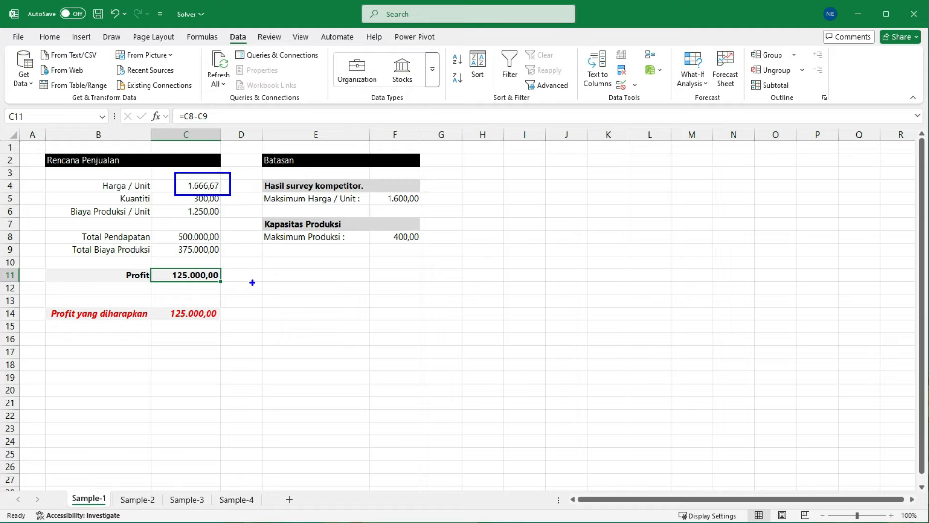
key("Escape")
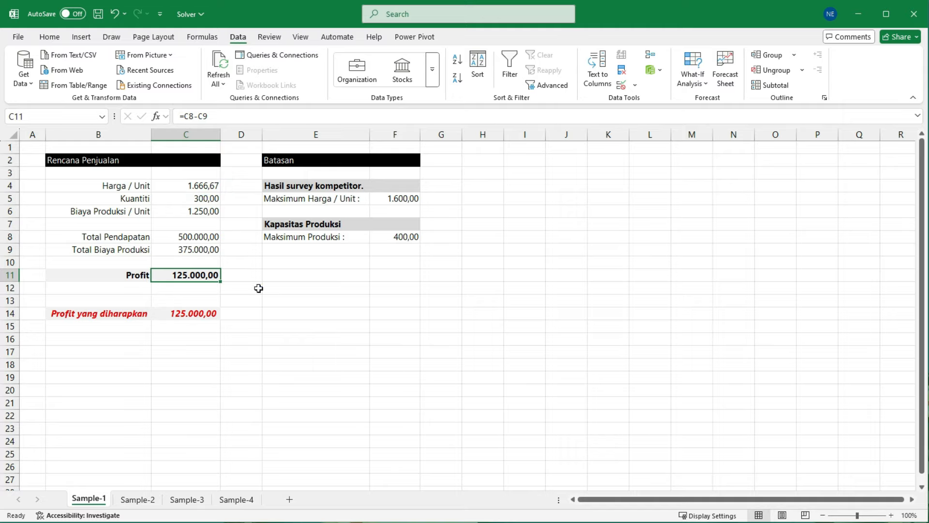
key("ctrl+z")
Step: Run Goal Seek on the Profit in C11 with target value 125000 by changing the Kuantiti in C5, and accept the solution
left_click(692, 77)
left_click(716, 117)
left_click(308, 192)
type("125000")
left_click(305, 202)
left_click(198, 199)
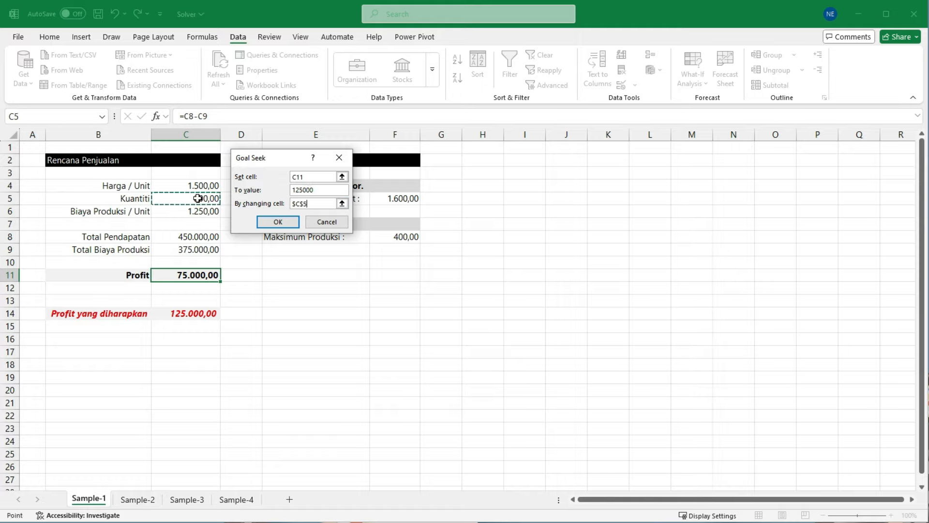
left_click(284, 222)
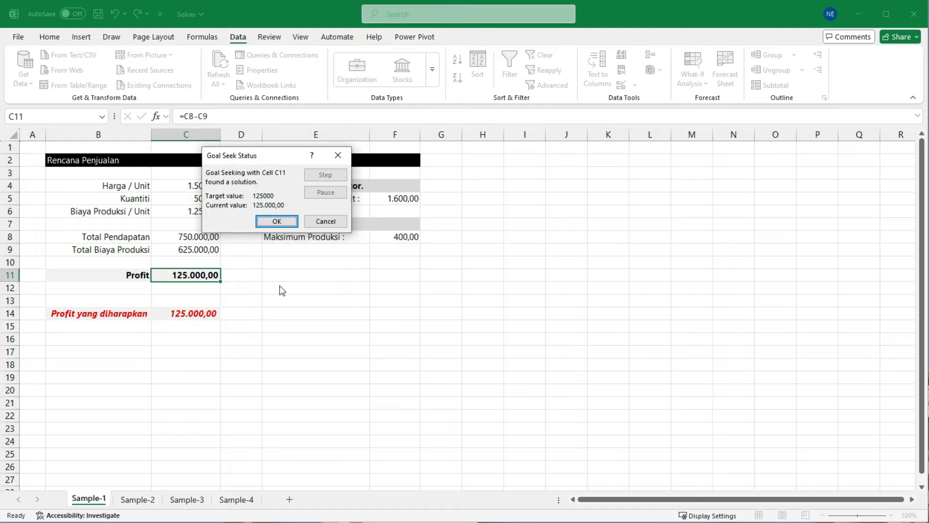
left_click(275, 222)
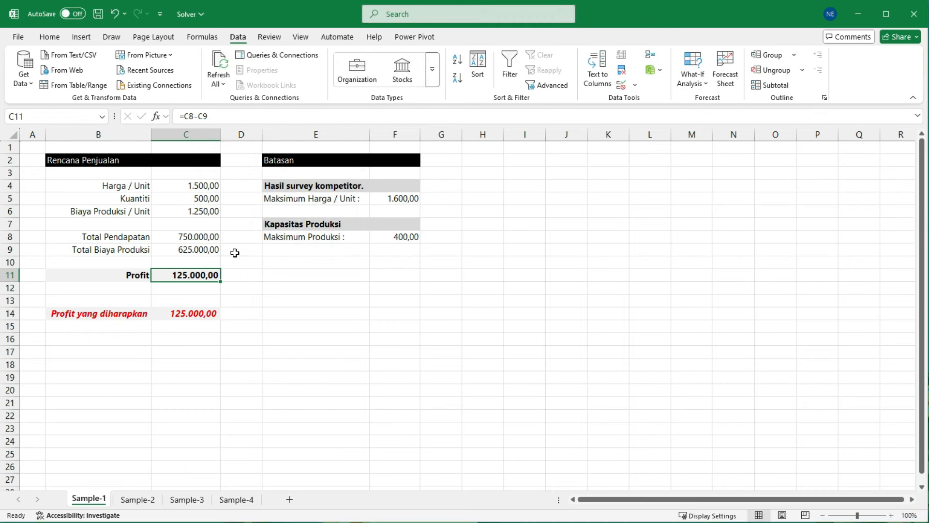
Step: Review the price, quantity and profit from the quantity-based Goal Seek, and undo its change
left_click(204, 186)
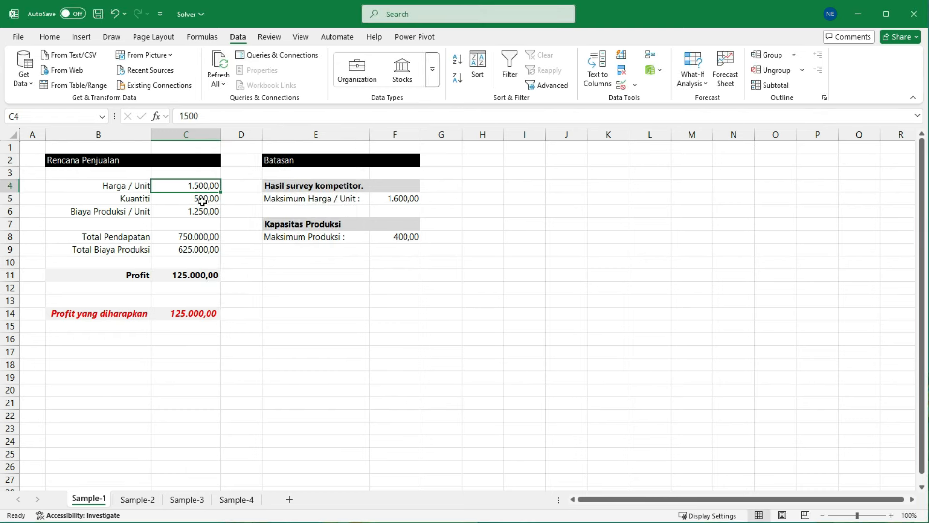
left_click(203, 199)
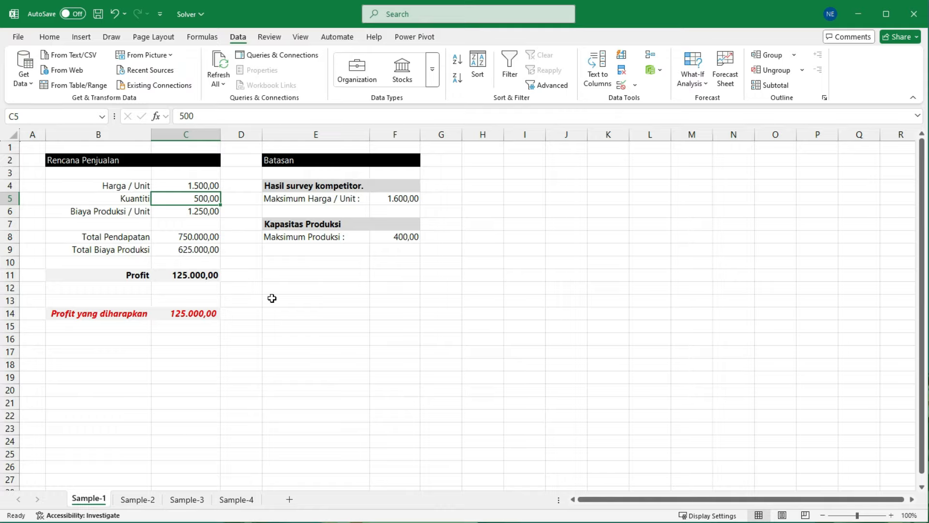
left_click(199, 277)
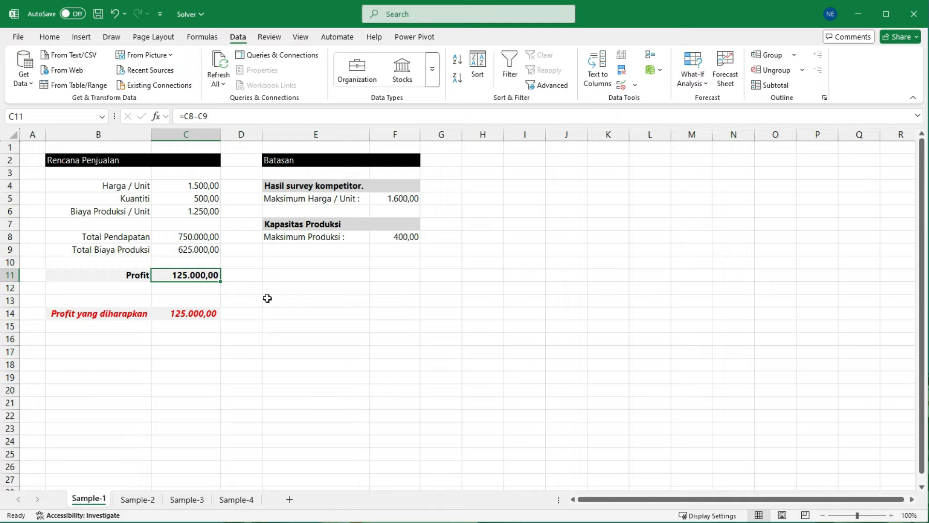
key("ctrl+z")
Step: Review the Batasan limits for the maximum Harga / Unit in F5 and the maximum production in F8
left_click(289, 293)
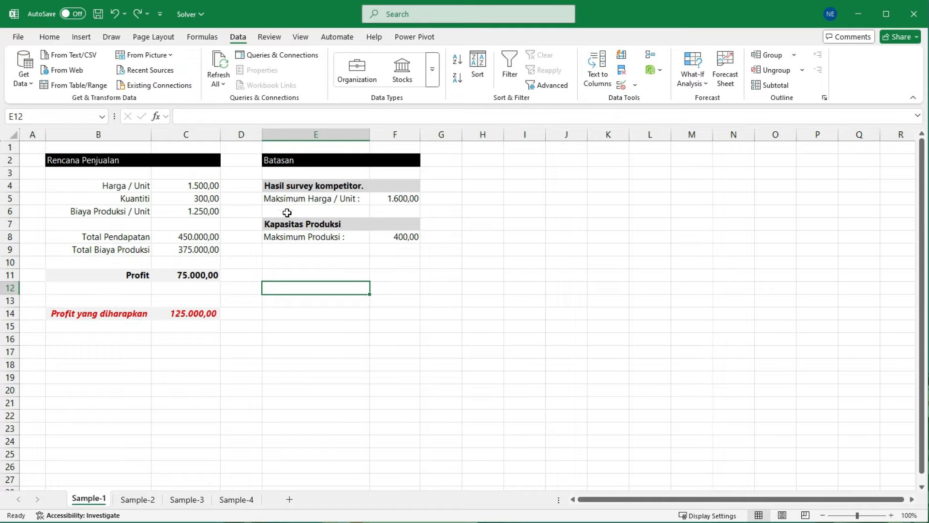
left_click(296, 186)
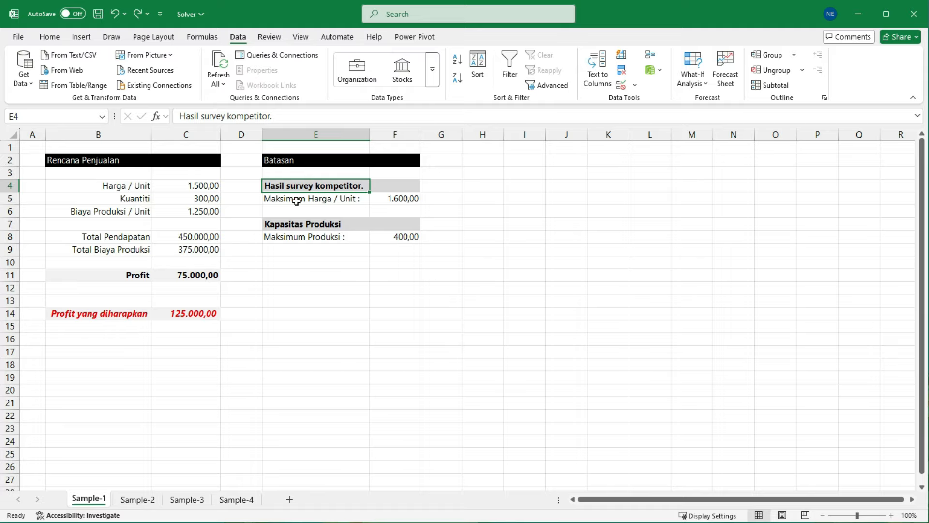
left_click(296, 200)
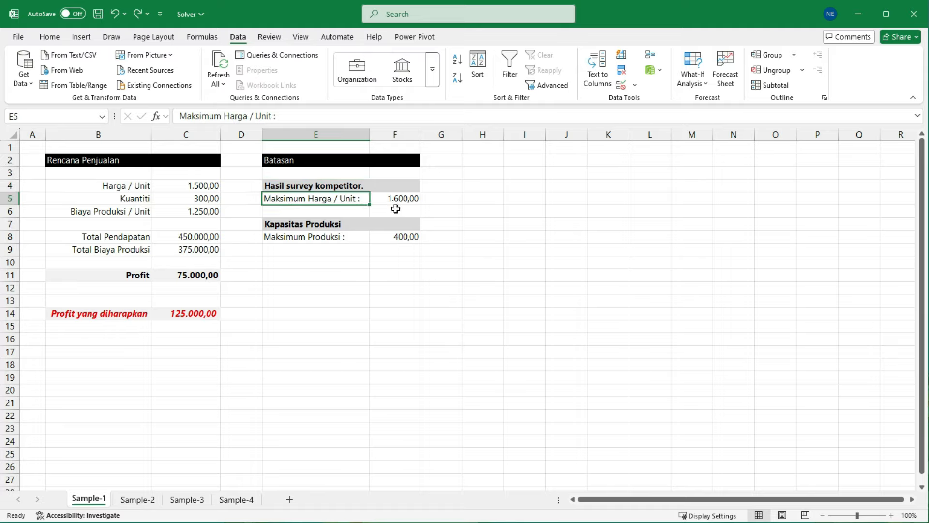
left_click(411, 199)
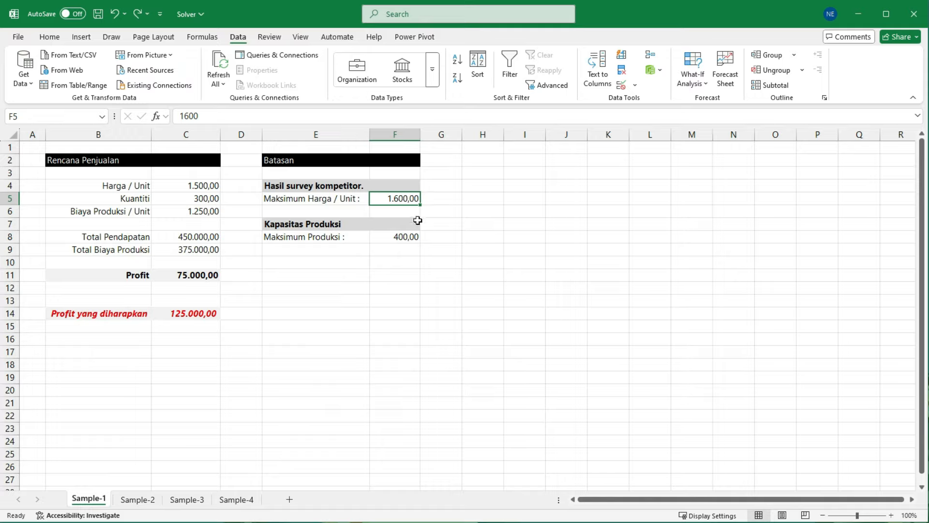
left_click(336, 278)
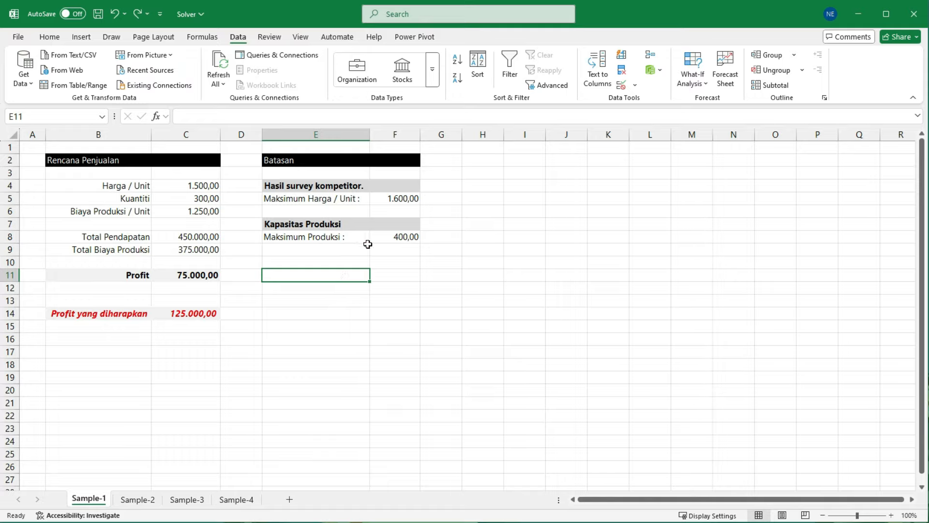
left_click(392, 237)
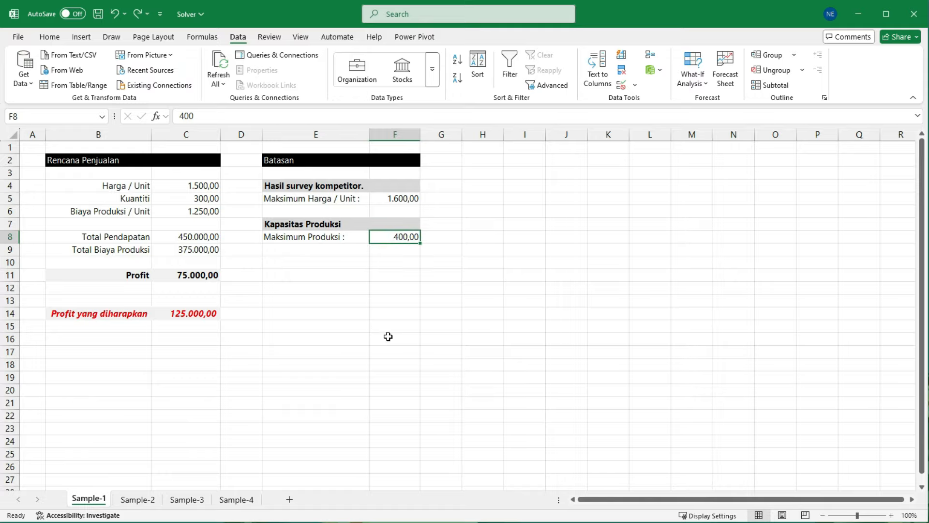
Step: Run Goal Seek on the Profit in C11 with target value 125000 by changing the Harga / Unit in C4, and accept the solution
left_click(199, 278)
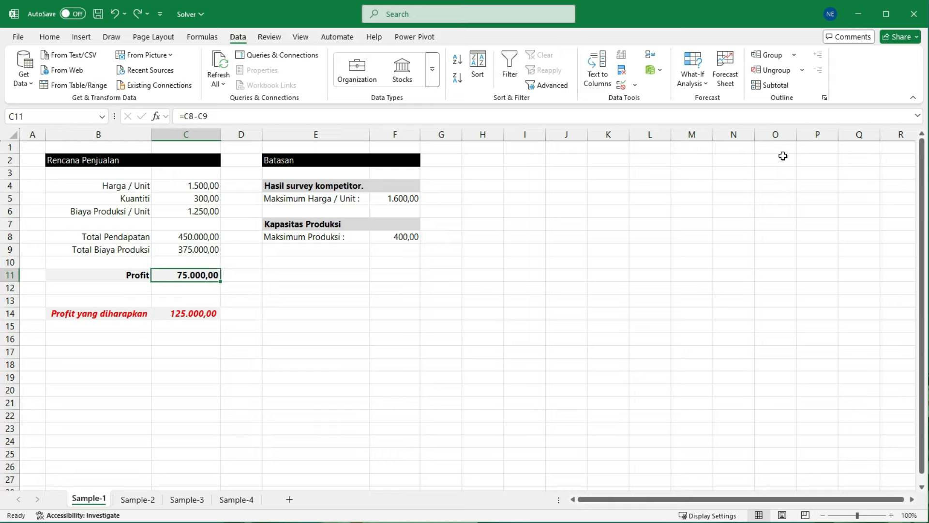
left_click(707, 87)
left_click(704, 118)
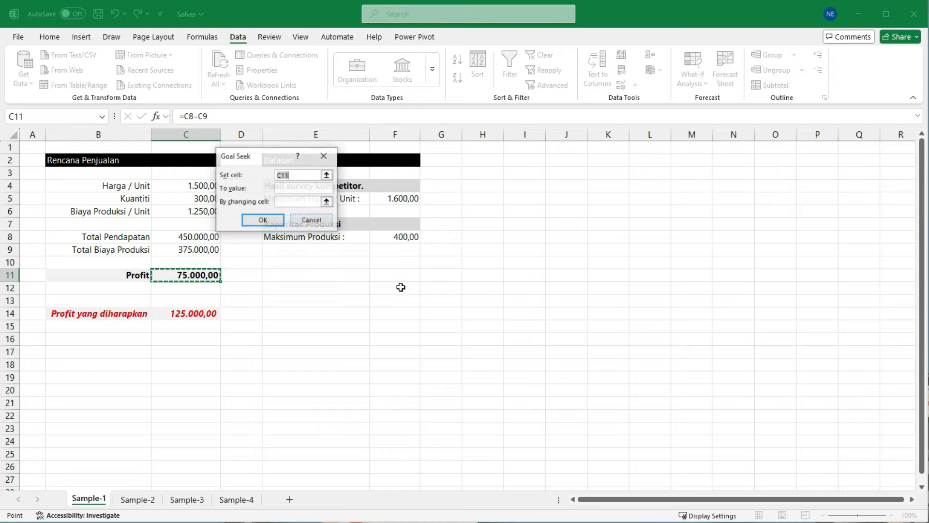
left_click(300, 189)
type("12")
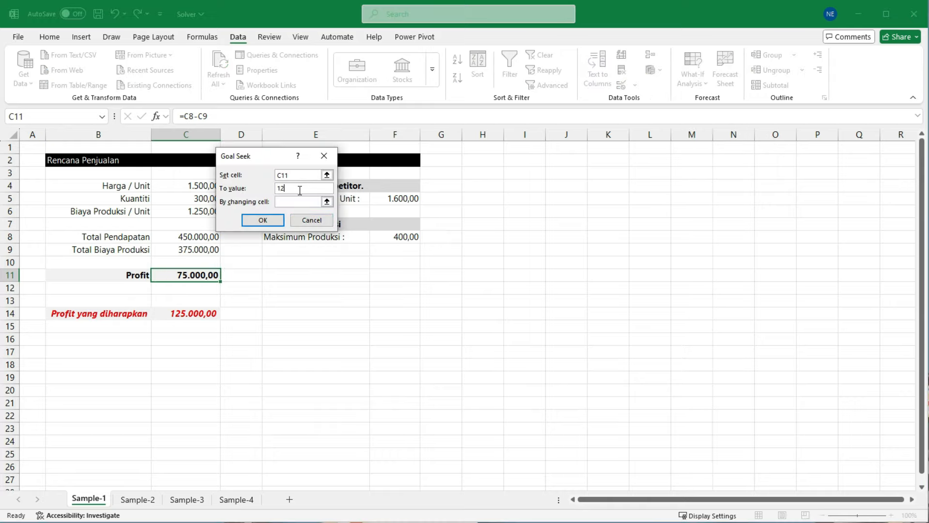
type("5000")
left_click_drag(280, 156, 365, 193)
left_click(368, 238)
left_click(194, 185)
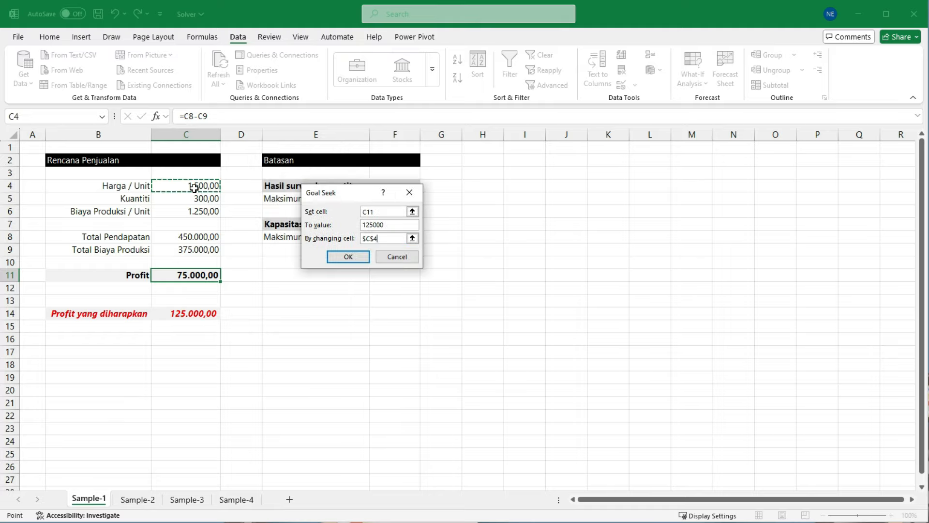
left_click(347, 257)
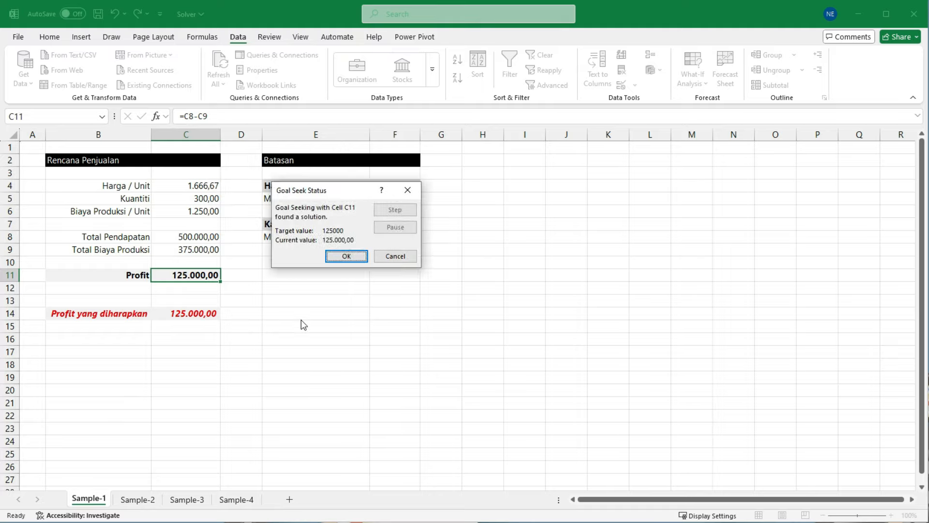
left_click(347, 257)
Step: Compare the solved Harga / Unit with the competitor survey's maximum price, and undo the Goal Seek change
left_click_drag(142, 262, 244, 288)
left_click_drag(168, 174, 228, 195)
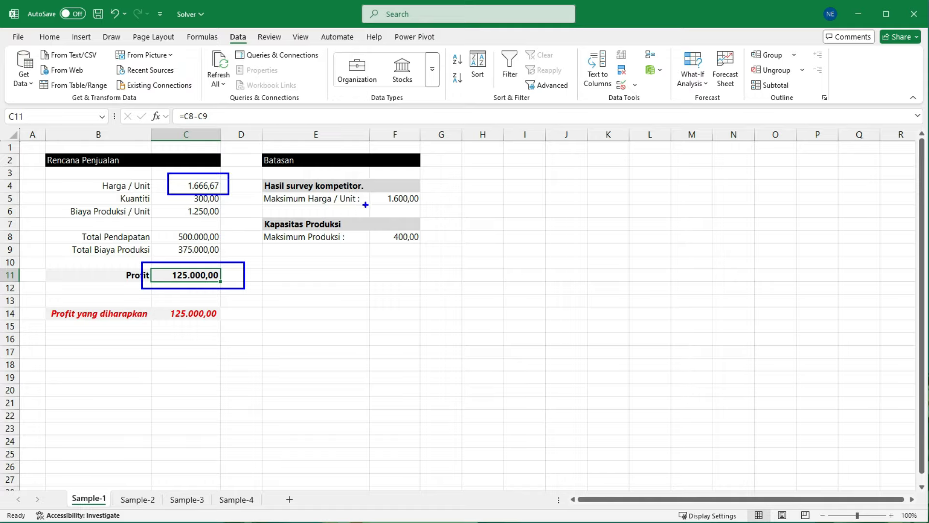
left_click_drag(380, 187, 436, 205)
key("Escape")
key("ctrl+z")
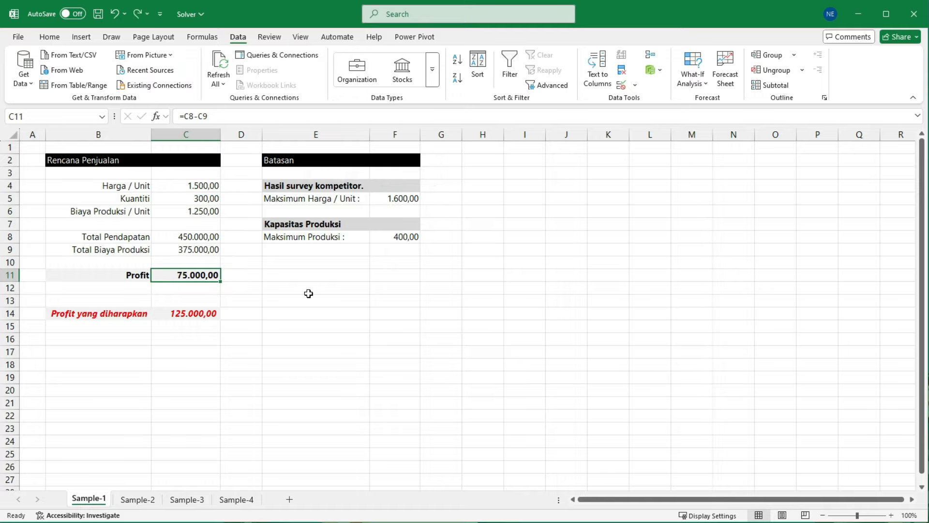
Step: Run Goal Seek on the Profit in C11 with target value 125000 by changing the Kuantiti in C5, and accept the solution
left_click(692, 78)
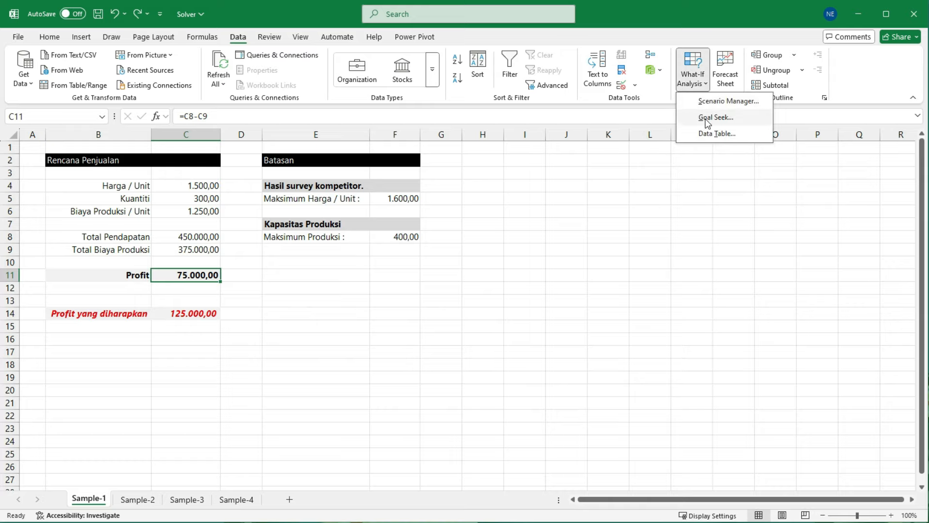
left_click(707, 123)
left_click(359, 223)
type("125000")
left_click(349, 237)
left_click(202, 199)
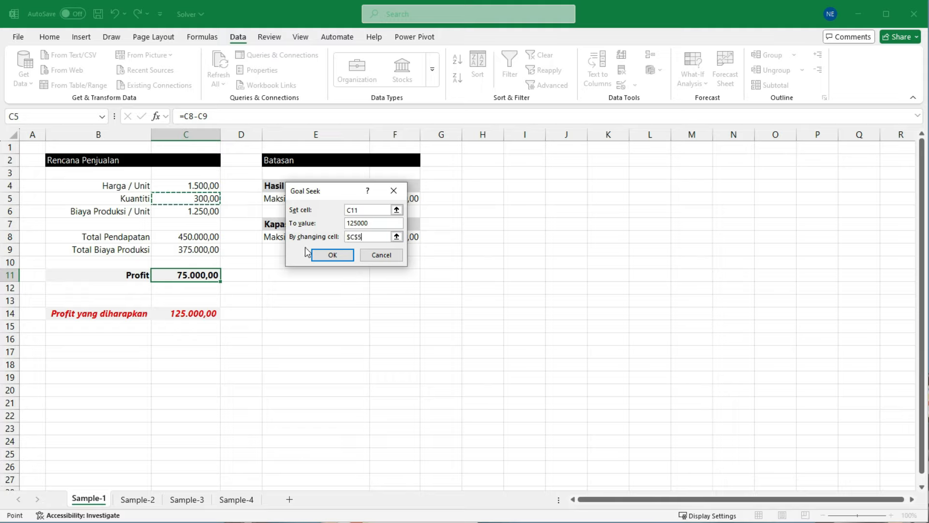
left_click(331, 255)
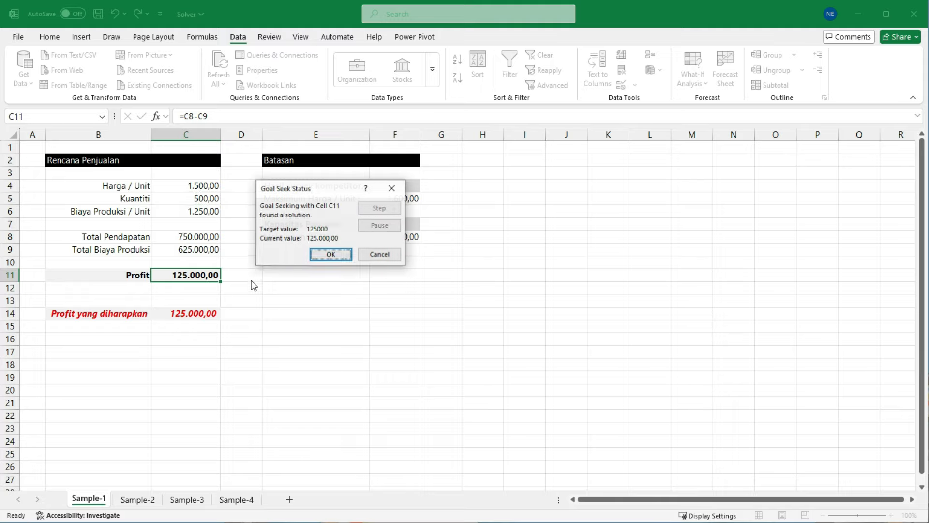
left_click(330, 255)
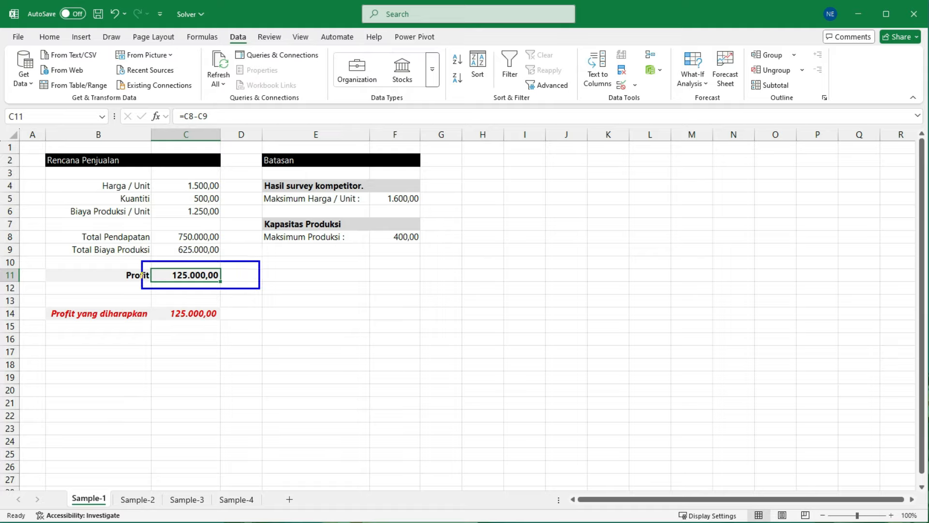
Step: Compare the solved Kuantiti with the maximum production capacity, and undo the Goal Seek change
left_click_drag(180, 192, 232, 206)
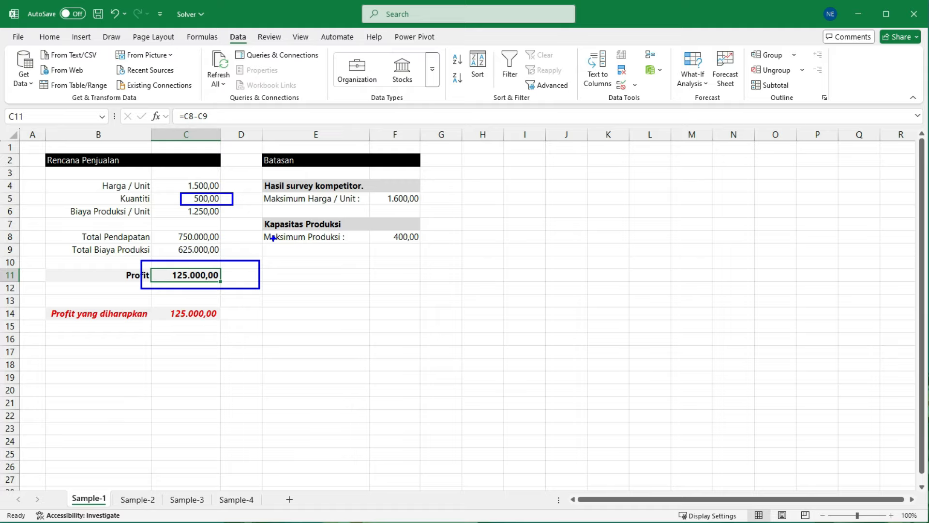
left_click_drag(260, 209, 430, 252)
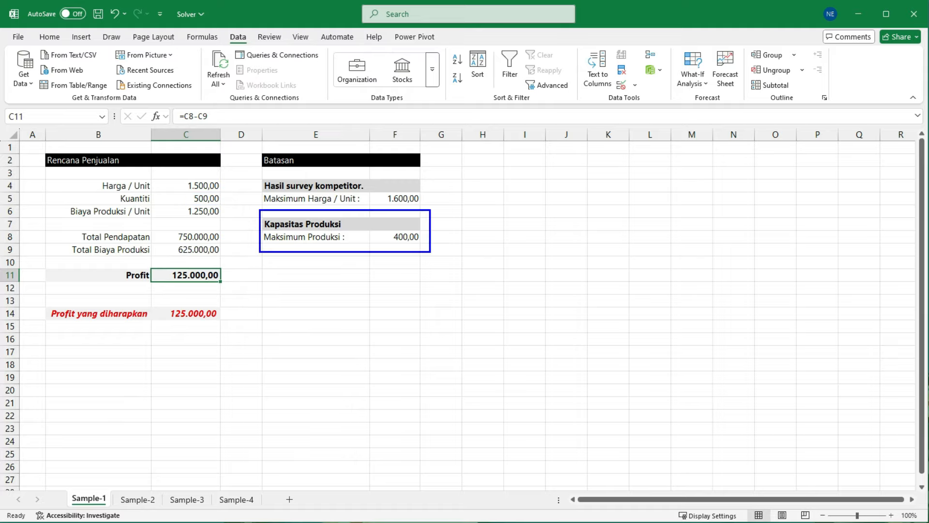
key("Escape")
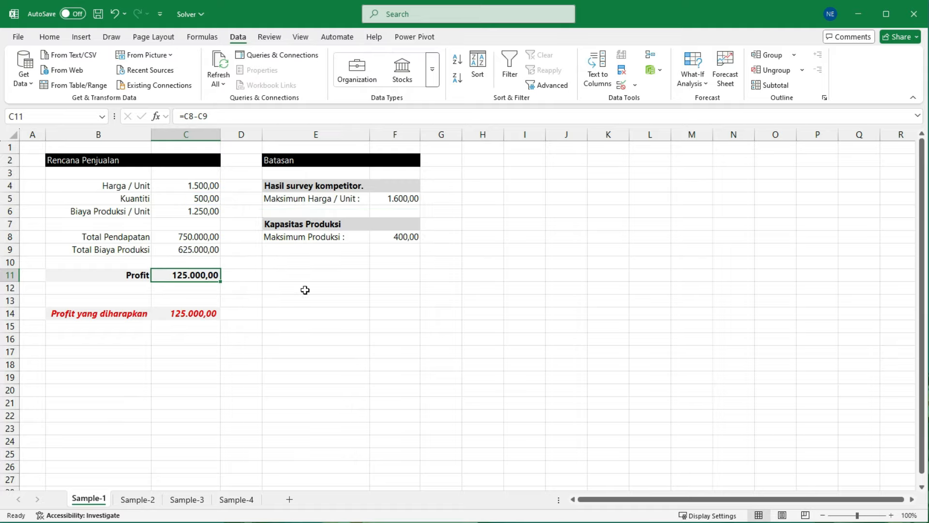
key("ctrl+z")
left_click(307, 280)
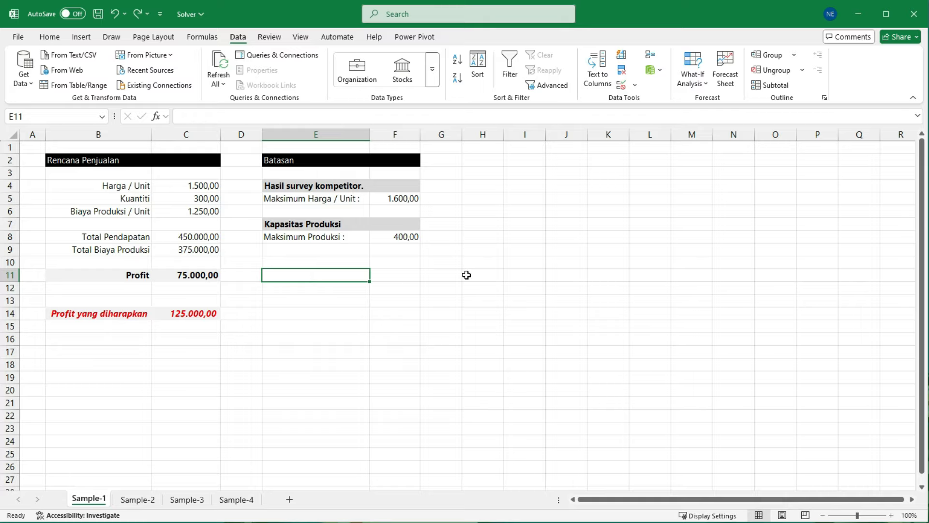
Step: Enable the Solver Add-in from the Excel add-ins list in the program options
left_click(49, 37)
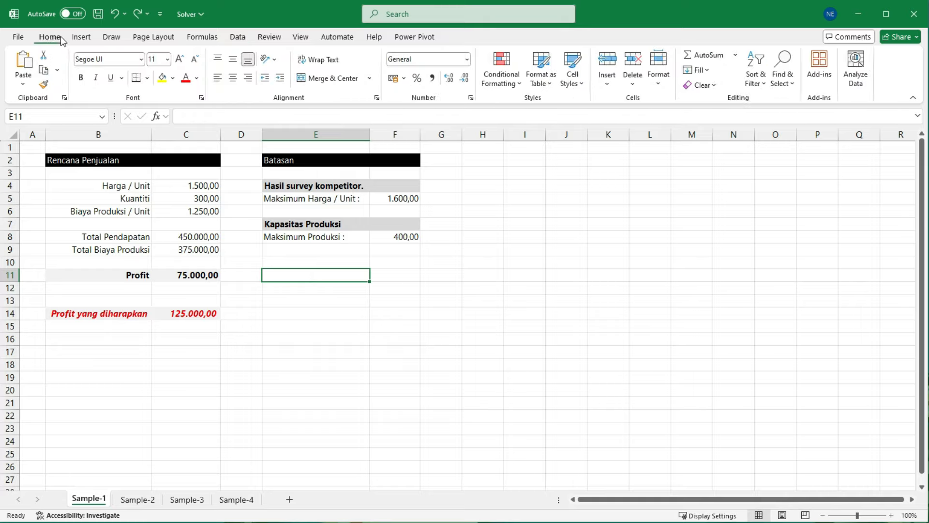
left_click(18, 38)
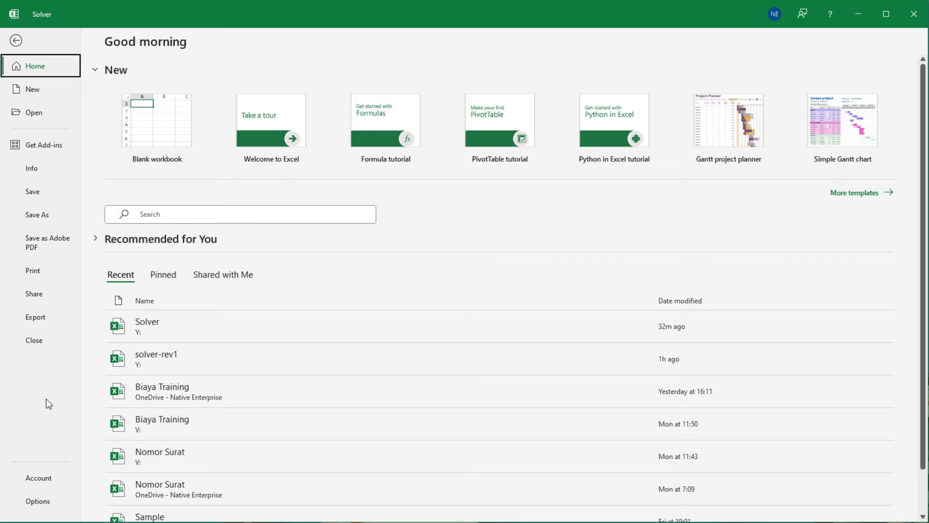
left_click(38, 501)
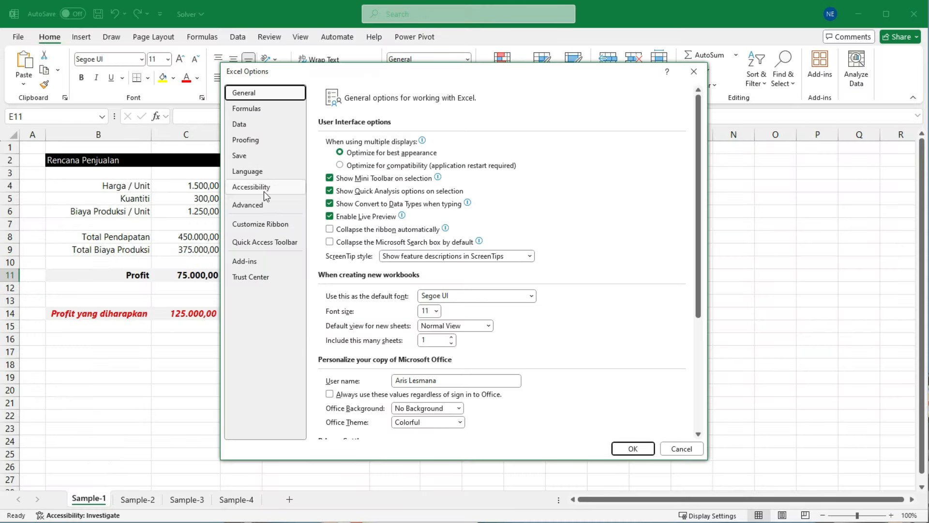
left_click(270, 266)
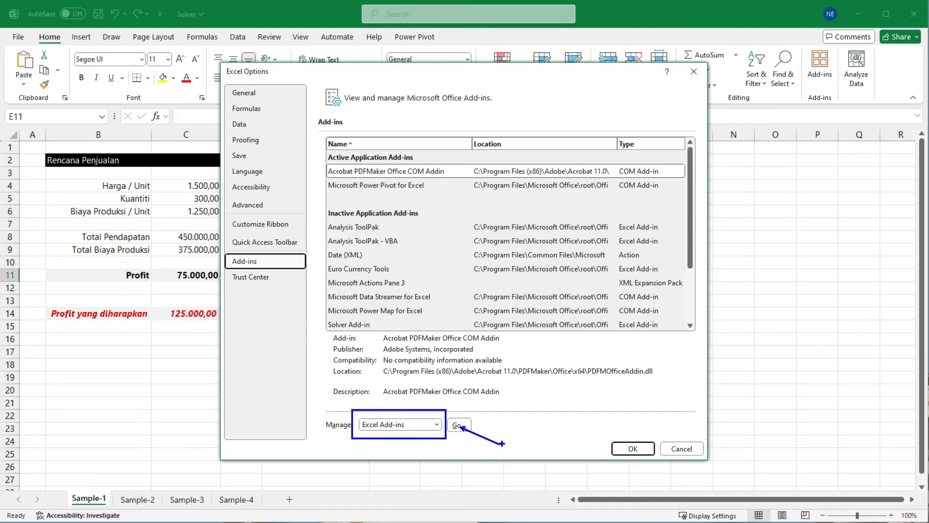
left_click(458, 424)
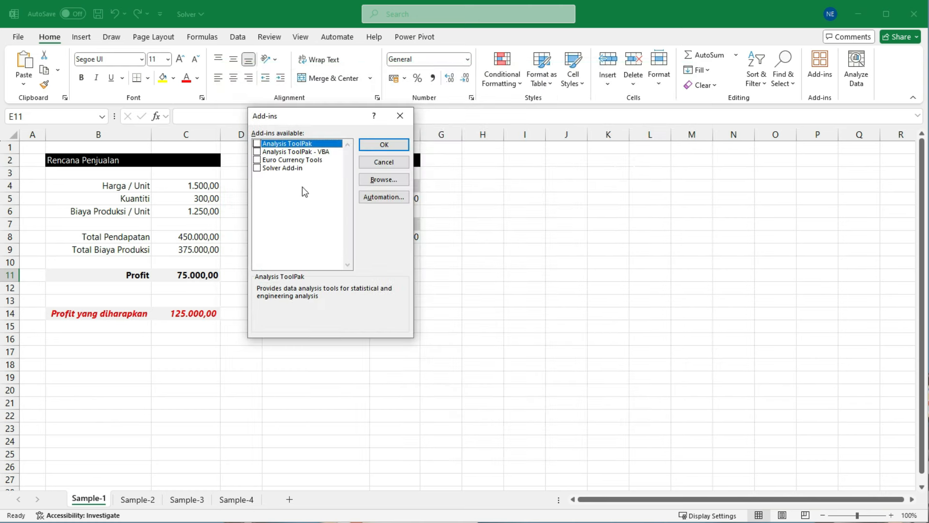
left_click_drag(301, 124, 346, 167)
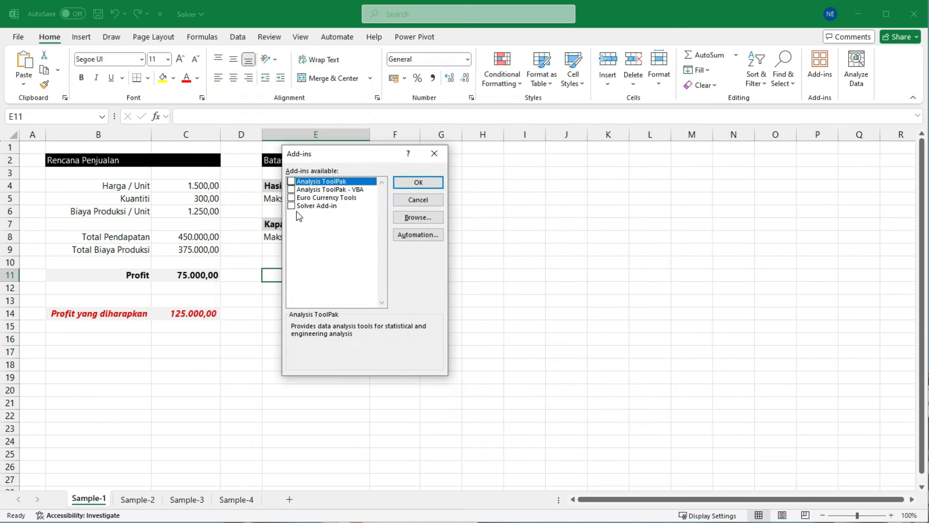
left_click(291, 206)
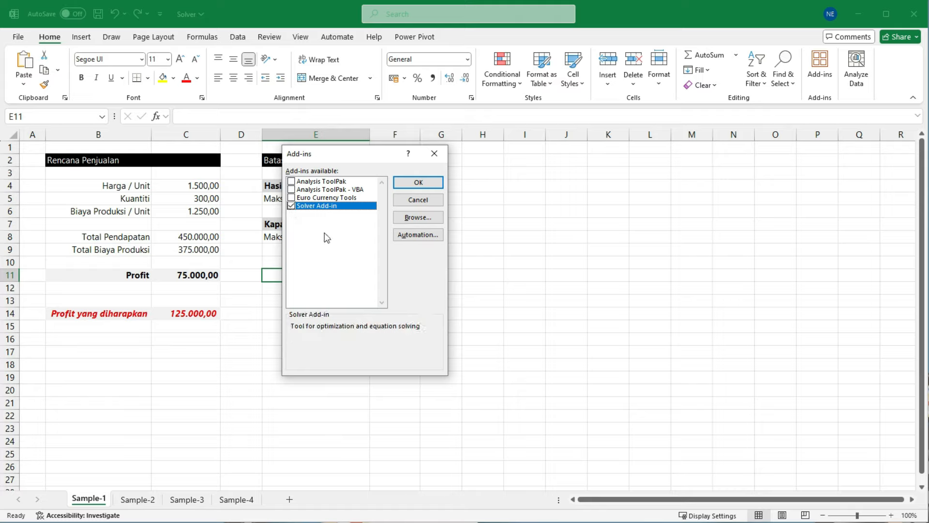
left_click(415, 184)
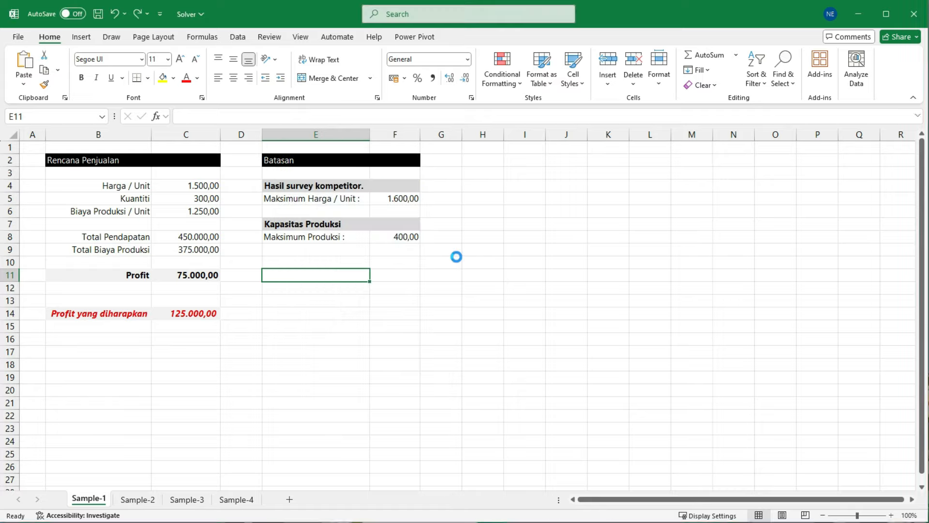
Step: Locate the newly enabled Solver command among the data analysis tools
left_click(409, 306)
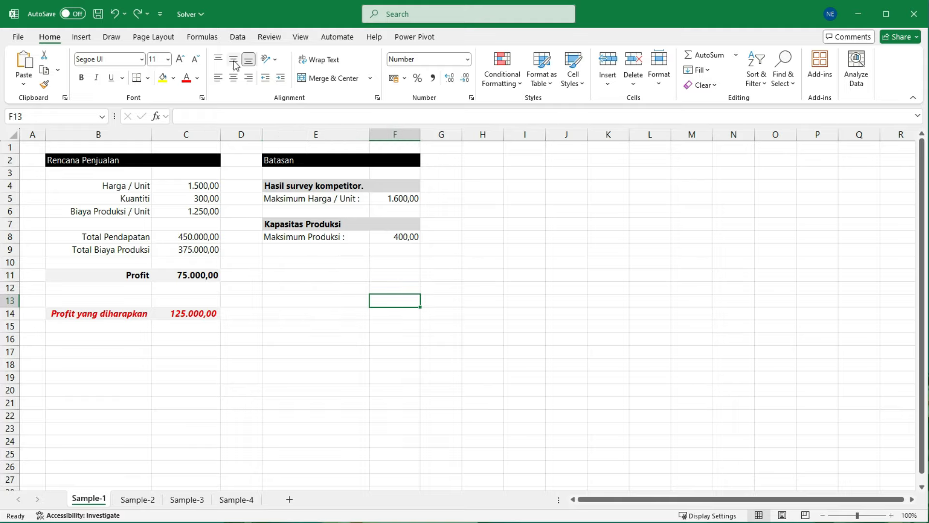
left_click(237, 38)
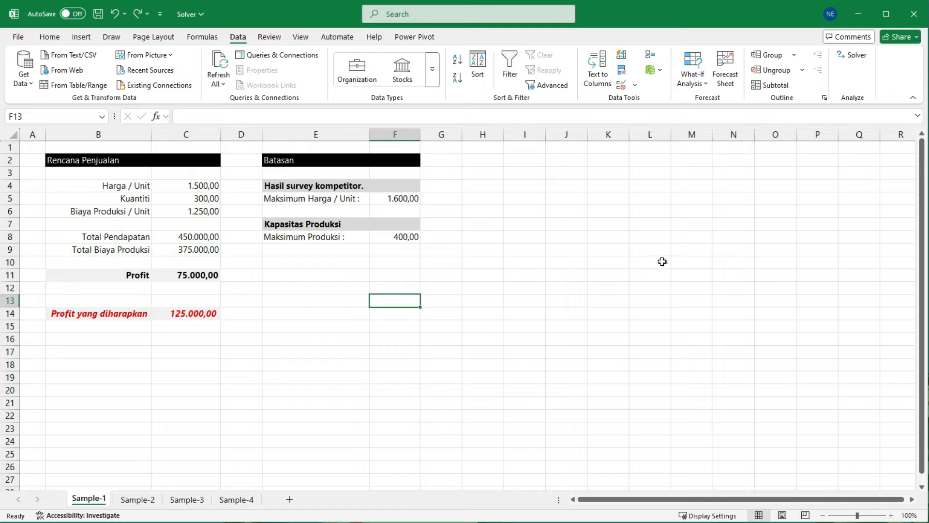
mouse_move(819, 37)
left_mouse_down()
mouse_move(881, 85)
mouse_move(852, 71)
mouse_move(791, 177)
left_mouse_up()
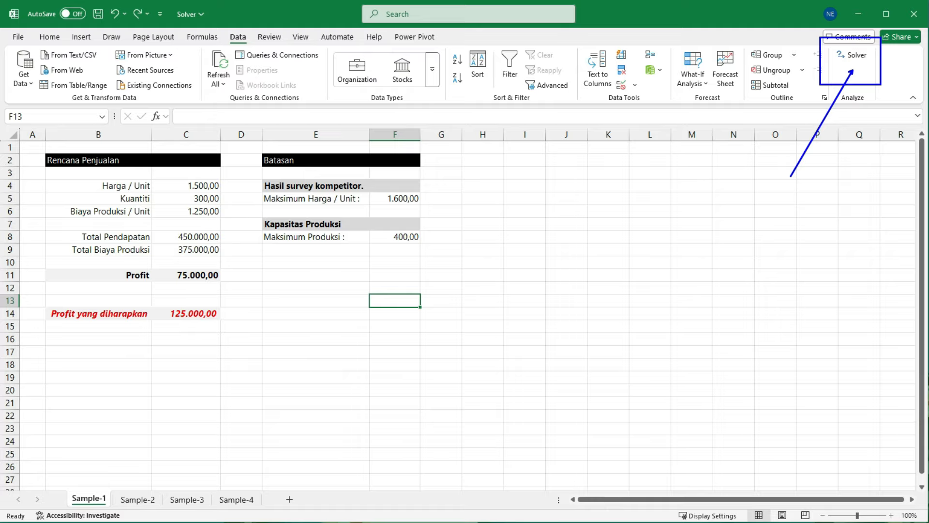
key("Escape")
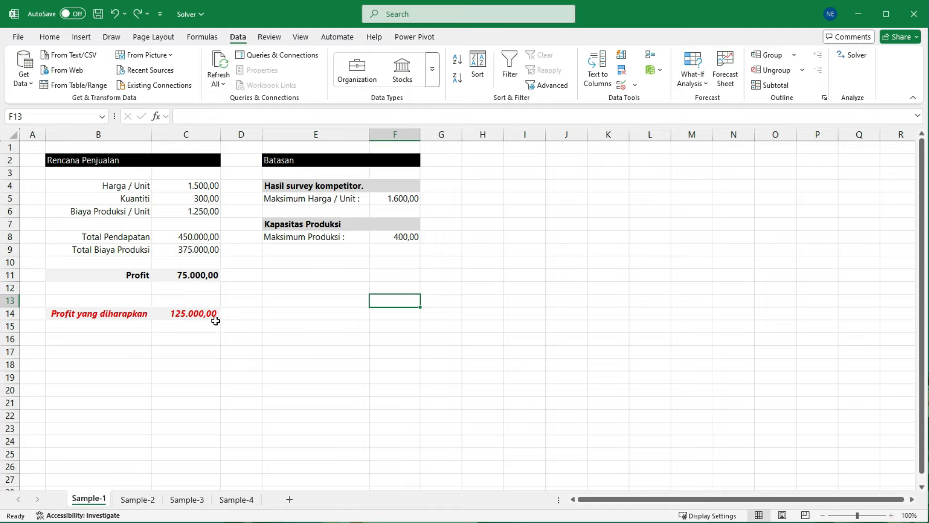
key("ctrl+2")
left_click_drag(154, 300, 235, 326)
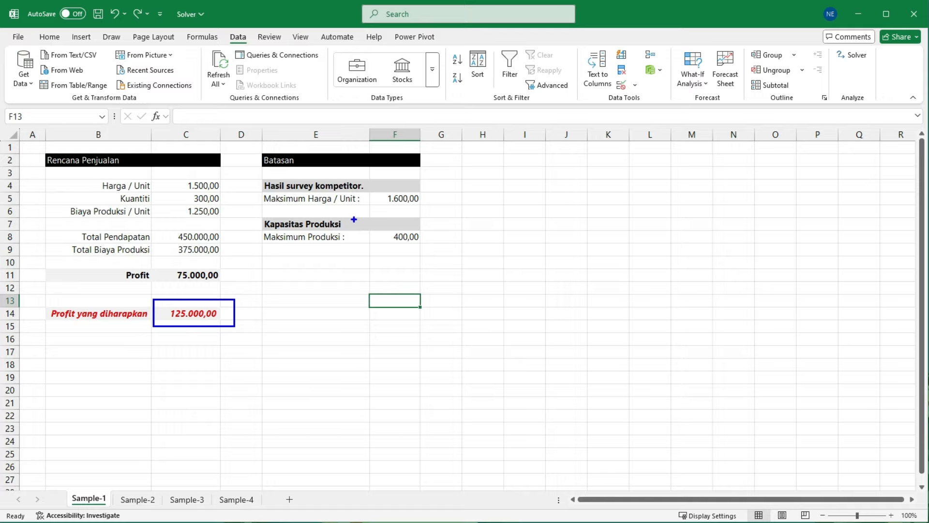
left_click_drag(371, 184, 429, 208)
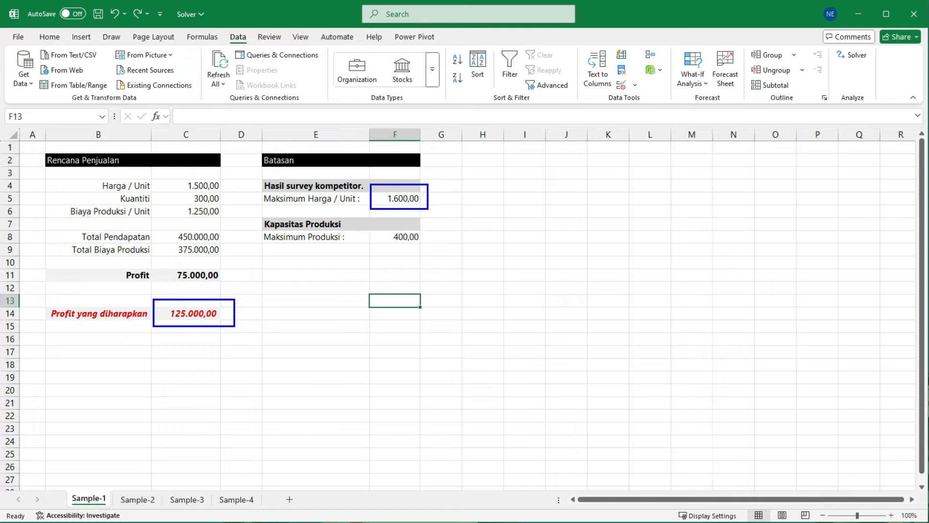
left_click_drag(378, 223, 430, 246)
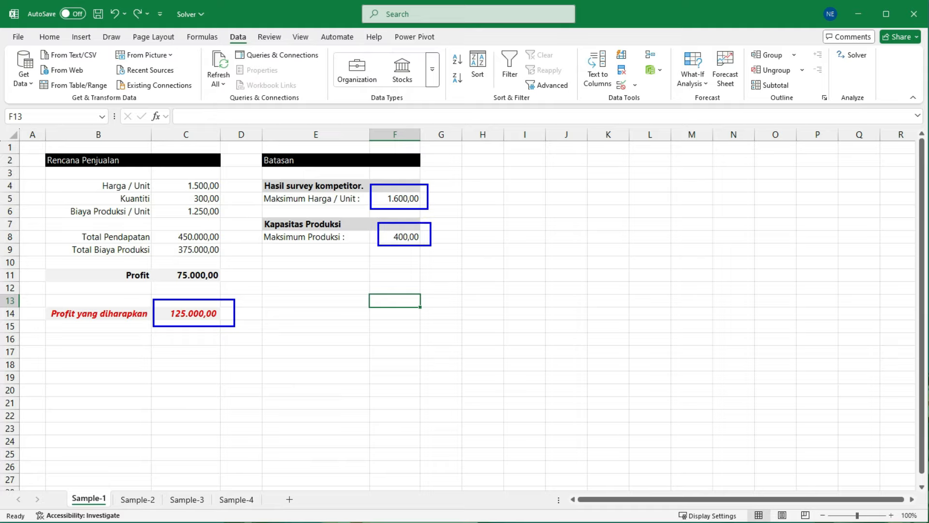
key("Escape")
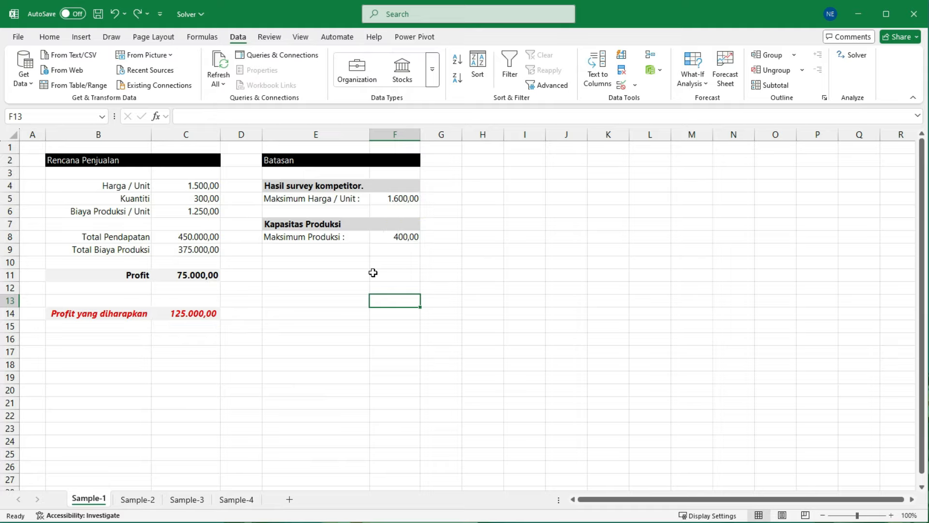
Step: Open Solver and set the Profit in C11 as the objective cell
left_click(195, 276)
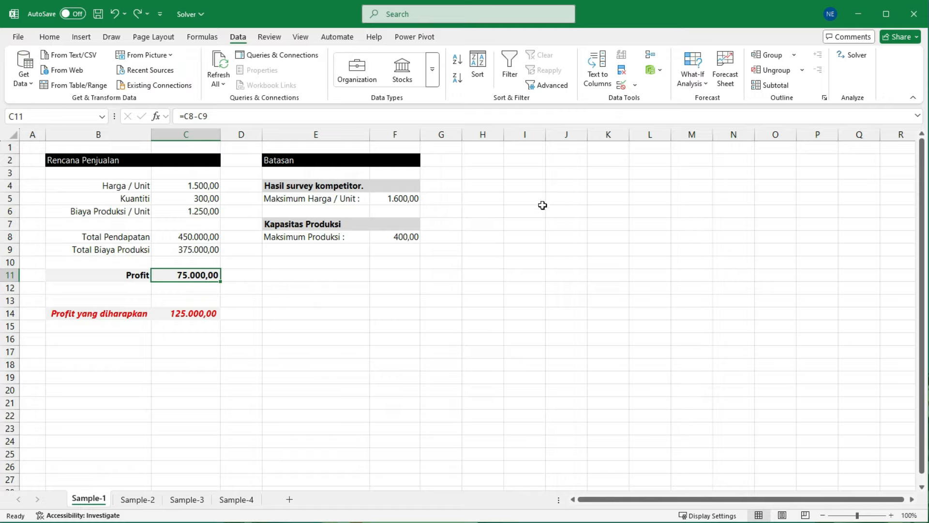
left_click(857, 56)
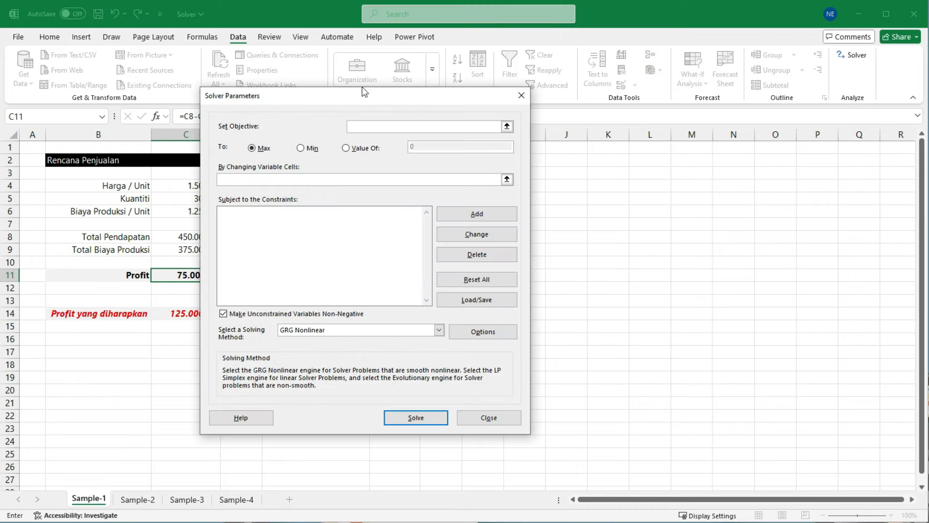
left_click_drag(337, 104, 430, 119)
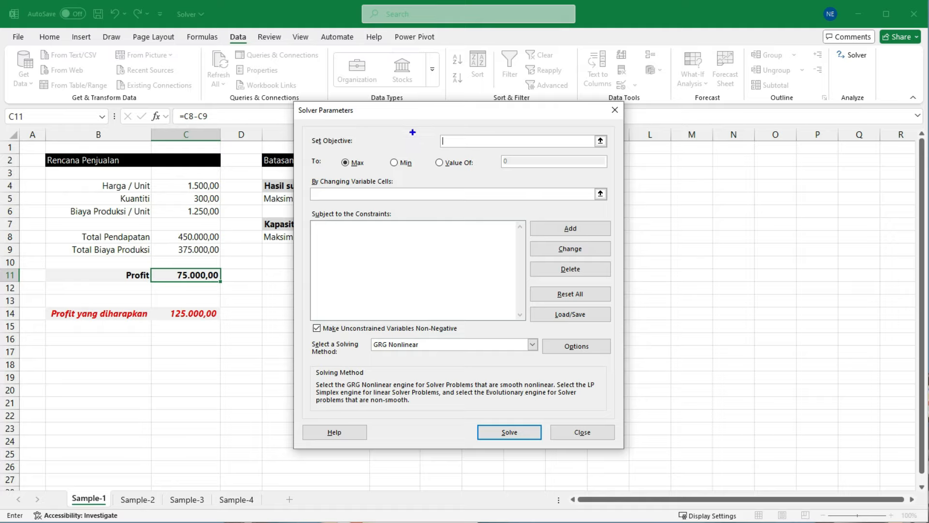
left_click_drag(299, 124, 614, 151)
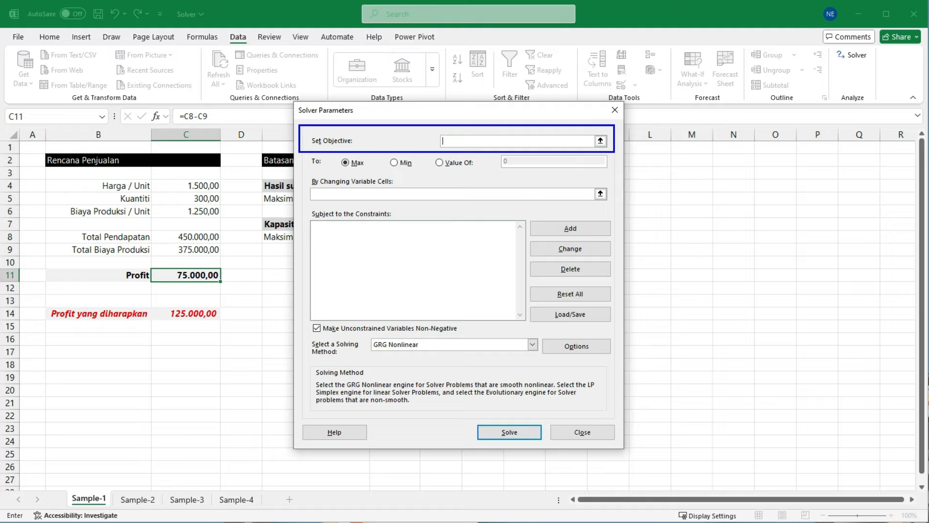
left_click_drag(160, 302, 237, 325)
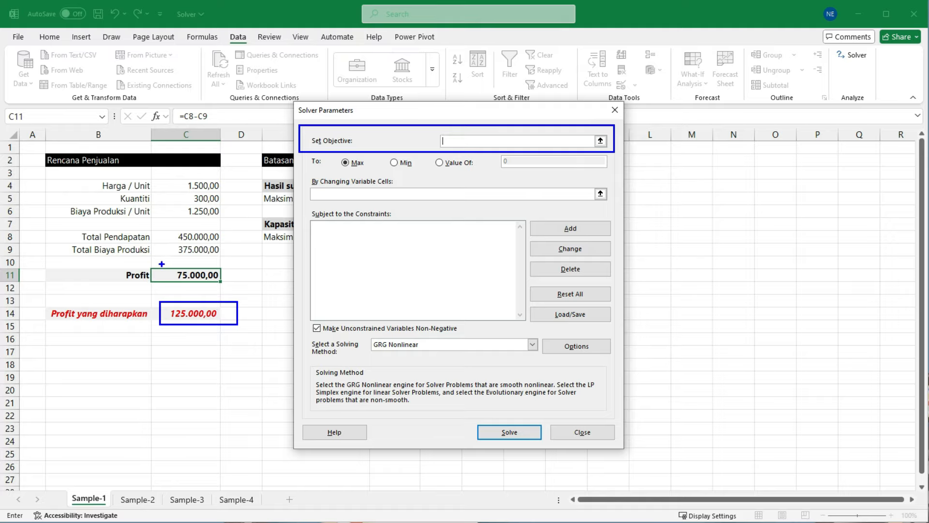
left_click_drag(162, 260, 235, 286)
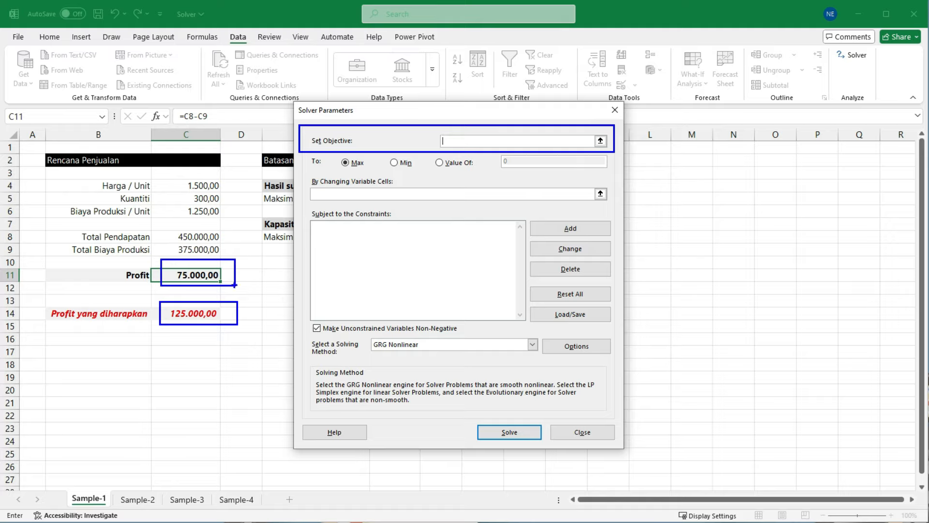
key("e")
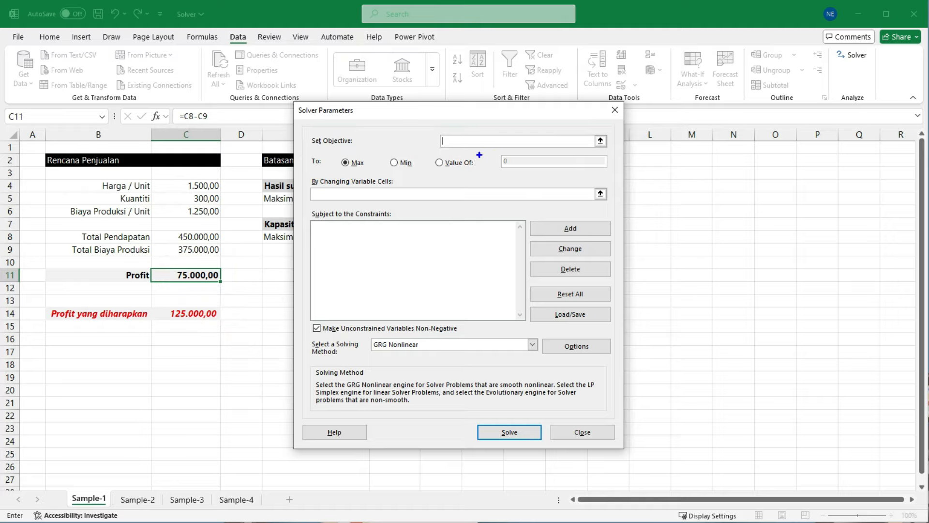
left_click_drag(213, 275, 462, 142)
key("Escape")
left_click(180, 275)
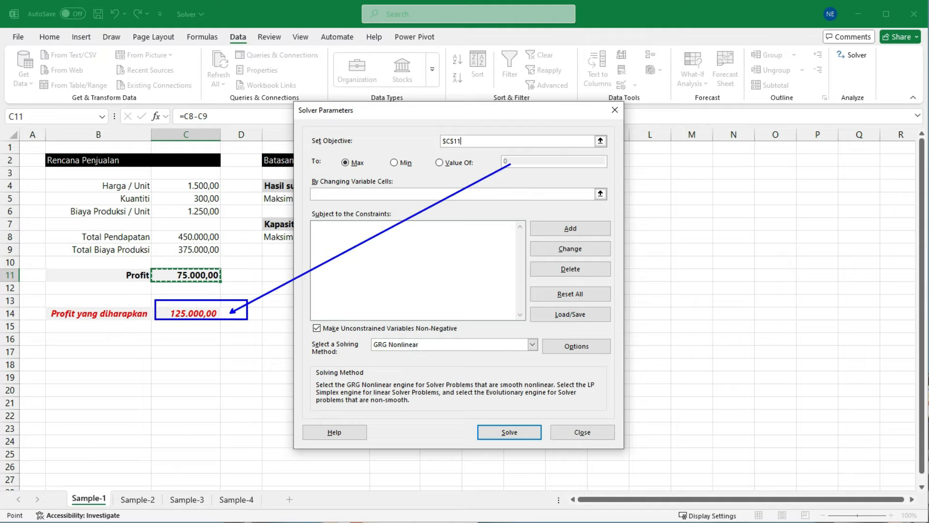
Step: Set the Solver objective to reach a specific value of 125000
left_click(439, 162)
left_click(519, 164)
key("BackSpace")
type("1250")
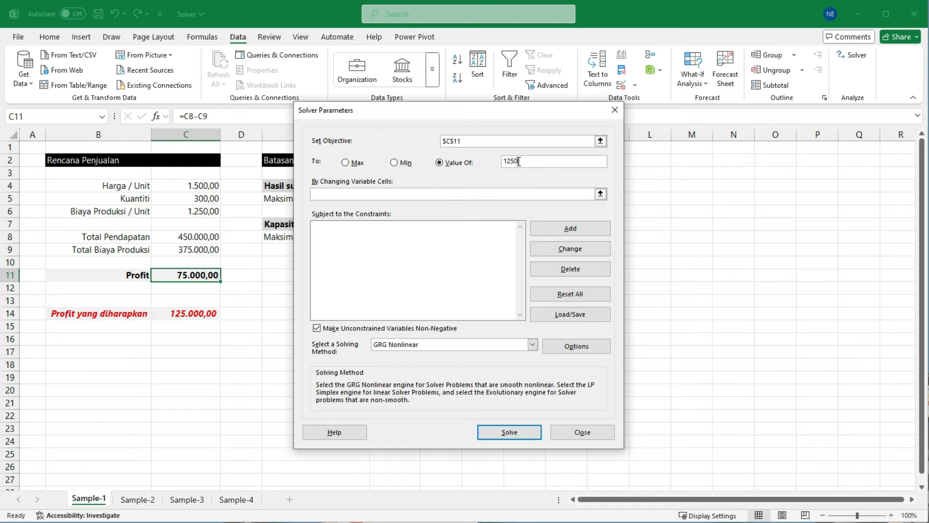
type("00")
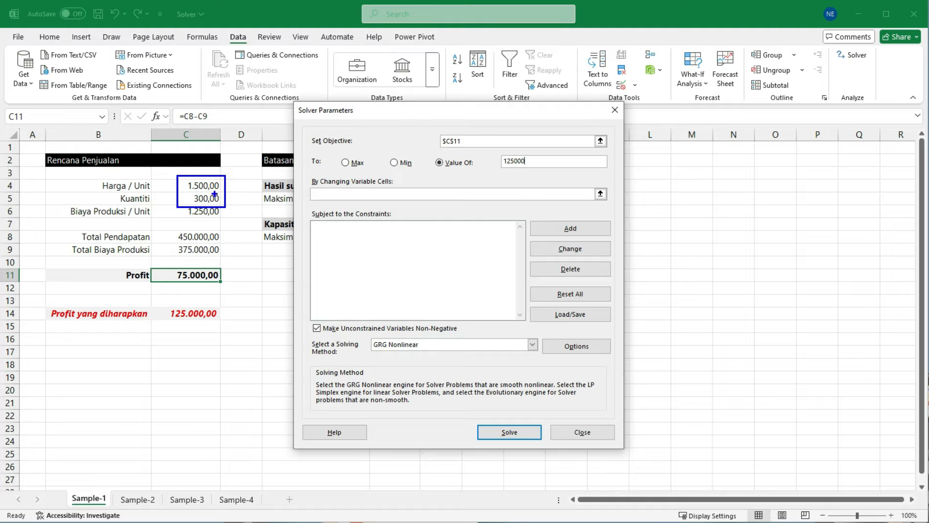
Step: Assign the Harga / Unit and Kuantiti cells C4:C5 as Solver's changing variable cells
left_click(325, 194)
left_click(189, 185)
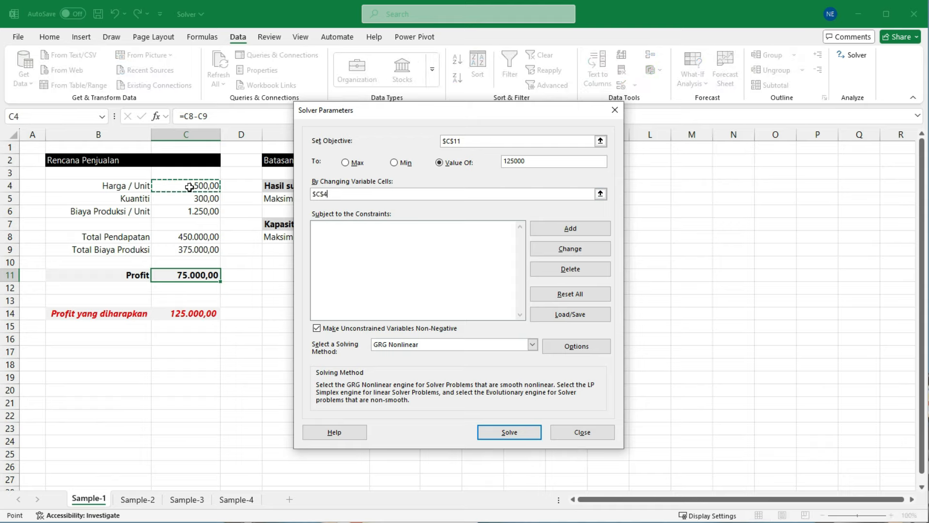
left_click_drag(189, 185, 191, 197)
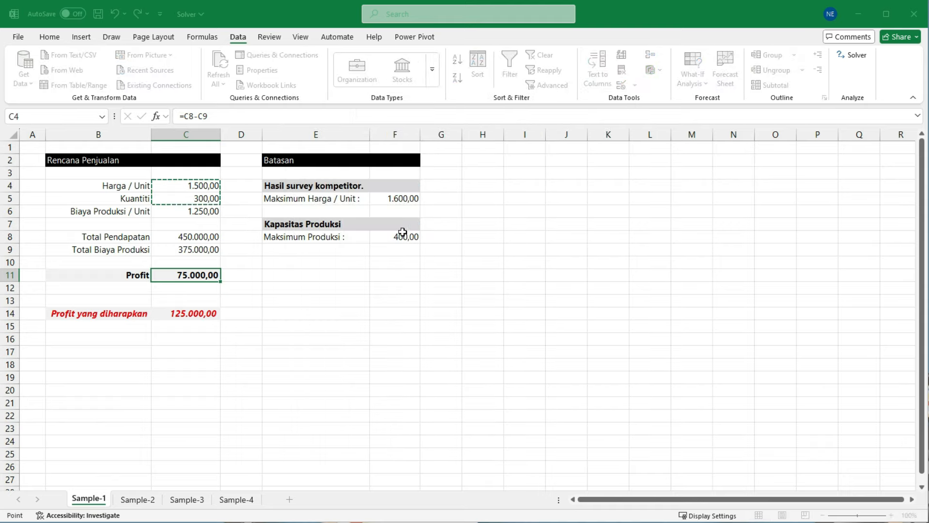
Step: Review the objective cell, target value and changing variable cells entered in the Solver parameters
key("ctrl+2")
left_click_drag(303, 169, 368, 206)
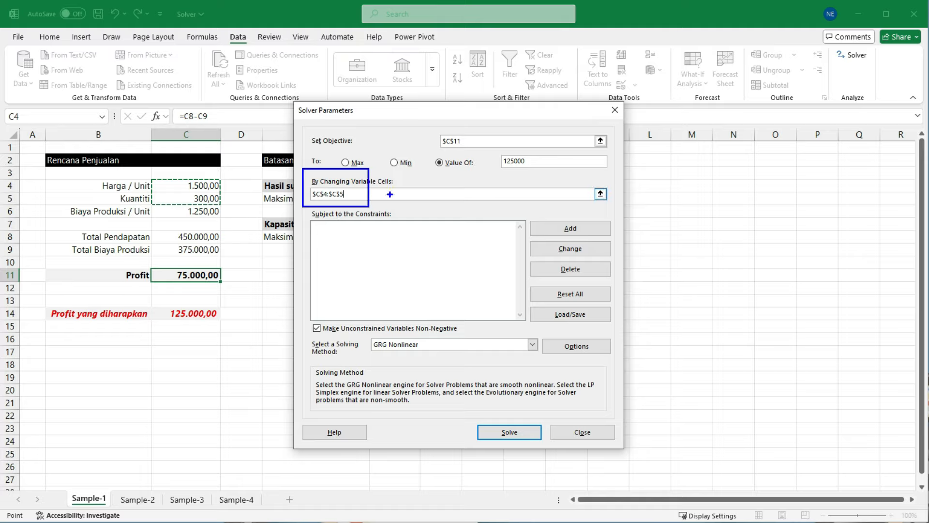
key("e")
left_click_drag(426, 128, 487, 151)
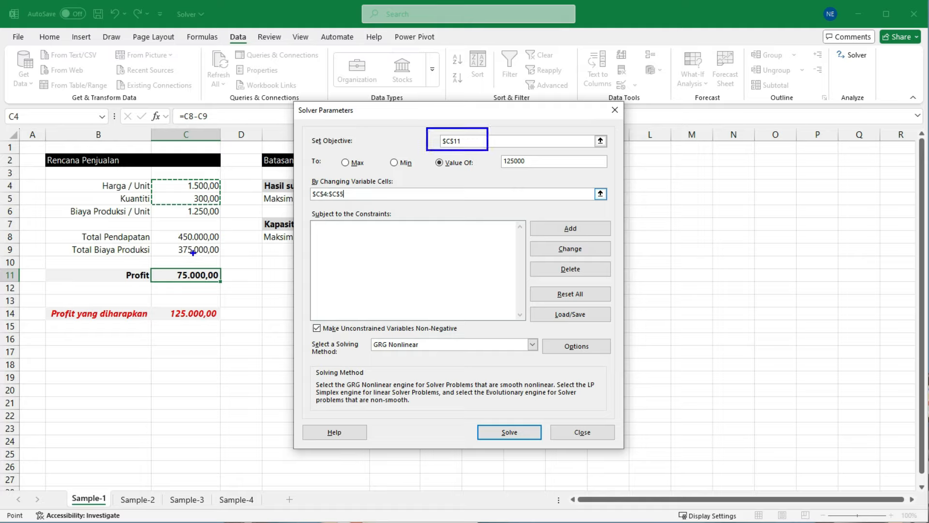
left_click_drag(498, 150, 538, 173)
key("e")
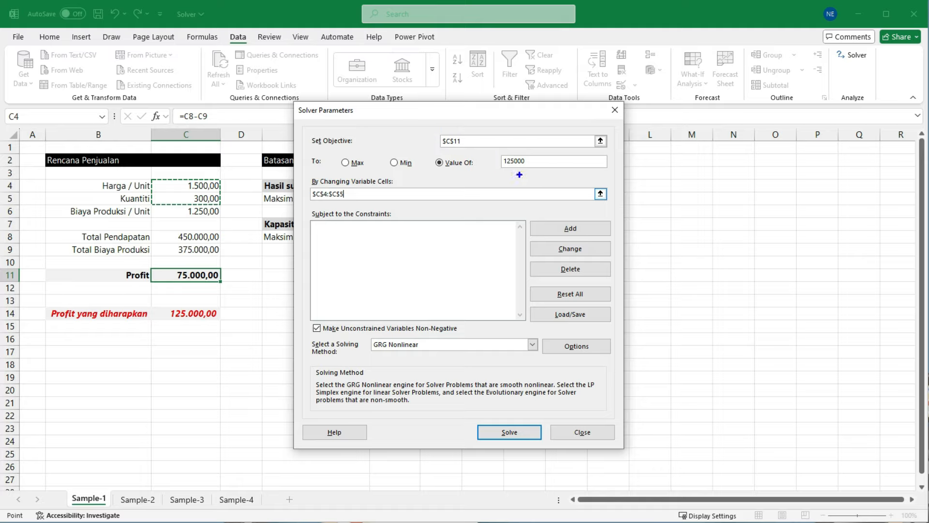
left_click_drag(303, 177, 409, 204)
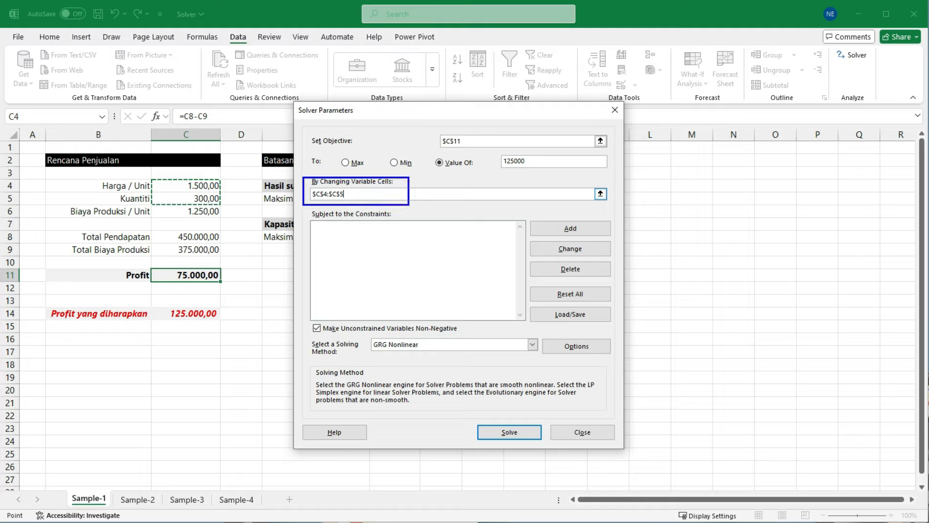
key("Escape")
Step: Start a new Solver constraint on the Harga / Unit in C4 with the <= operator
mouse_move(458, 116)
left_mouse_down()
mouse_move(609, 120)
mouse_move(597, 111)
left_mouse_up()
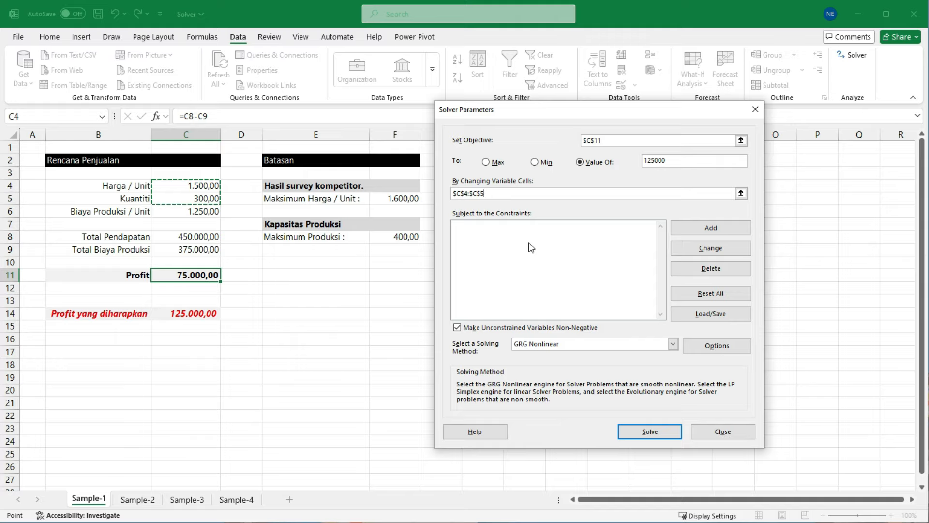
left_click_drag(261, 175, 424, 252)
mouse_move(446, 204)
left_mouse_down()
mouse_move(625, 264)
mouse_move(754, 333)
left_mouse_up()
key("Escape")
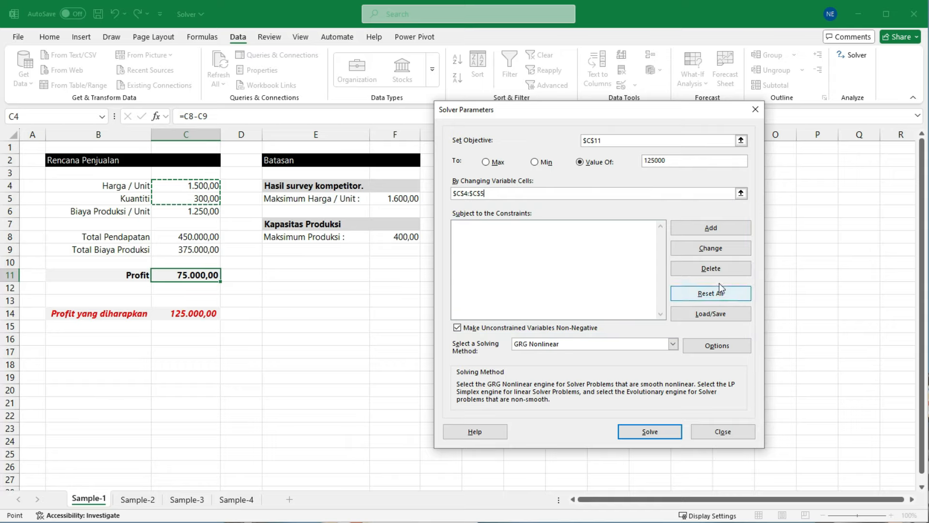
left_click(717, 229)
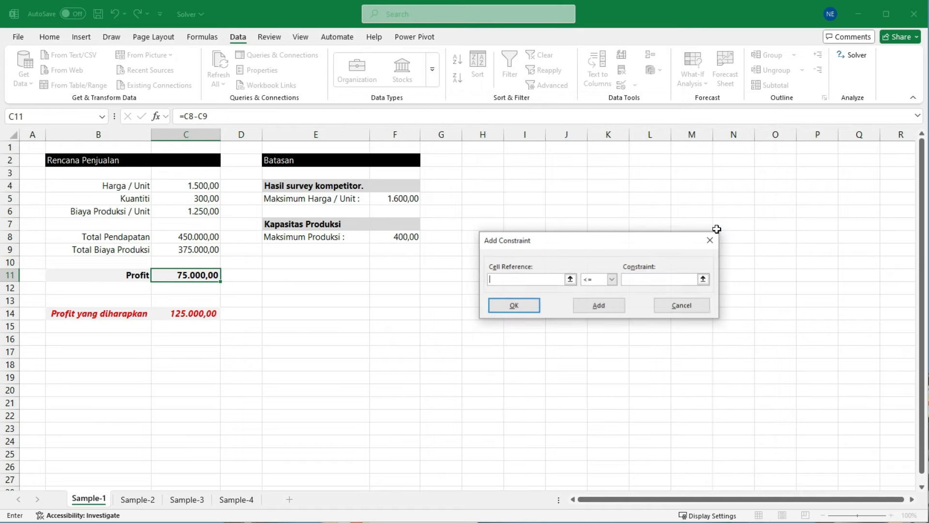
left_click_drag(583, 240, 559, 198)
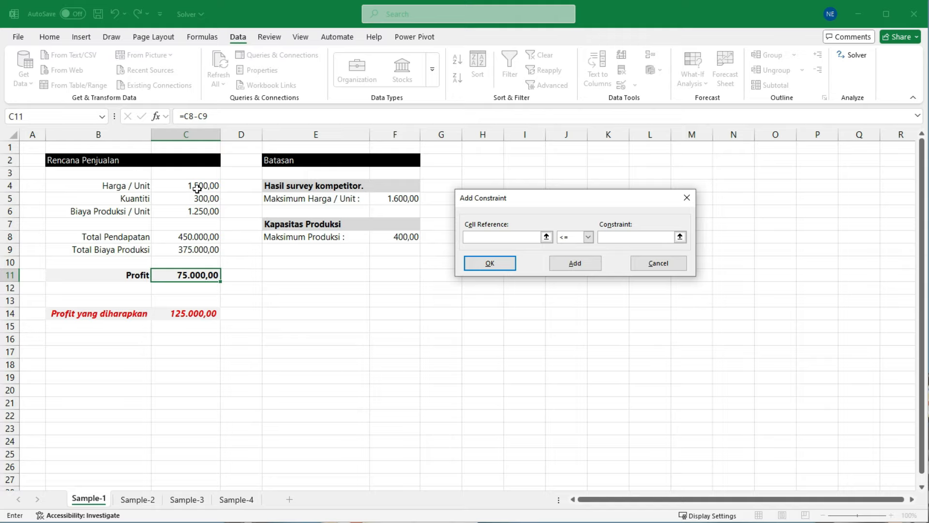
left_click_drag(518, 196, 457, 185)
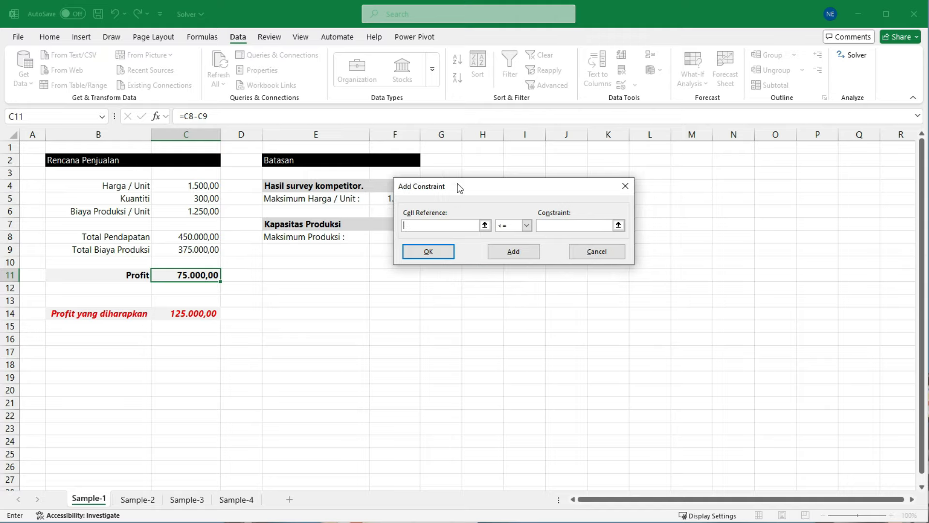
left_click(193, 185)
left_click_drag(461, 188, 510, 179)
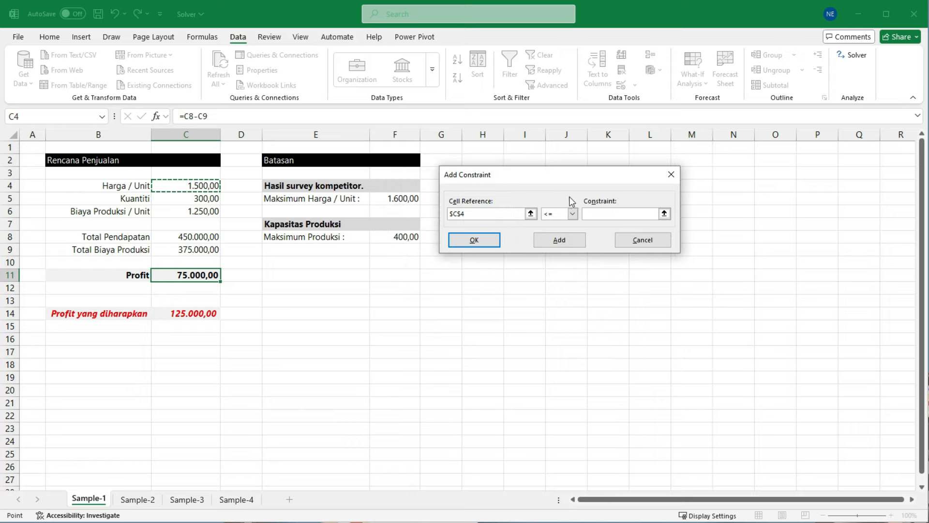
left_click(573, 213)
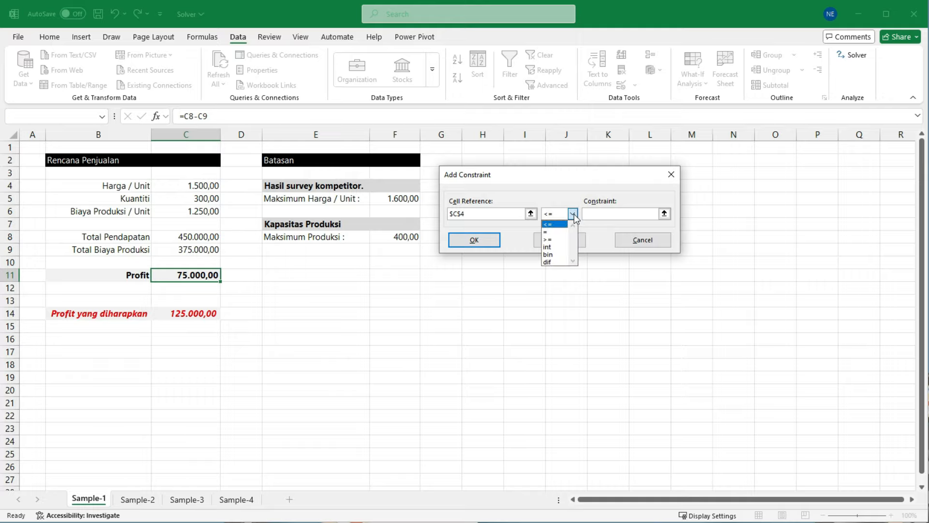
left_click(551, 225)
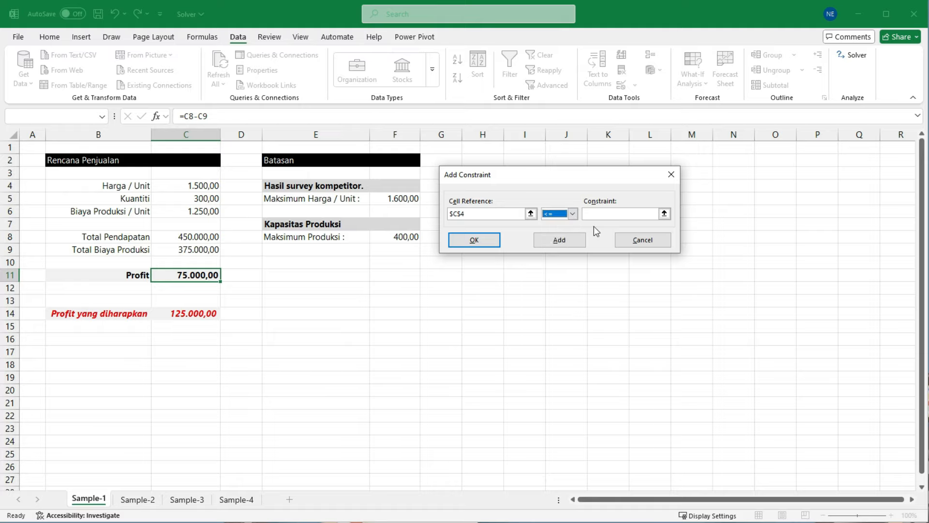
Step: Use the Maksimum Harga / Unit in F5 as the price constraint's limit and accept the constraint
left_click(593, 212)
key("ctrl+2")
left_click_drag(378, 187, 435, 208)
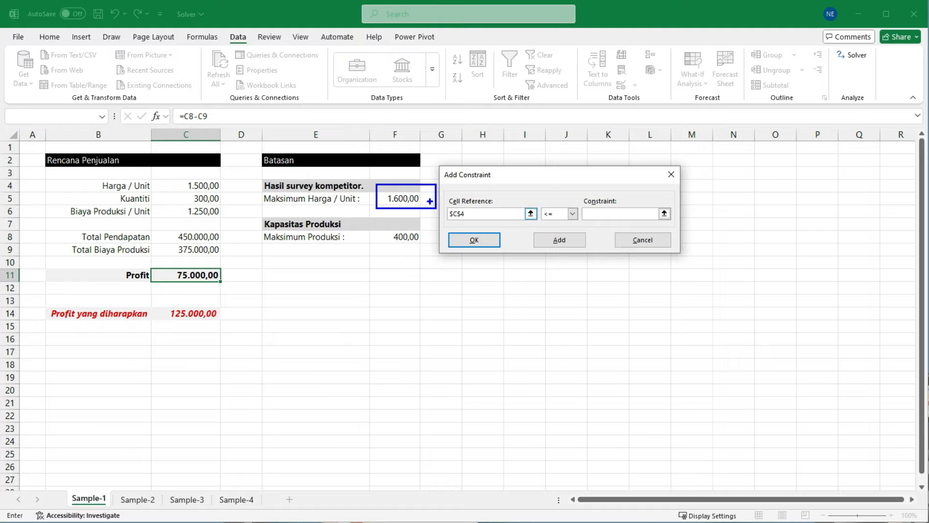
left_click_drag(177, 175, 228, 195)
mouse_move(327, 174)
left_mouse_down()
mouse_move(291, 193)
mouse_move(319, 215)
left_mouse_up()
mouse_move(313, 173)
left_mouse_down()
mouse_move(302, 180)
mouse_move(304, 222)
left_mouse_up()
left_click(602, 213)
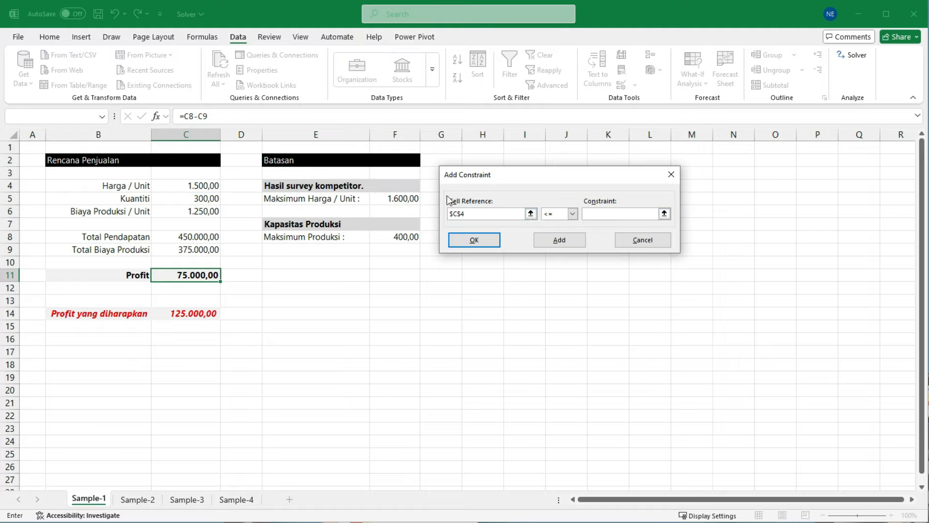
left_click(389, 200)
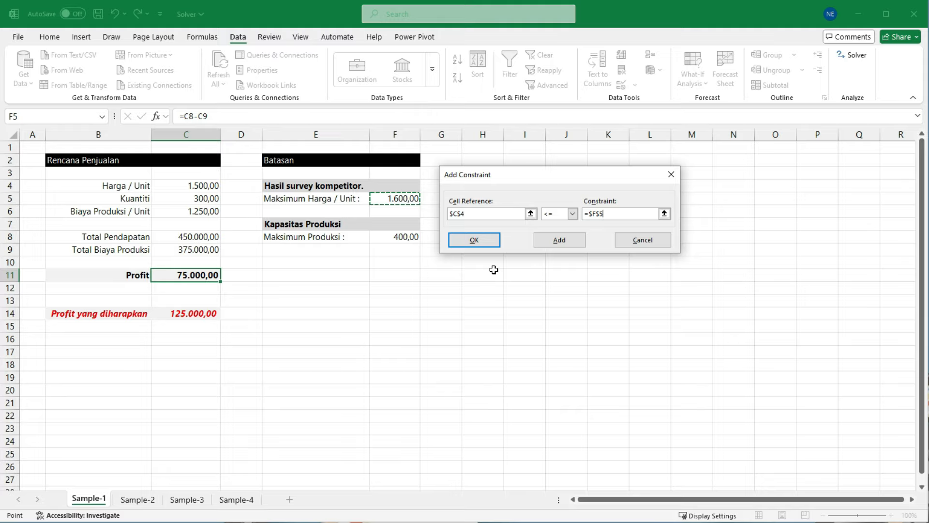
left_click(483, 242)
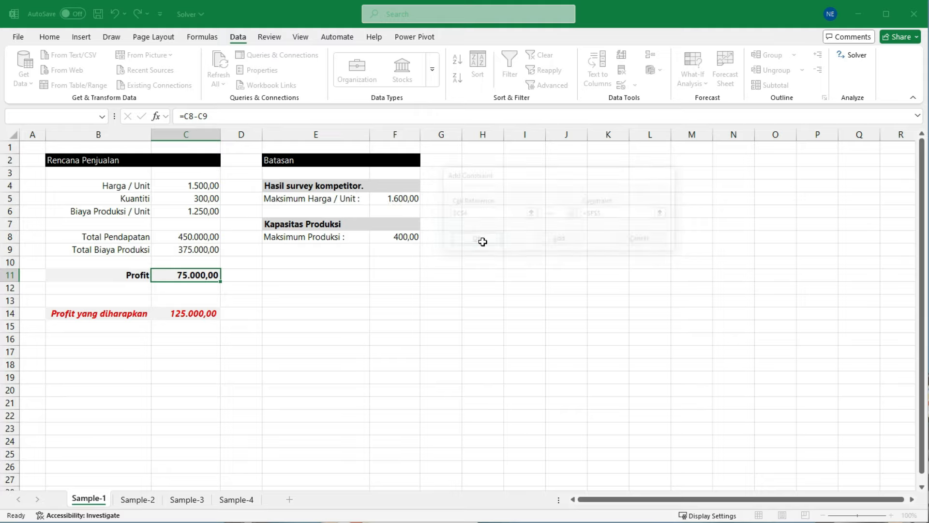
Step: Add a Solver constraint keeping the Kuantiti in C5 <= the Maksimum Produksi in F8
left_click_drag(534, 51, 583, 80)
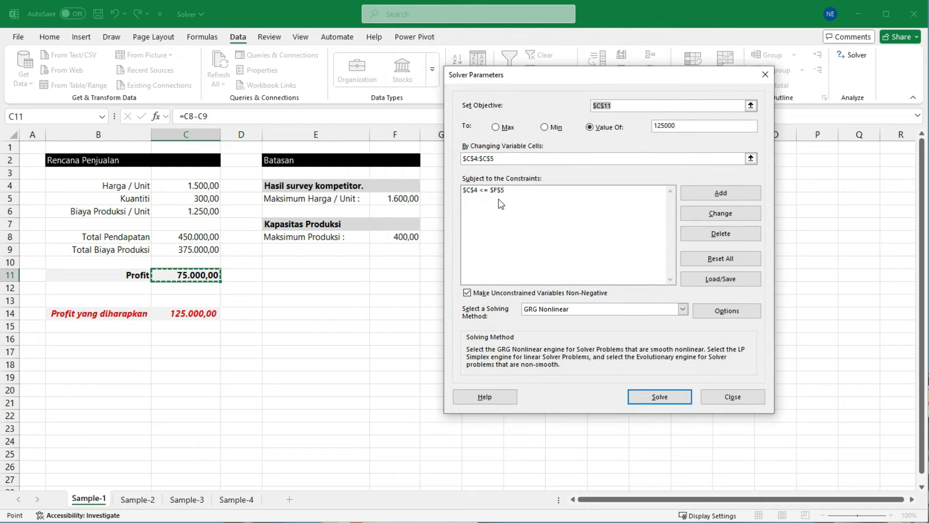
left_click(702, 194)
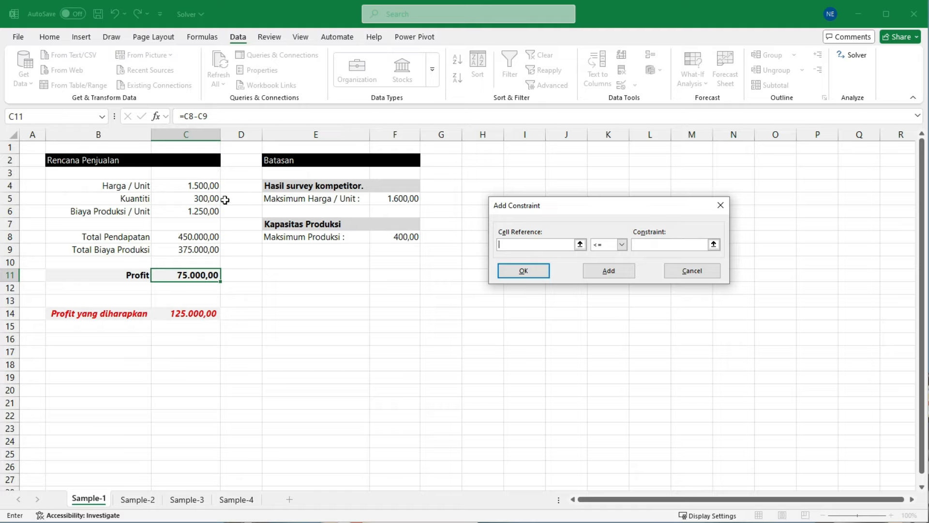
left_click(191, 198)
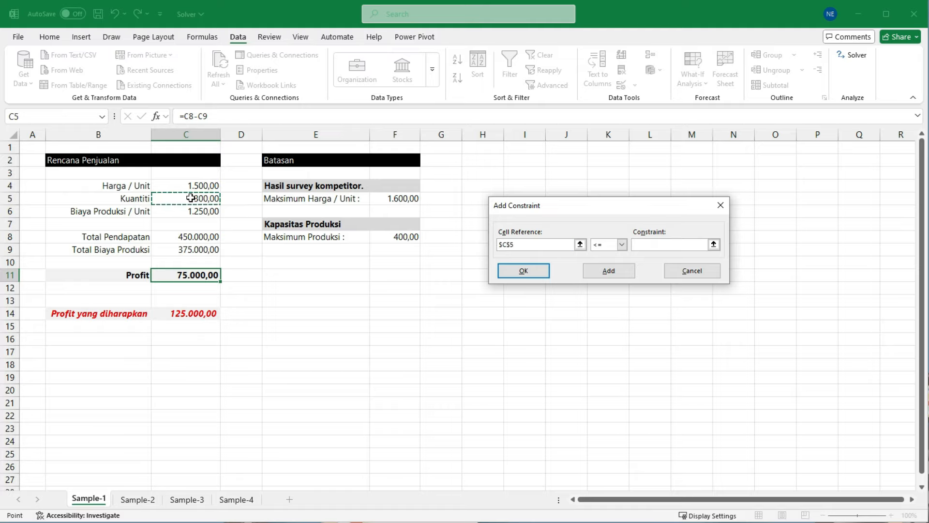
left_click(621, 245)
left_click(610, 255)
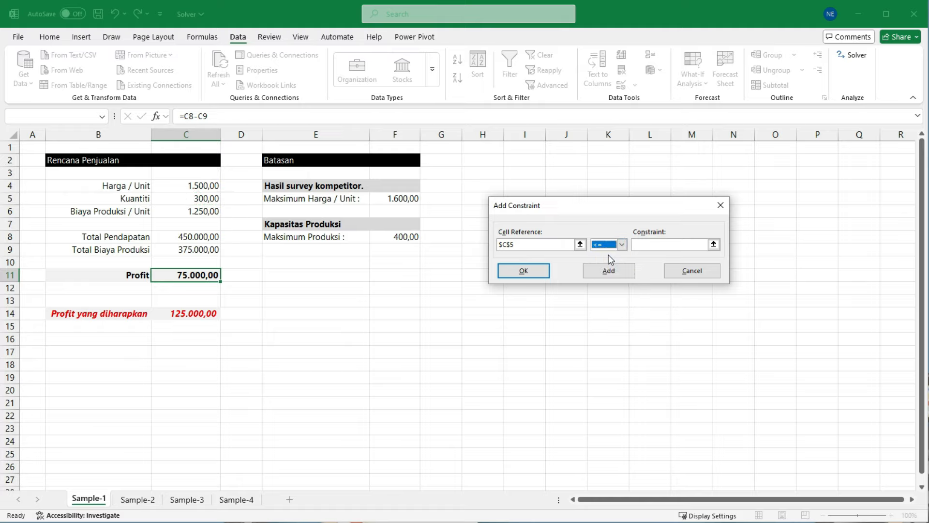
left_click(649, 244)
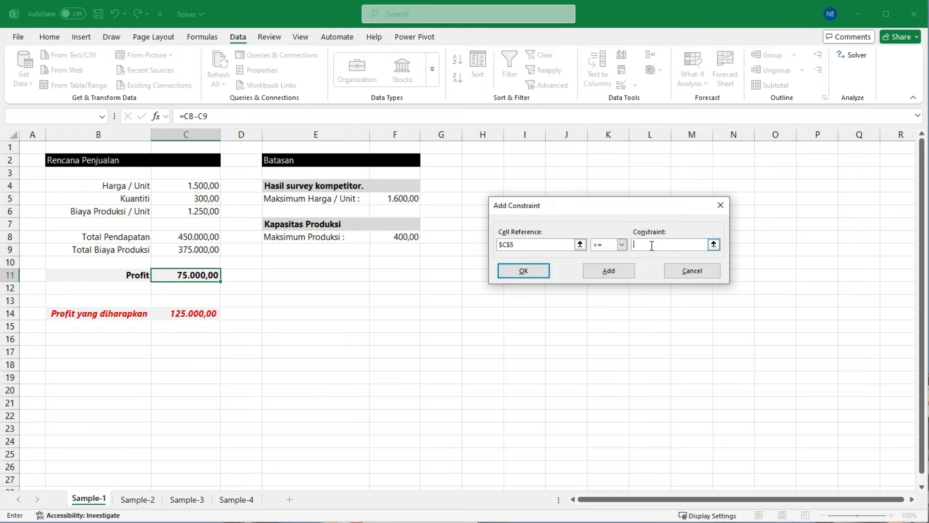
left_click_drag(612, 207, 571, 178)
left_click(608, 219)
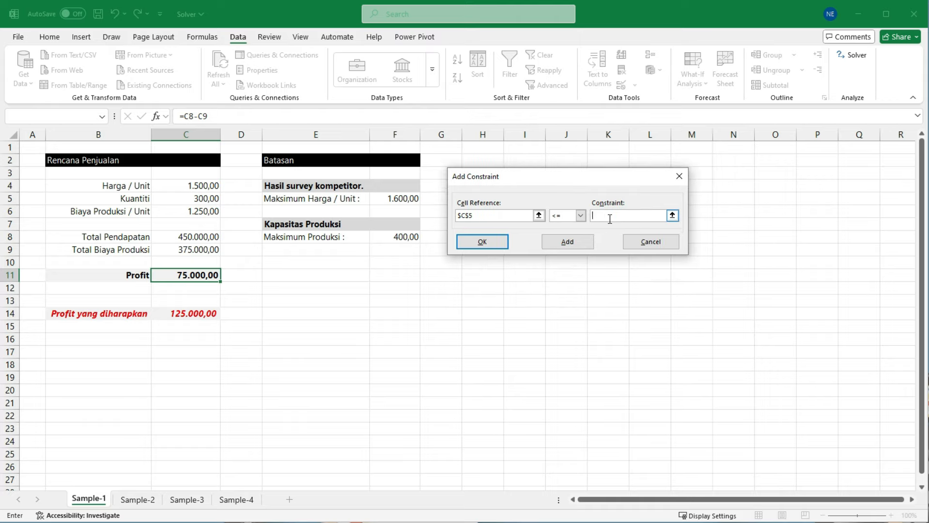
left_click(397, 237)
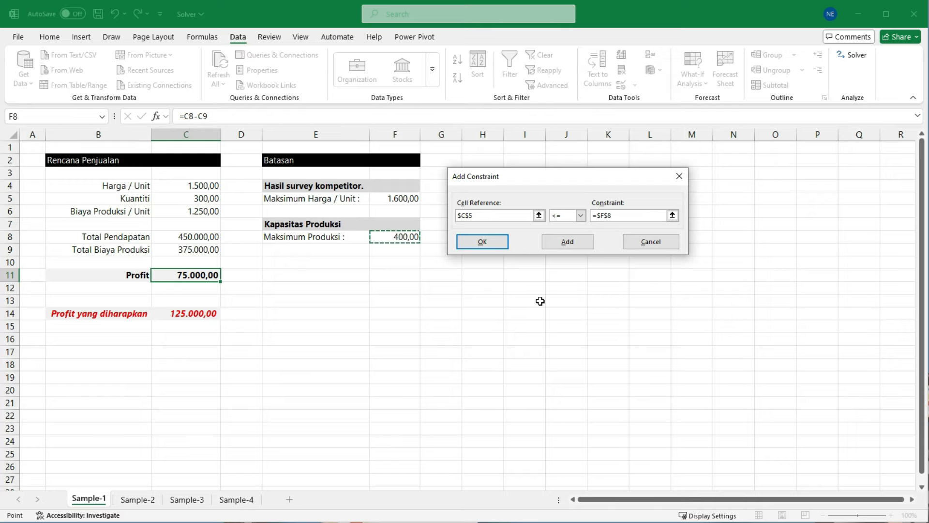
left_click(492, 245)
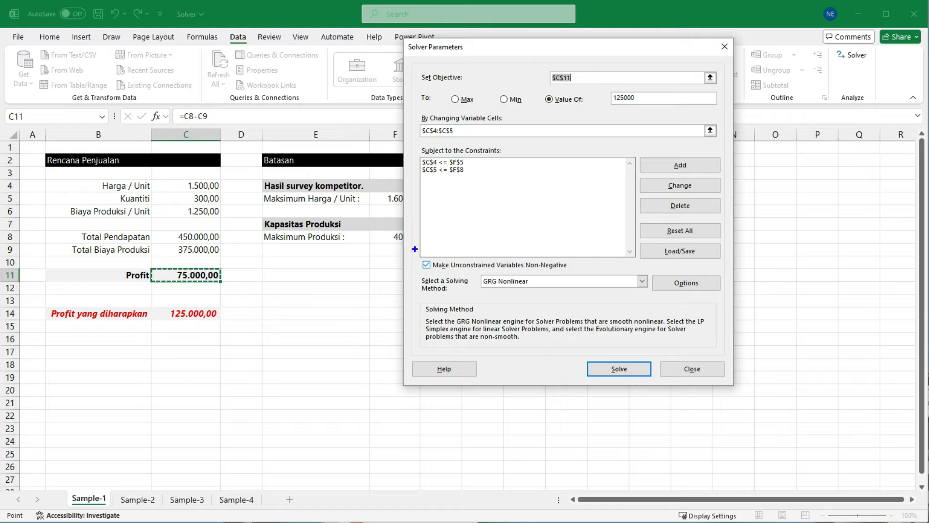
Step: Review the option that makes unconstrained variables non-negative before solving
left_click_drag(414, 249, 585, 274)
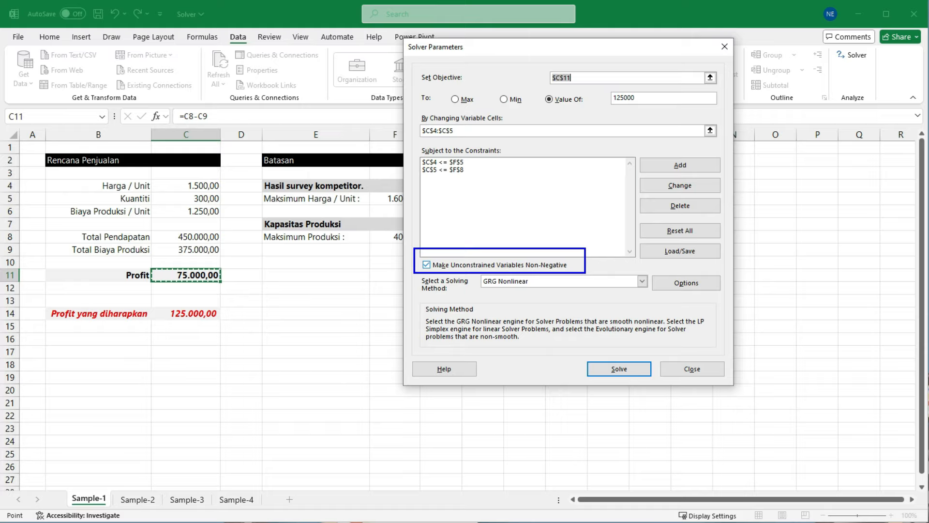
key("Escape")
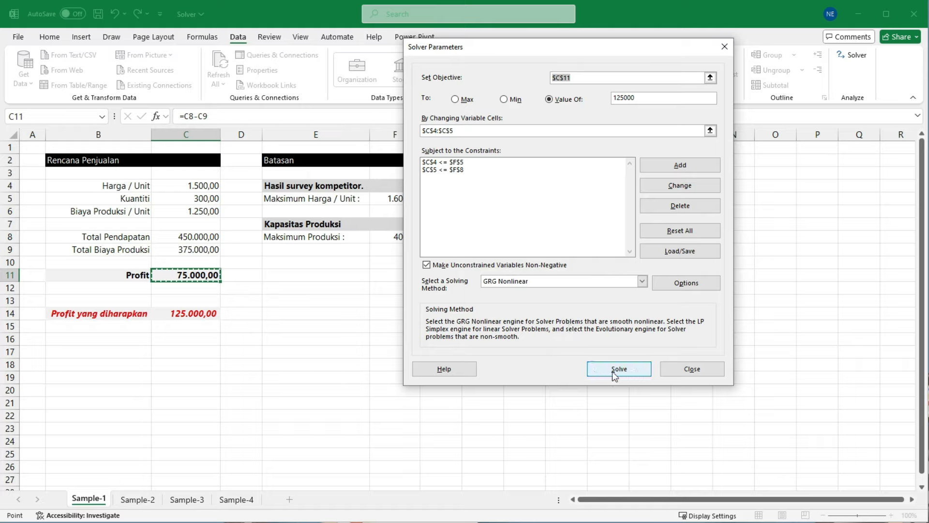
key("ctrl+2")
left_click_drag(573, 350, 661, 383)
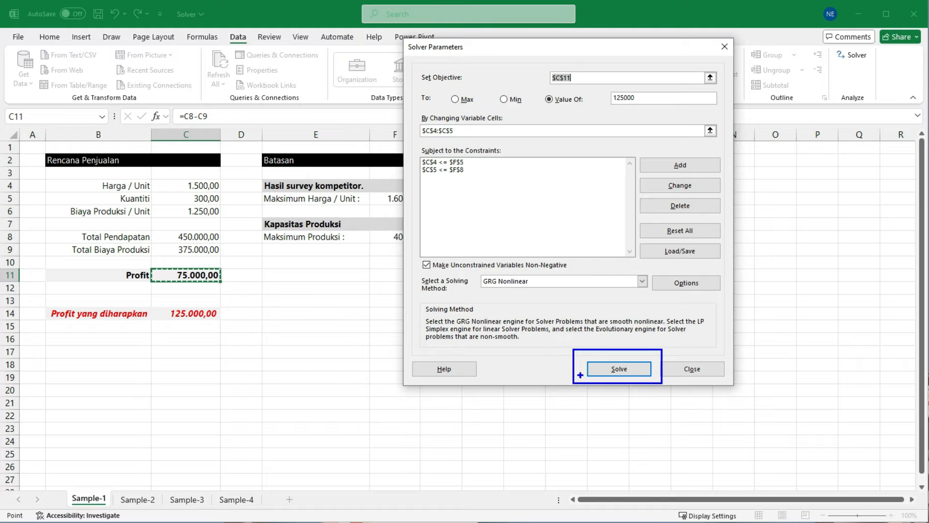
left_click_drag(580, 374, 562, 406)
key("Escape")
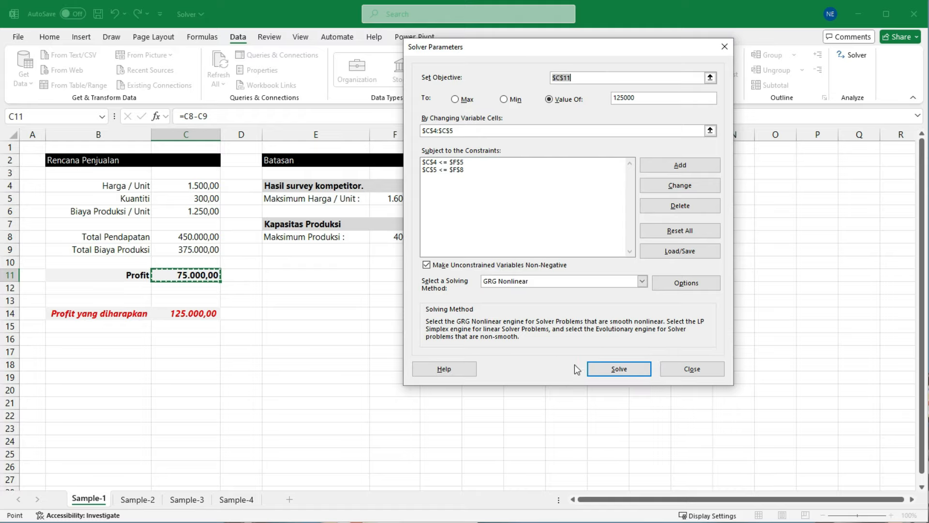
Step: Run Solver with the GRG Nonlinear method and keep the Solver solution in the sheet
left_click(619, 368)
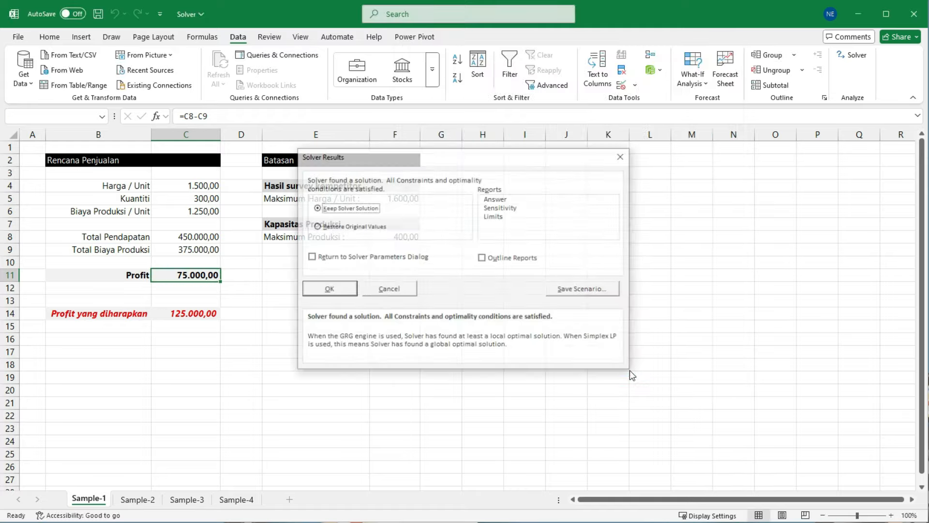
left_click_drag(504, 158, 483, 157)
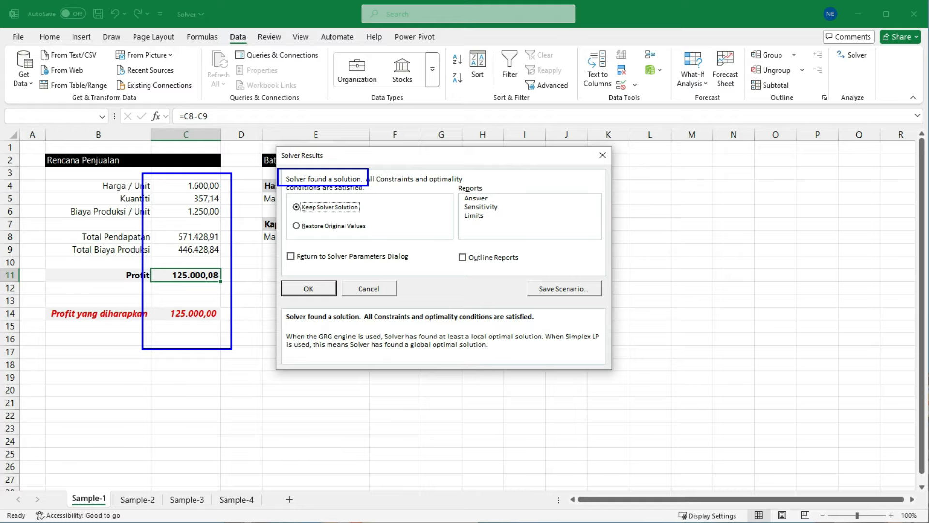
left_click(324, 290)
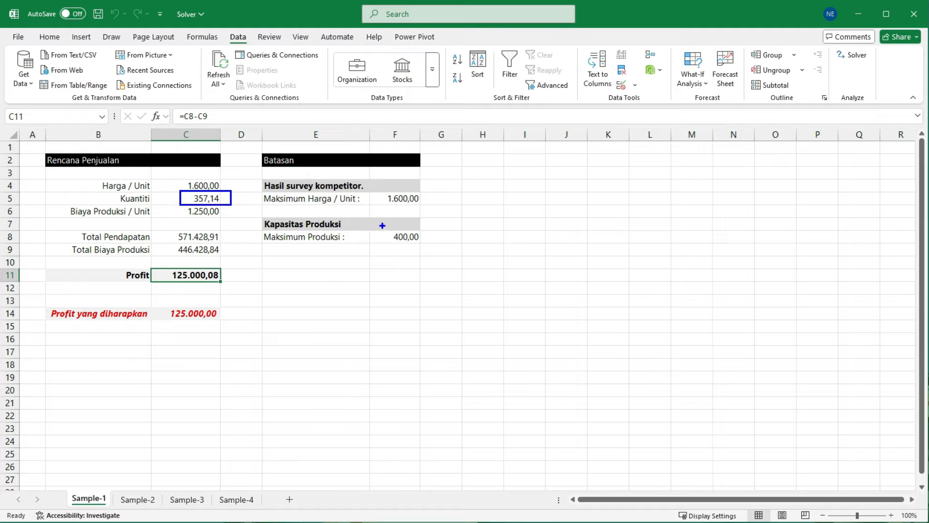
Step: Compare the solved Kuantiti and Harga / Unit with the Maksimum Produksi and Maksimum Harga / Unit limits
left_click_drag(380, 224, 429, 249)
key("e")
left_click_drag(176, 175, 226, 193)
left_click_drag(380, 188, 431, 204)
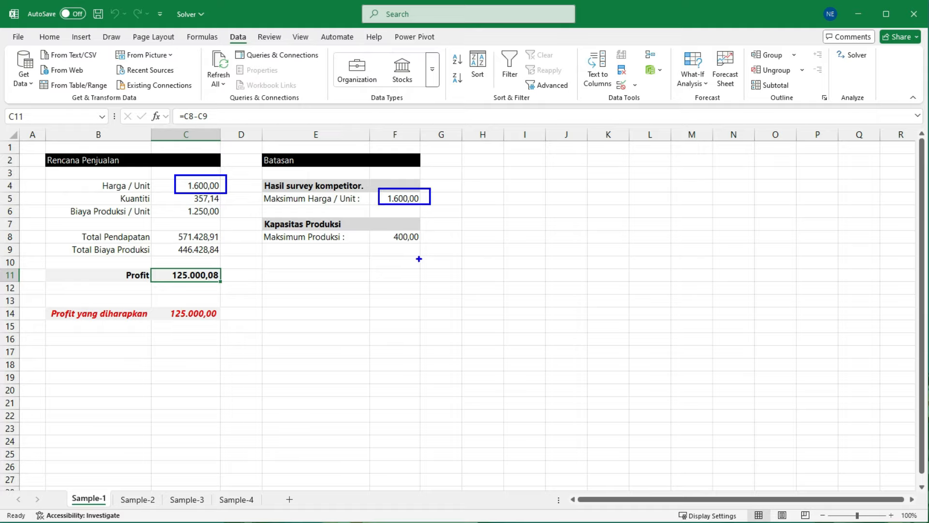
key("Escape")
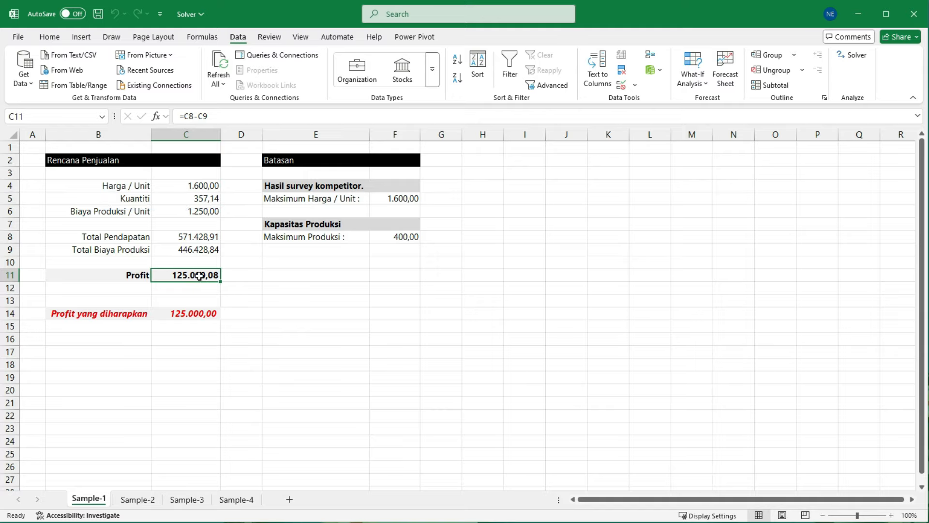
Step: Add an int constraint on the Kuantiti in C5, then rerun Solver and keep its solution
left_click(857, 56)
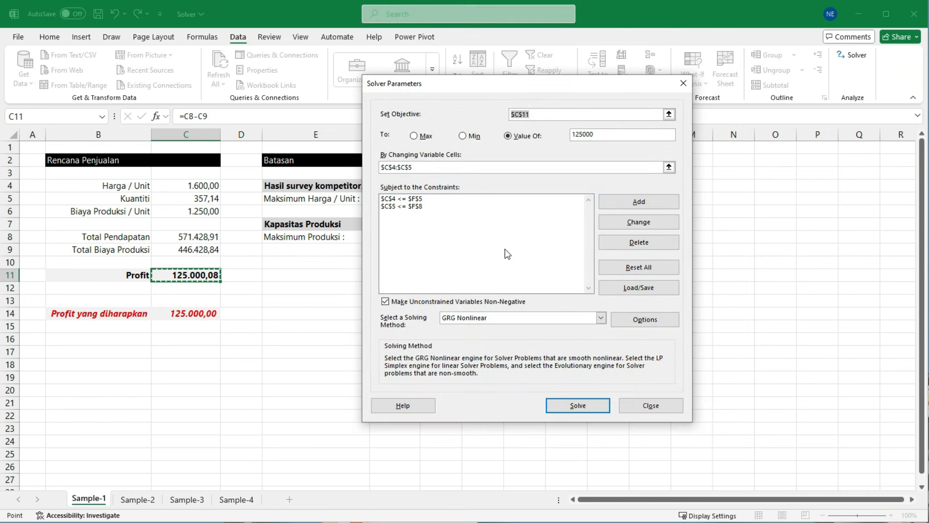
left_click(621, 205)
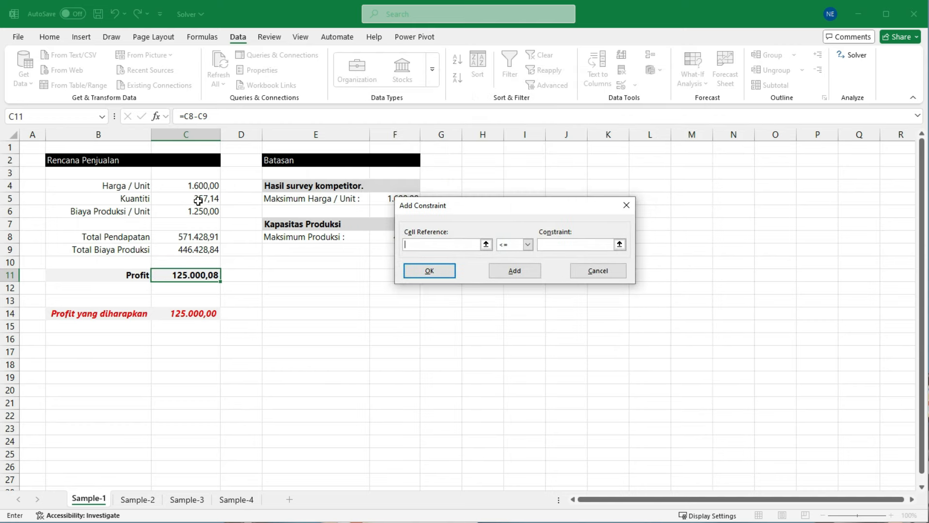
left_click(198, 200)
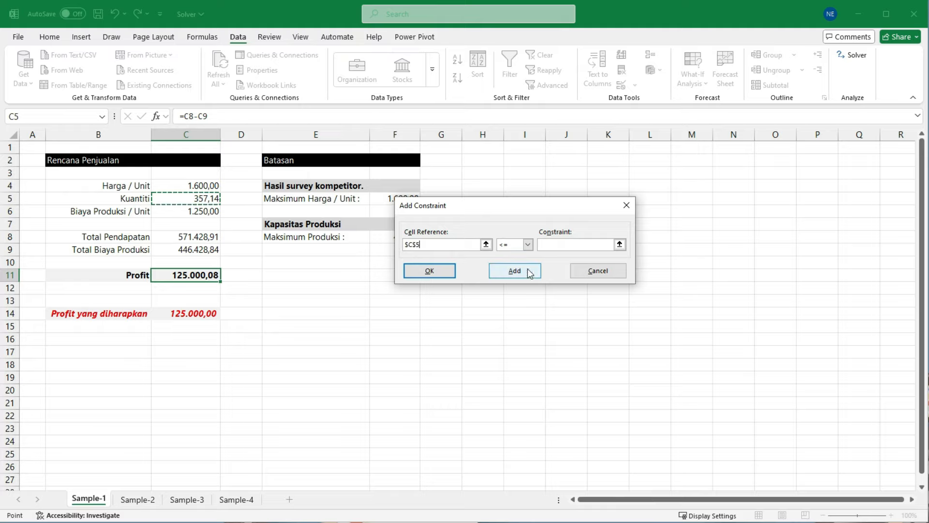
left_click(527, 245)
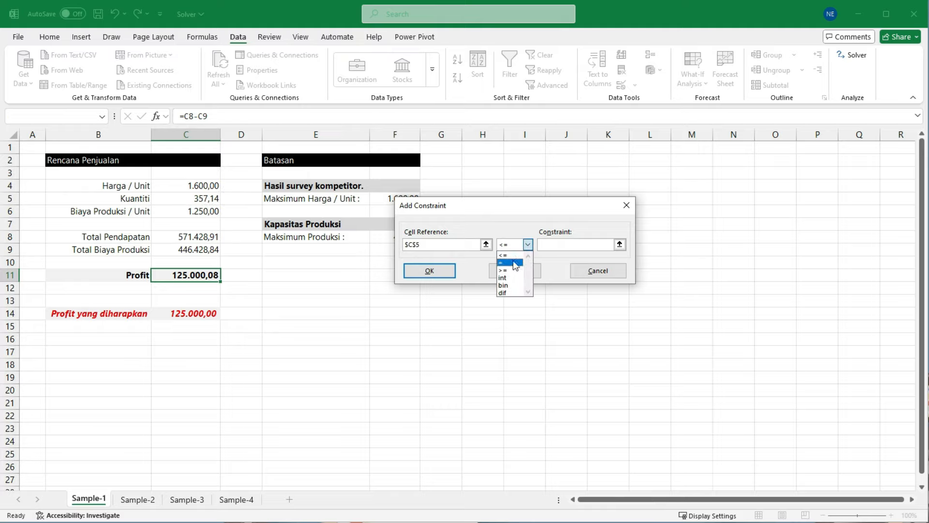
left_click(514, 279)
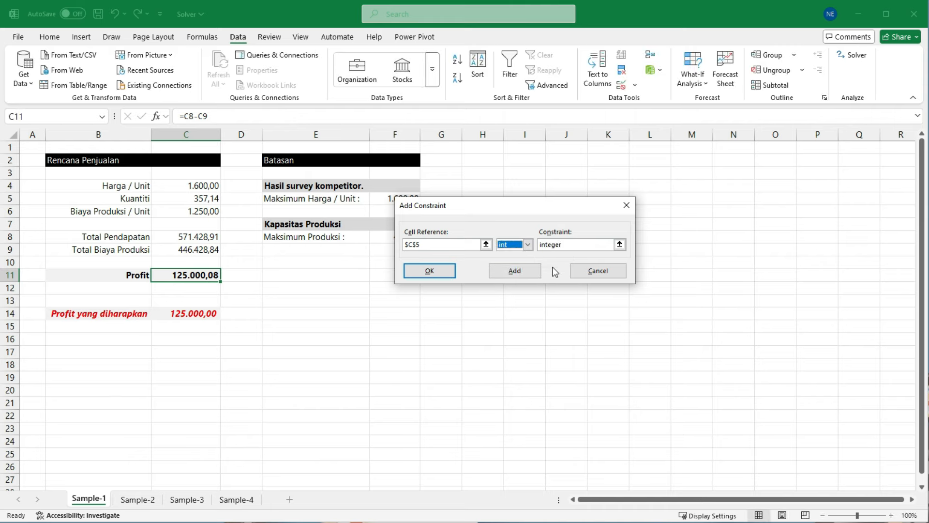
left_click(435, 272)
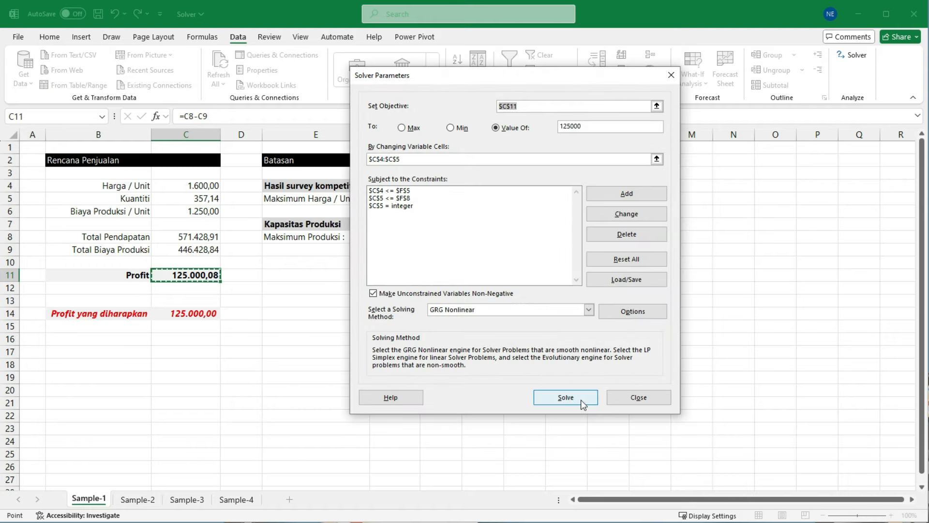
left_click(582, 402)
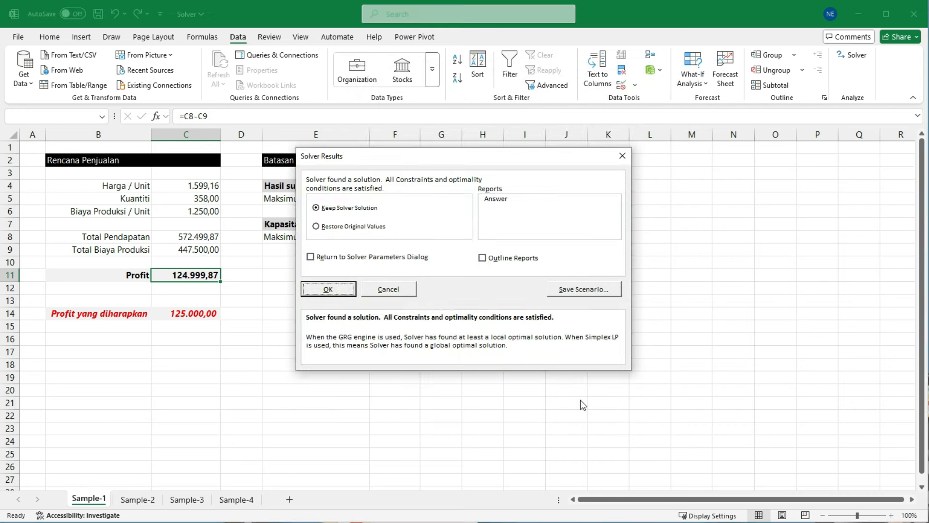
left_click(342, 289)
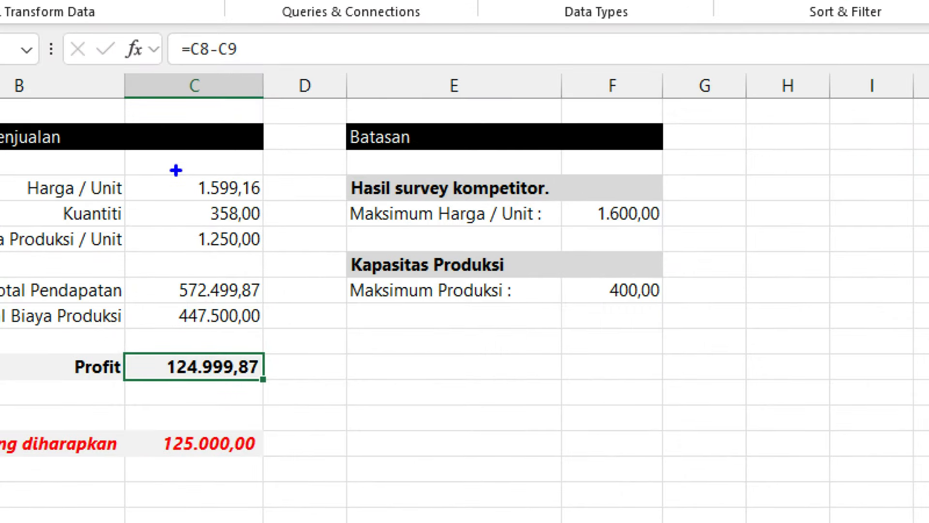
Step: Check the recalculated Harga / Unit, Kuantiti and Profit against the limits and the expected profit
left_click_drag(176, 164, 287, 202)
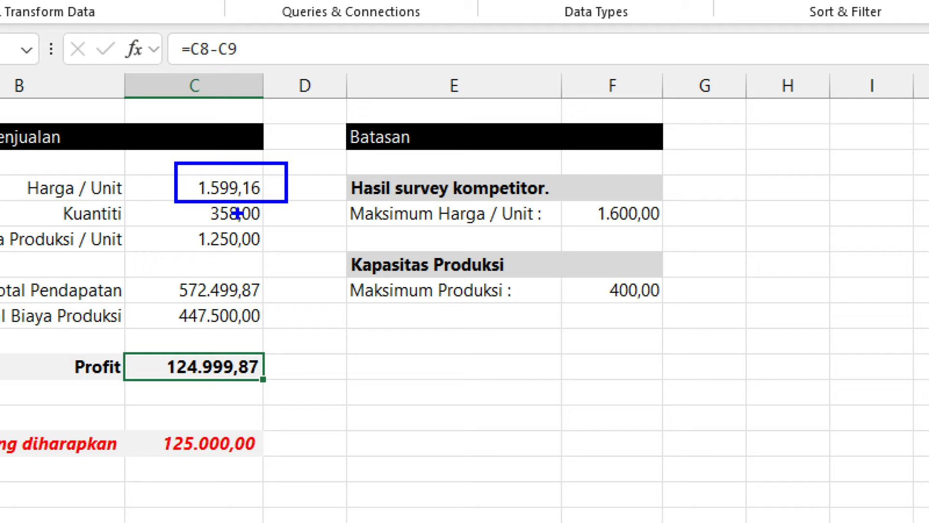
left_click_drag(196, 192, 287, 232)
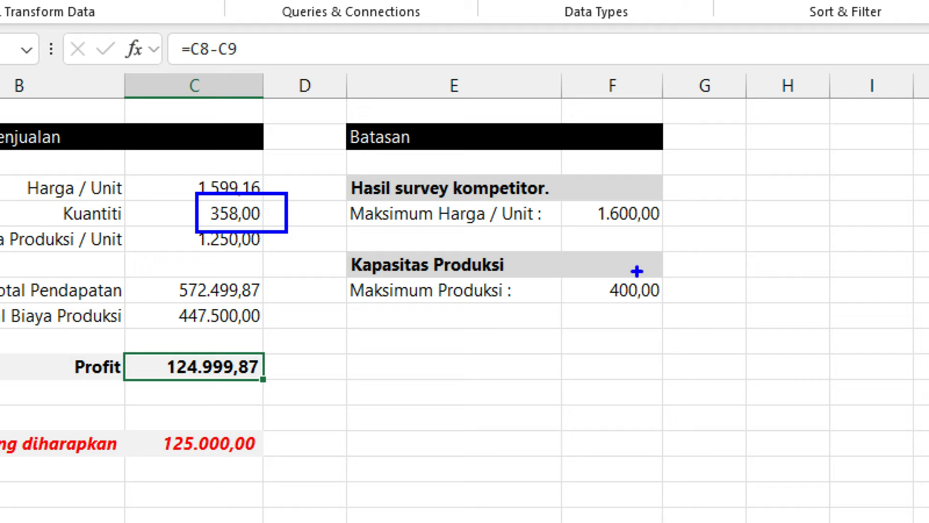
left_click_drag(593, 269, 674, 303)
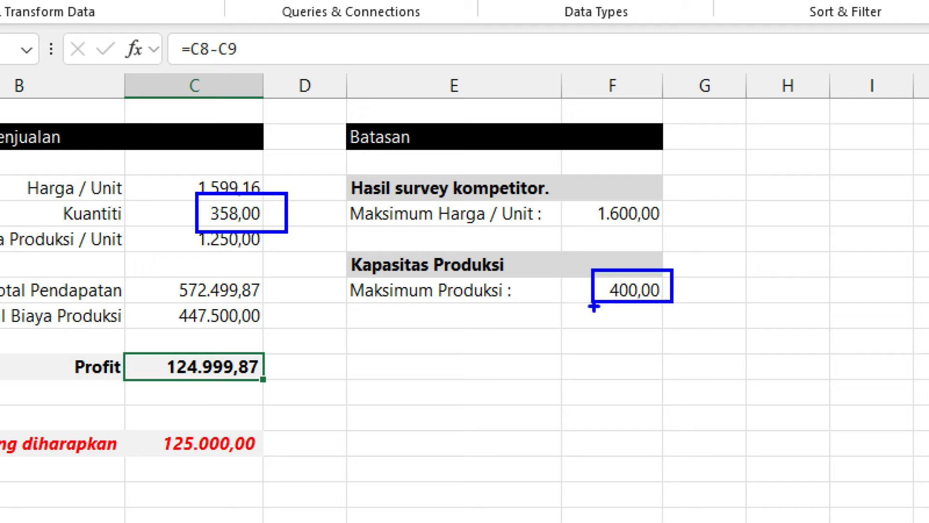
left_click_drag(60, 338, 325, 394)
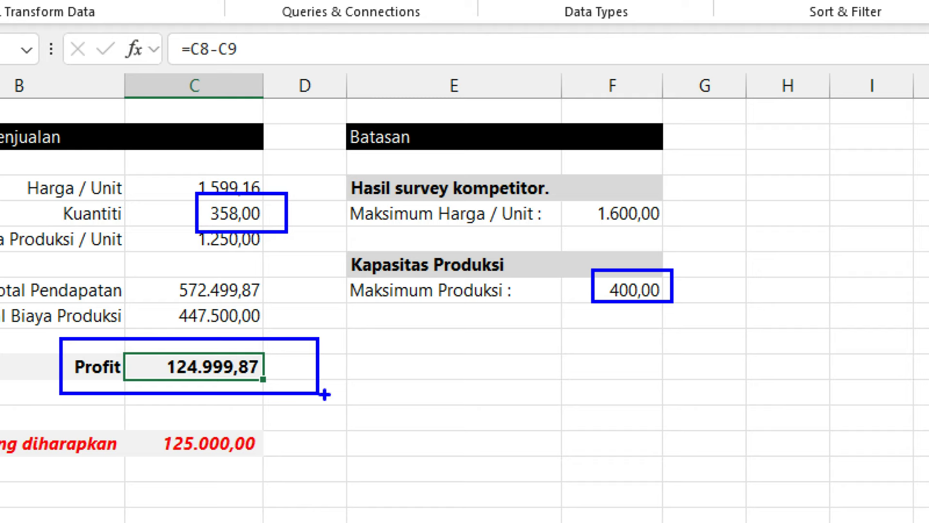
key("Escape")
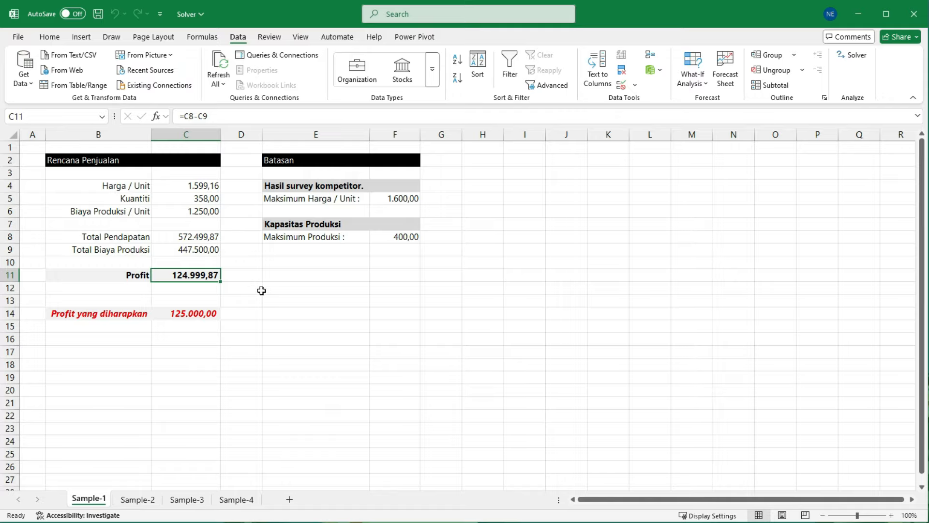
left_click(299, 276)
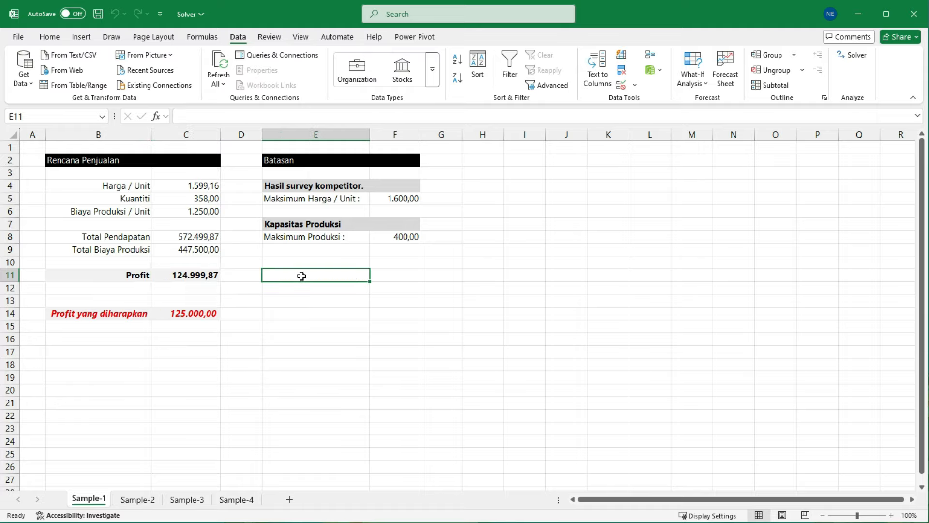
left_click(185, 186)
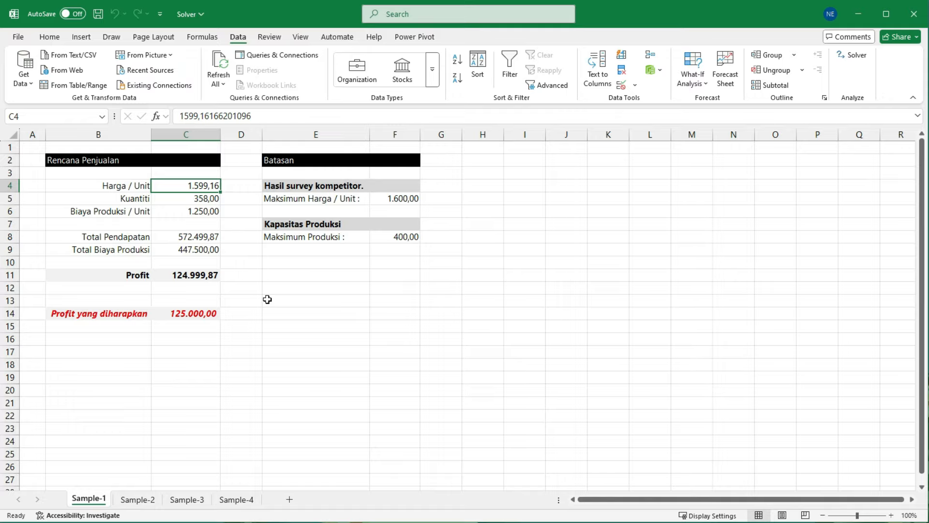
left_click(308, 236)
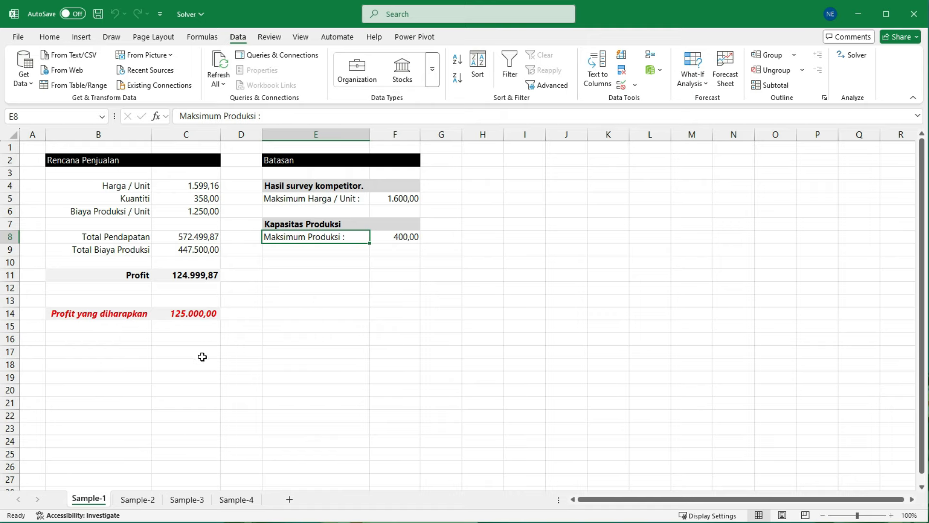
Step: Open the Sample-2 sheet and review the three events listed in the Rencana Event table
left_click(138, 499)
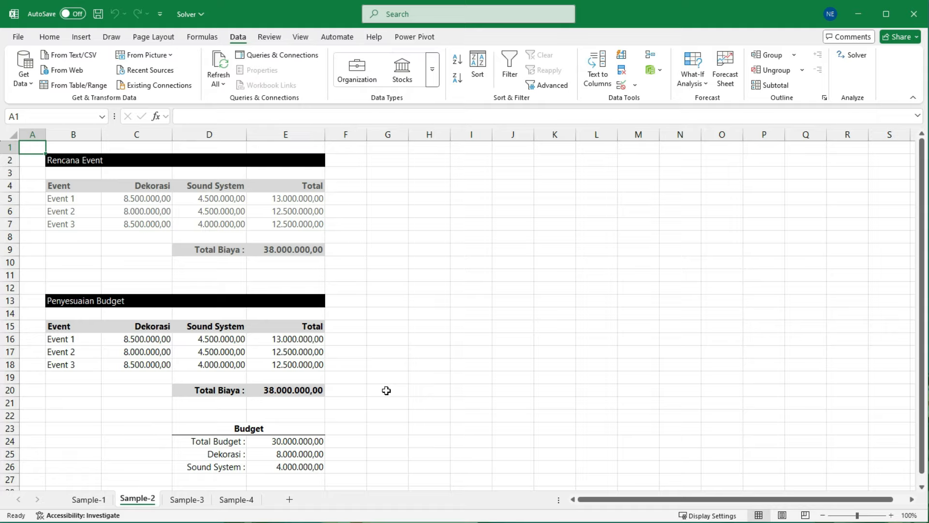
left_click(82, 201)
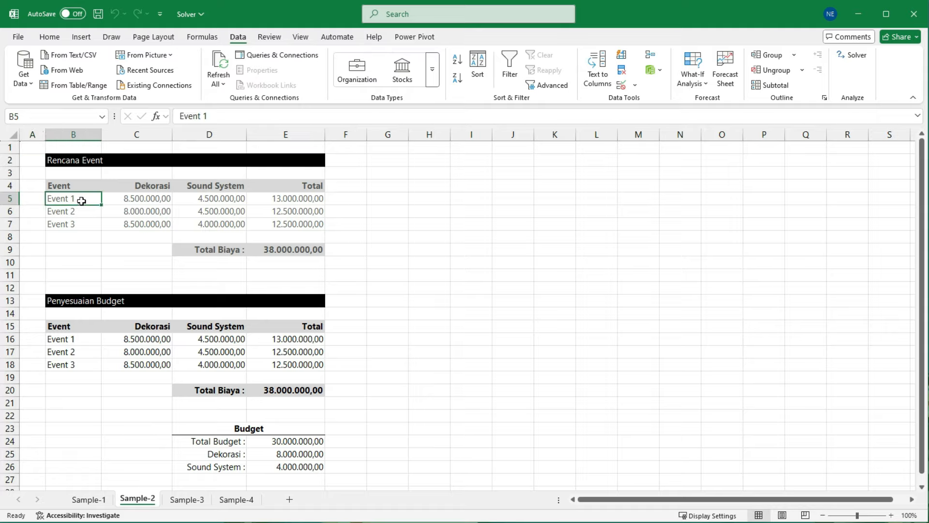
left_click(82, 211)
left_click(83, 225)
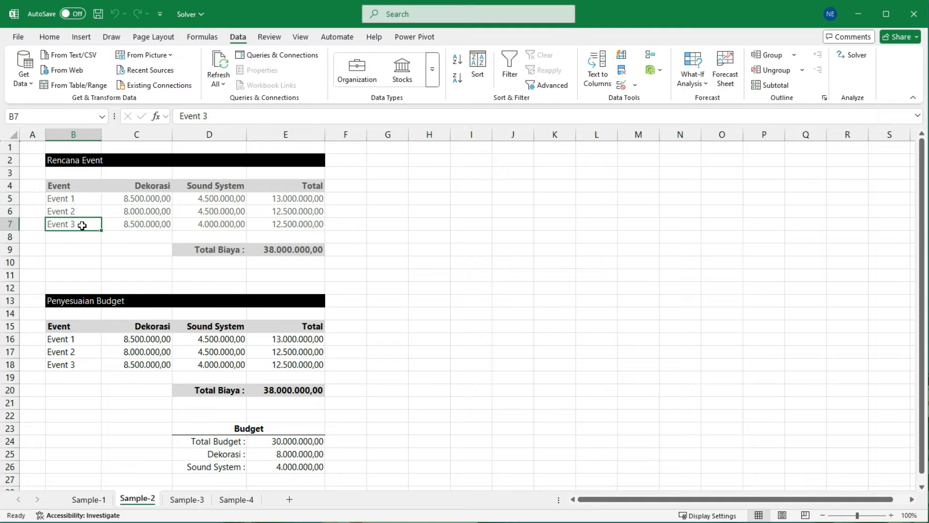
Step: Review the Dekorasi, Sound System and Total figures of each of the three events in the Rencana Event table
left_click(141, 199)
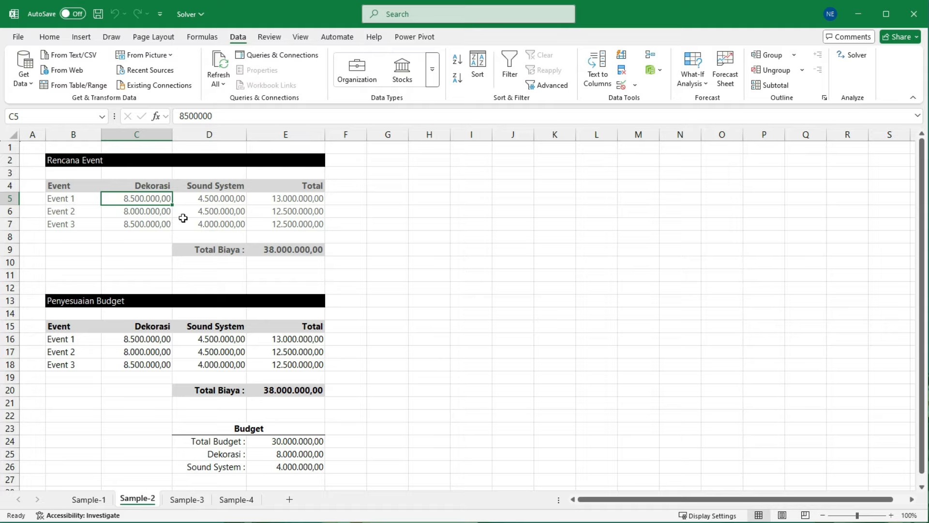
left_click(228, 200)
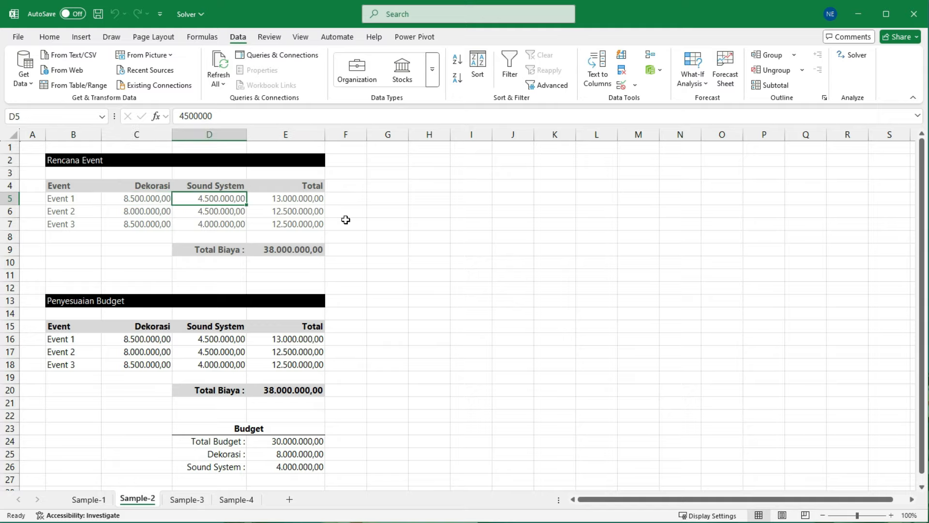
left_click(312, 202)
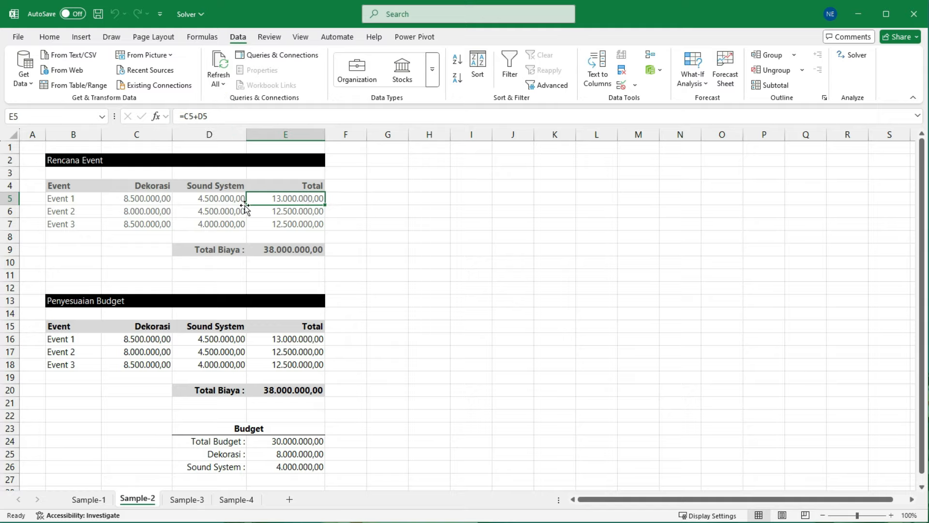
left_click(150, 213)
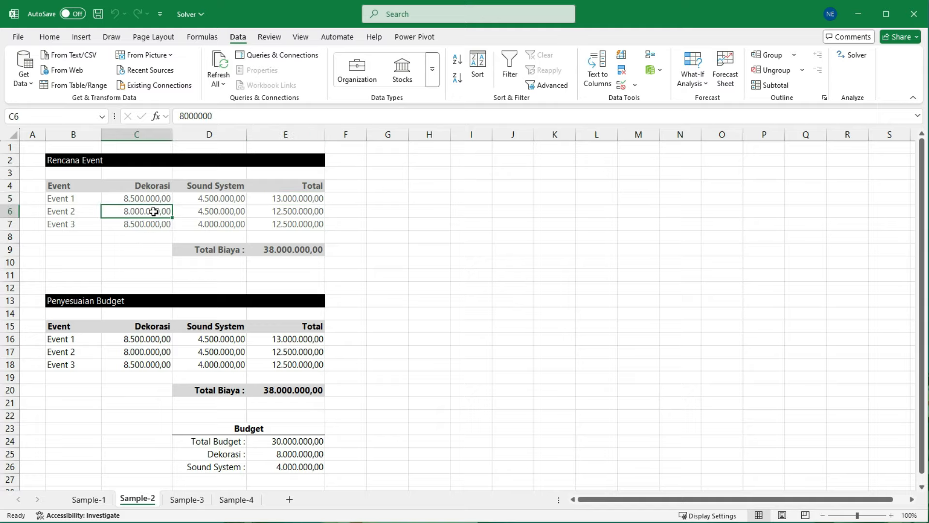
left_click(211, 212)
left_click(299, 211)
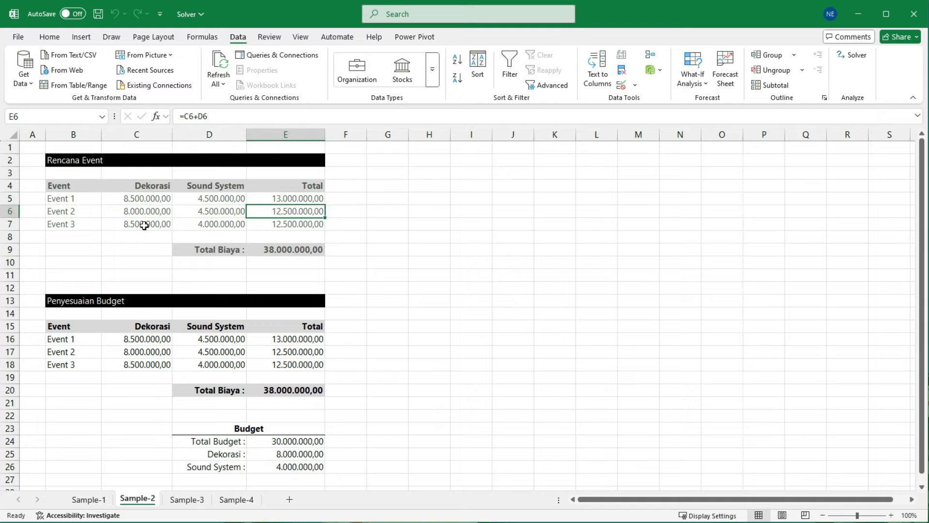
left_click(136, 225)
left_click_drag(136, 225, 290, 224)
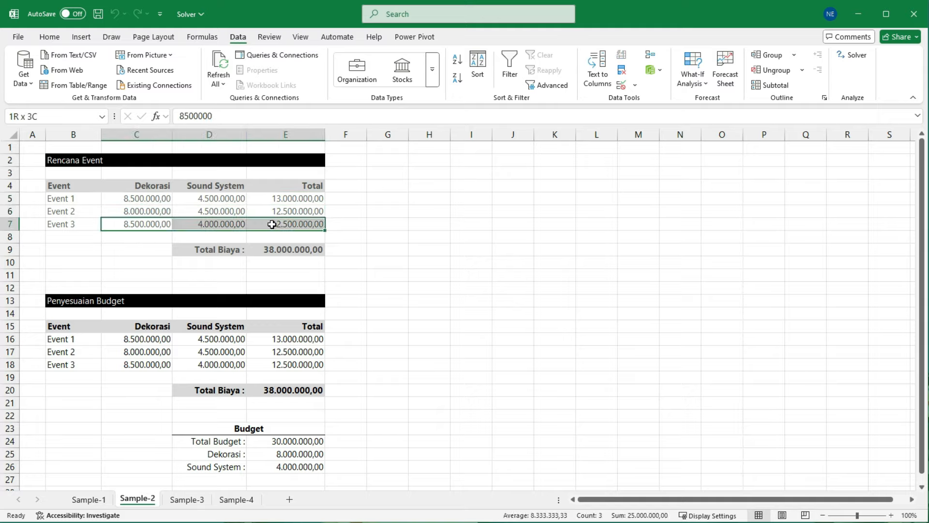
left_click(385, 246)
left_click_drag(316, 256, 346, 269)
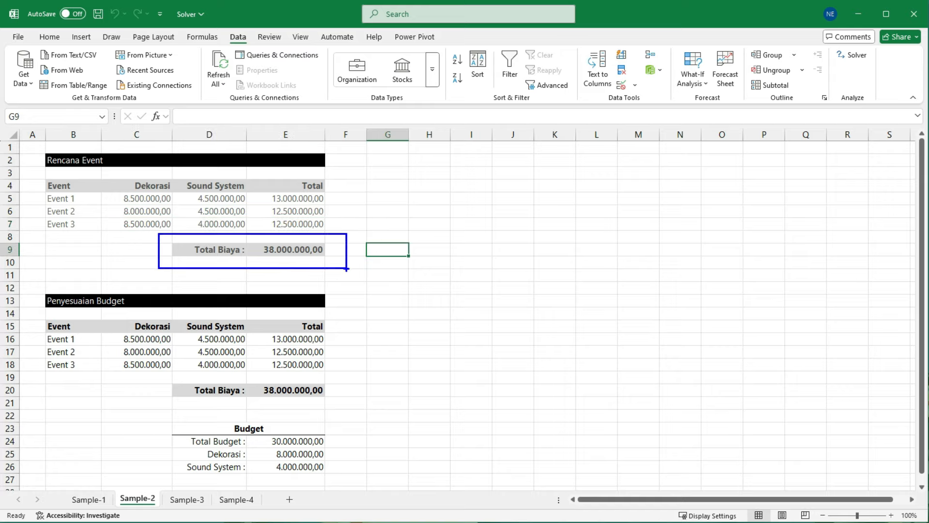
Step: Examine the Total Biaya formula in E9 and compare the planned cost with the Total Budget
left_click(312, 248)
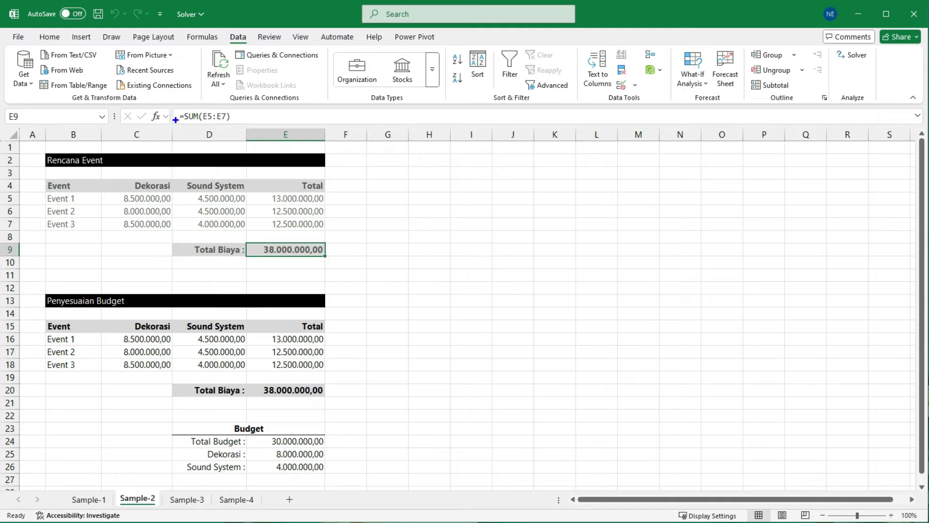
left_click_drag(257, 186, 336, 230)
key("Escape")
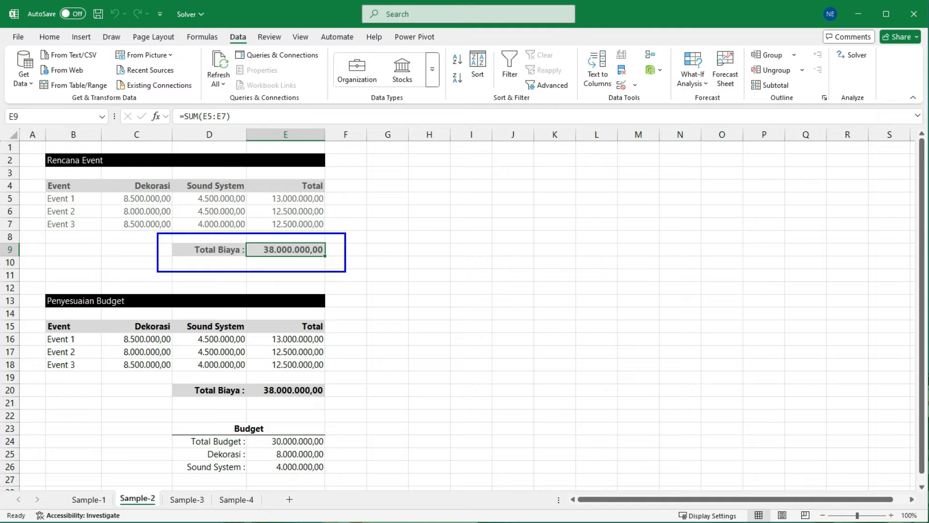
left_click_drag(179, 426, 345, 448)
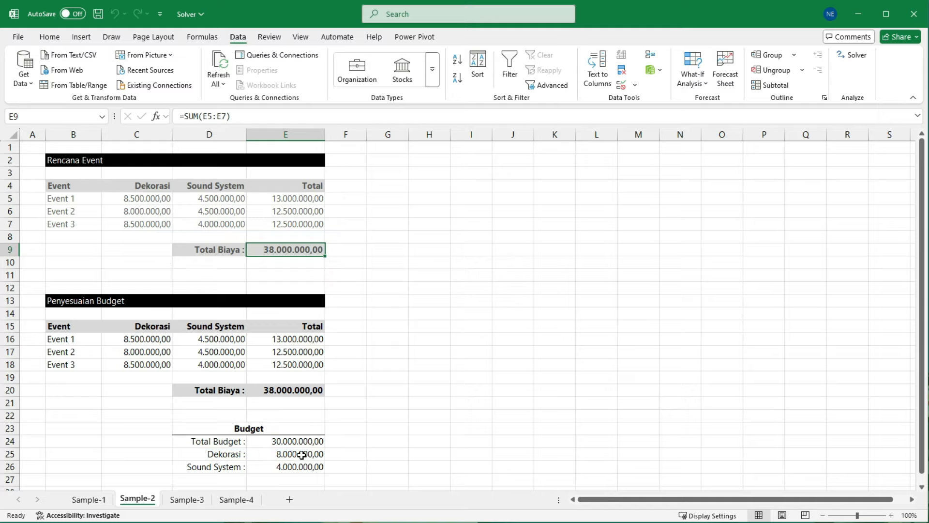
Step: Compare the planned Dekorasi and Sound System costs in Rencana Event with their per-item budgets in E25:E26
key("ctrl+2")
left_click_drag(266, 445, 332, 476)
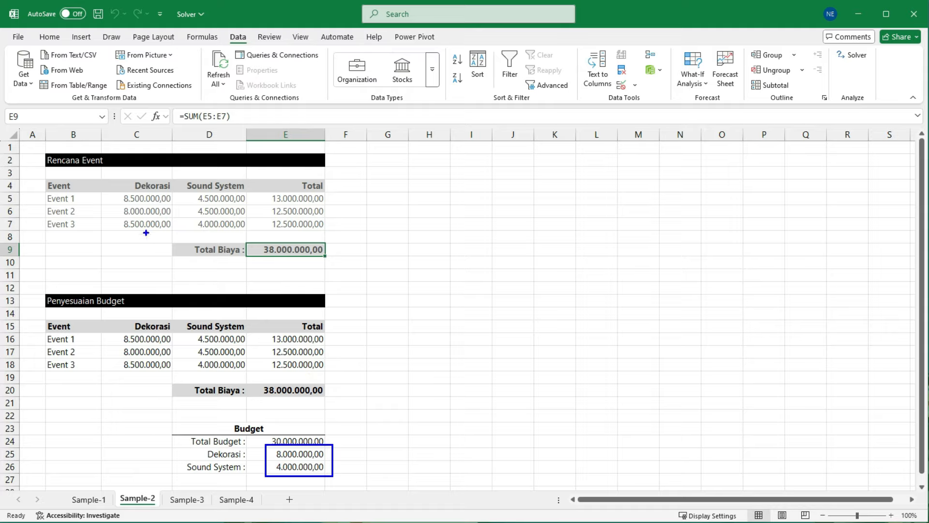
left_click_drag(115, 191, 174, 207)
mouse_move(117, 217)
left_mouse_down()
mouse_move(131, 230)
mouse_move(169, 230)
left_mouse_up()
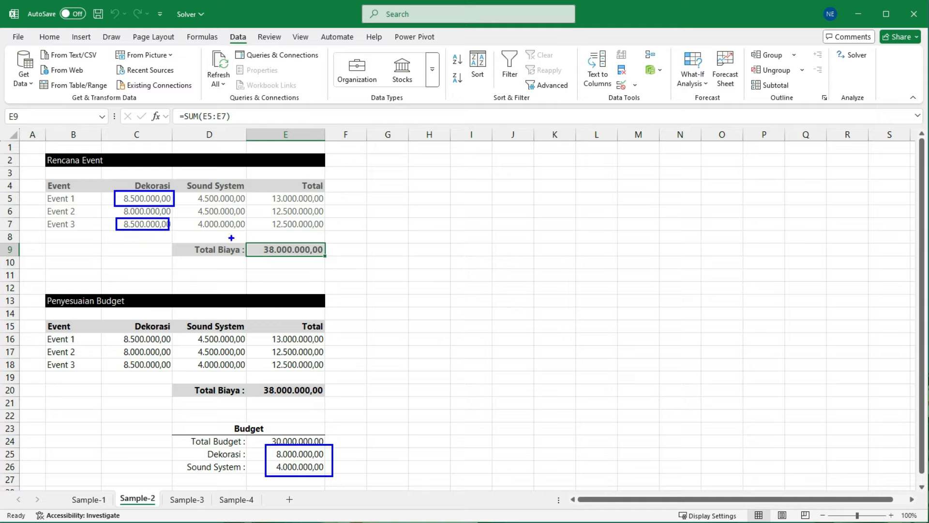
mouse_move(190, 189)
left_mouse_down()
mouse_move(239, 205)
mouse_move(249, 220)
left_mouse_up()
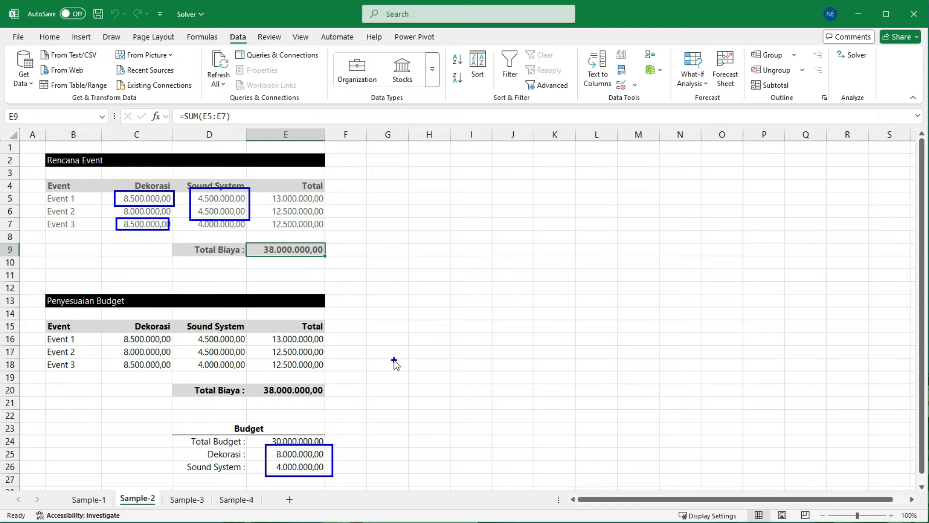
key("Escape")
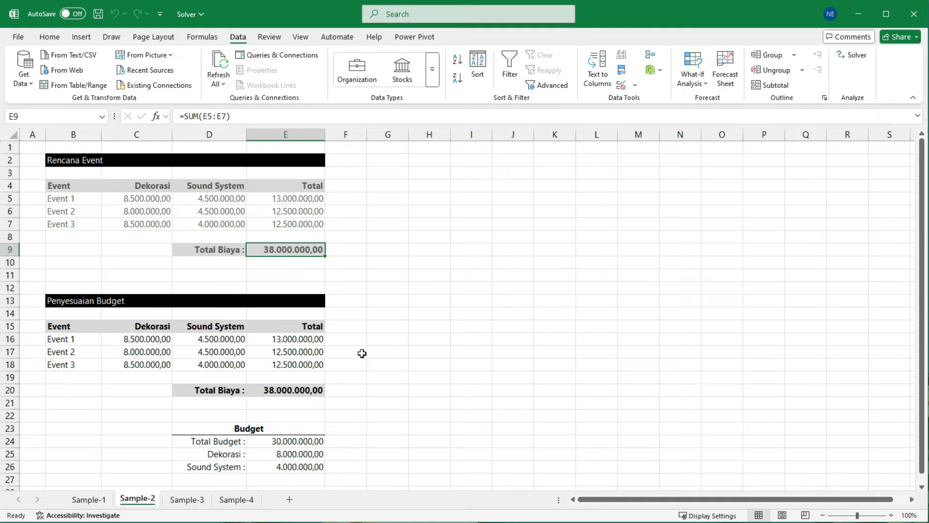
Step: Review the Penyesuaian Budget costs and the Total Biaya in E20 against the three Budget limits
left_click(155, 338)
left_click(218, 338)
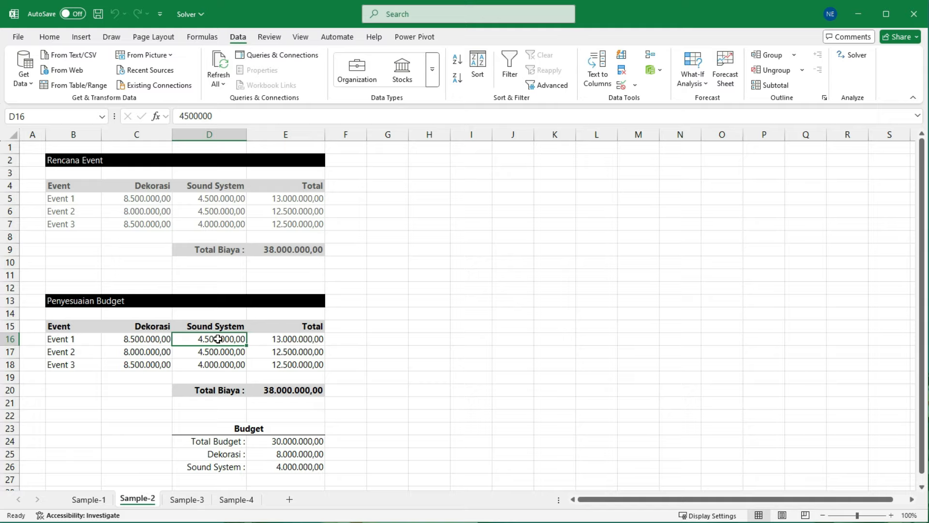
left_click(299, 454)
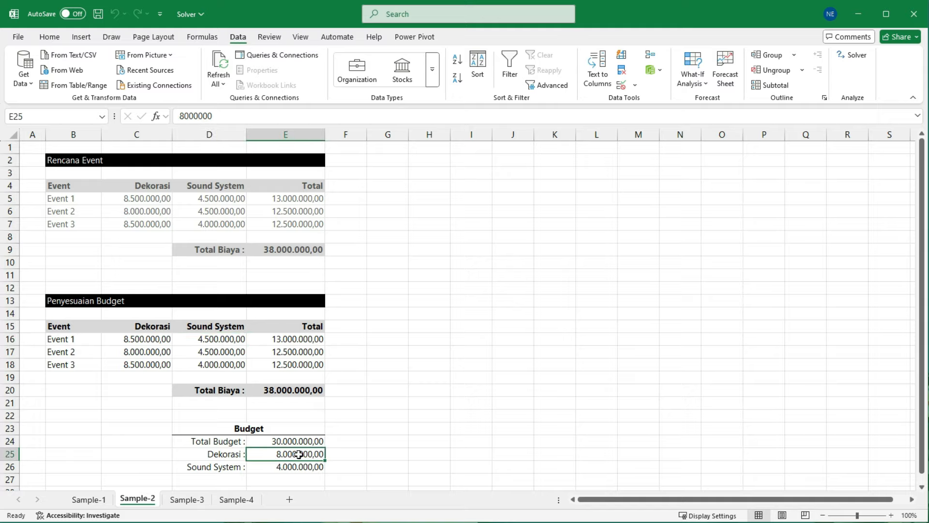
left_click_drag(299, 454, 299, 465)
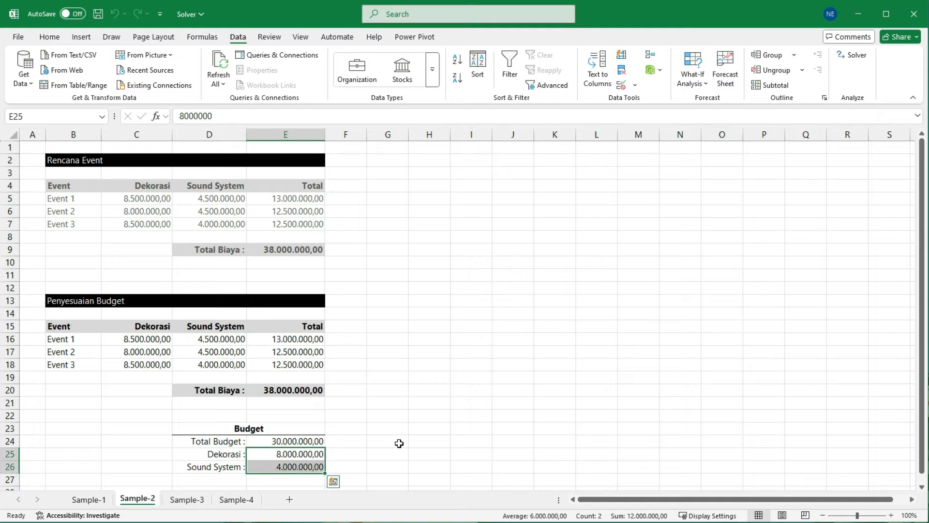
left_click(347, 412)
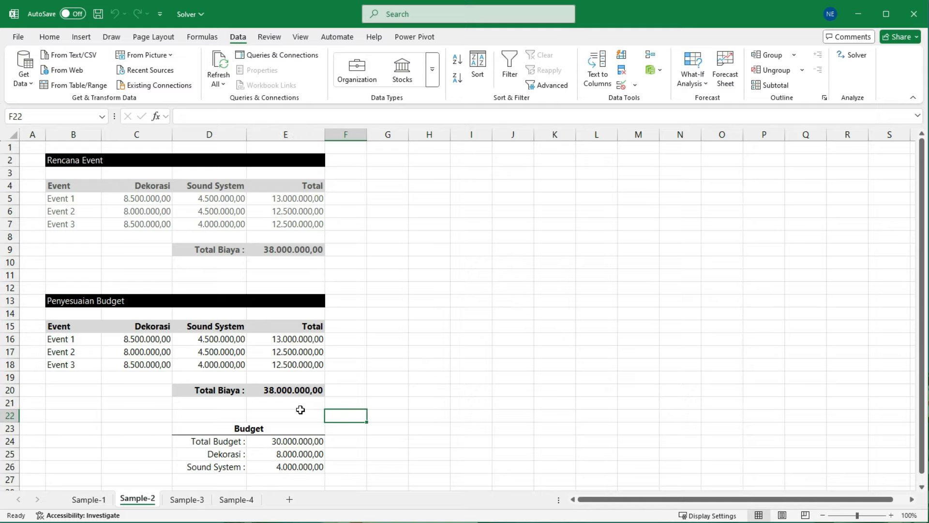
left_click(300, 391)
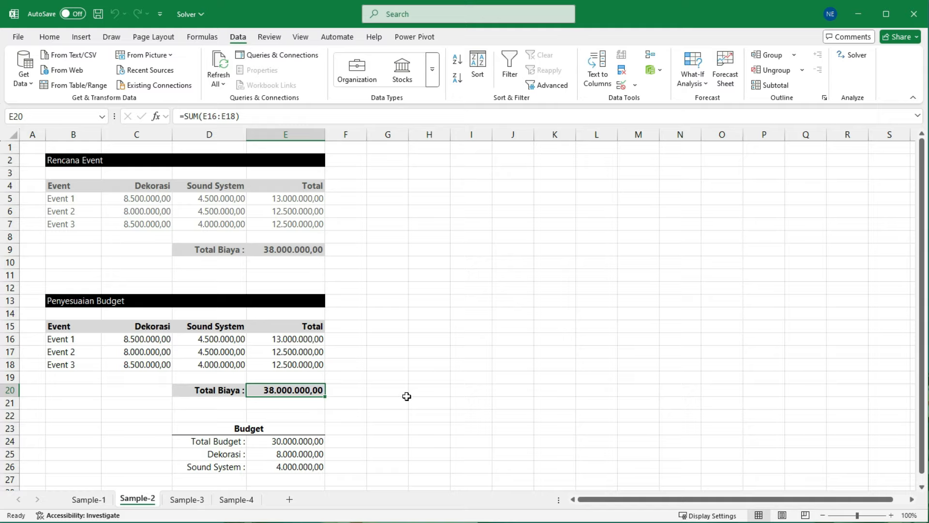
left_click(298, 443)
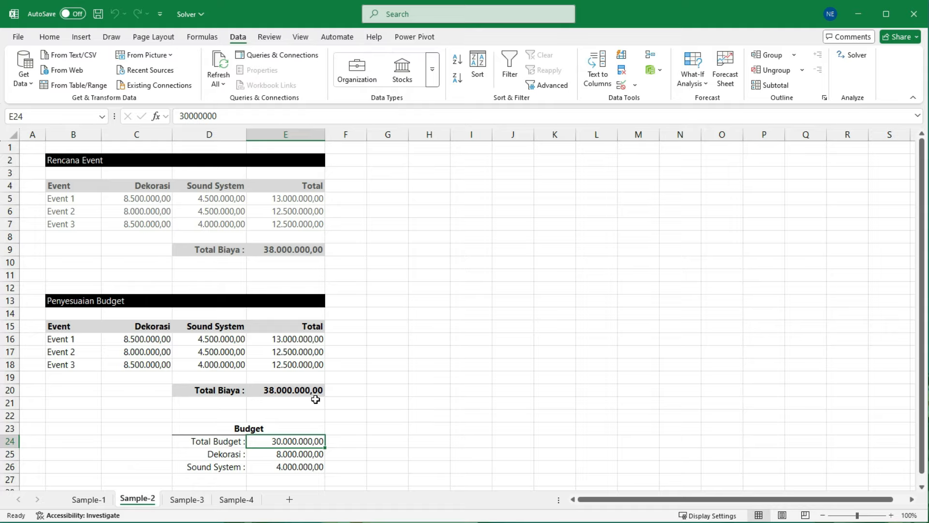
Step: Compare the original Rencana Event table in B2:E9 with the Penyesuaian Budget table
left_click_drag(83, 160, 290, 249)
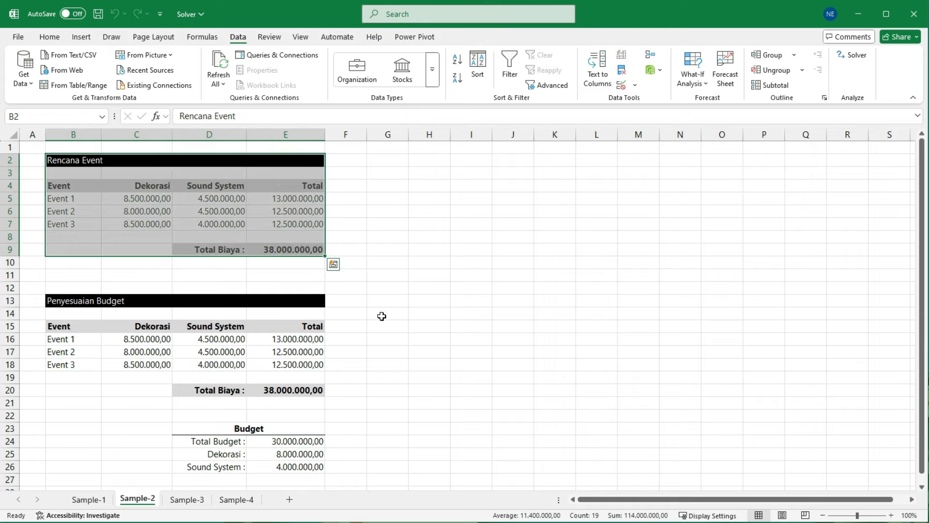
left_click(68, 325)
left_click_drag(123, 332, 300, 366)
left_click(397, 372)
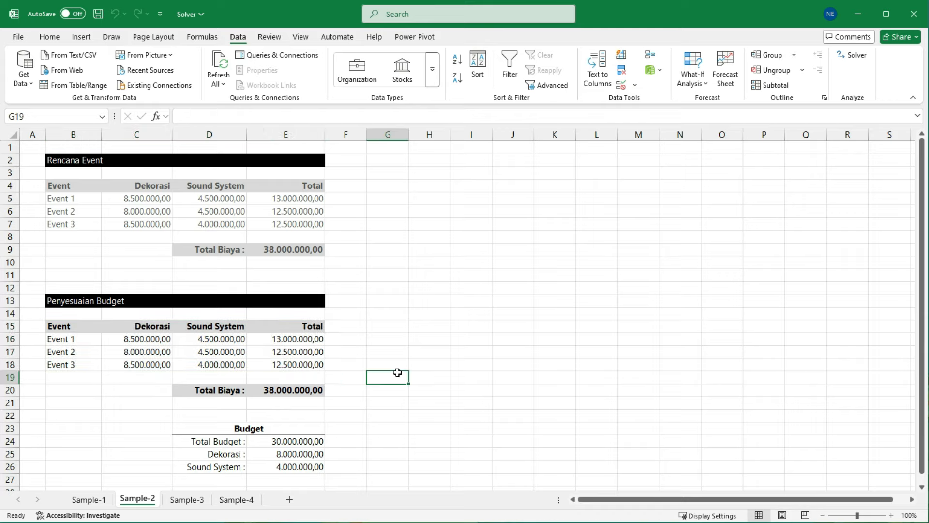
Step: Set up Solver with objective E20 at a value of 30000000 and C16:D18 as the changing variable cells
left_click(285, 389)
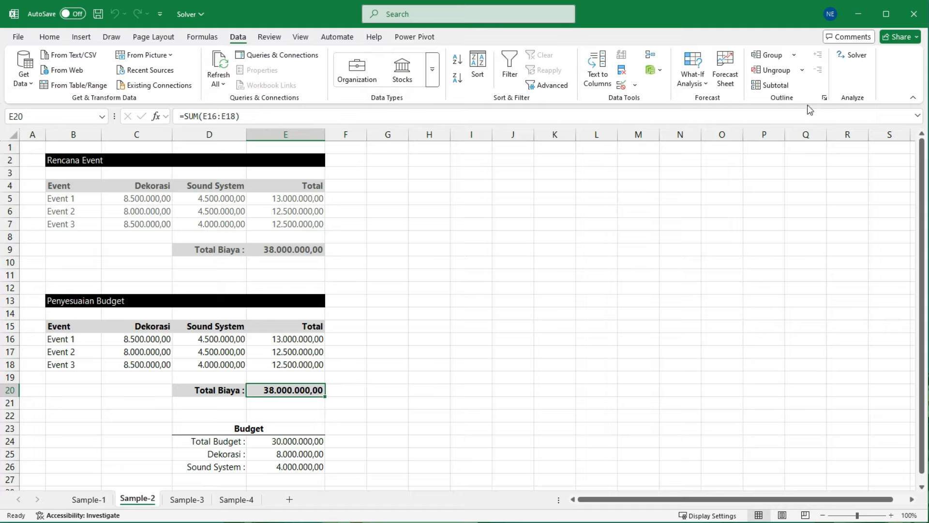
left_click(855, 56)
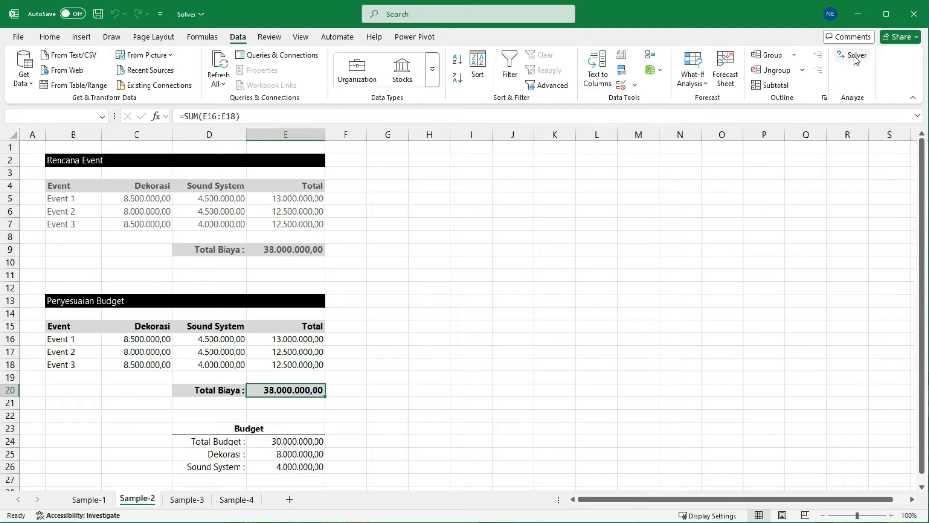
left_click_drag(510, 77, 537, 106)
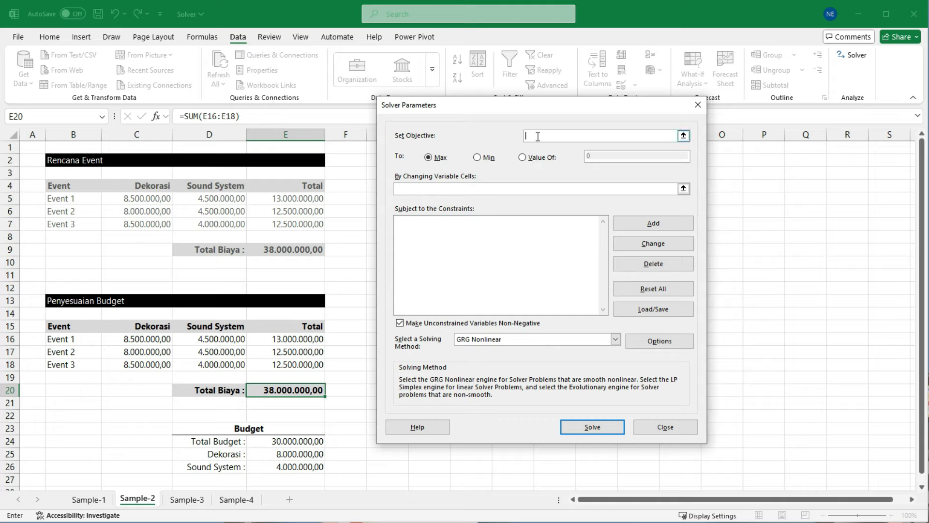
left_click(274, 390)
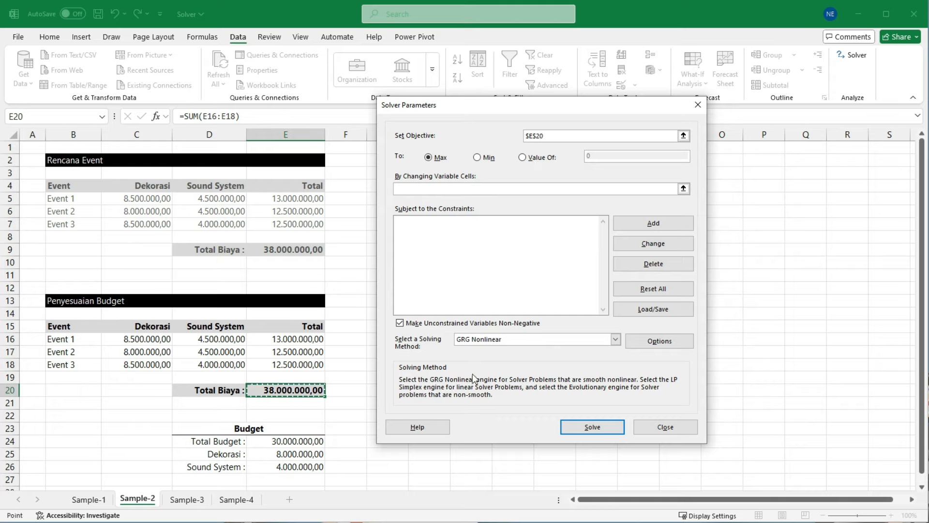
left_click(522, 158)
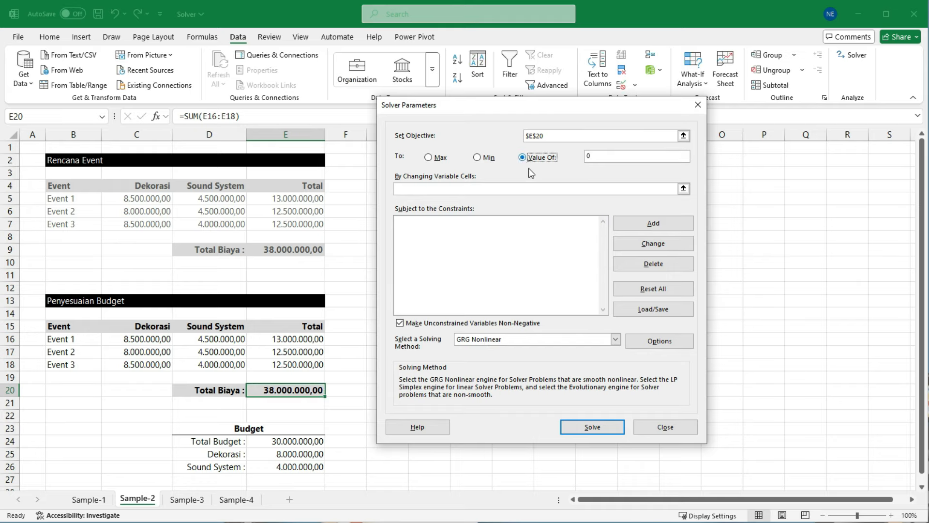
left_click(597, 157)
type("0000000")
left_click(424, 191)
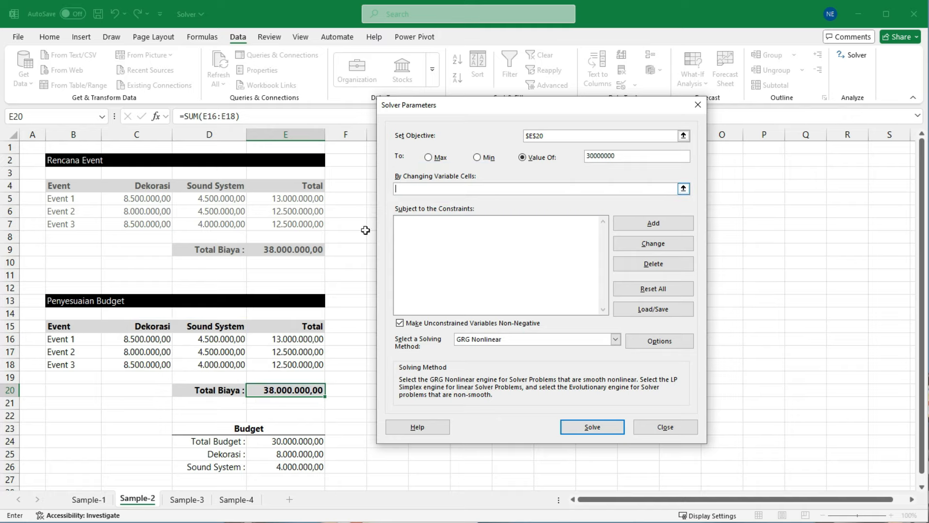
left_click_drag(147, 341, 225, 363)
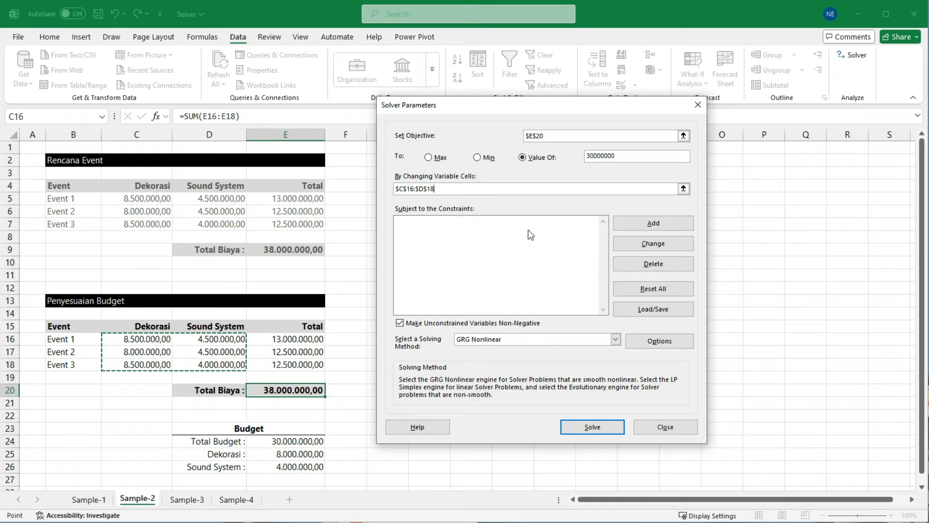
Step: Add a Solver constraint keeping the Dekorasi costs in C16:C18 less than or equal to the Dekorasi budget in E25
left_click(648, 223)
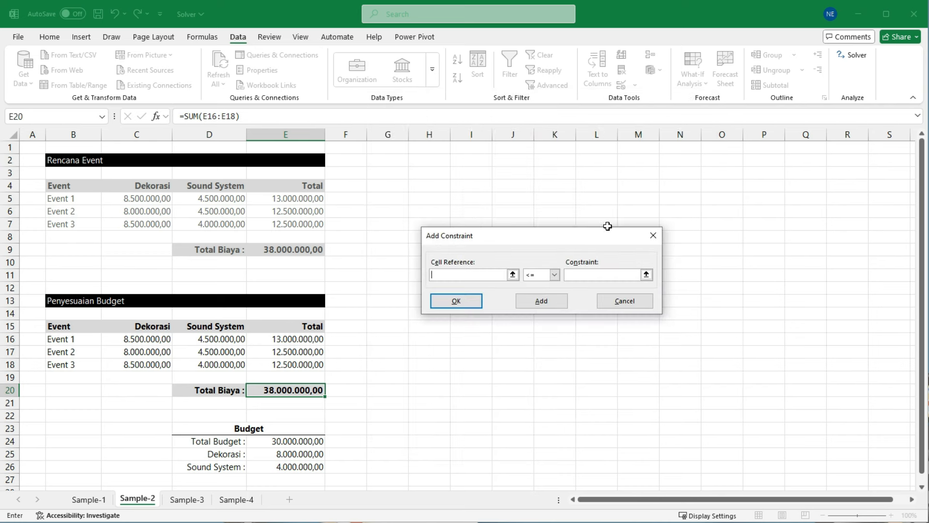
left_click_drag(558, 243, 534, 233)
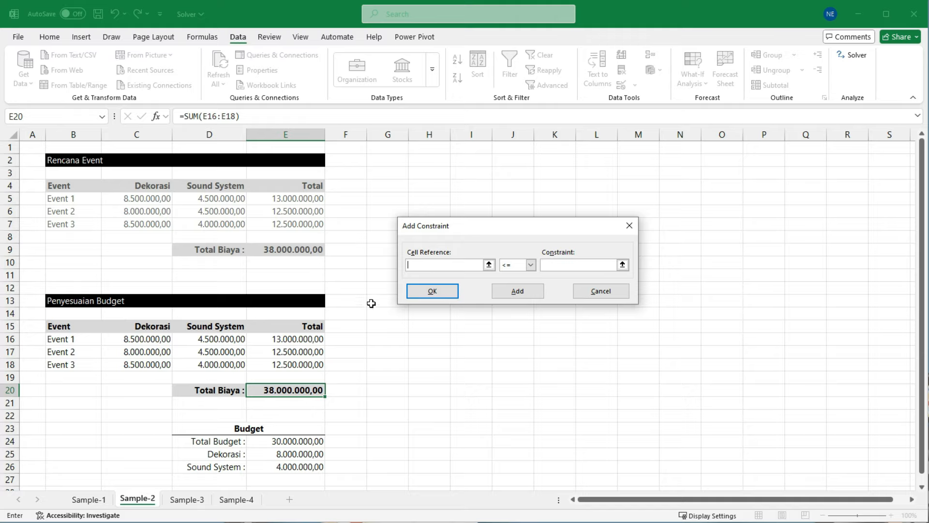
left_click_drag(148, 341, 141, 364)
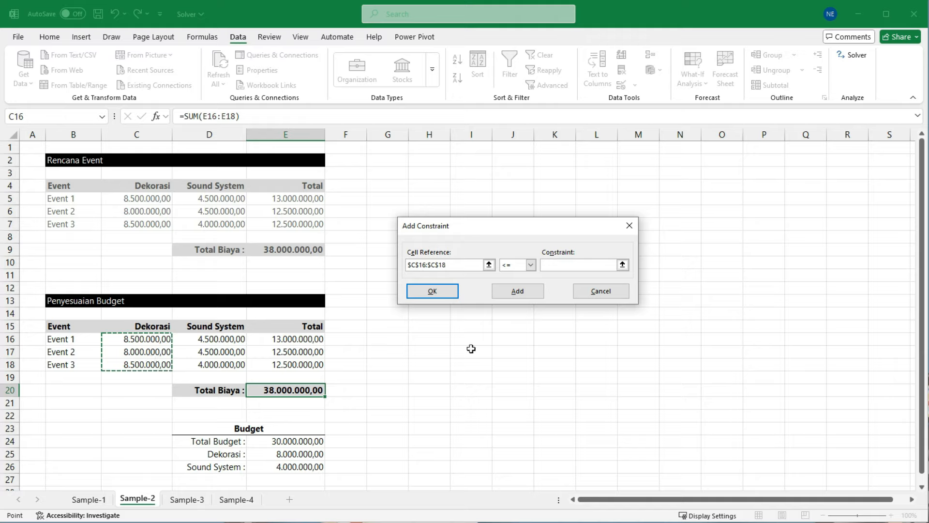
left_click(531, 265)
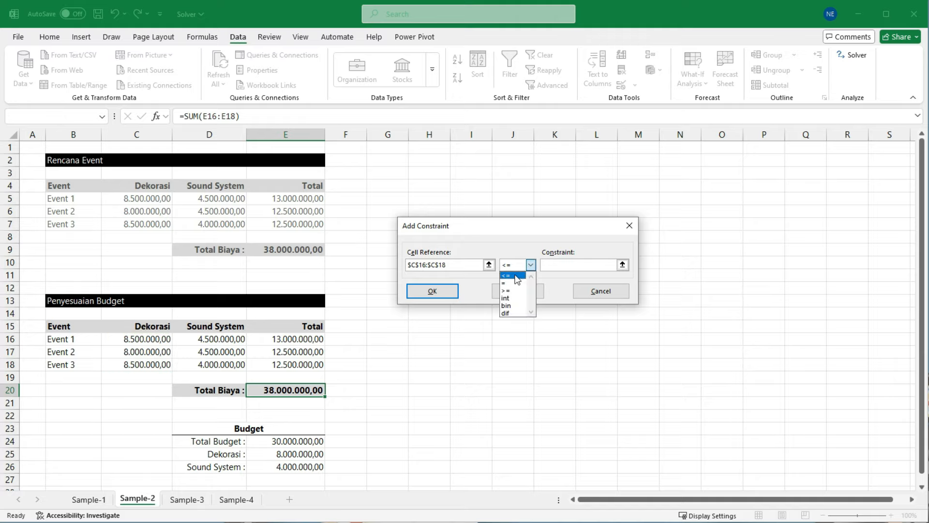
left_click(516, 275)
left_click(549, 266)
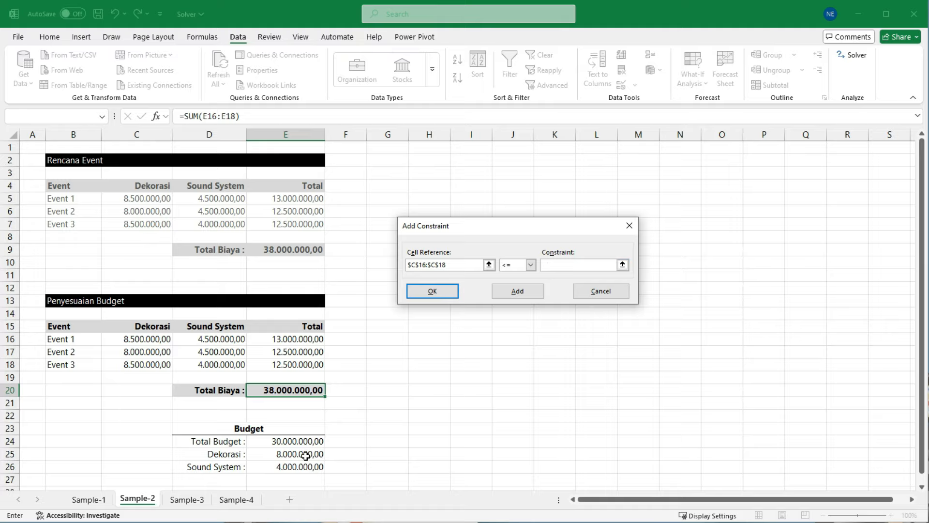
left_click(305, 455)
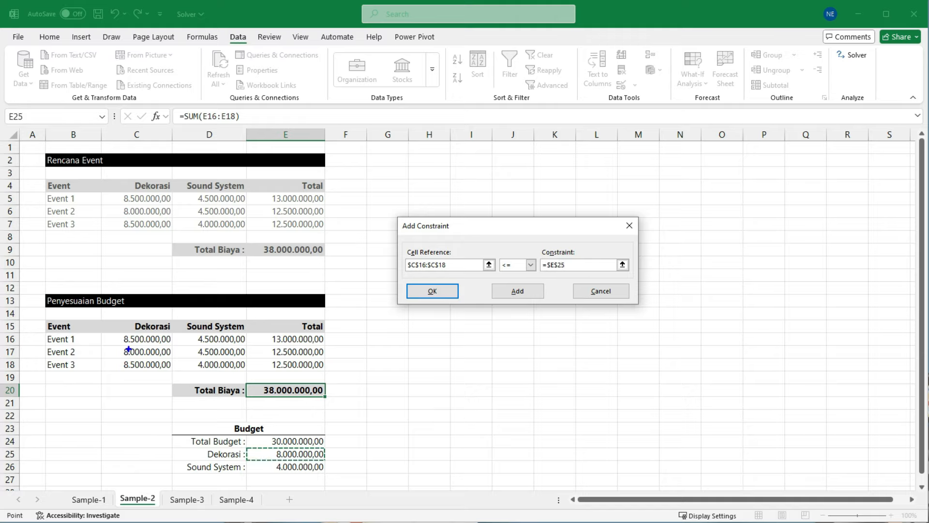
left_click_drag(116, 333, 169, 366)
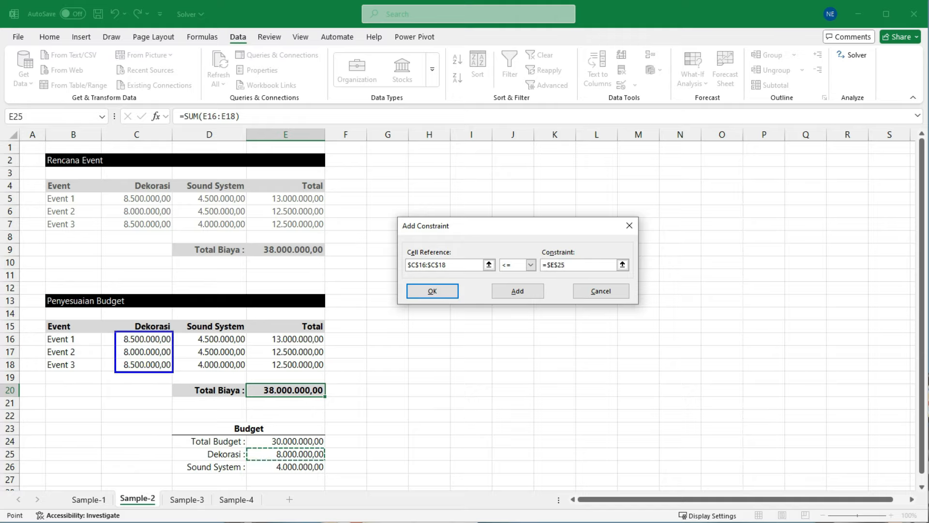
left_click(248, 449)
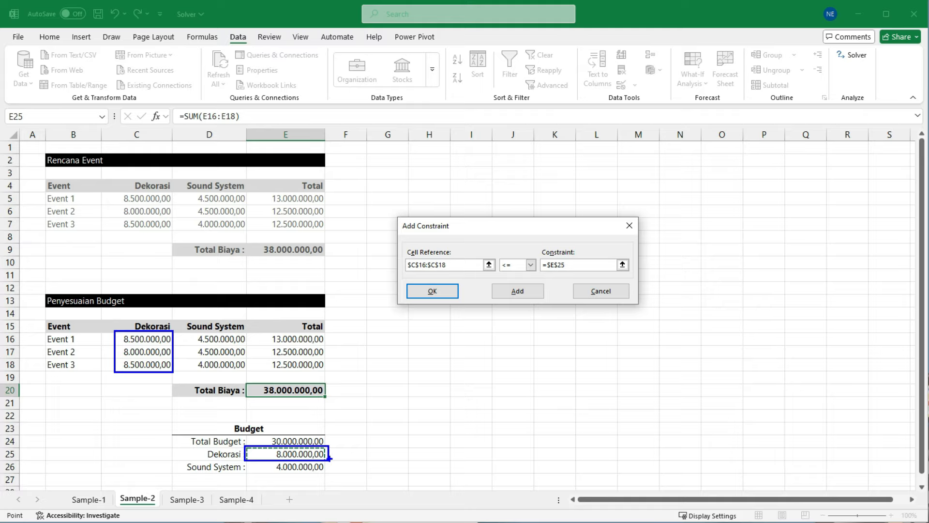
left_click(438, 292)
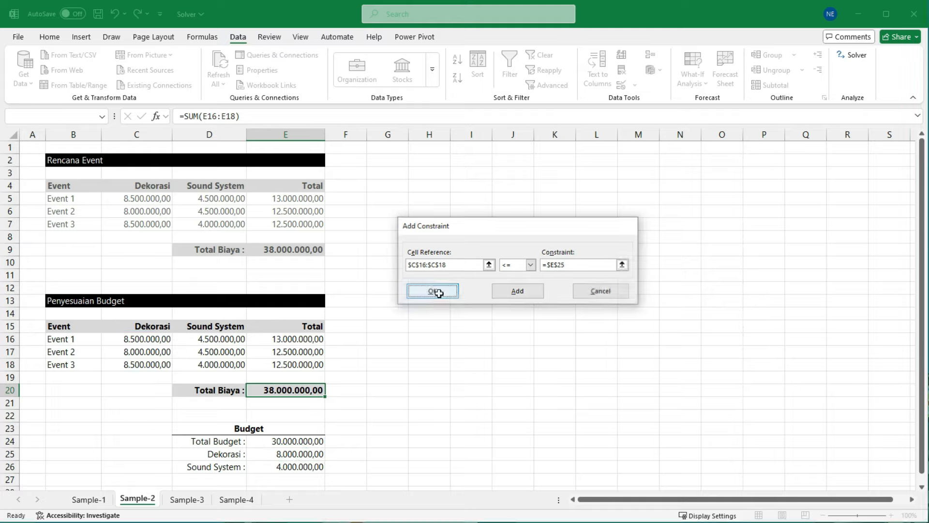
left_click(427, 217)
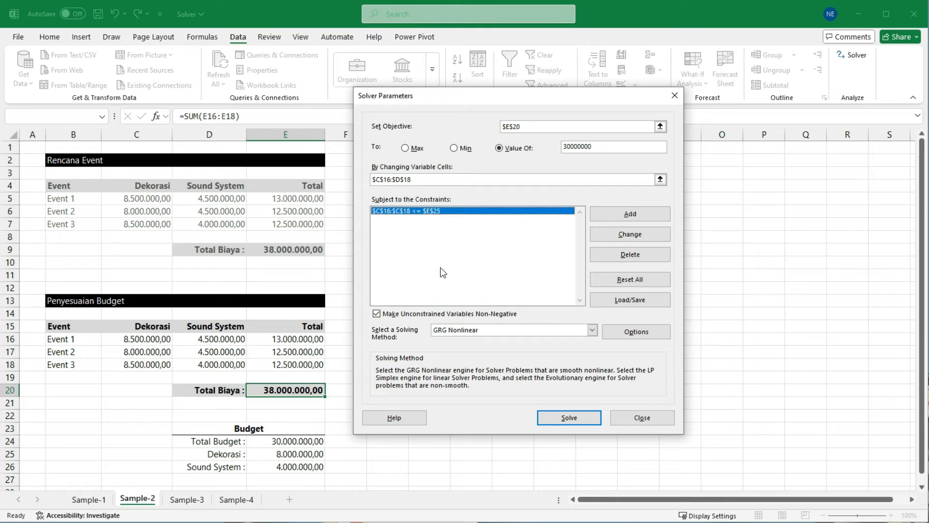
Step: Add a Solver constraint keeping the Sound System costs in D16:D18 less than or equal to the budget in E26
left_click(630, 213)
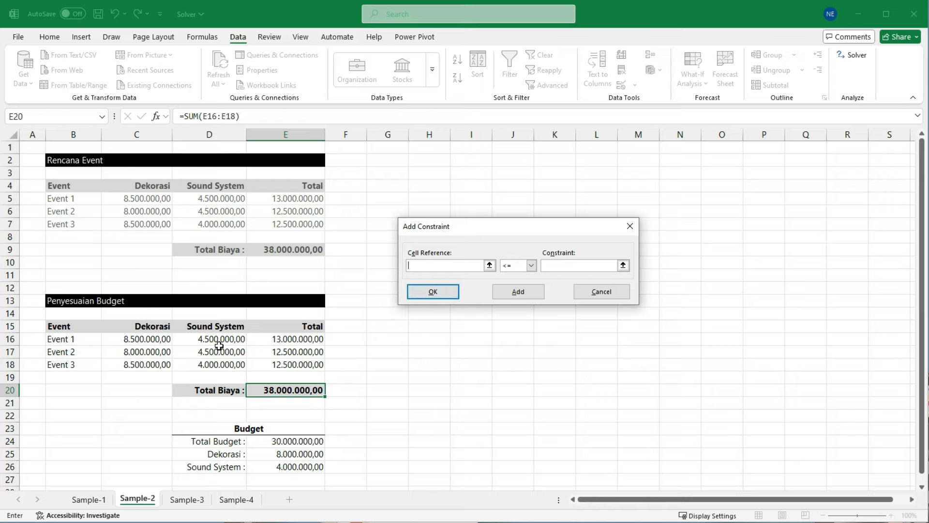
left_click_drag(213, 340, 213, 364)
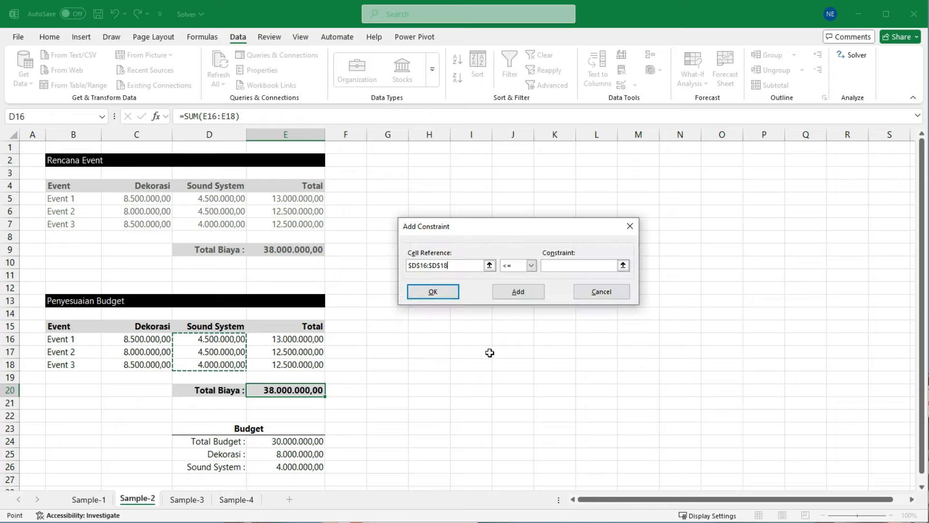
left_click(530, 266)
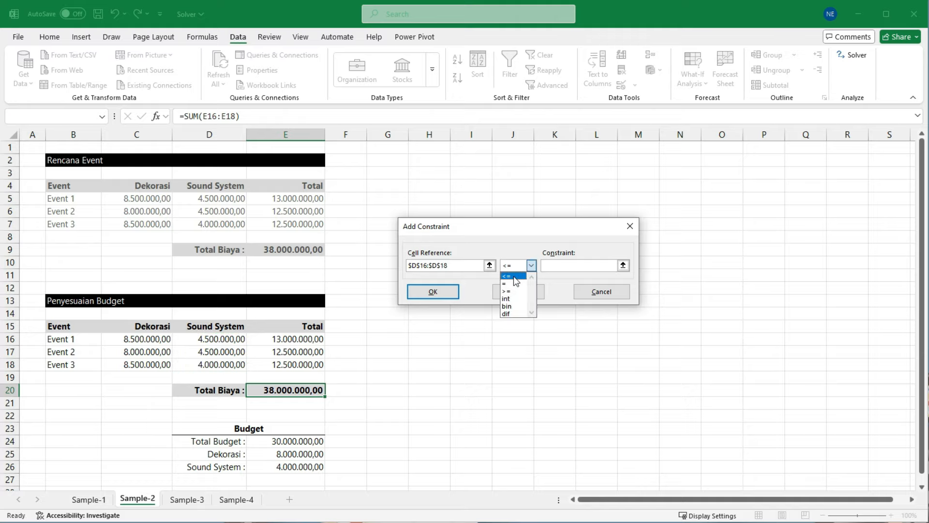
left_click(513, 276)
left_click(559, 267)
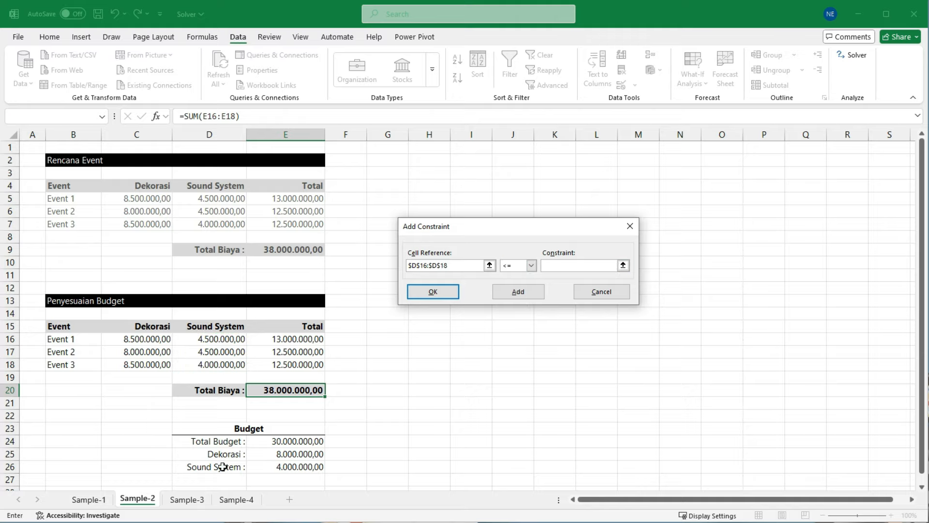
left_click(291, 467)
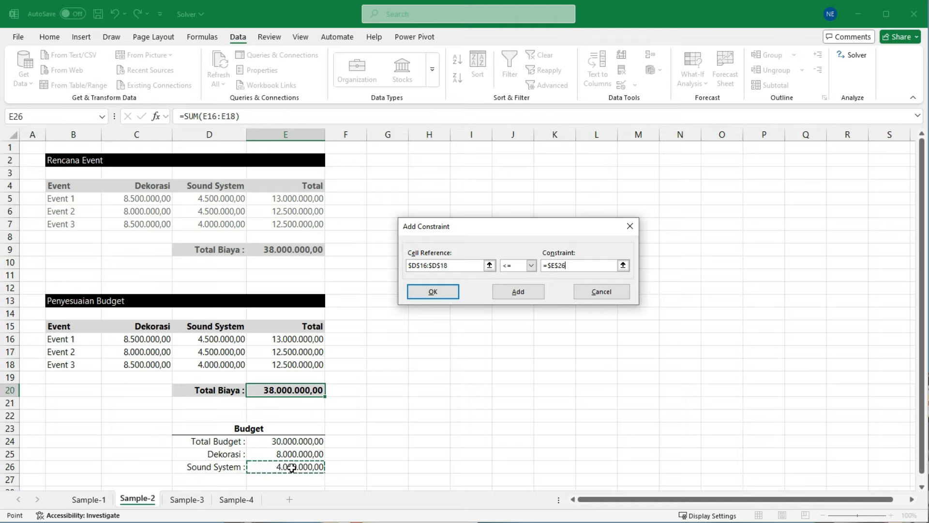
left_click(441, 293)
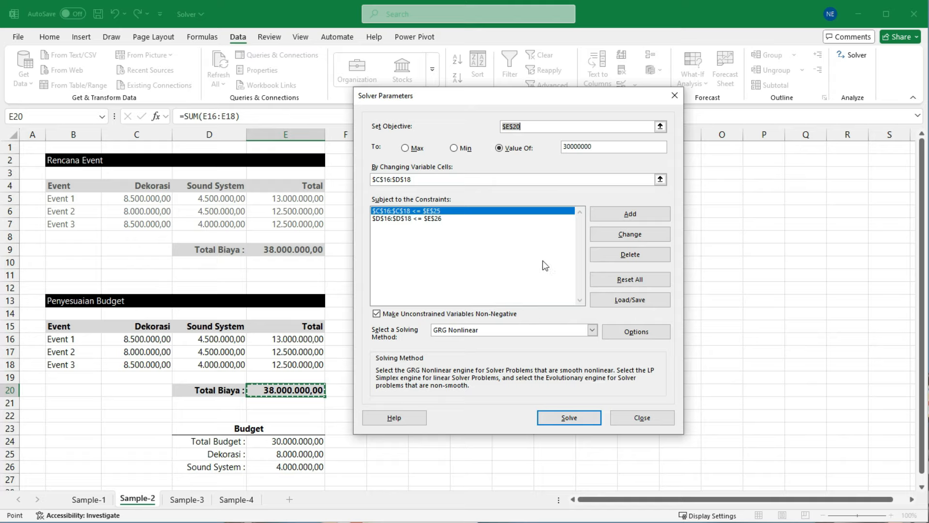
Step: Add a Solver constraint restricting all the Dekorasi and Sound System costs in C16:D18 to integers
left_click(631, 215)
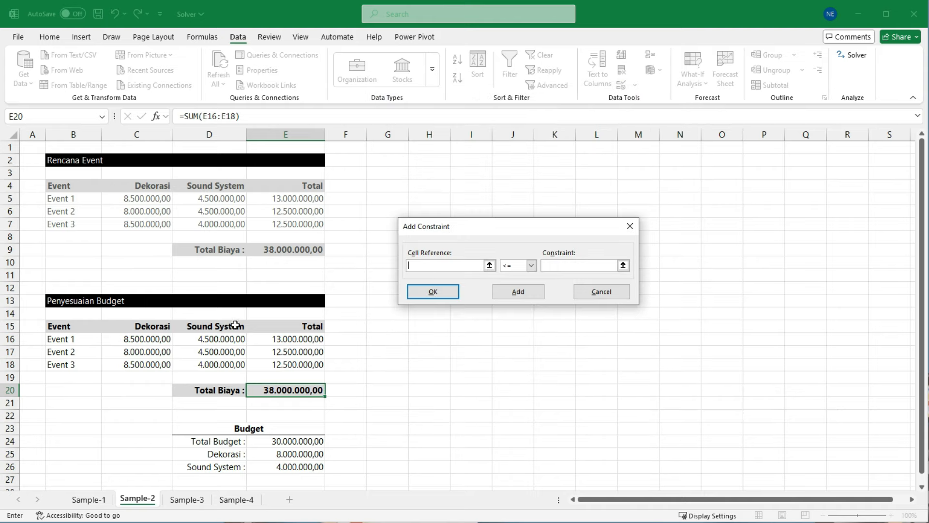
left_click_drag(139, 338, 212, 362)
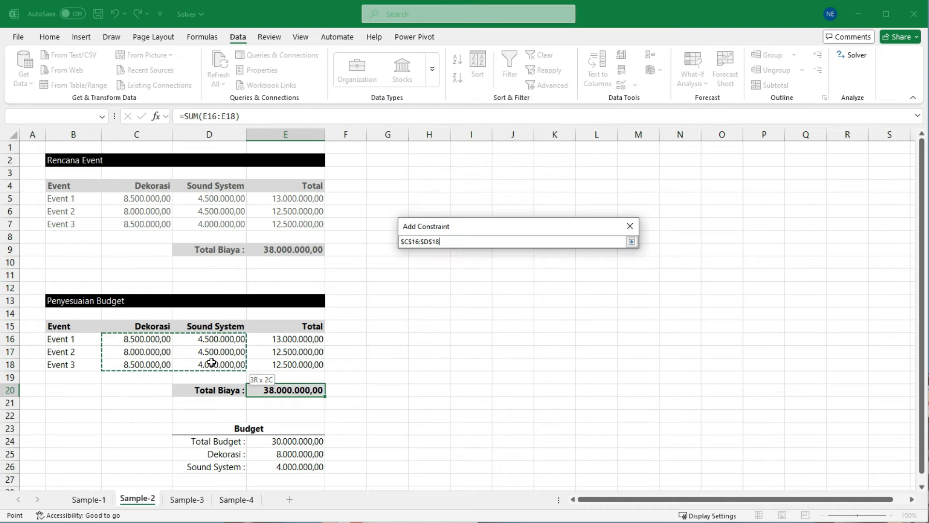
left_click(530, 265)
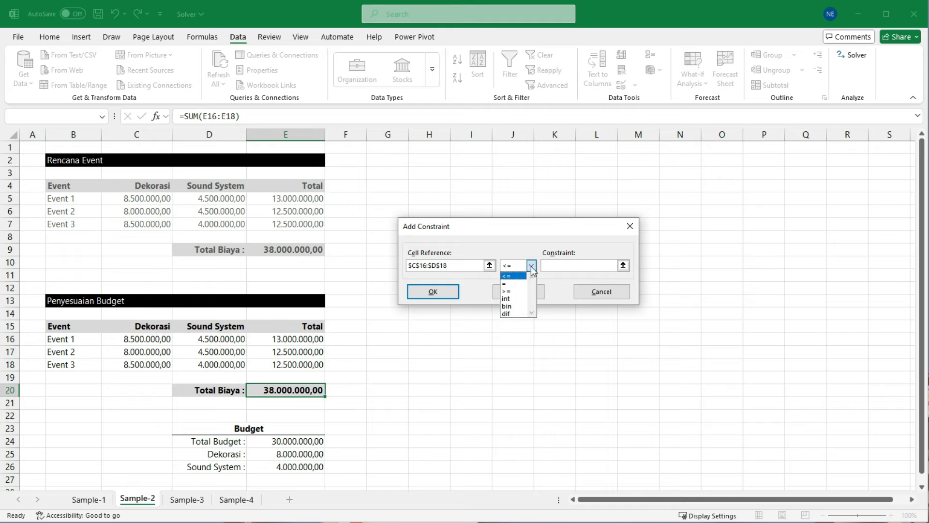
left_click(509, 299)
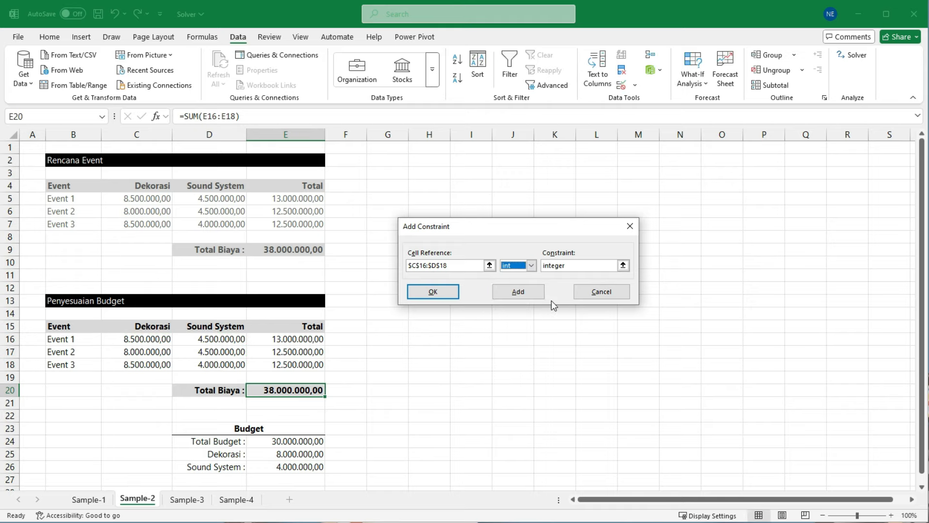
left_click(433, 292)
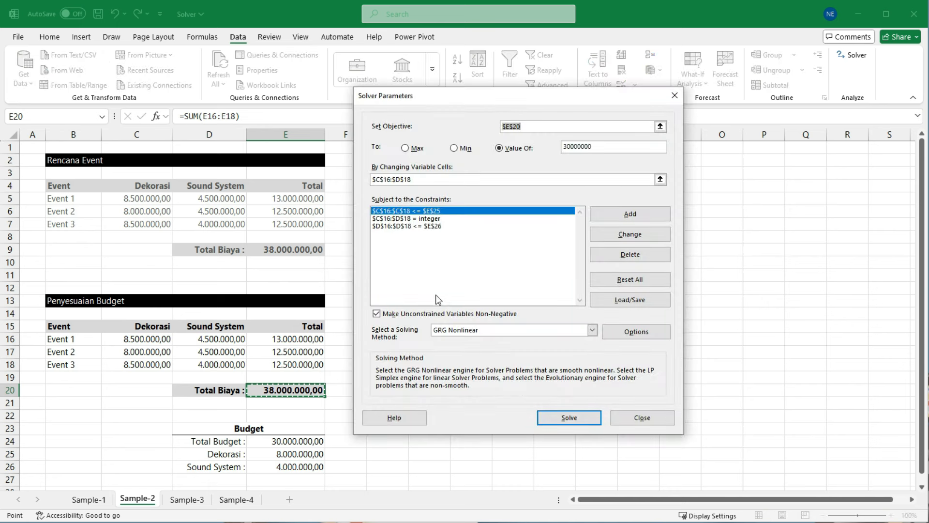
Step: Solve the Sample-2 model and keep the Solver solution in the Penyesuaian Budget table
left_click(564, 419)
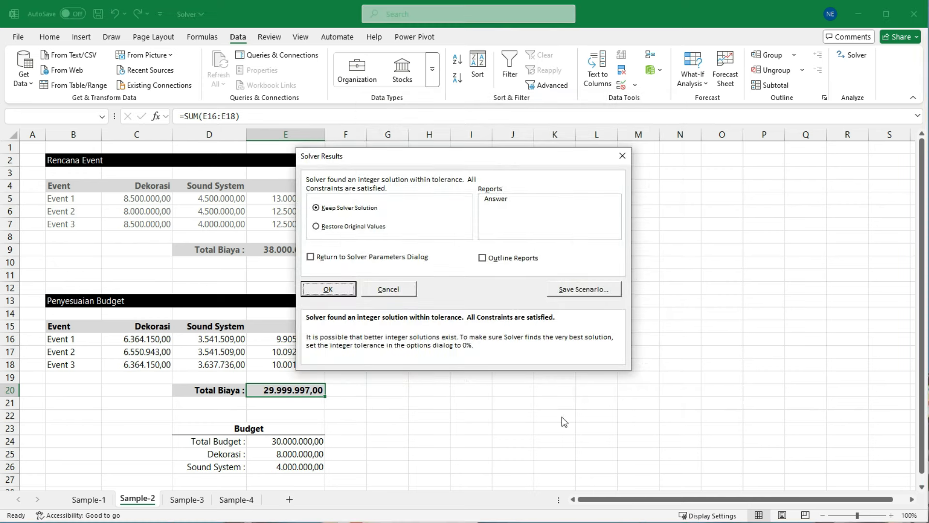
left_click_drag(509, 159, 584, 175)
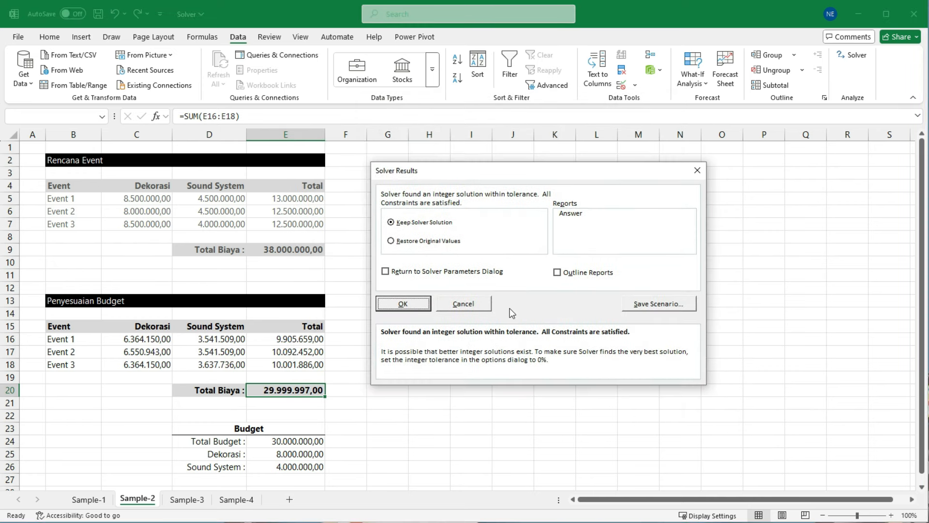
left_click(405, 303)
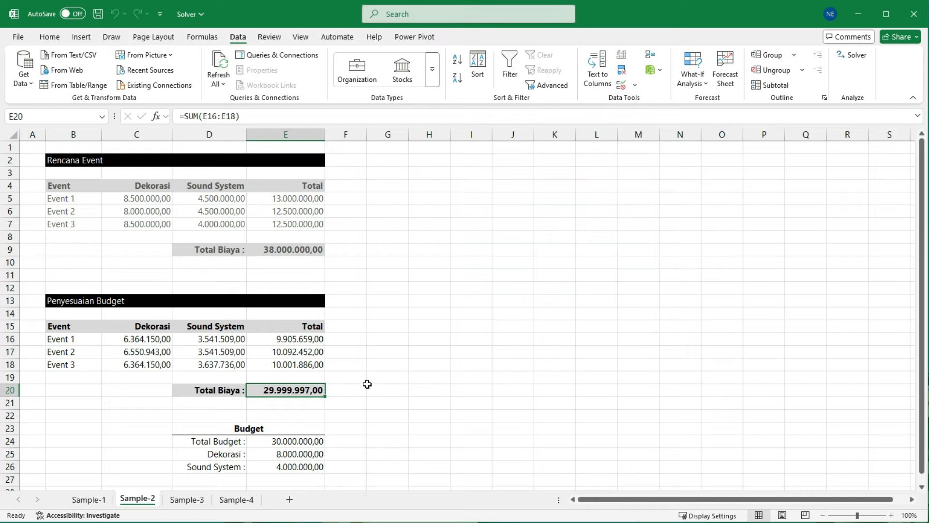
Step: Compare the solved Penyesuaian Budget costs and Total Biaya with the original Rencana Event table and the Budget limits
left_click_drag(253, 378, 335, 404)
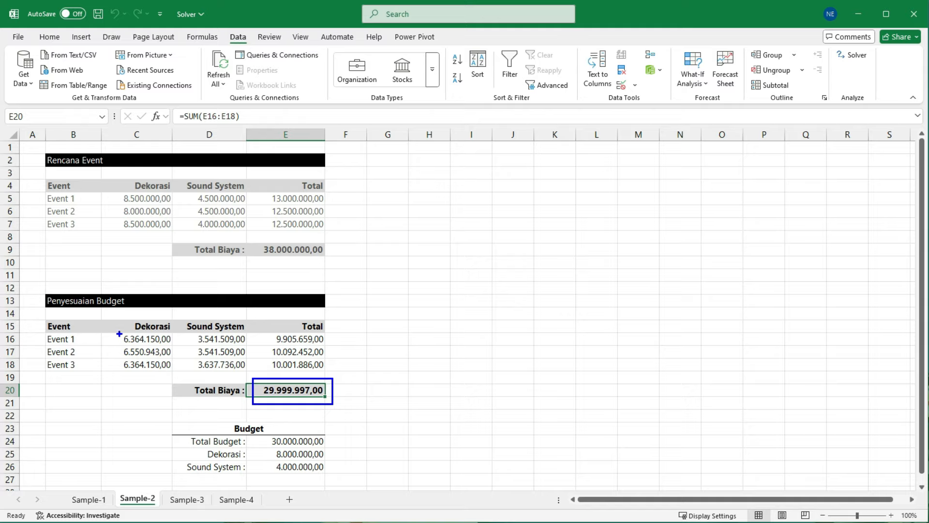
mouse_move(117, 332)
left_mouse_down()
mouse_move(176, 347)
mouse_move(145, 356)
mouse_move(170, 359)
mouse_move(173, 372)
left_mouse_up()
key("Escape")
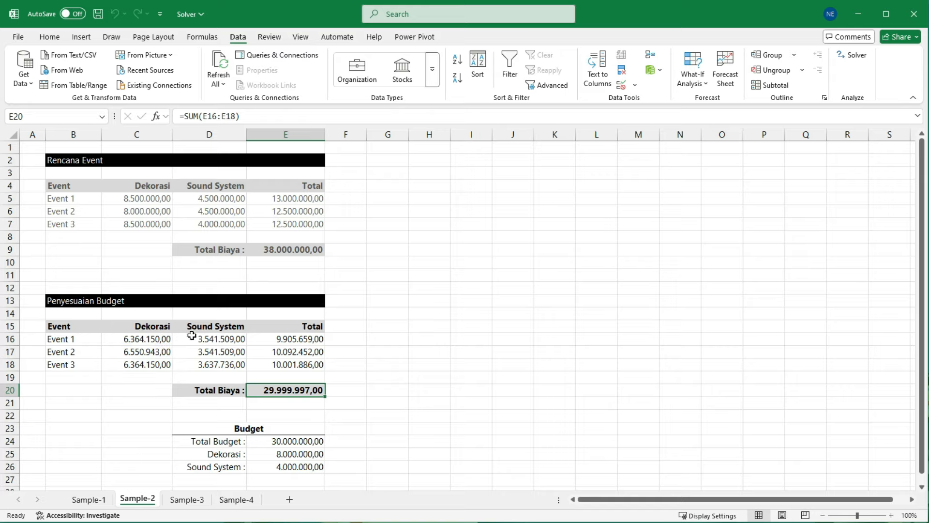
left_click_drag(189, 330, 255, 371)
key("Escape")
left_click_drag(112, 172, 342, 271)
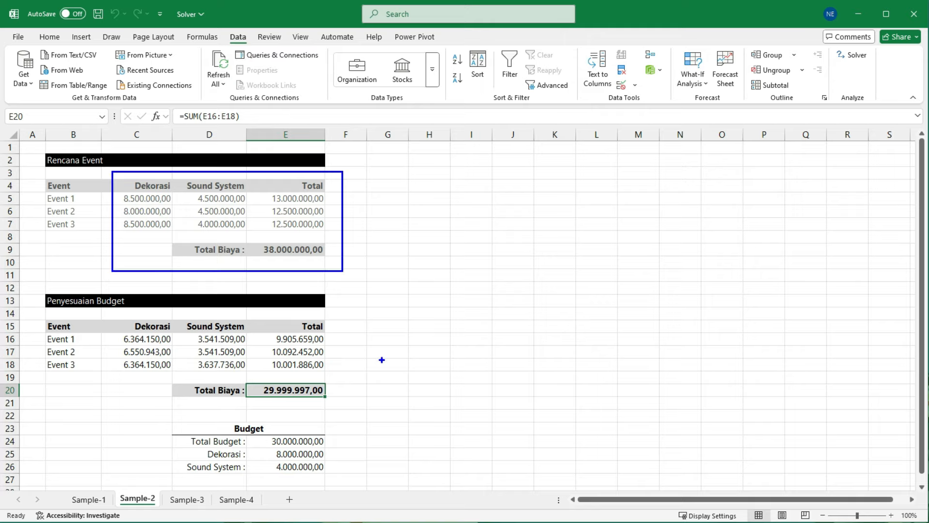
left_click_drag(180, 427, 326, 473)
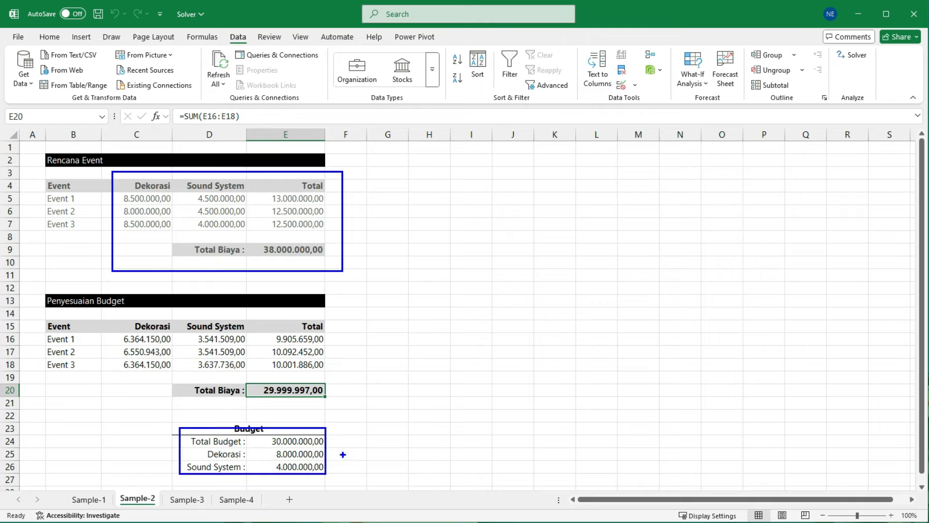
key("e")
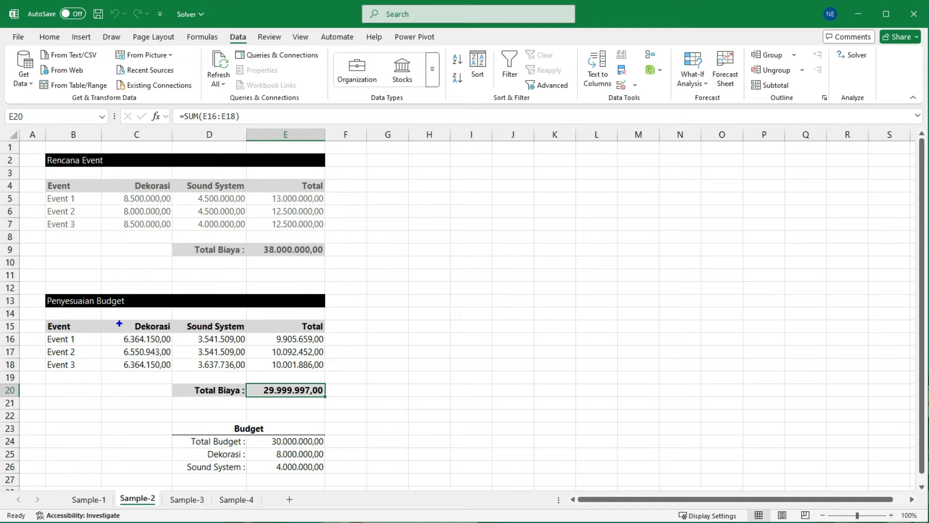
left_click_drag(111, 317, 334, 376)
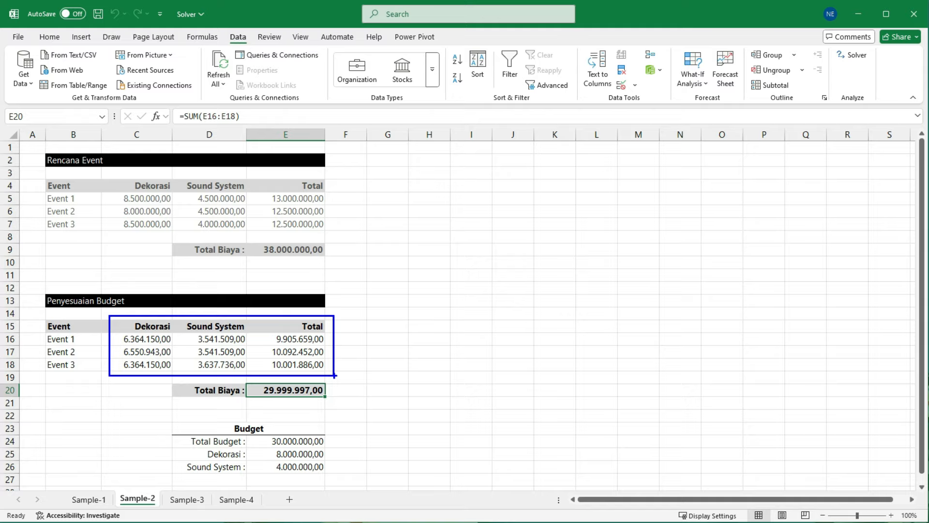
key("Escape")
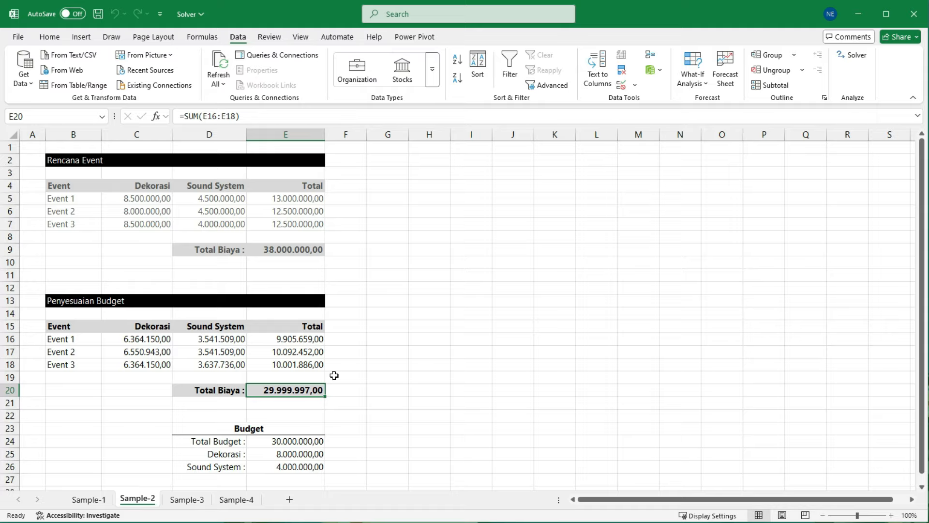
Step: Open the Sample-3 sheet and review the five products listed under Nama Produk
left_click(189, 499)
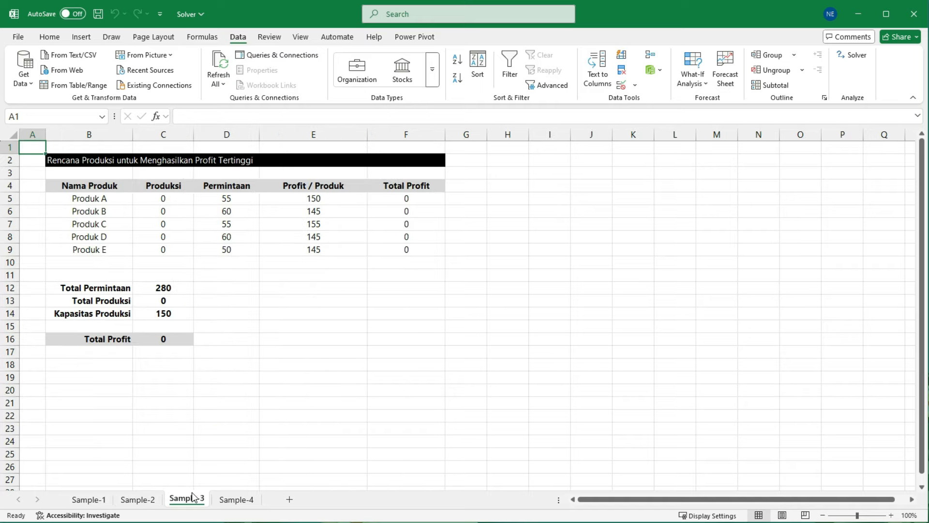
left_click(322, 398)
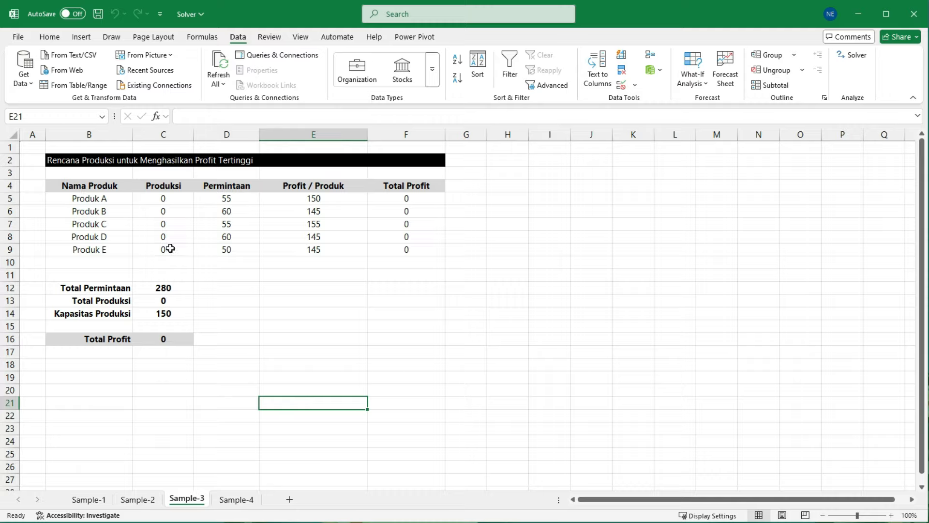
left_click(115, 199)
left_click(118, 211)
left_click(117, 224)
left_click(117, 236)
left_click(116, 249)
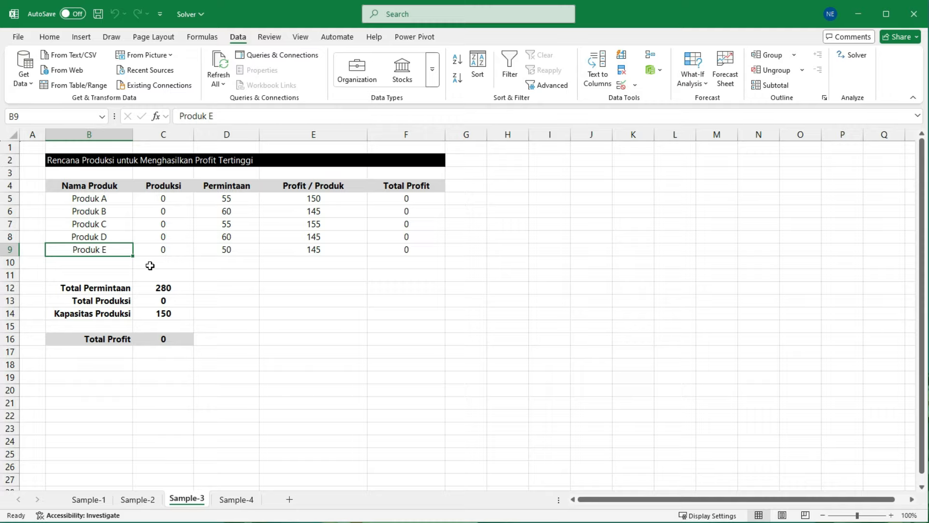
Step: Examine each product's demand in the Permintaan column and its unit profit in the Profit / Produk column
left_click(226, 199)
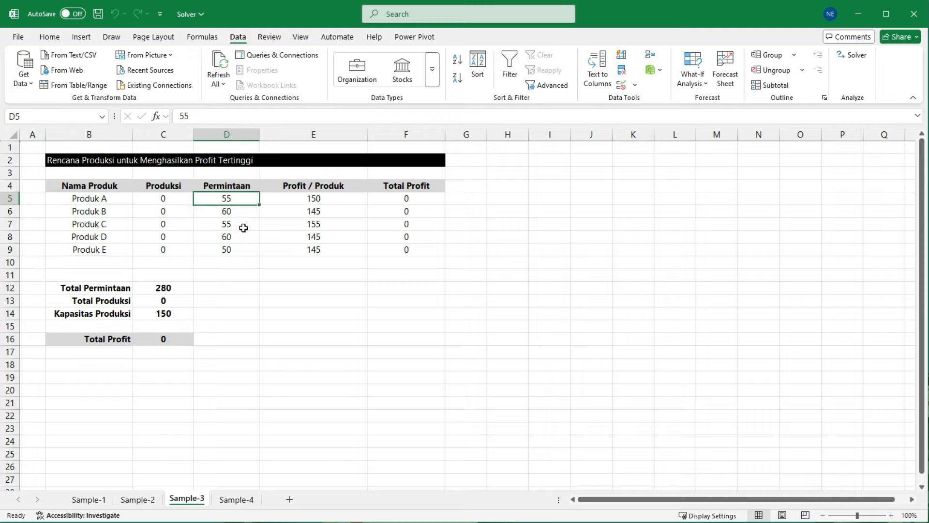
left_click(107, 202)
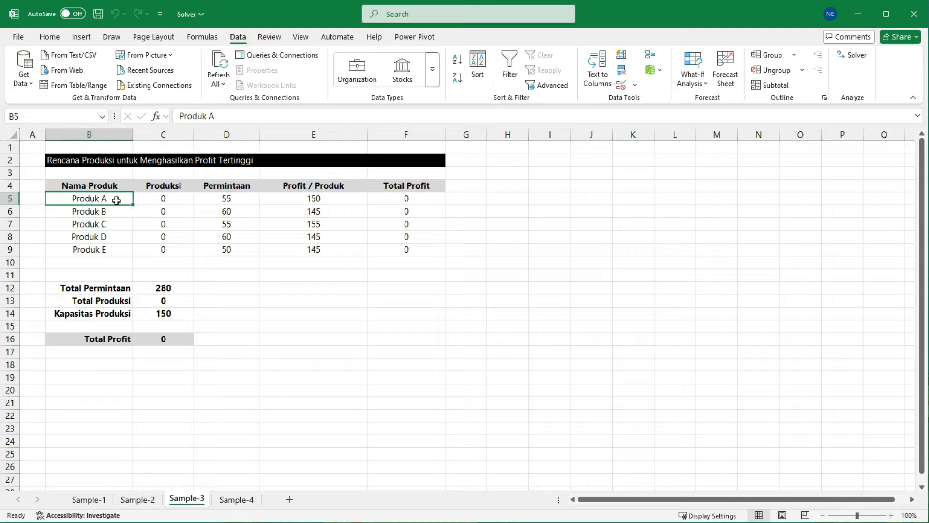
left_click(238, 201)
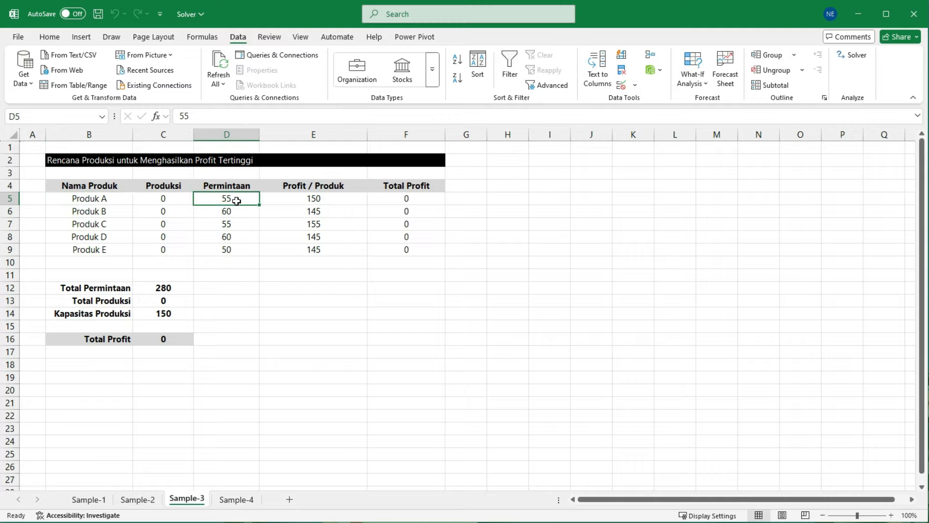
left_click(112, 215)
left_click(237, 213)
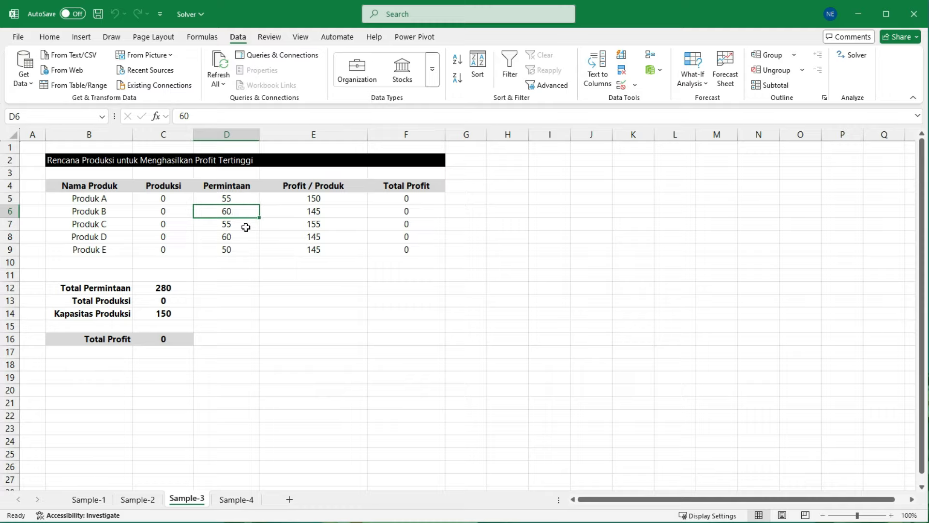
left_click(244, 228)
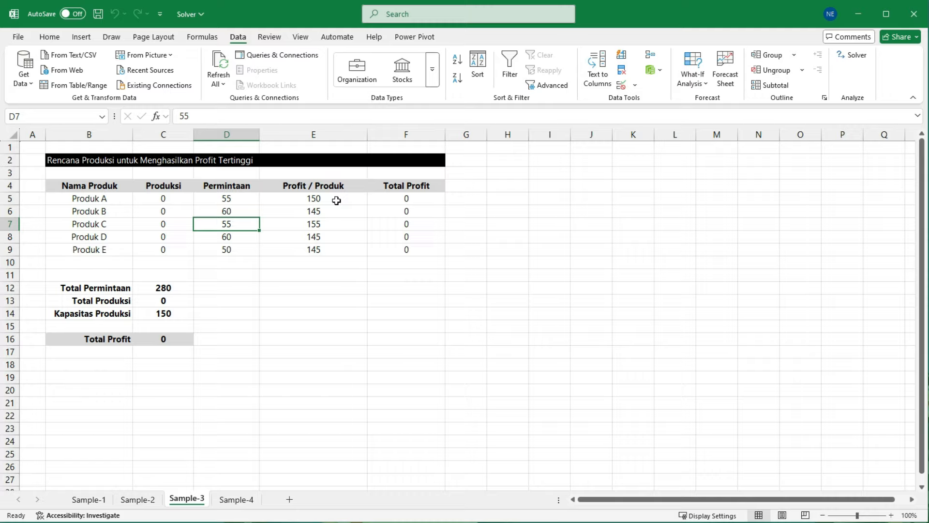
left_click_drag(336, 200, 325, 250)
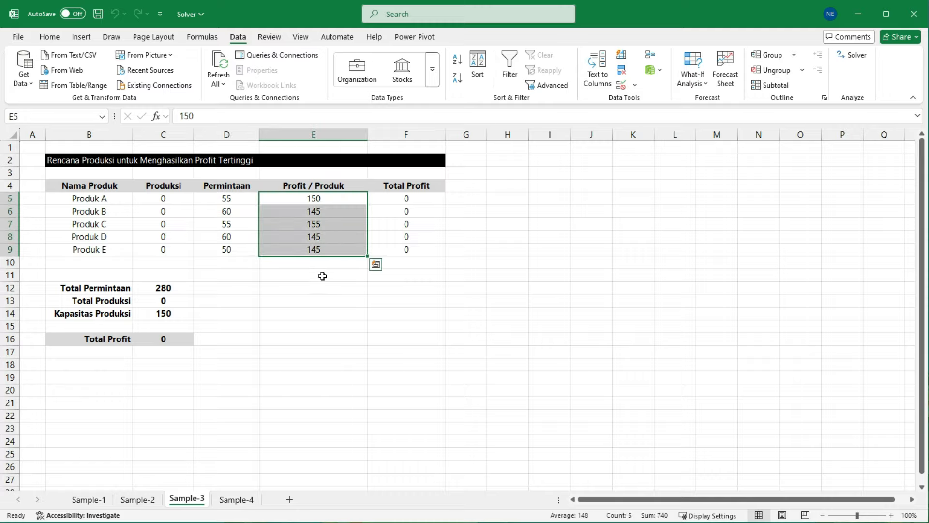
left_click(315, 287)
left_click(333, 200)
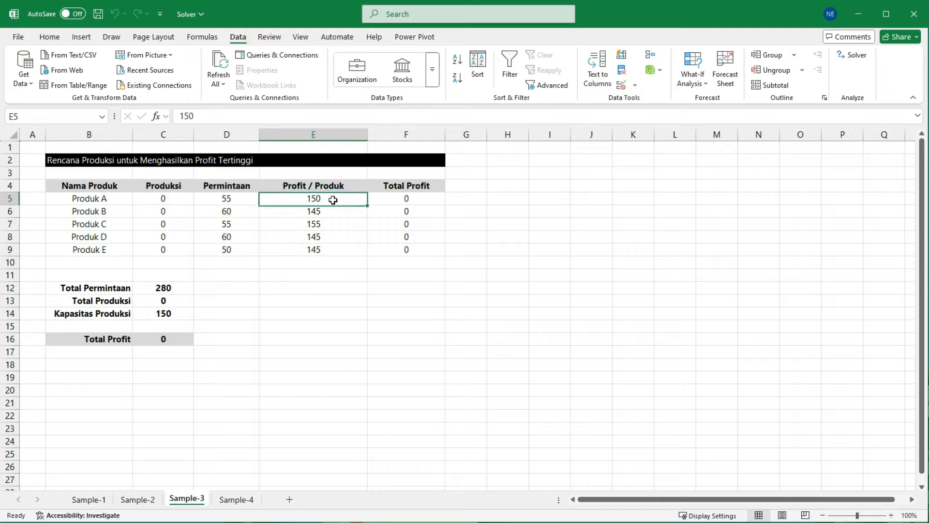
left_click(330, 210)
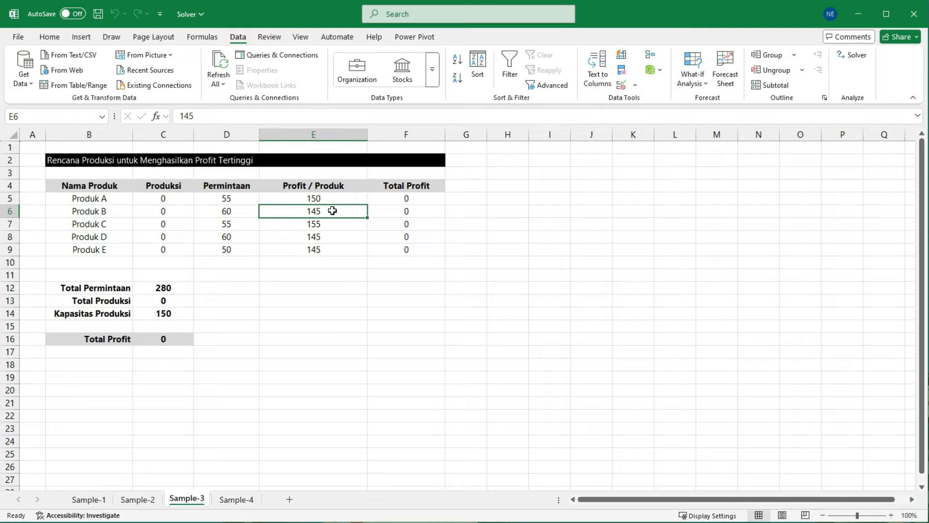
Step: Inspect Produk A's Total Profit formula in F5 and the Produksi and Profit / Produk cells it multiplies
left_click(407, 200)
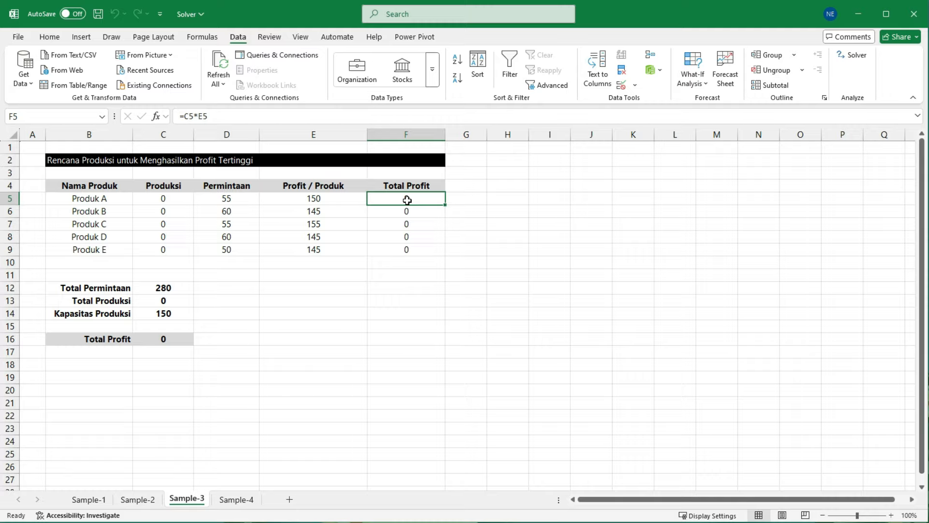
left_click_drag(170, 104, 231, 128)
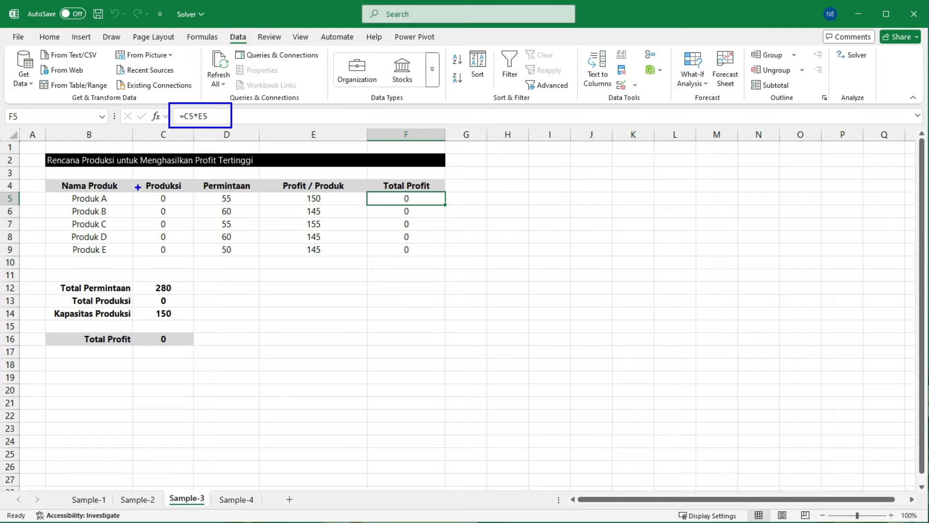
left_click_drag(138, 188, 182, 205)
left_click_drag(290, 188, 333, 200)
key("Escape")
left_click(162, 204)
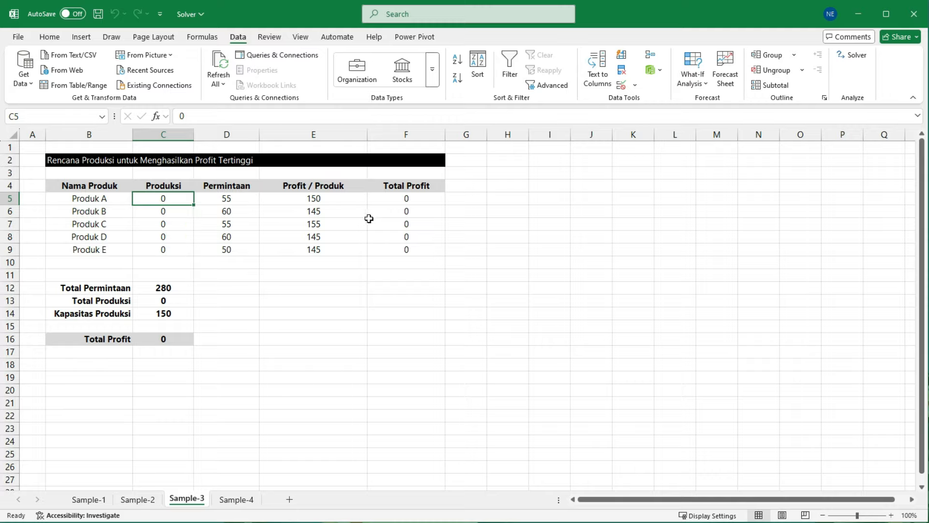
Step: Examine the sum formulas behind Total Produksi, Total Permintaan and the overall Total Profit, with the ranges they add up
left_click_drag(134, 174, 198, 255)
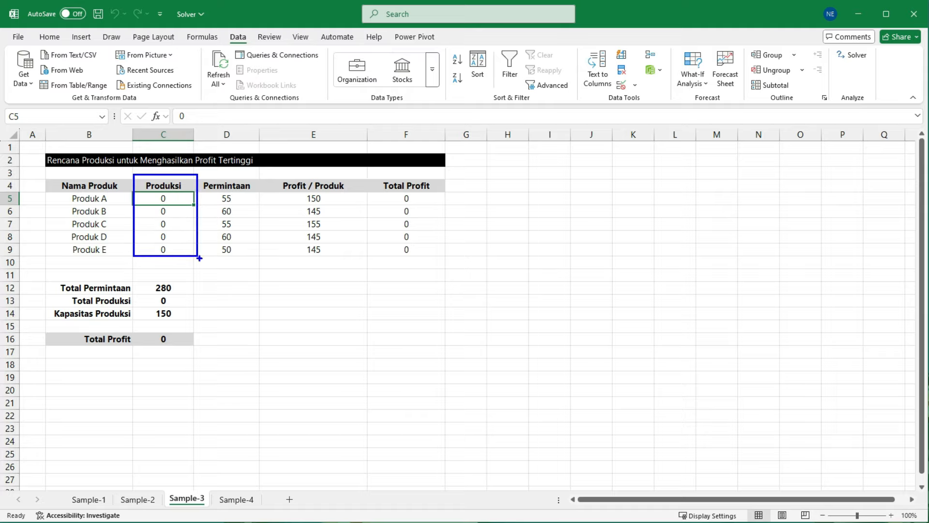
left_click(175, 301)
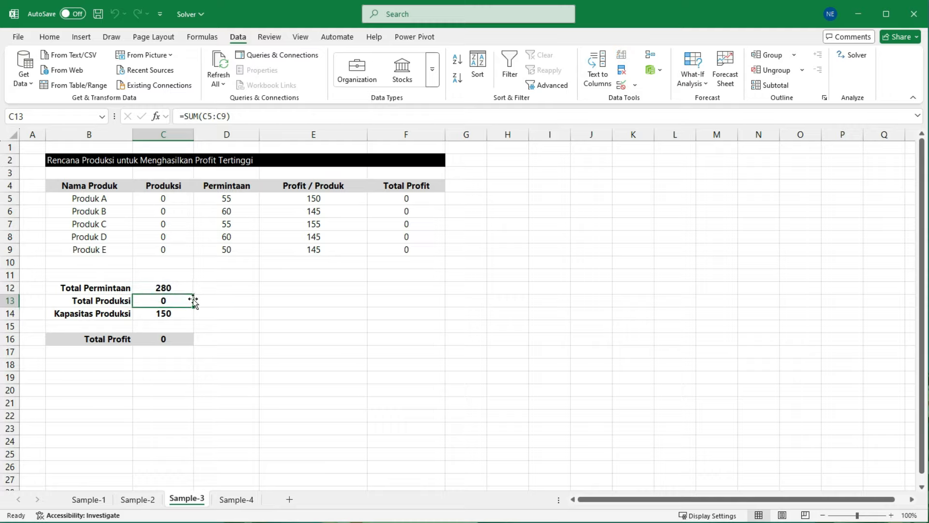
left_click(244, 297)
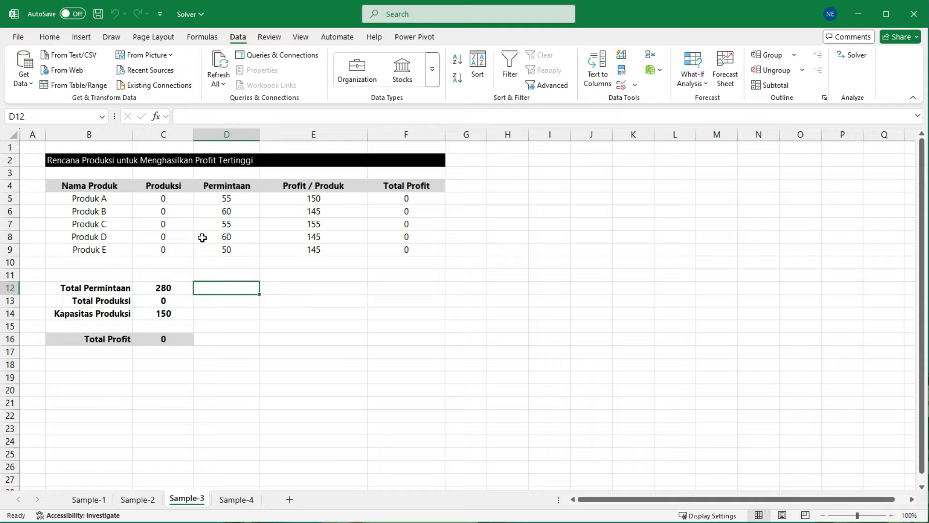
left_click_drag(231, 200, 228, 251)
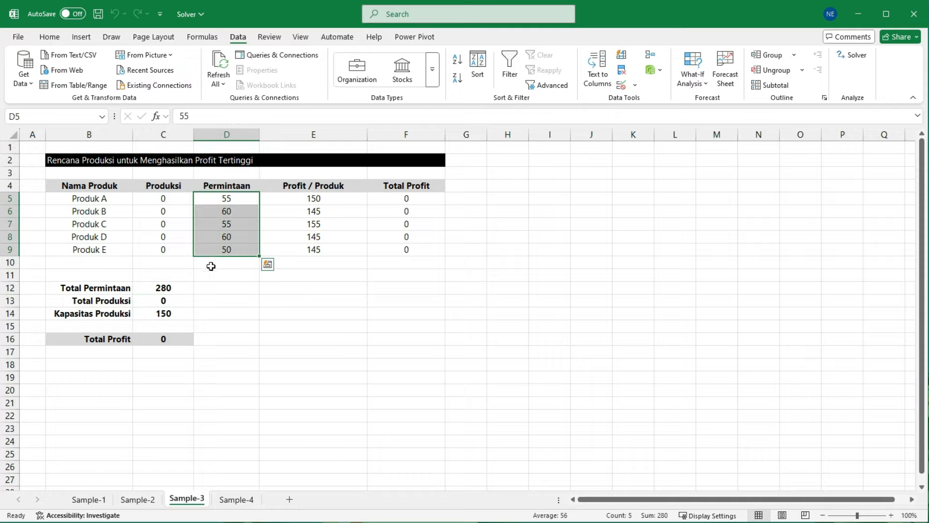
left_click(163, 287)
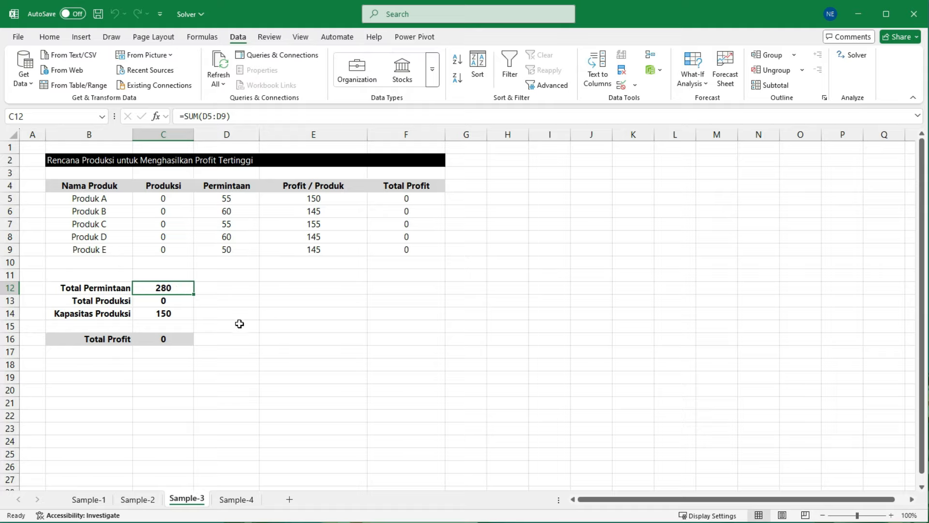
left_click(169, 340)
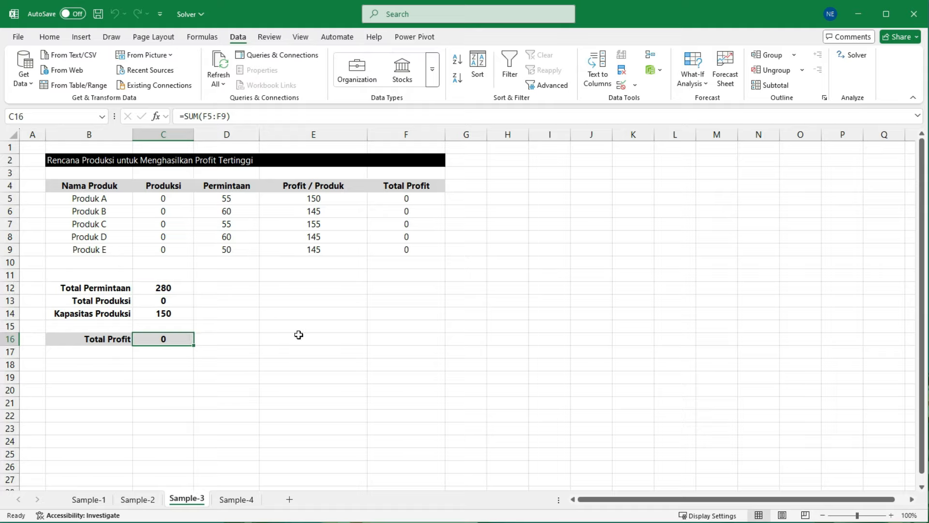
left_click_drag(171, 102, 238, 130)
left_click_drag(370, 191, 435, 260)
key("Escape")
left_click(328, 296)
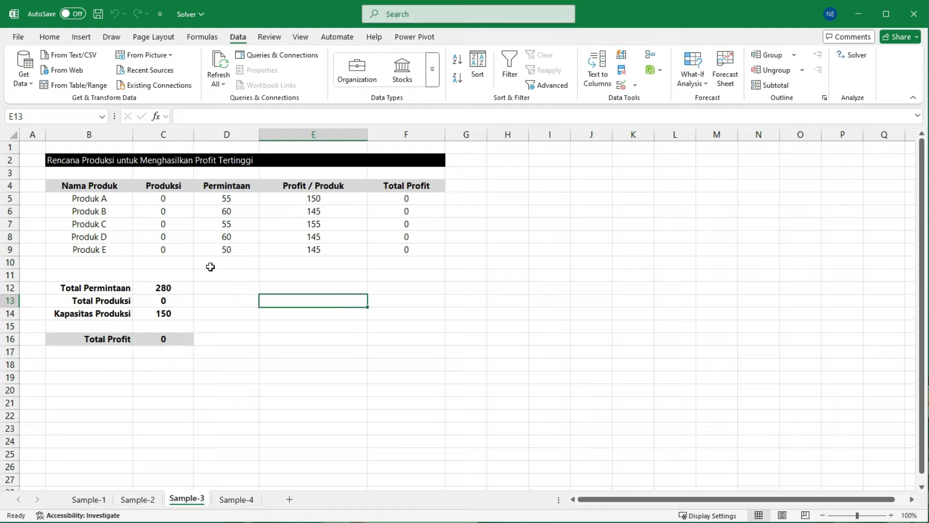
Step: Enter trial Produksi quantities of 55 for Produk A and 60 for Produk B
left_click(164, 196)
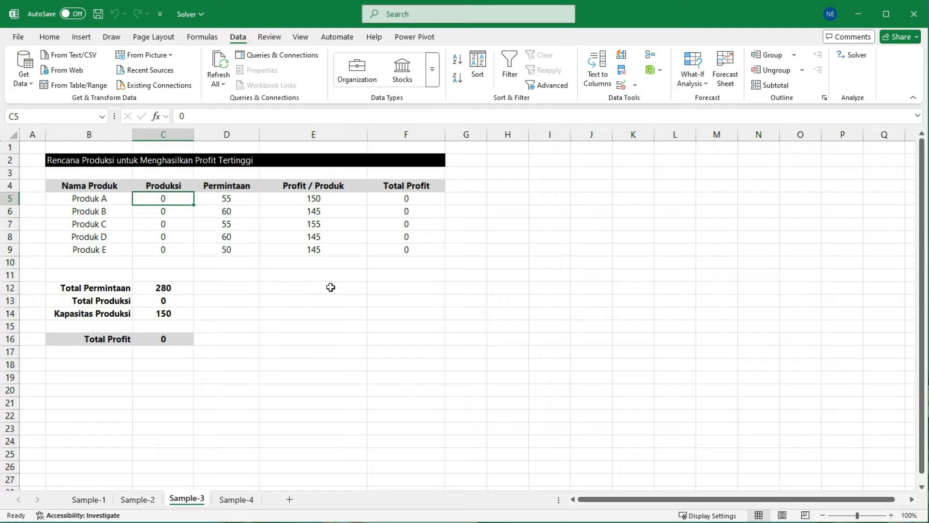
type("55")
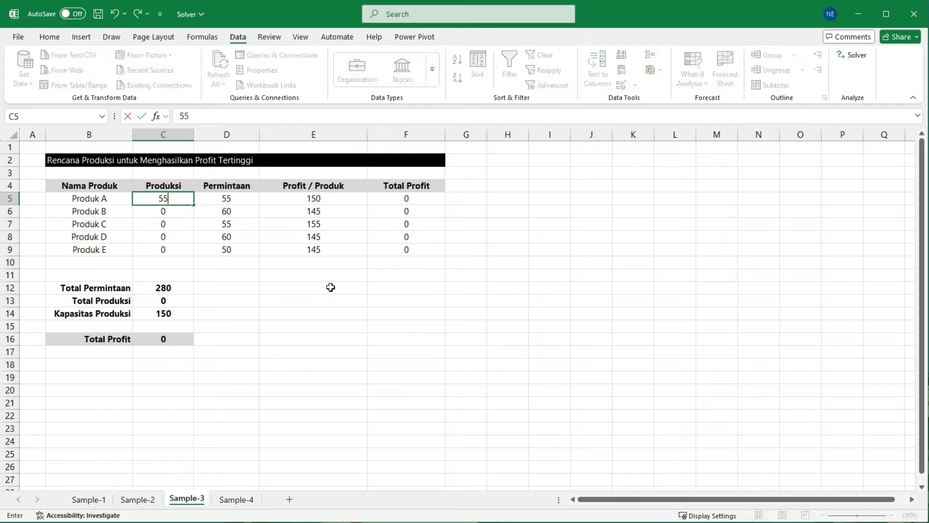
key("Return")
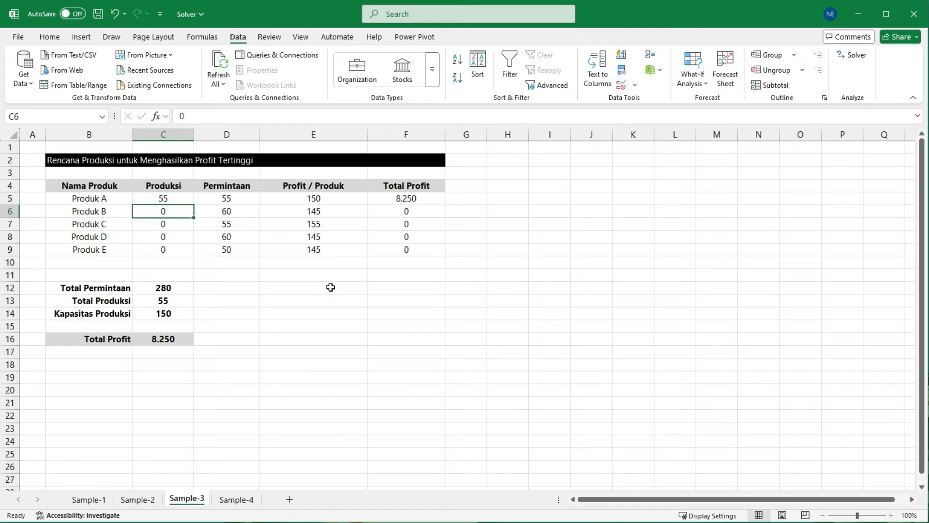
key("Up")
key("Down")
key("Right")
key("Left")
type("60")
key("Return")
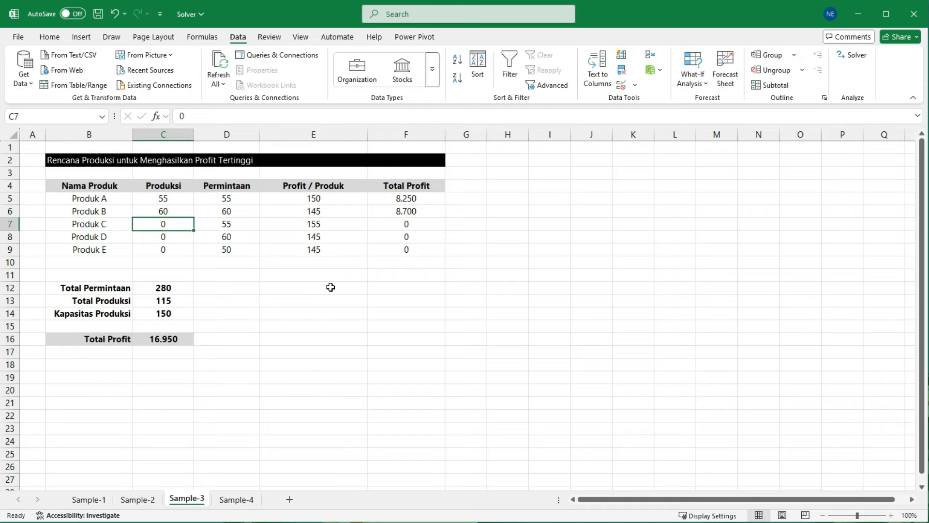
Step: Enter trial Produksi quantities of 55 for Produk C, 60 for Produk D and 50 for Produk E
type("55")
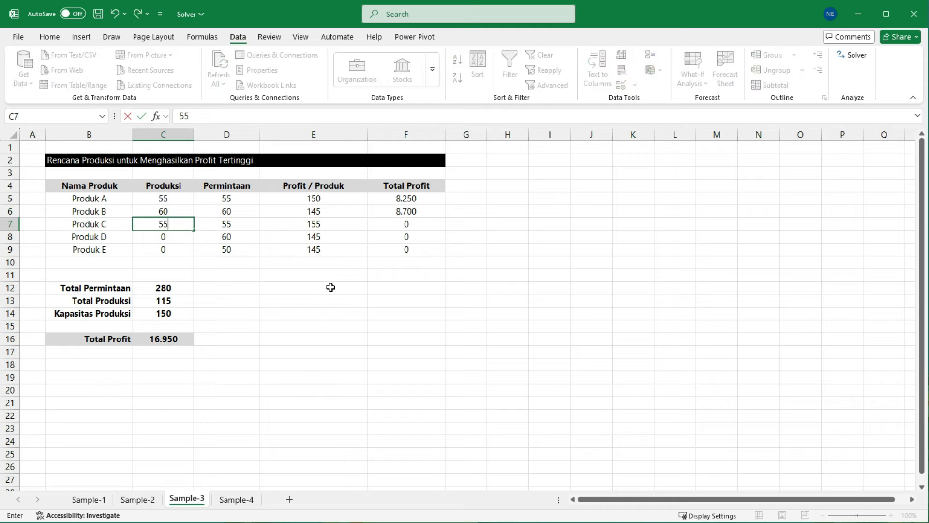
key("Return")
type("60")
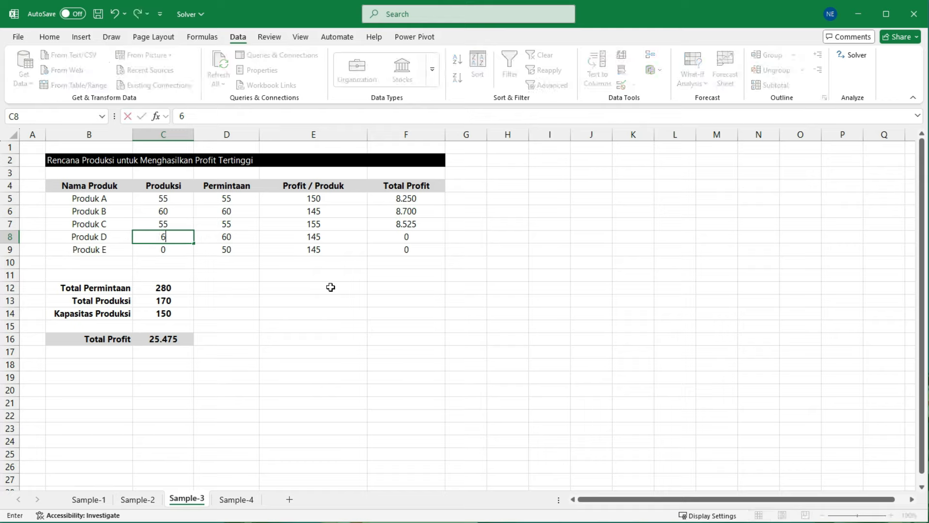
key("Return")
type("50")
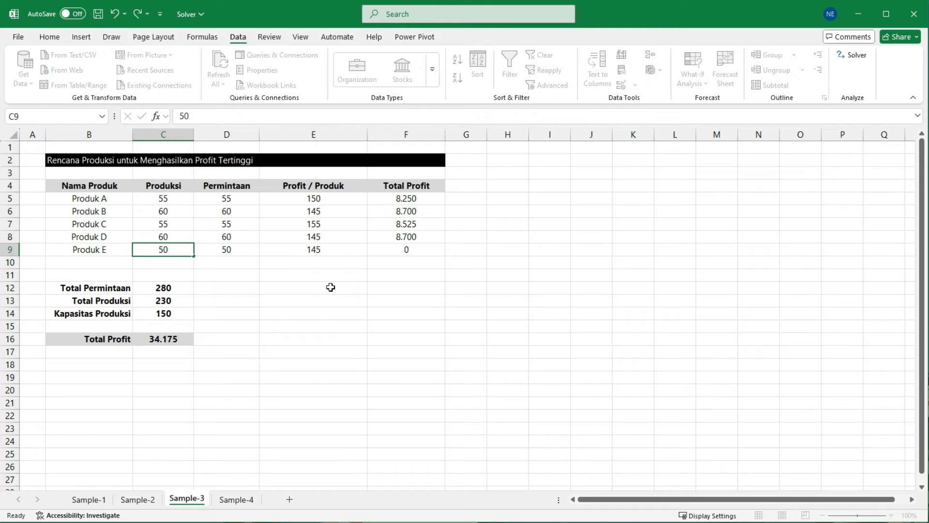
key("Return")
Step: Check the Total Profit and compare Total Produksi with the Permintaan figures and the Kapasitas Produksi limit
left_click(171, 341)
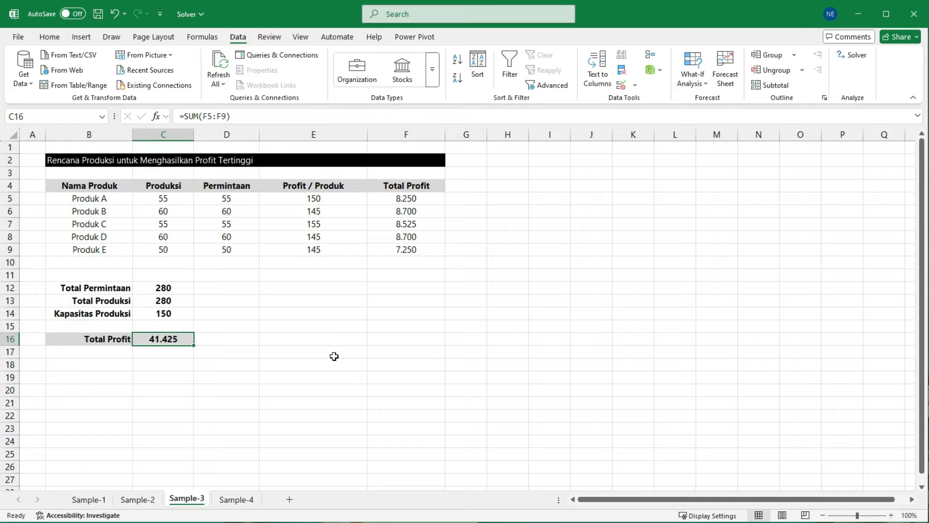
left_click(276, 331)
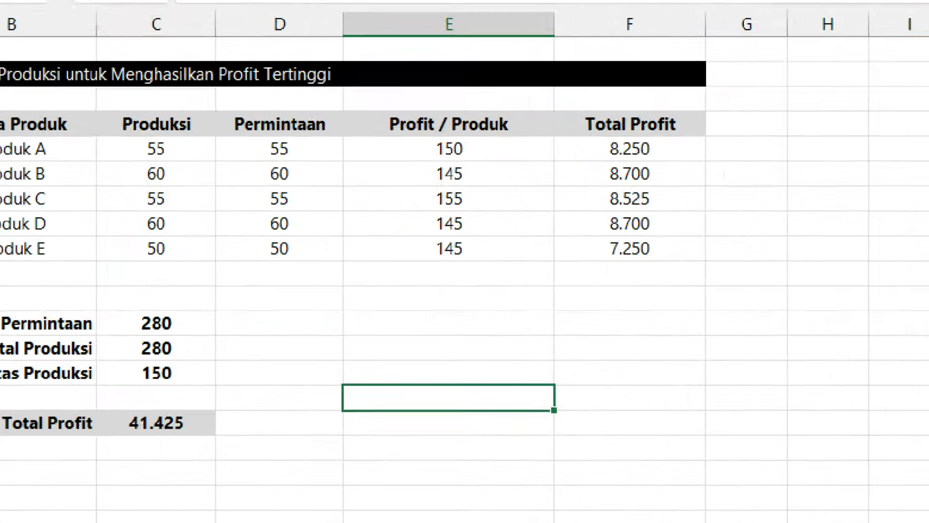
mouse_move(227, 123)
left_mouse_down()
mouse_move(297, 174)
mouse_move(347, 261)
left_mouse_up()
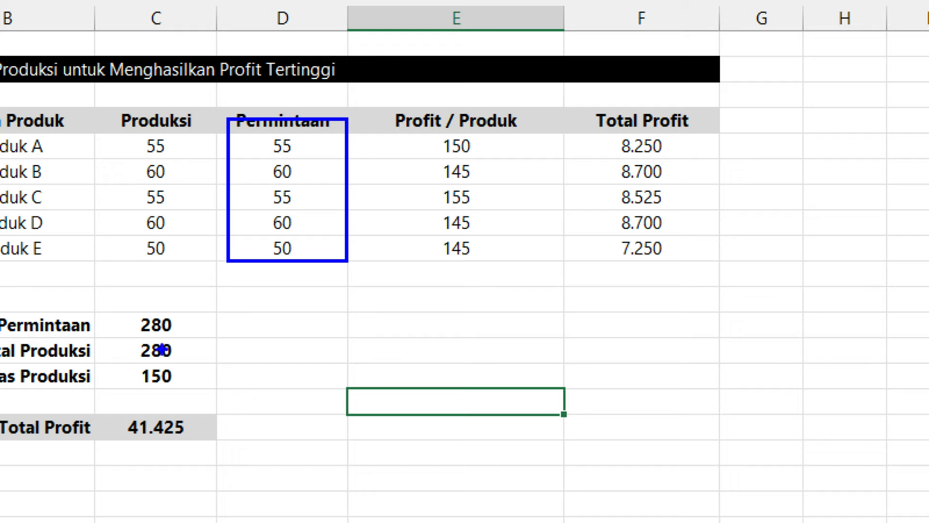
mouse_move(116, 332)
left_mouse_down()
mouse_move(193, 348)
mouse_move(217, 365)
mouse_move(254, 248)
left_mouse_up()
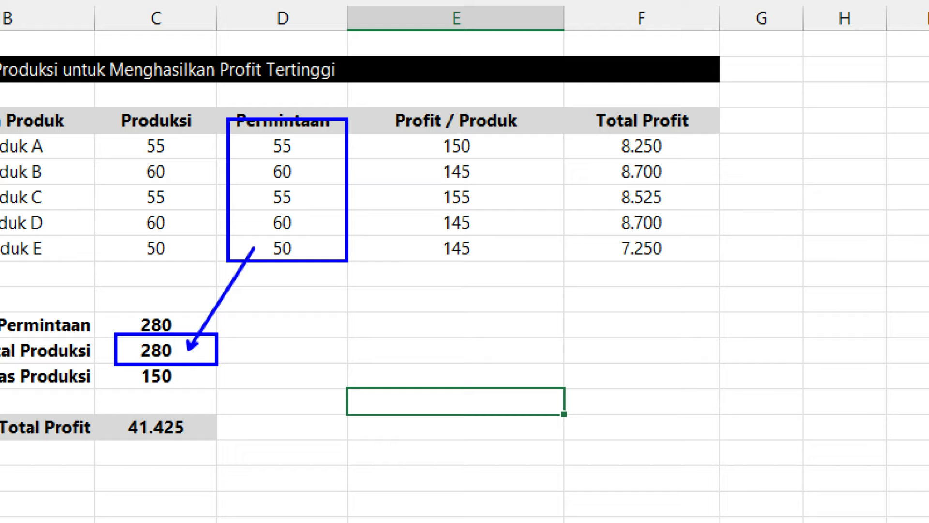
mouse_move(109, 361)
left_mouse_down()
mouse_move(171, 368)
mouse_move(224, 392)
left_mouse_up()
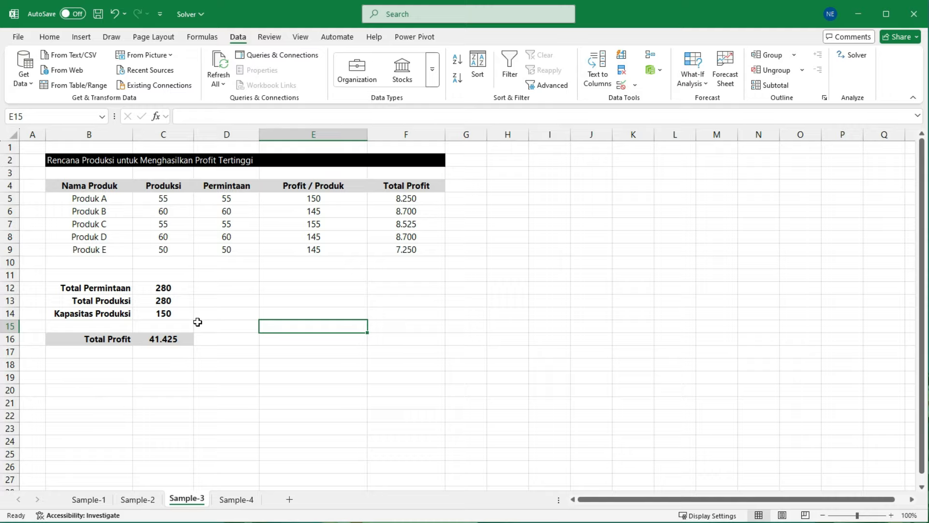
left_click(223, 199)
left_click_drag(224, 199, 223, 249)
left_click(239, 315)
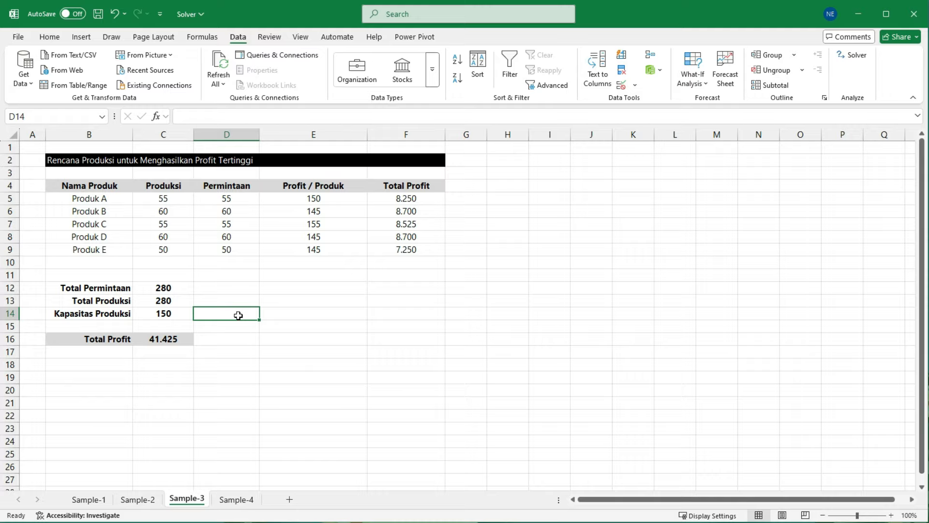
left_click_drag(228, 198, 227, 249)
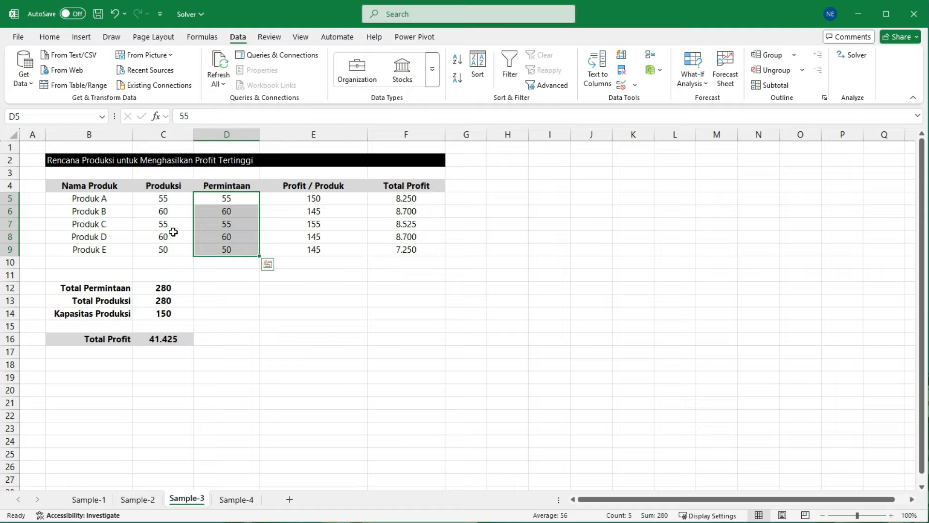
Step: Clear all the Produksi quantities in C5:C9
left_click(225, 311)
left_click_drag(162, 198, 165, 251)
key("Delete")
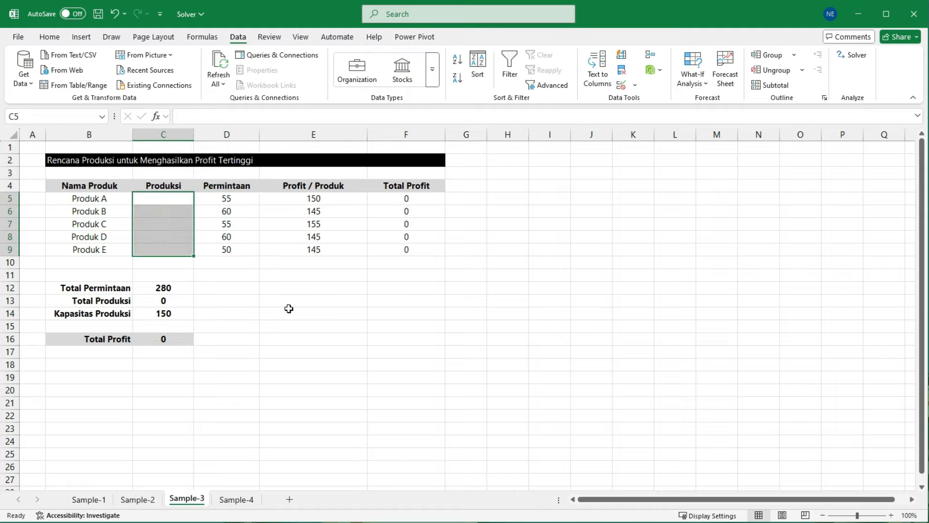
Step: Open Solver and set the Total Profit cell C16 as the objective, with Max as the target
left_click(289, 308)
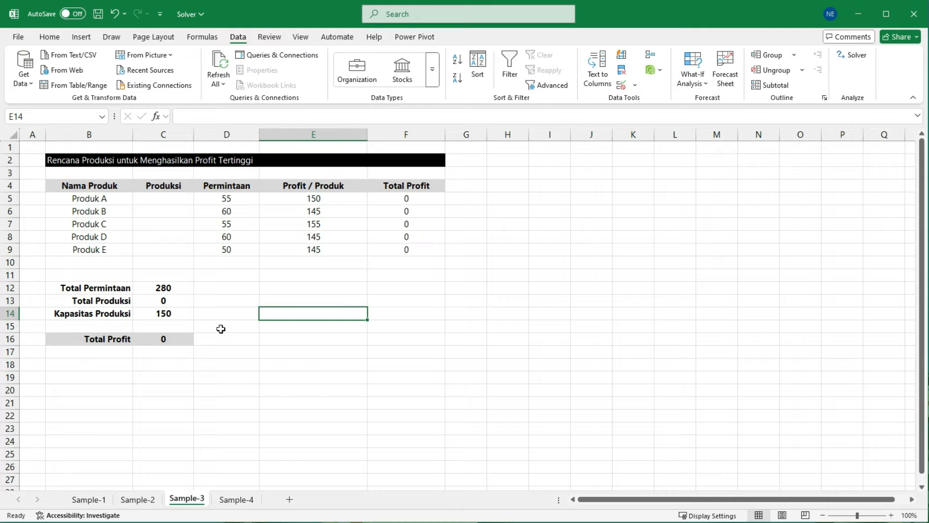
left_click(171, 338)
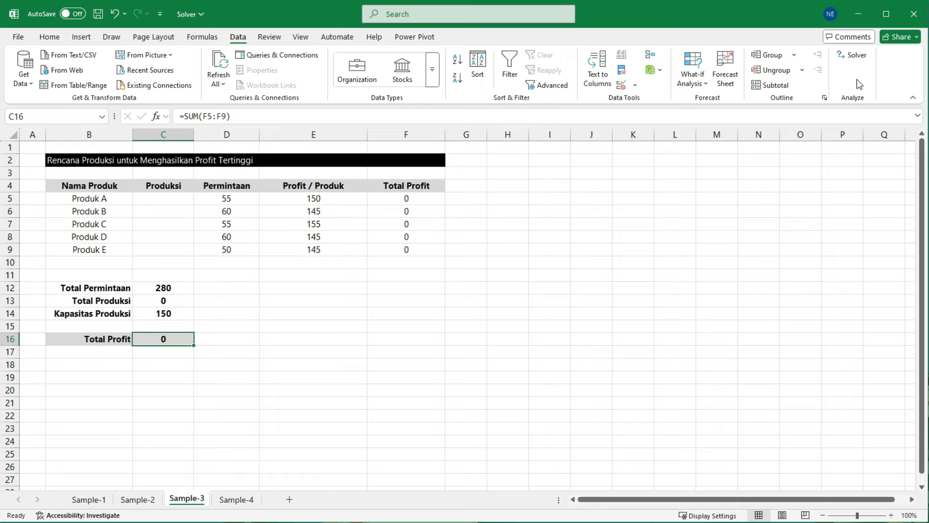
left_click(860, 57)
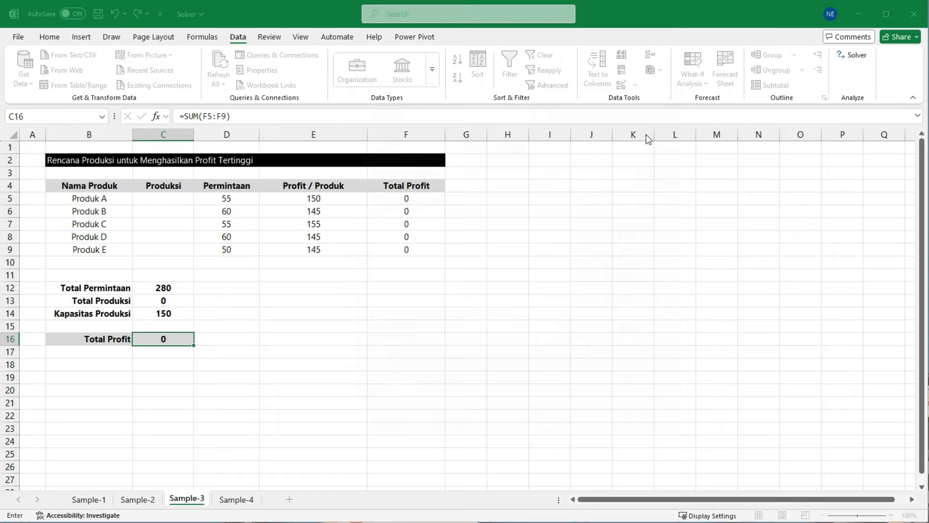
left_click_drag(527, 95, 556, 115)
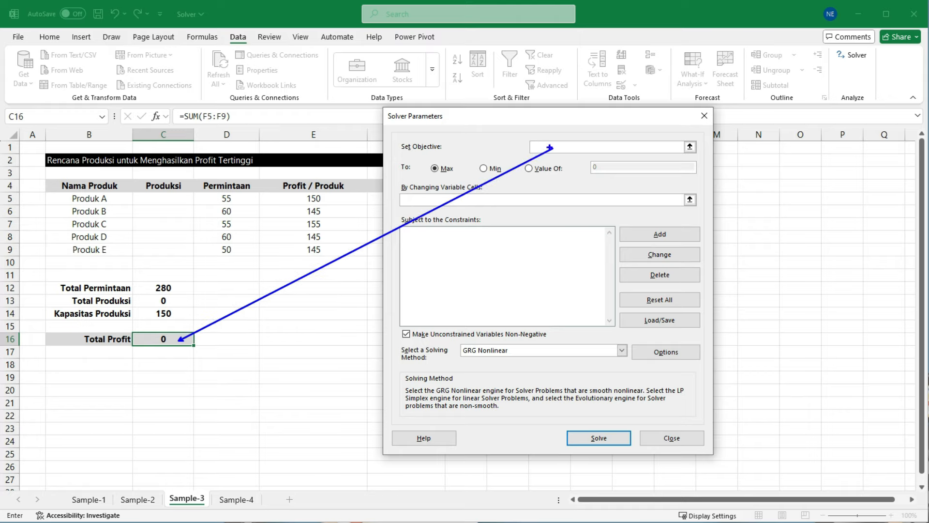
left_click(169, 340)
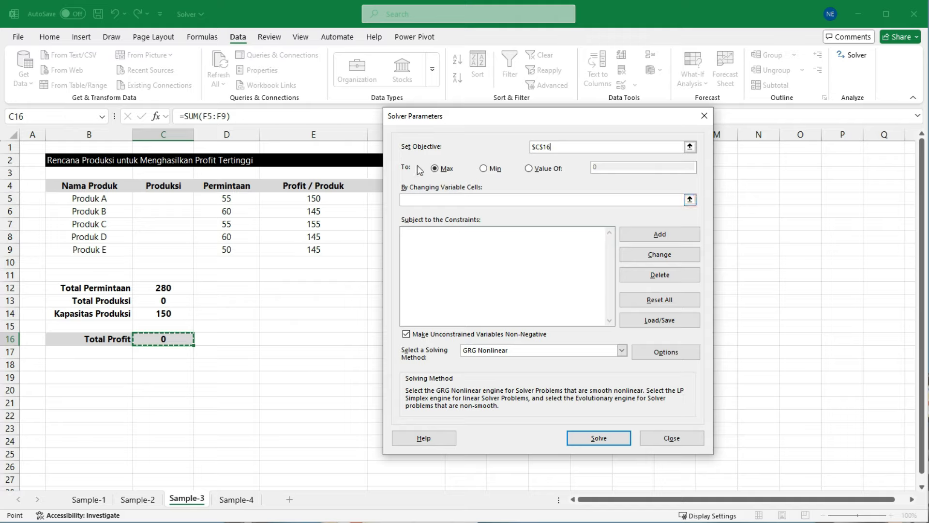
left_click_drag(399, 156, 699, 185)
left_click_drag(518, 159, 579, 180)
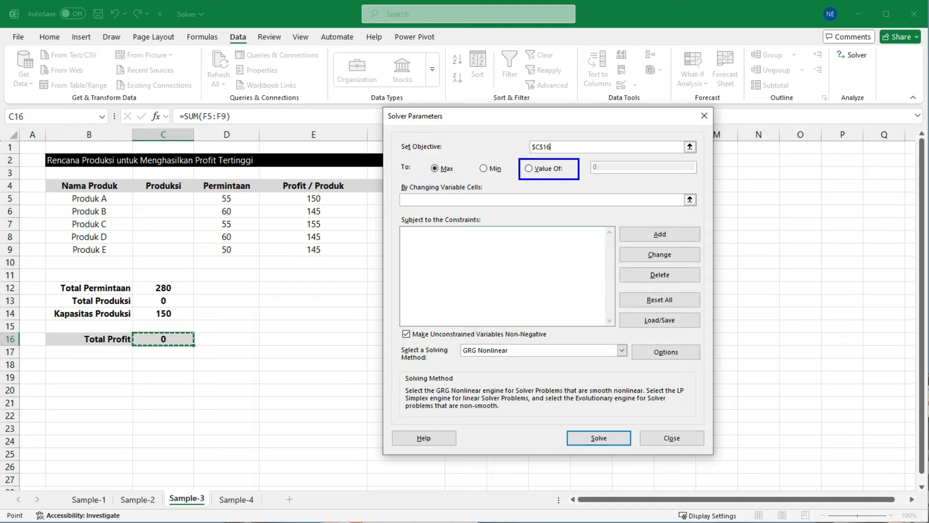
key("Escape")
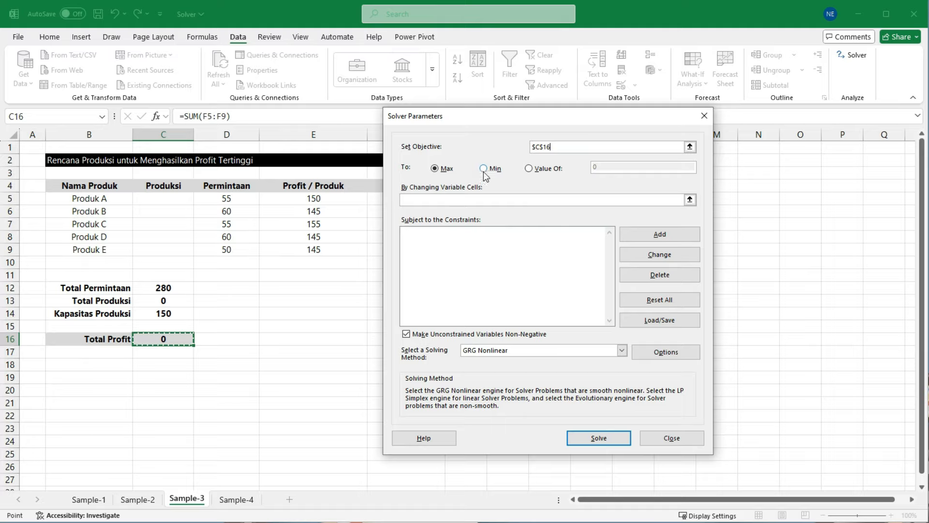
left_click_drag(423, 157, 461, 182)
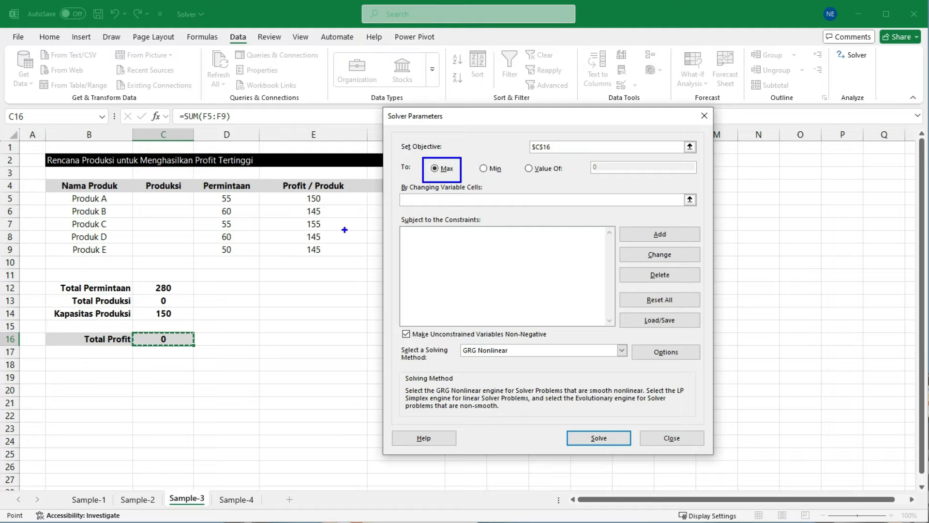
left_click_drag(128, 323, 214, 357)
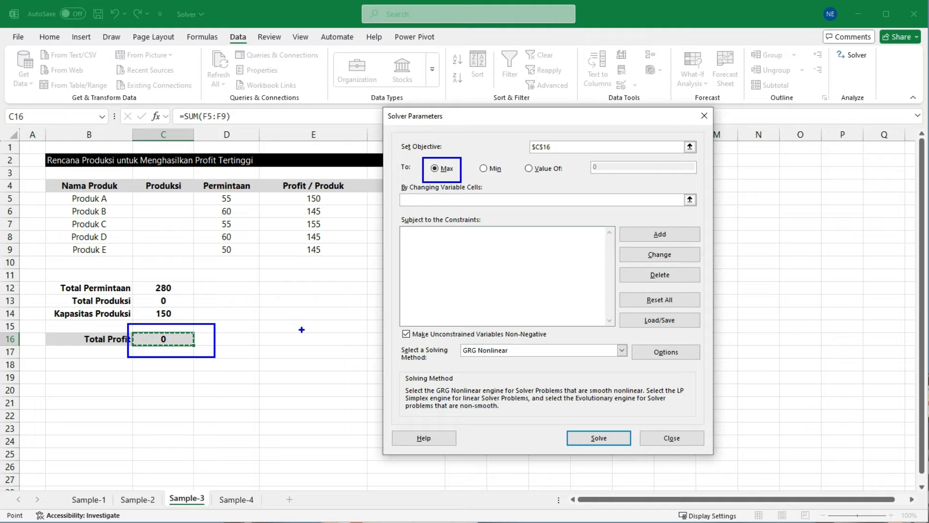
Step: Set the Produksi cells C5:C9 as Solver's changing variable cells
left_click(413, 200)
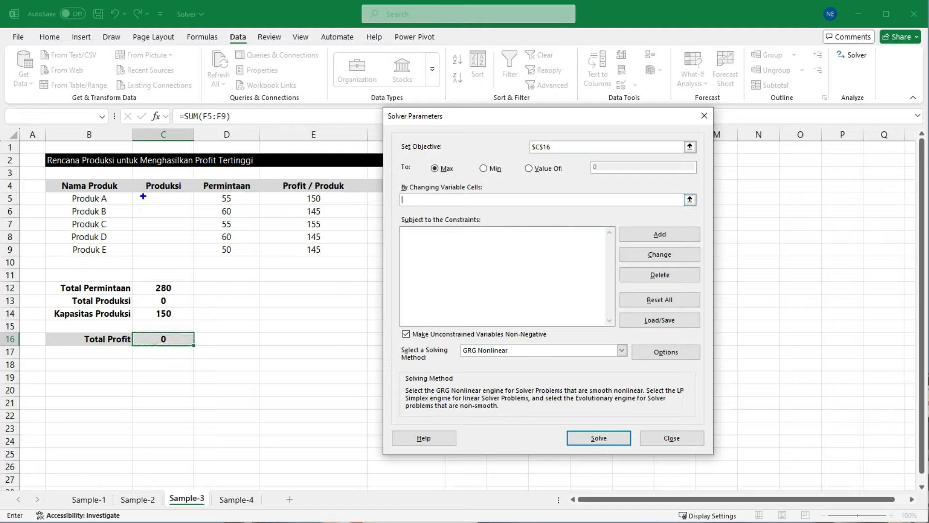
mouse_move(141, 192)
left_mouse_down()
mouse_move(192, 240)
mouse_move(192, 257)
left_mouse_up()
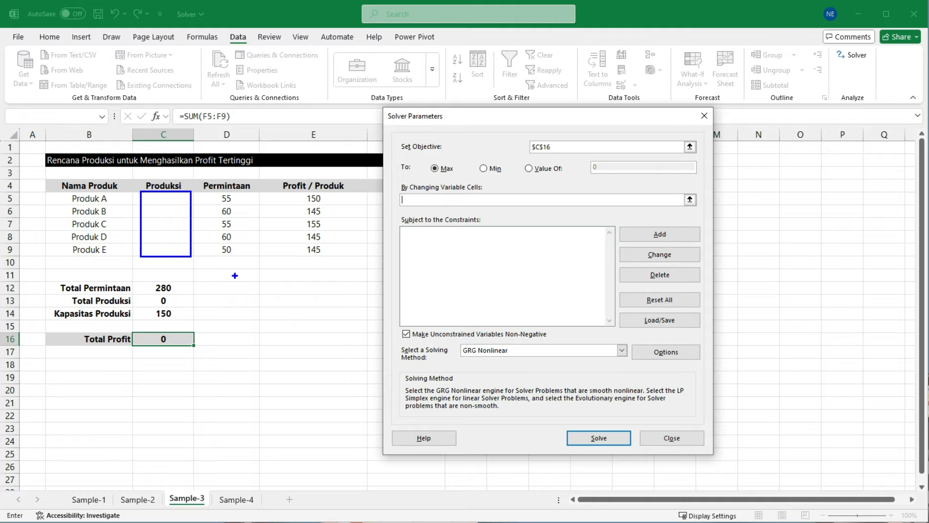
key("Escape")
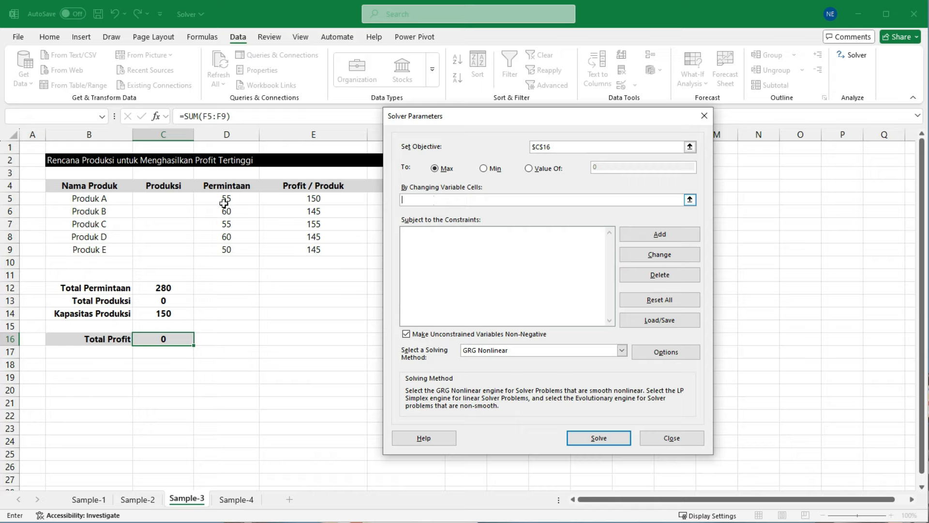
left_click_drag(155, 200, 156, 252)
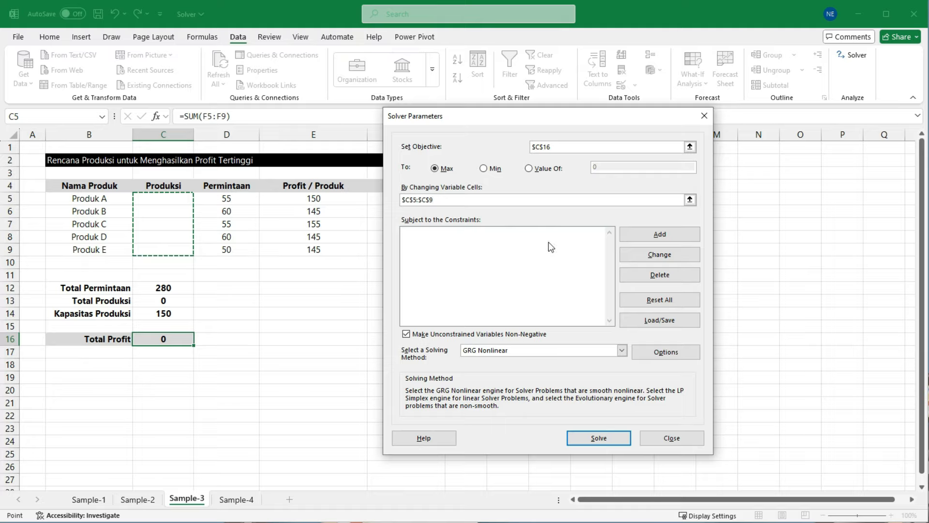
Step: Add a Solver constraint keeping the Produksi quantities C5:C9 <= the Permintaan values D5:D9
left_click(672, 234)
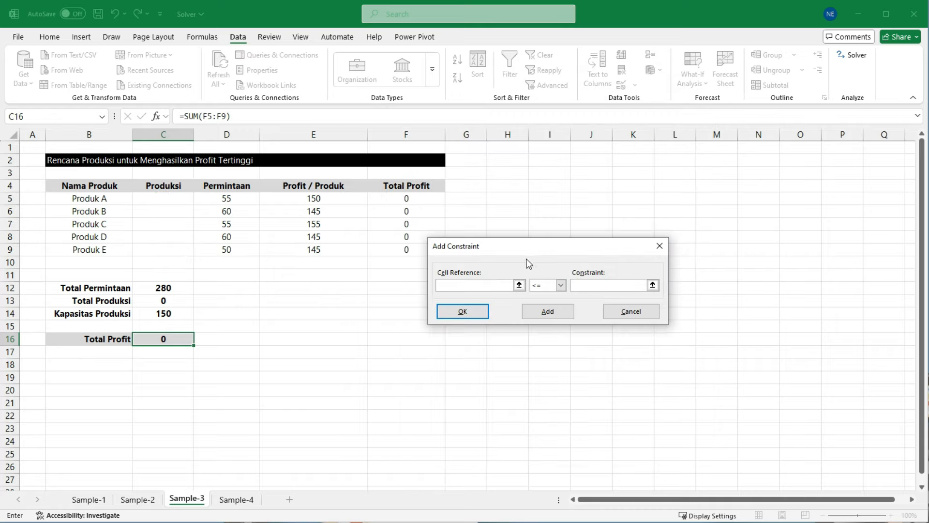
left_click_drag(530, 248, 540, 226)
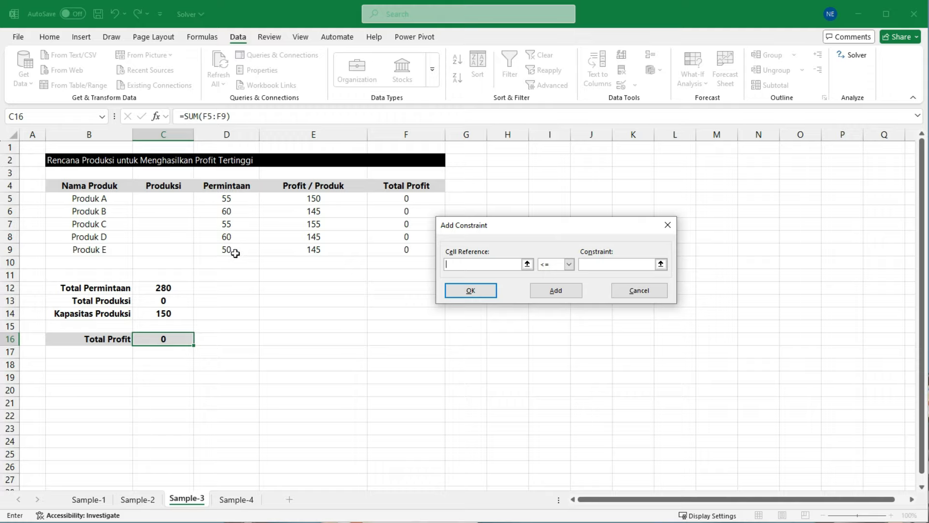
left_click_drag(139, 188, 192, 254)
mouse_move(208, 204)
left_mouse_down()
mouse_move(198, 218)
mouse_move(216, 235)
left_mouse_up()
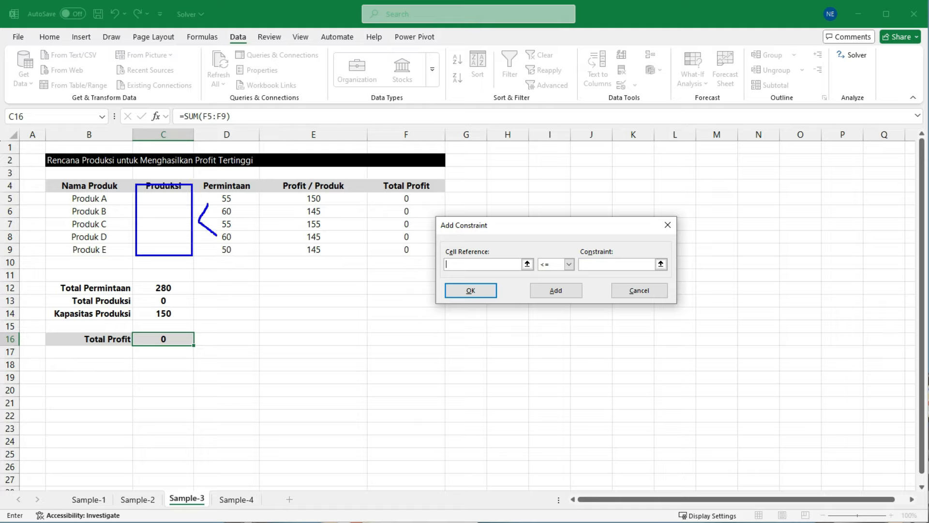
left_click_drag(213, 181, 263, 250)
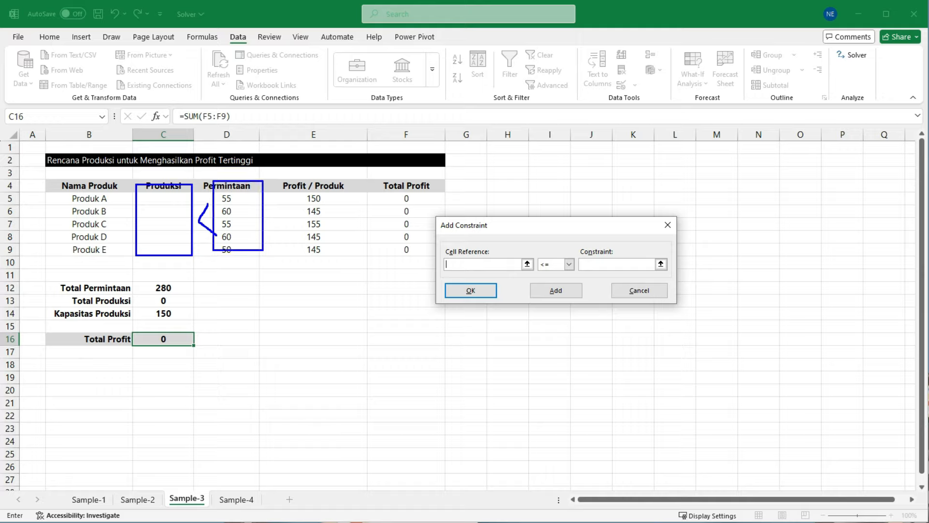
key("Escape")
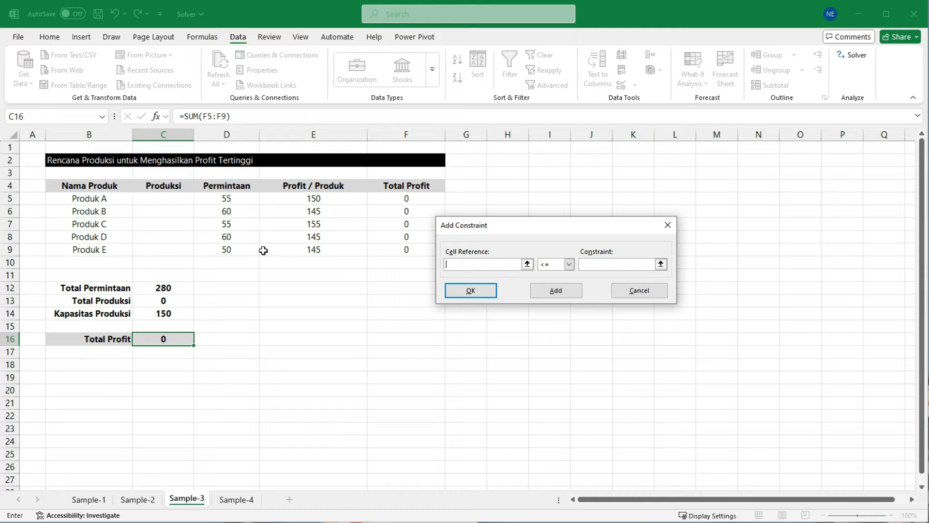
left_click_drag(180, 206, 166, 248)
left_click(569, 264)
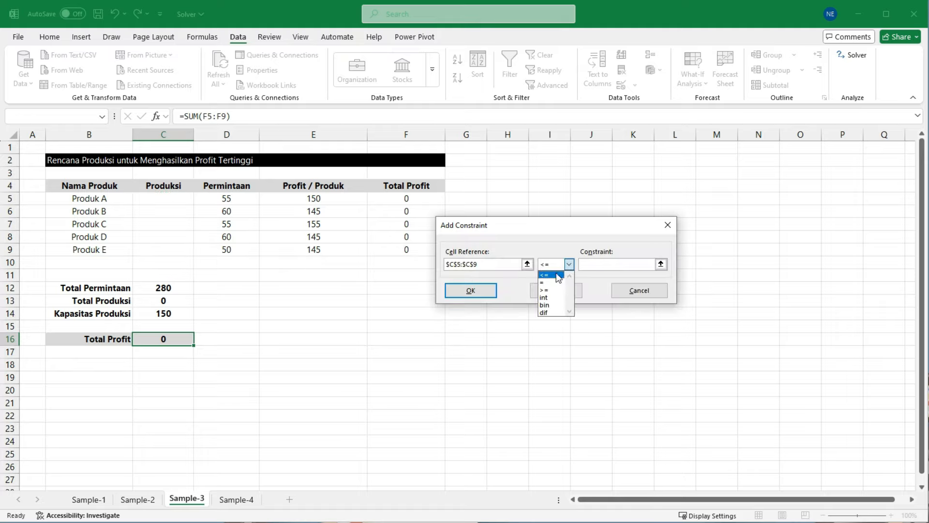
left_click(554, 272)
left_click(600, 266)
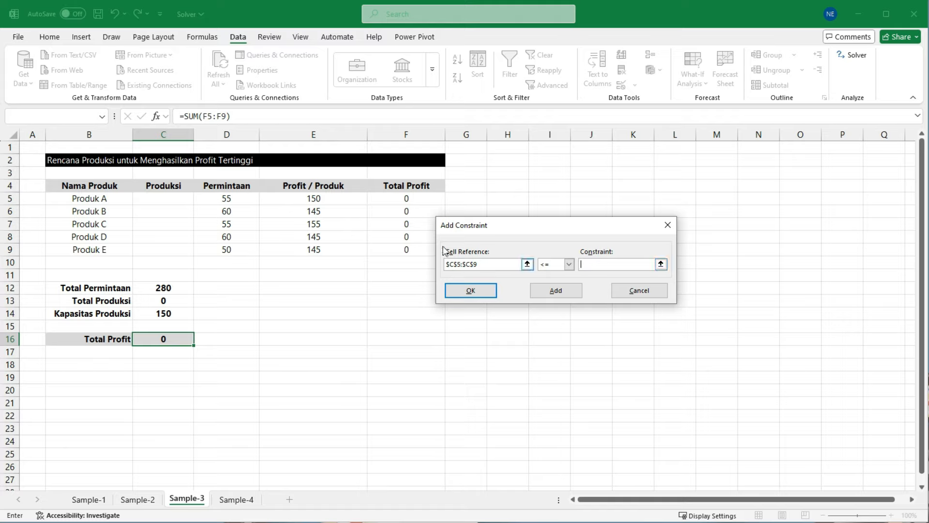
left_click_drag(243, 200, 236, 248)
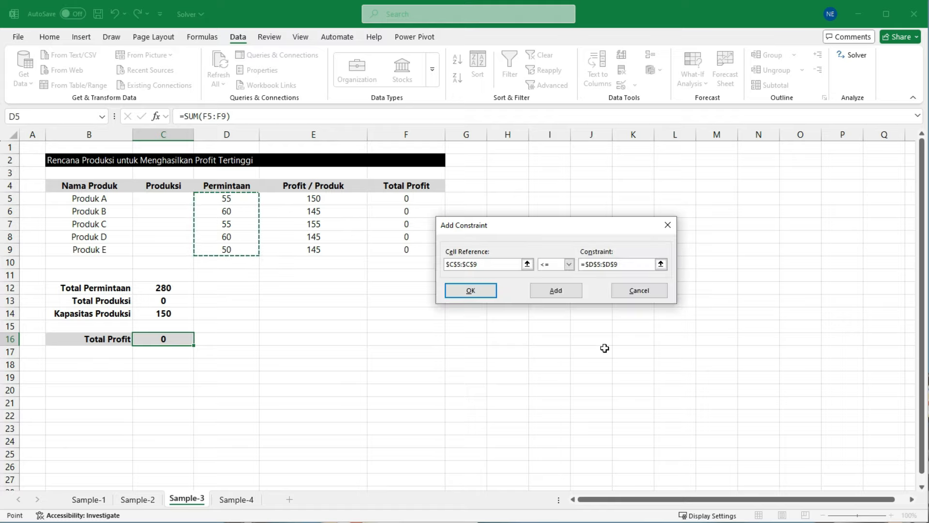
left_click(479, 290)
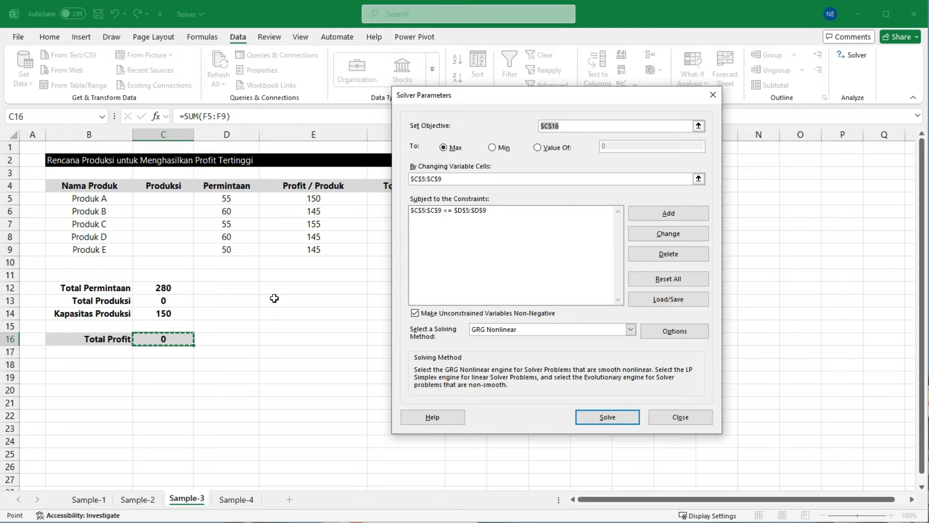
Step: Add a Solver constraint keeping Total Produksi in C13 <= Kapasitas Produksi in C14
left_click_drag(153, 204, 192, 256)
left_click_drag(132, 303, 189, 321)
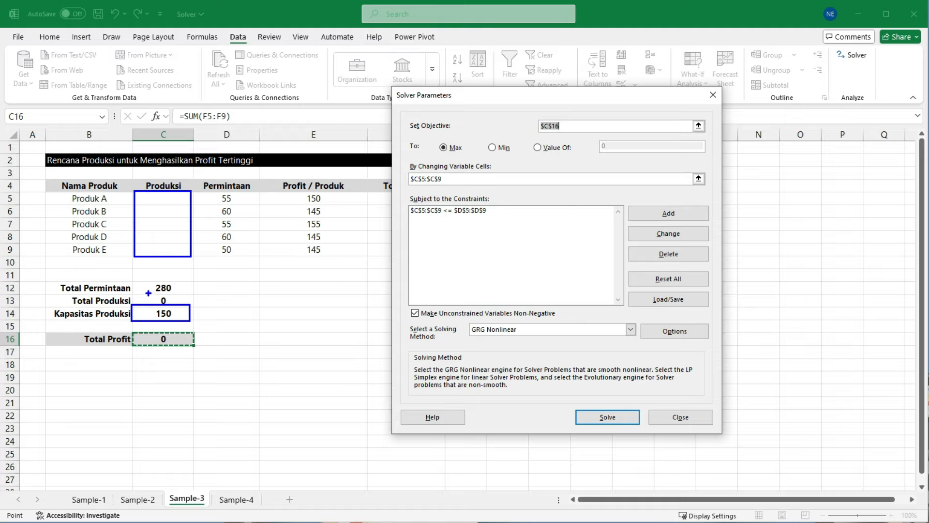
left_click_drag(146, 293, 176, 309)
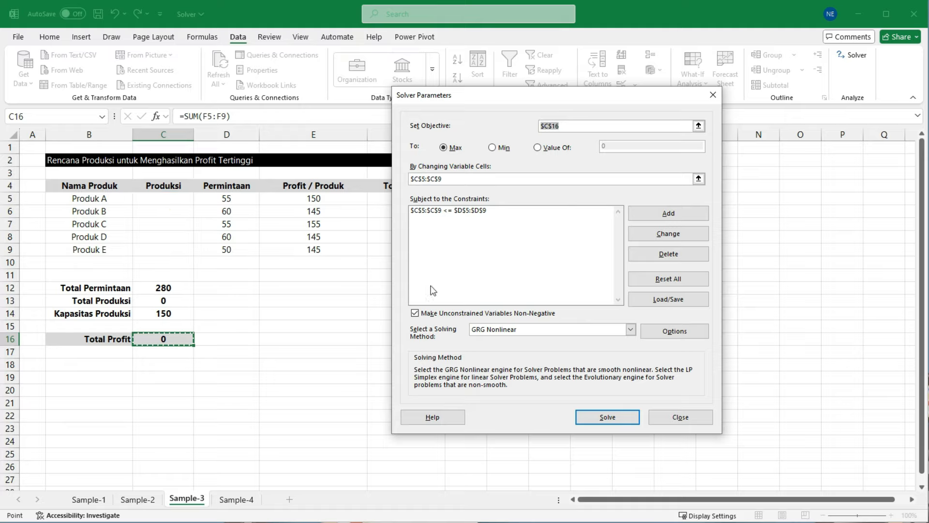
left_click(671, 216)
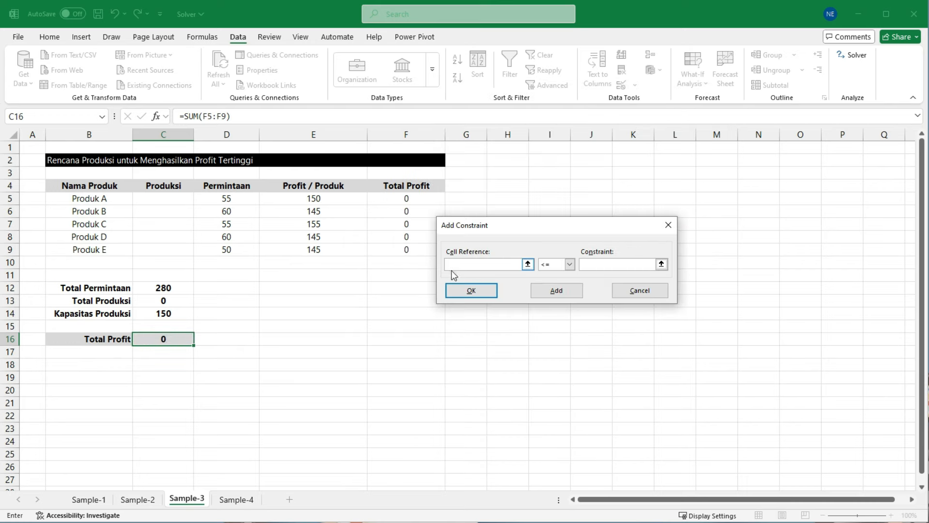
left_click(174, 301)
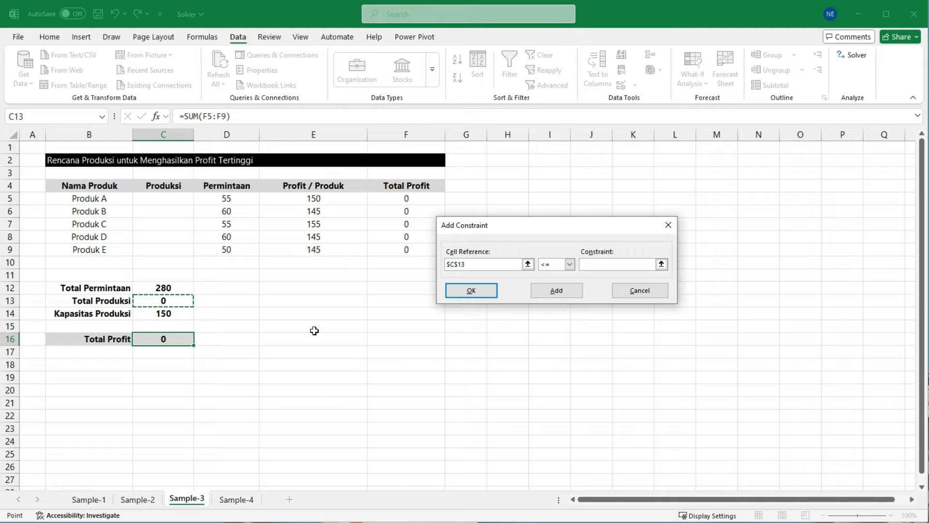
left_click(570, 264)
left_click(550, 276)
left_click(593, 265)
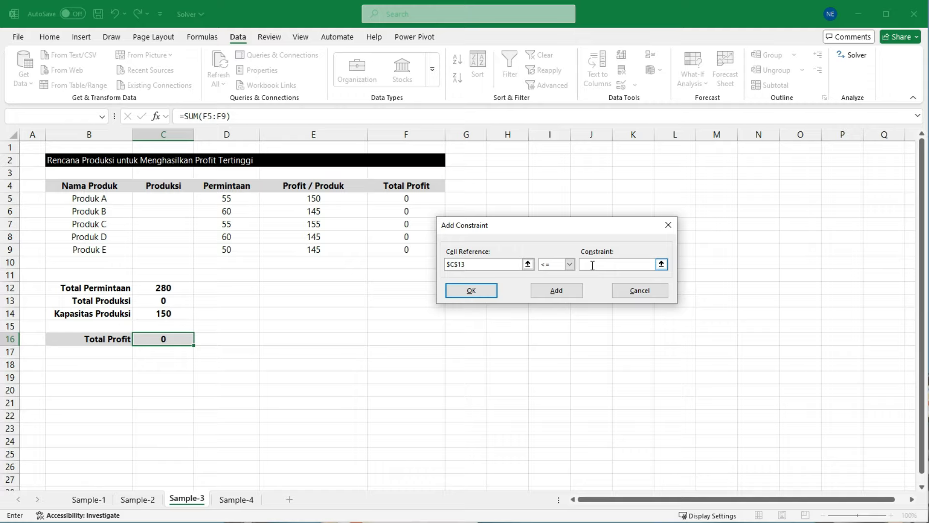
left_click(160, 314)
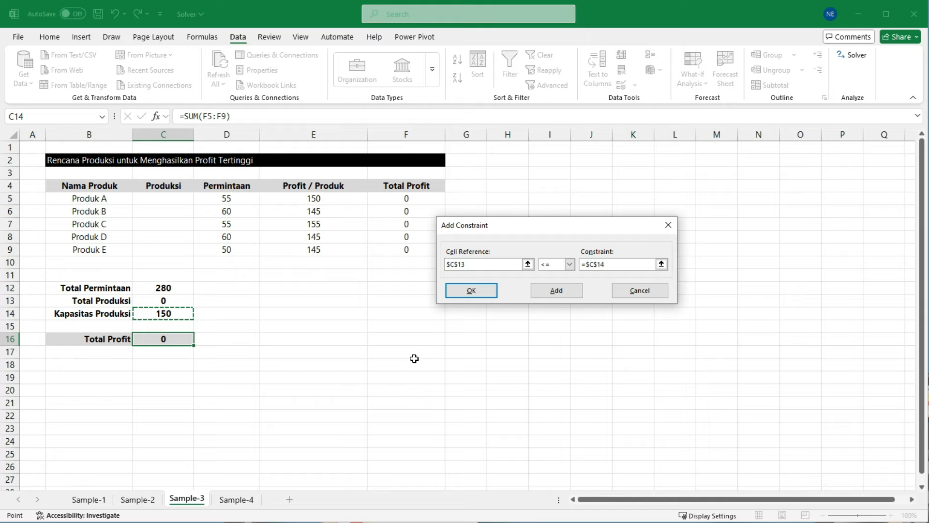
left_click(471, 291)
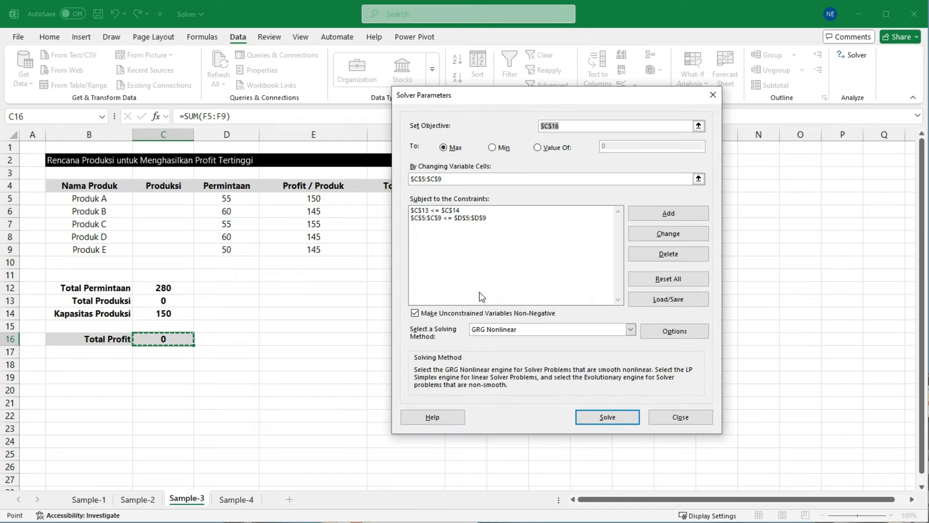
Step: Add a Solver constraint that restricts the Produksi quantities in C5:C9 to integers (int)
key("ctrl+2")
left_click_drag(142, 189, 186, 259)
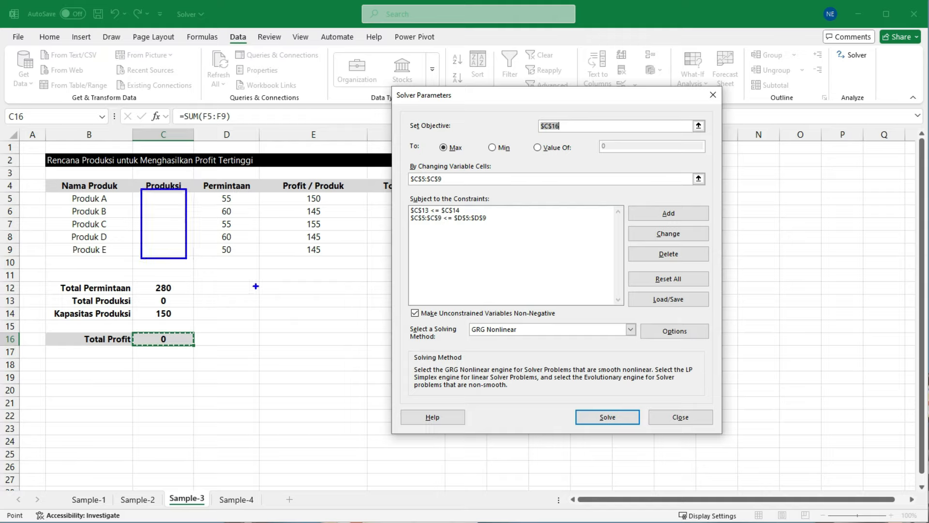
key("Escape")
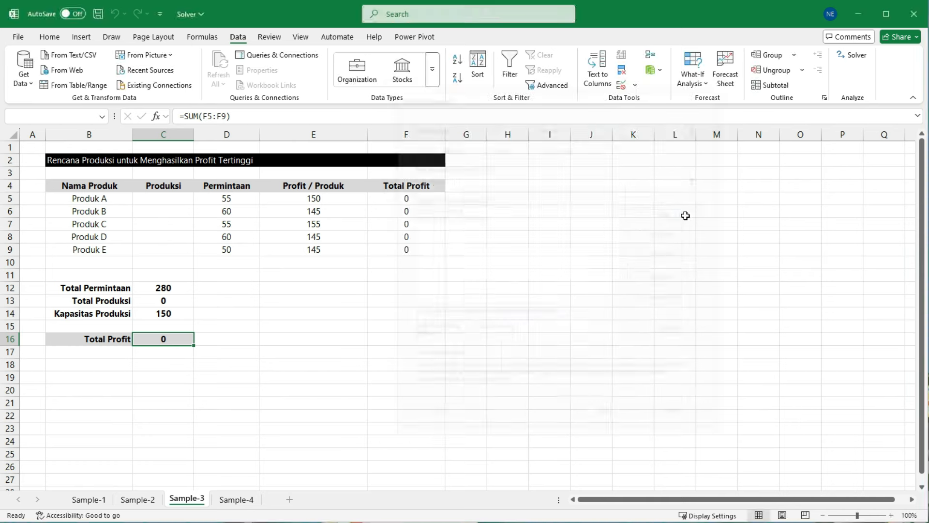
left_click(684, 214)
left_click_drag(154, 200, 165, 251)
left_click(570, 264)
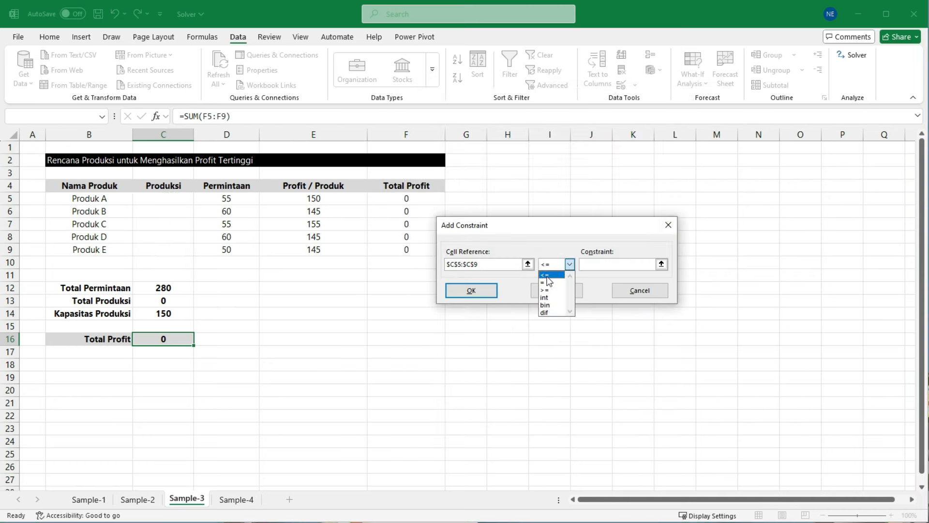
left_click(545, 297)
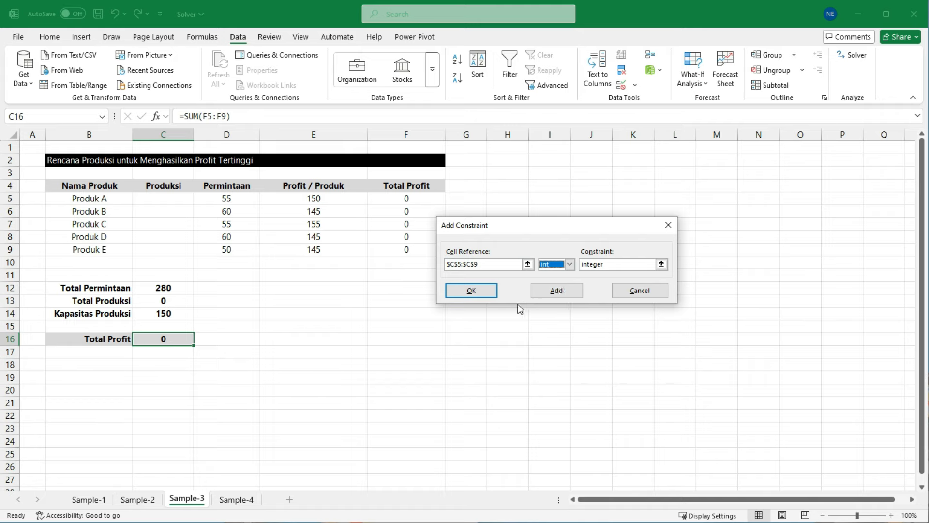
left_click(487, 292)
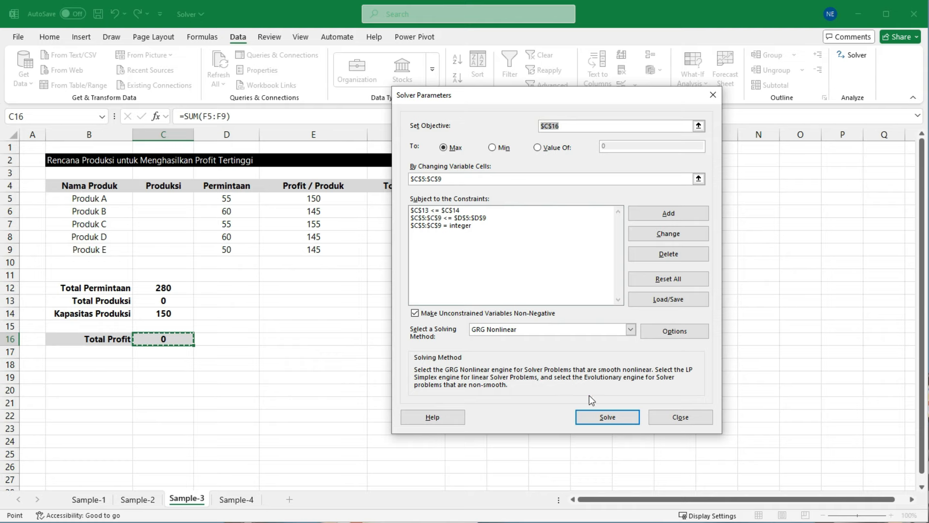
Step: Solve the production plan with GRG Nonlinear and keep the Solver solution
left_click(611, 418)
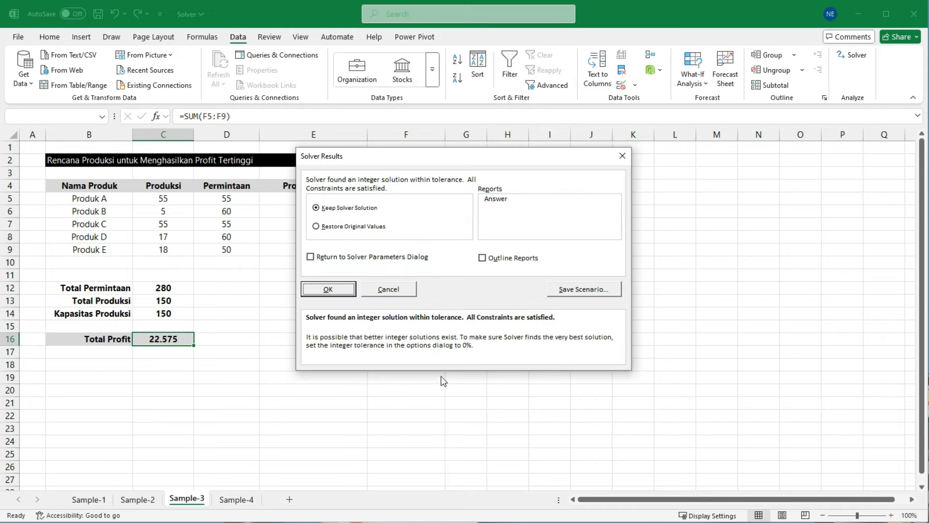
left_click(334, 290)
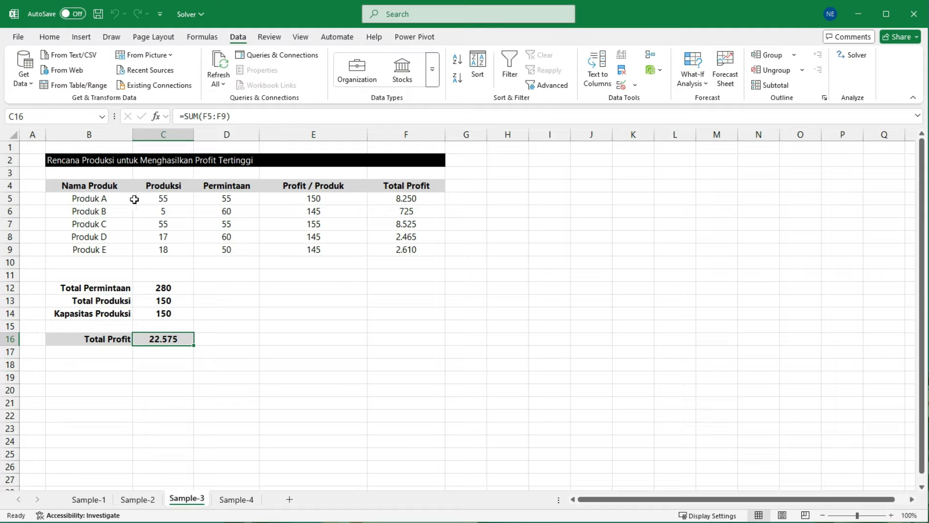
Step: Compare each product's Produksi in C5:C9 with its Permintaan in D5:D9, and check the Kapasitas Produksi in C14
left_click(230, 202)
left_click(179, 199)
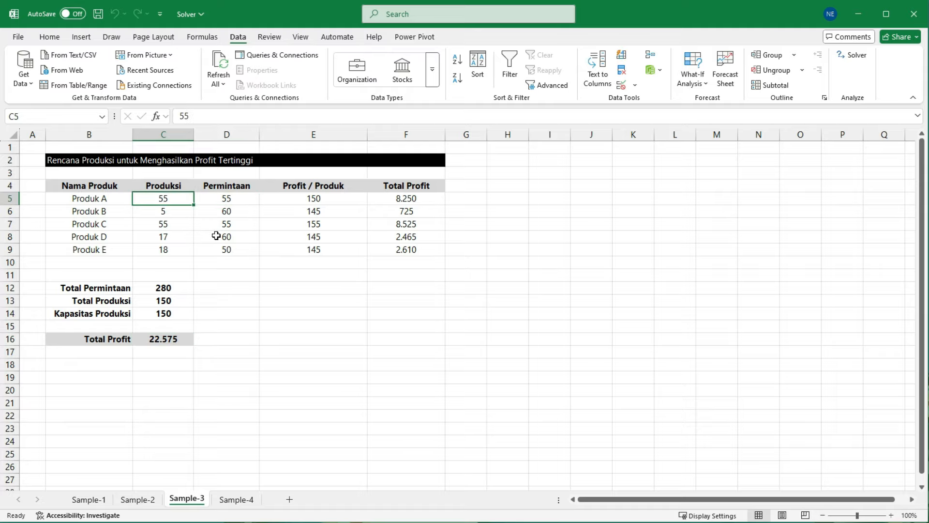
left_click(238, 210)
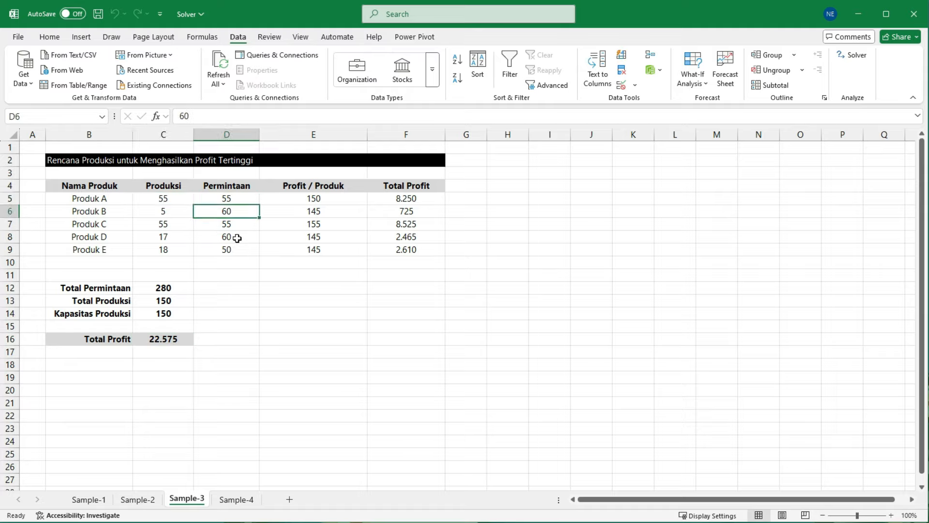
left_click(171, 210)
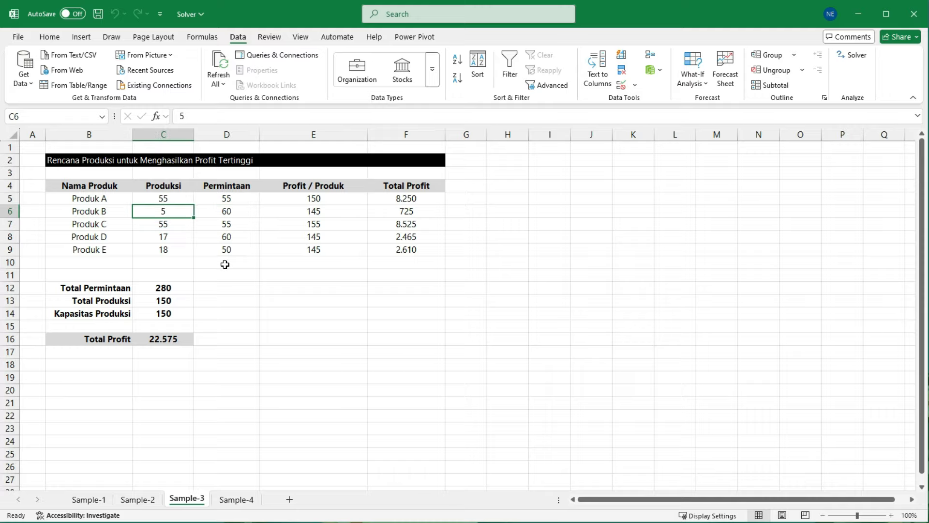
left_click(170, 314)
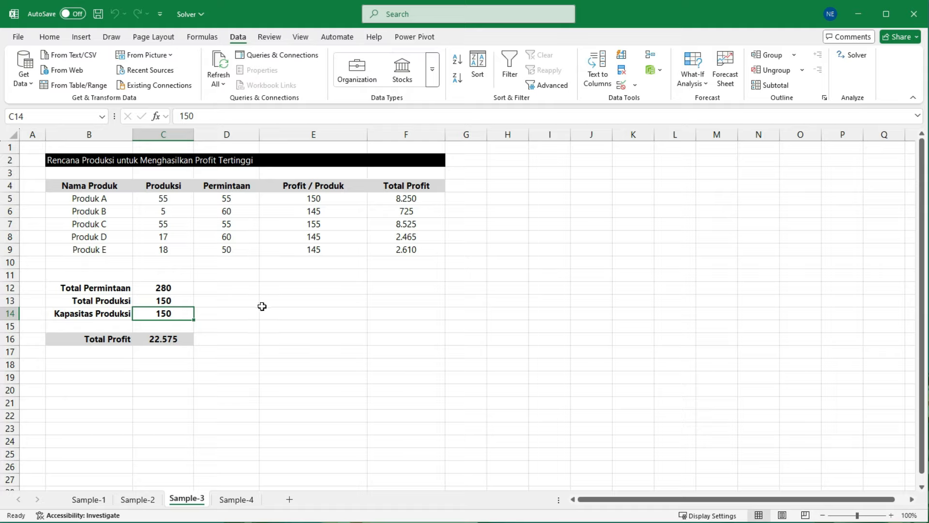
left_click(237, 226)
left_click_drag(151, 224, 238, 224)
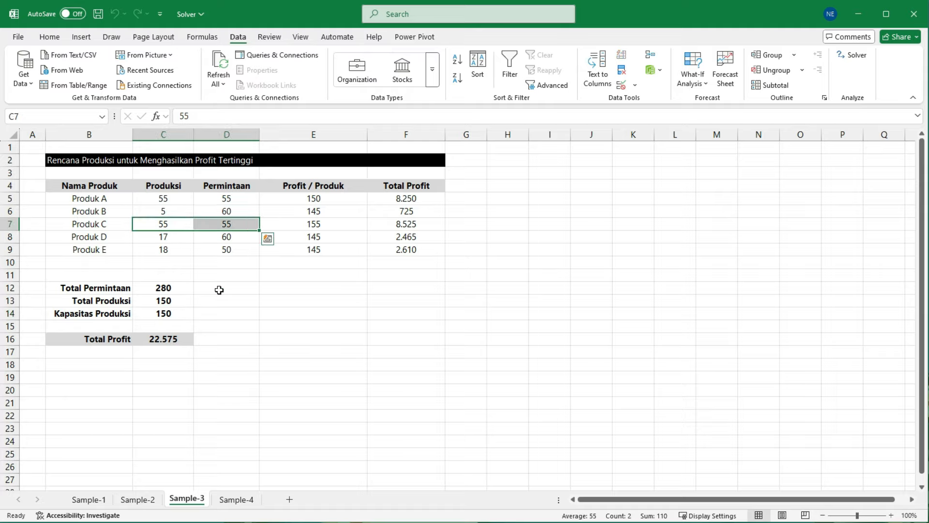
left_click(219, 289)
left_click(239, 239)
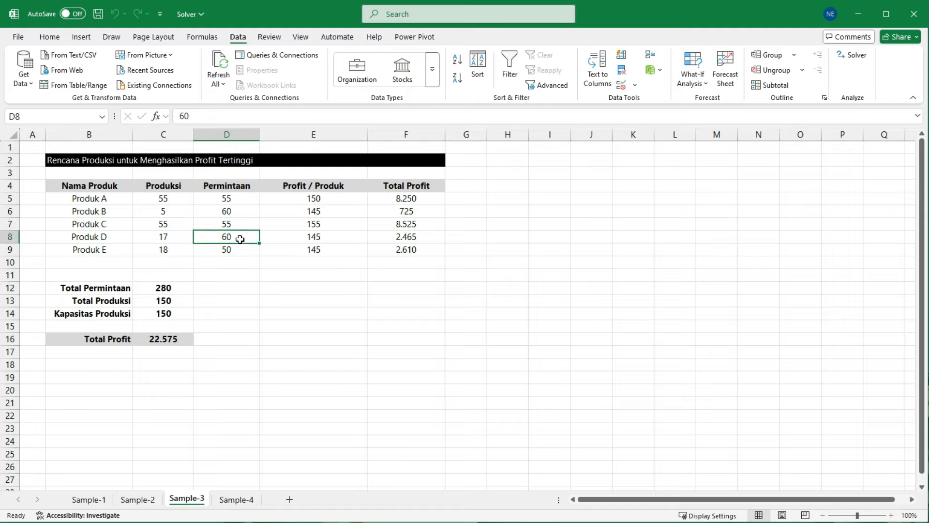
left_click(174, 237)
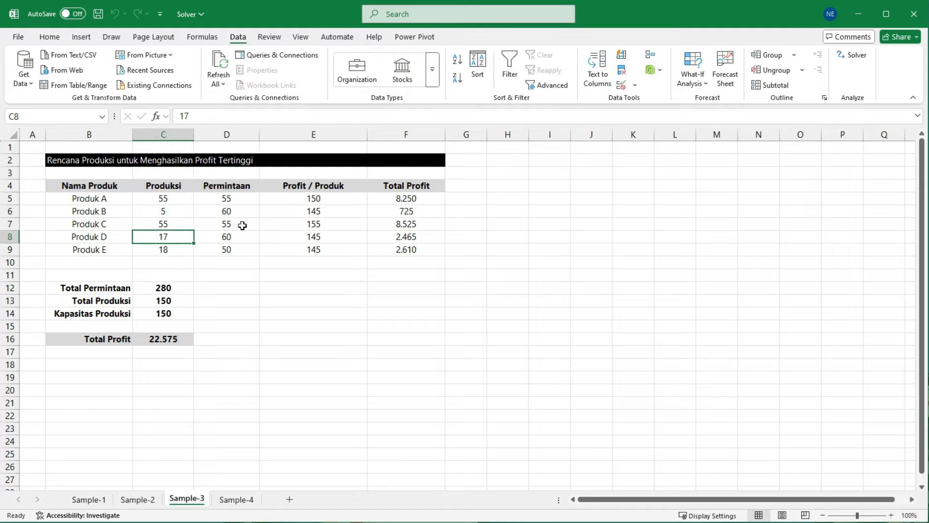
left_click(239, 249)
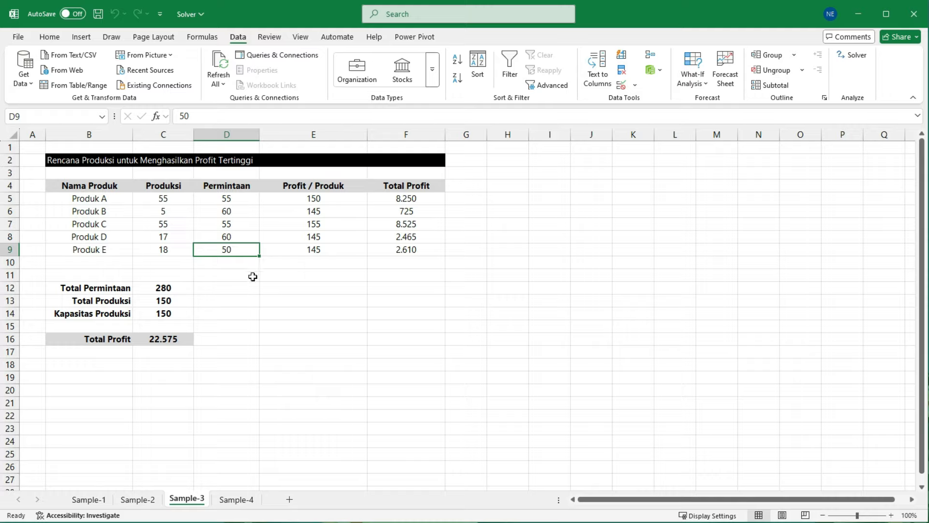
left_click(173, 250)
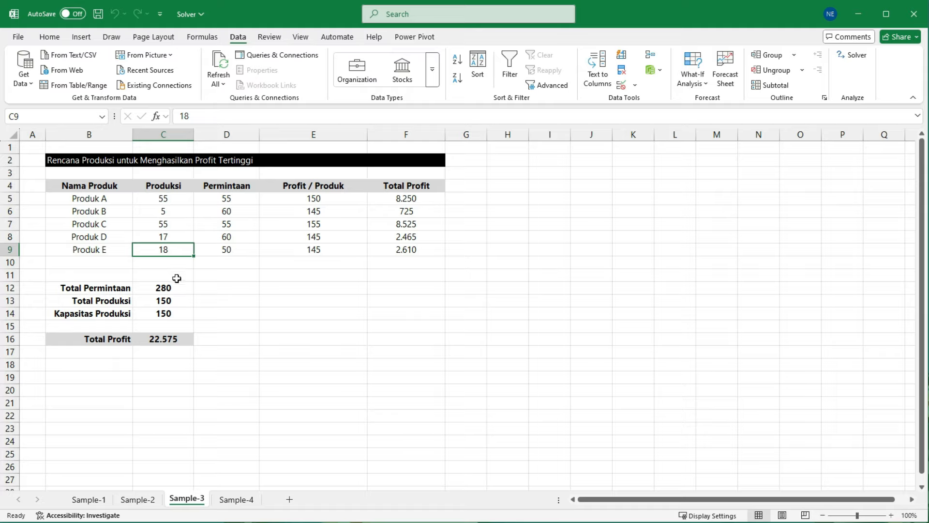
left_click(228, 339)
left_click(179, 315)
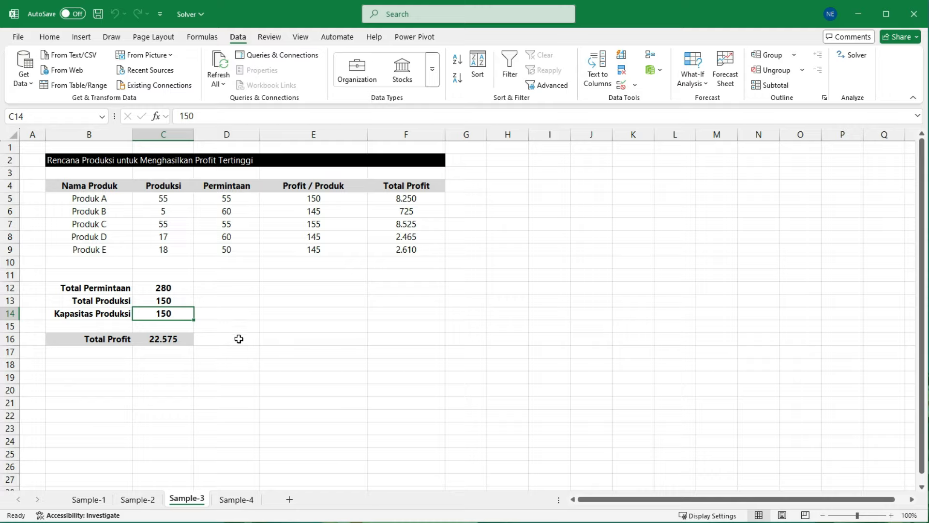
left_click(247, 274)
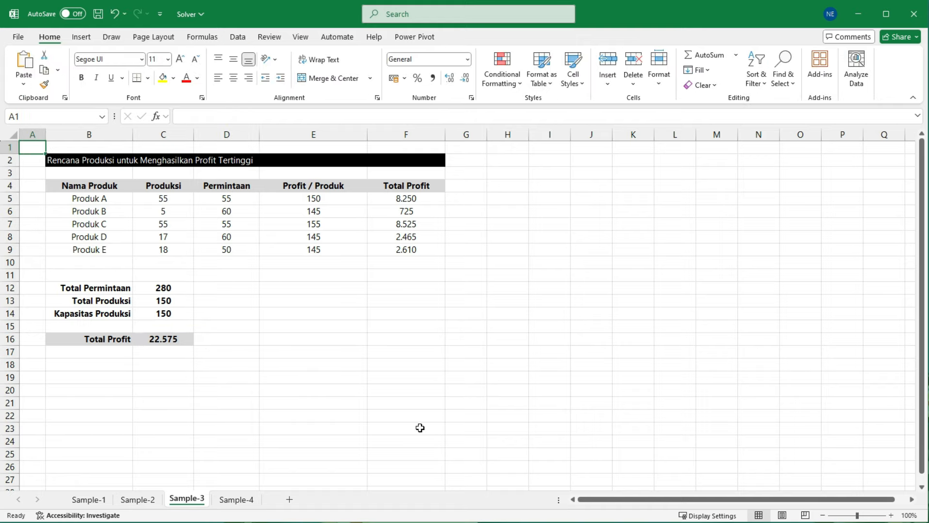
Step: Open the Sample-4 sheet and examine the shipping costs per item from Pabrik 1–4 to Mall A–D
left_click(237, 501)
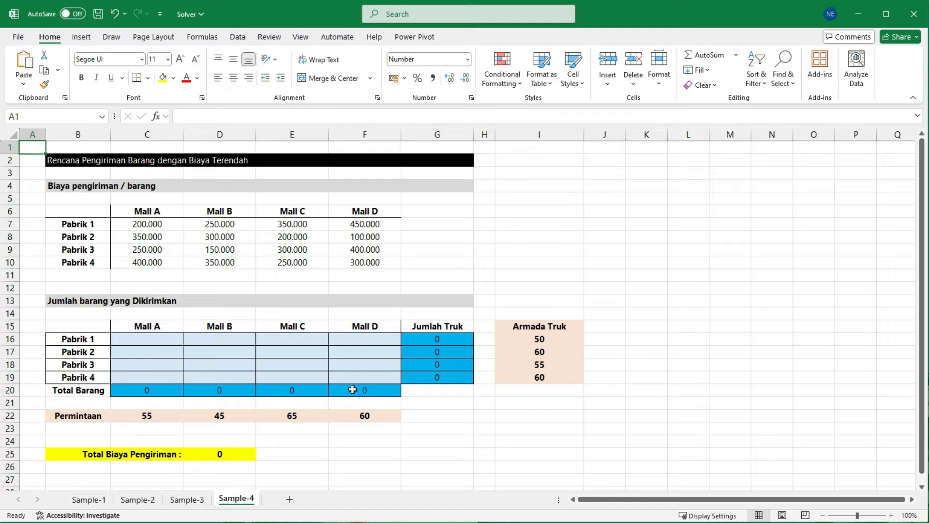
left_click(167, 240)
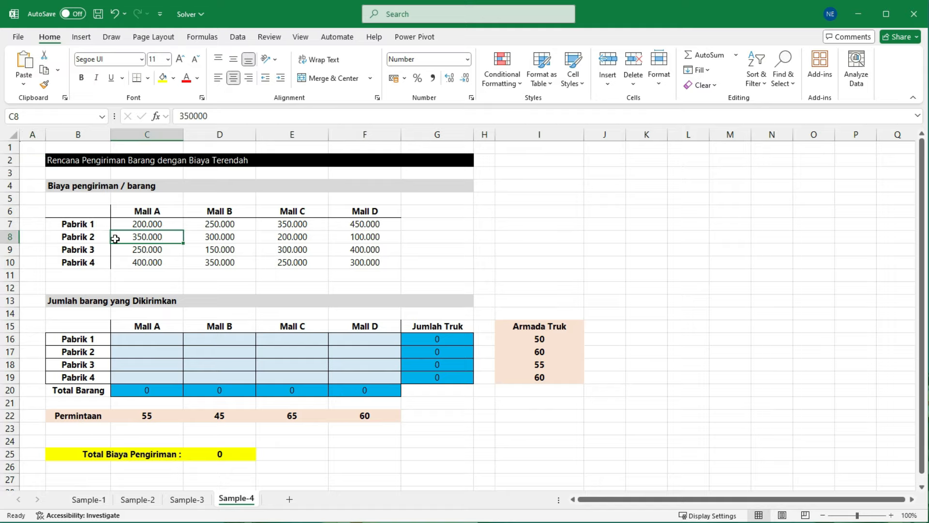
left_click_drag(79, 222, 82, 257)
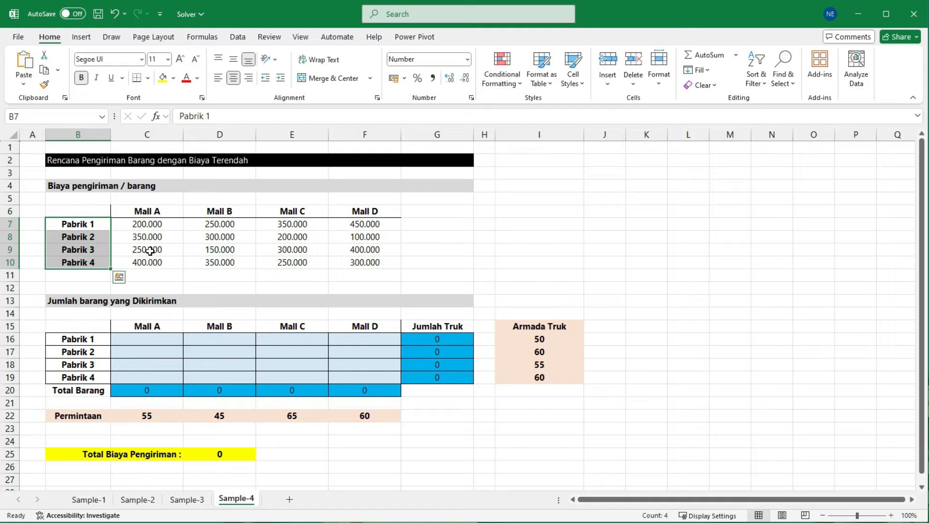
left_click(162, 211)
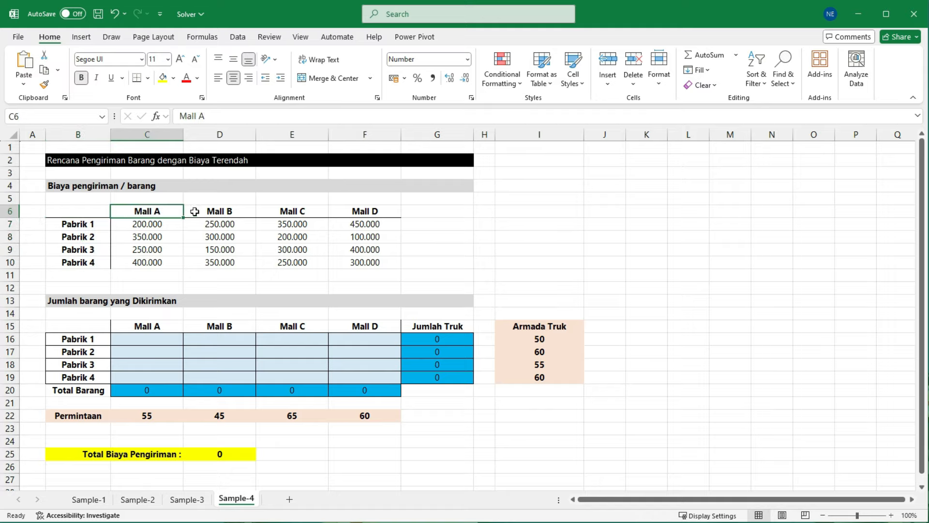
left_click(228, 212)
left_click(296, 211)
left_click(366, 213)
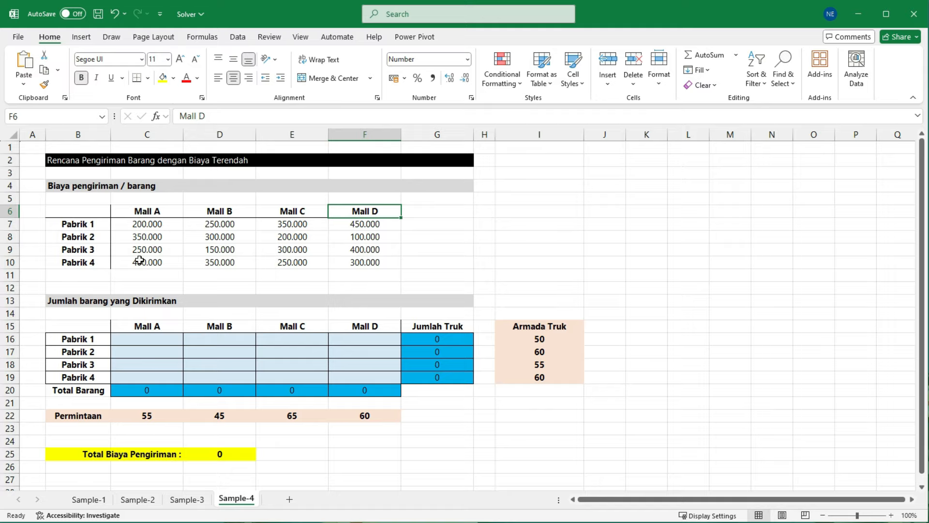
left_click(160, 239)
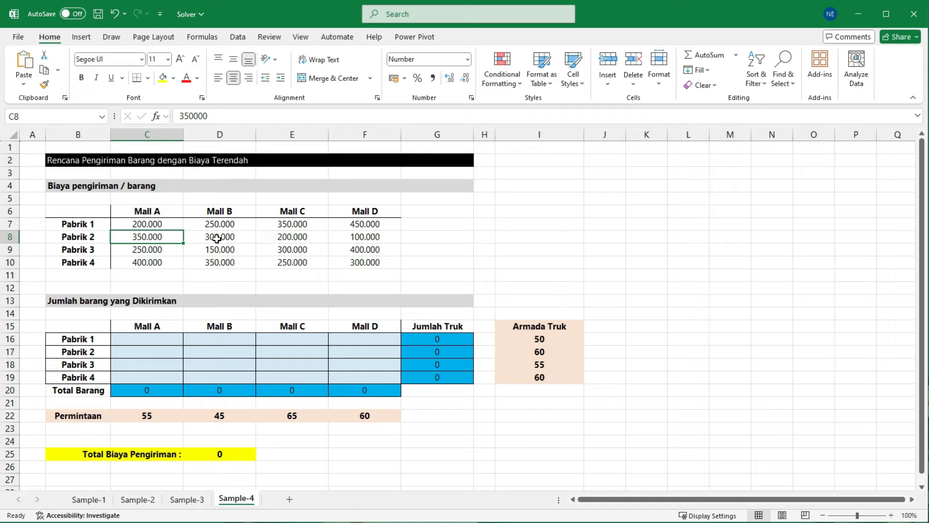
left_click(302, 237)
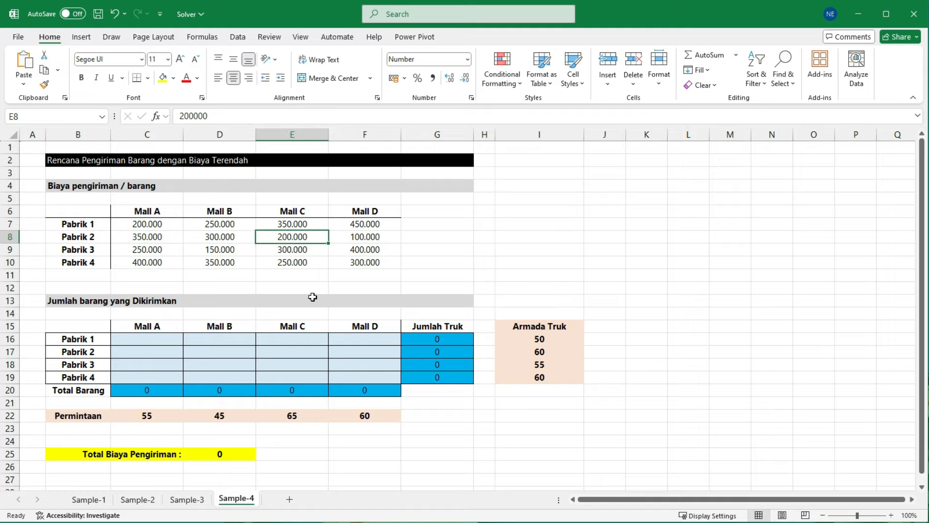
left_click(147, 266)
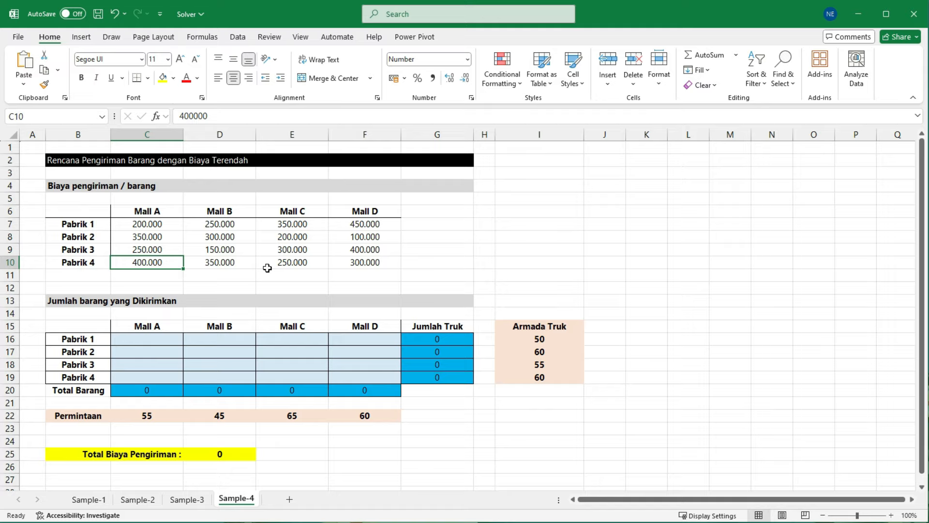
Step: Review the Permintaan values in row 22 for each mall from Mall A to Mall D
left_click(109, 416)
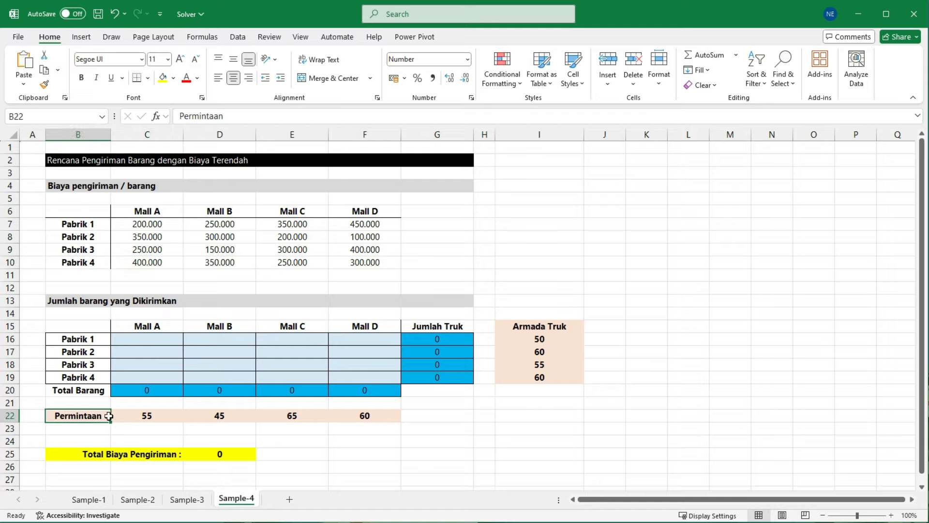
left_click_drag(109, 416, 372, 416)
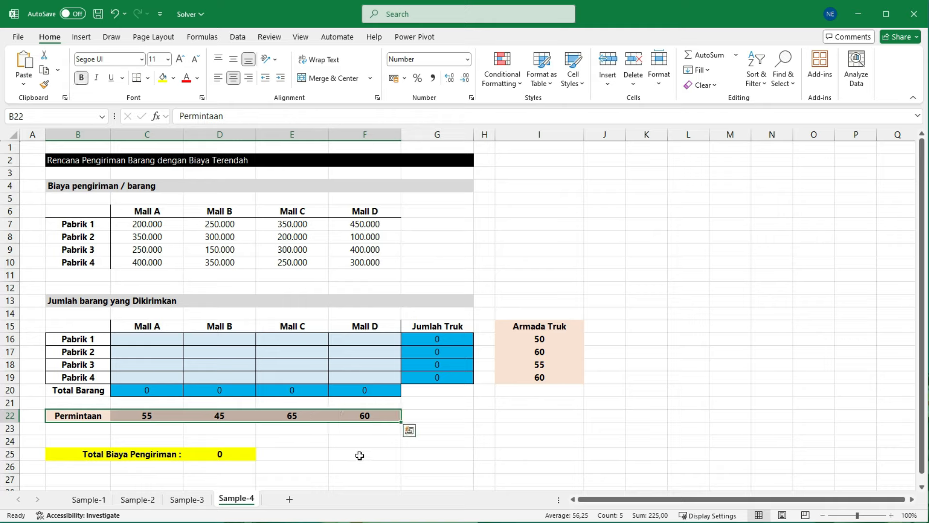
left_click(153, 214)
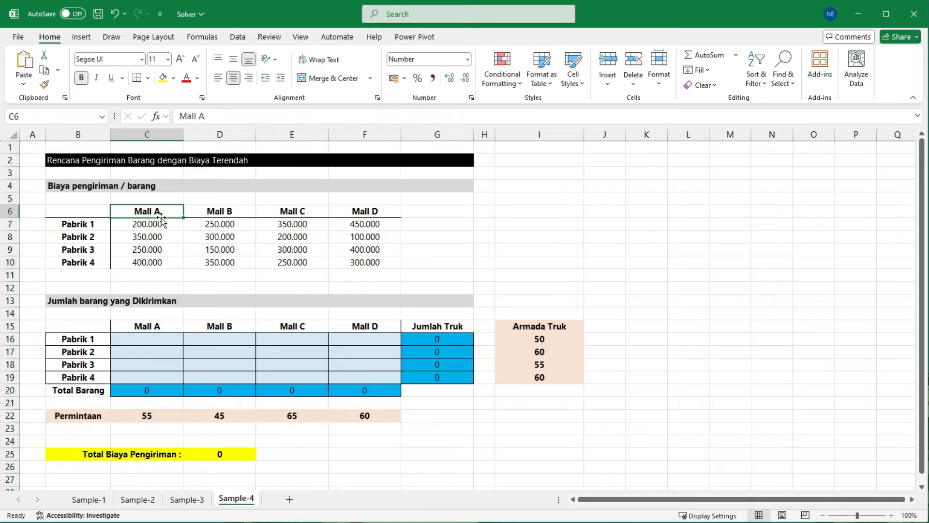
left_click(146, 418)
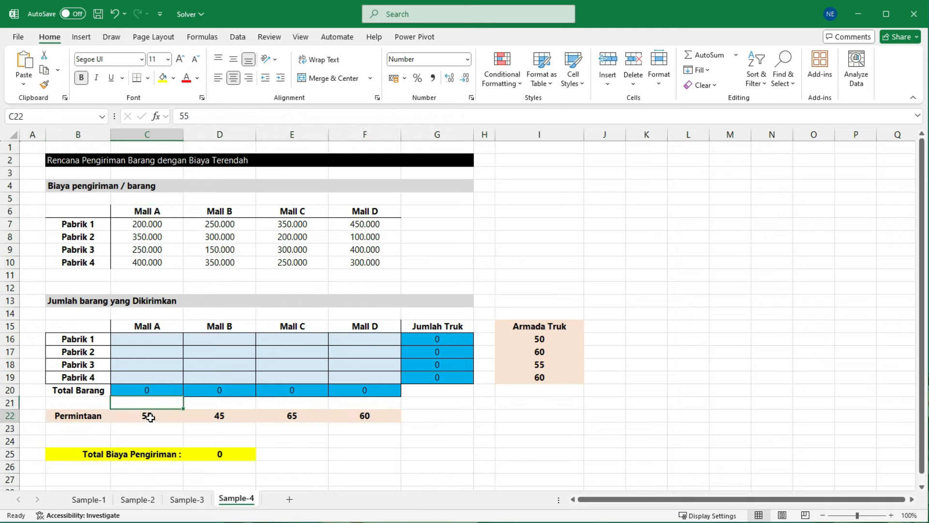
left_click(234, 211)
left_click(227, 417)
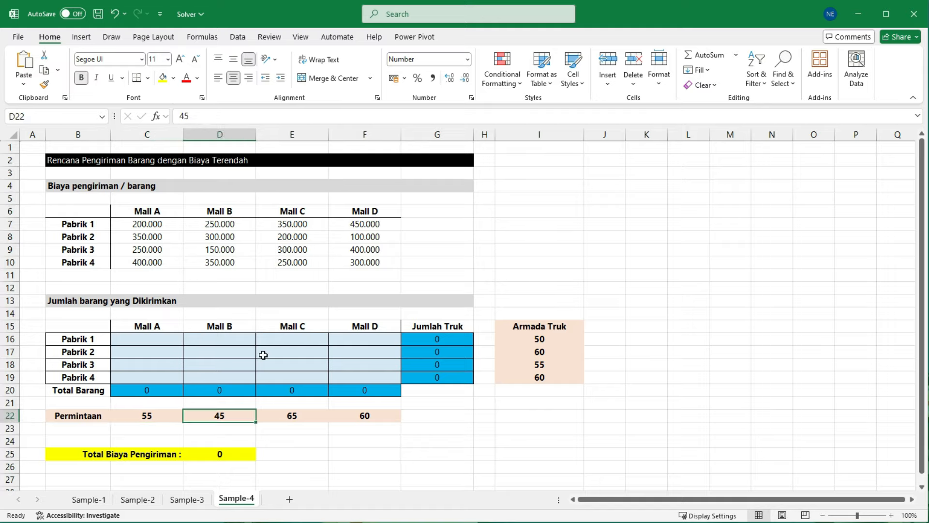
left_click(303, 213)
left_click(290, 416)
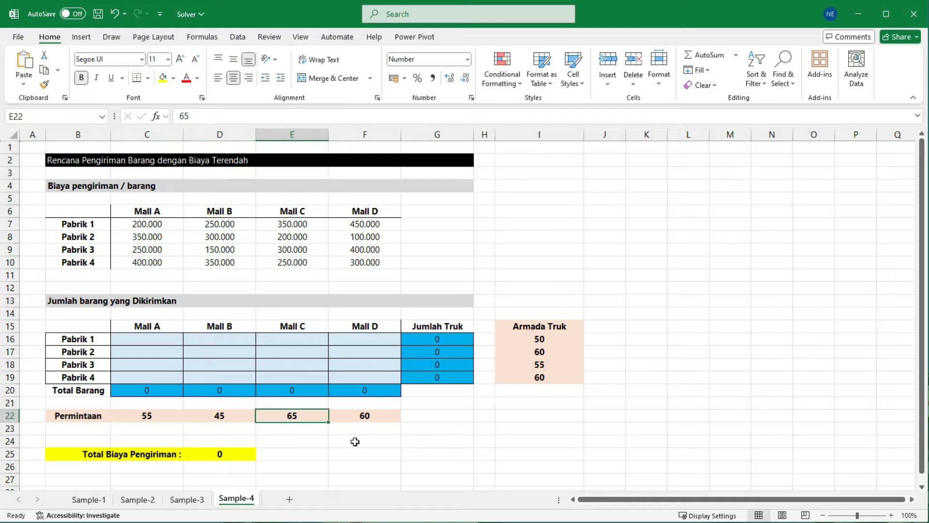
left_click(381, 417)
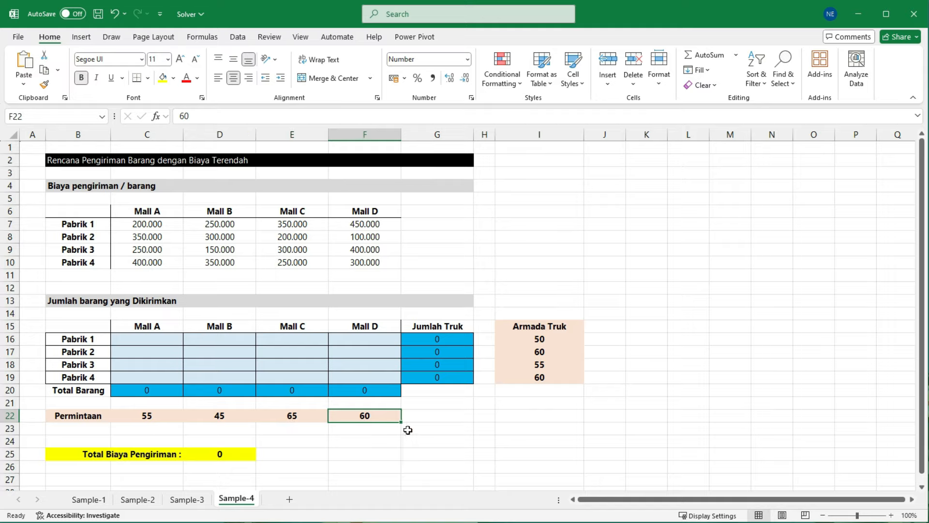
left_click(453, 432)
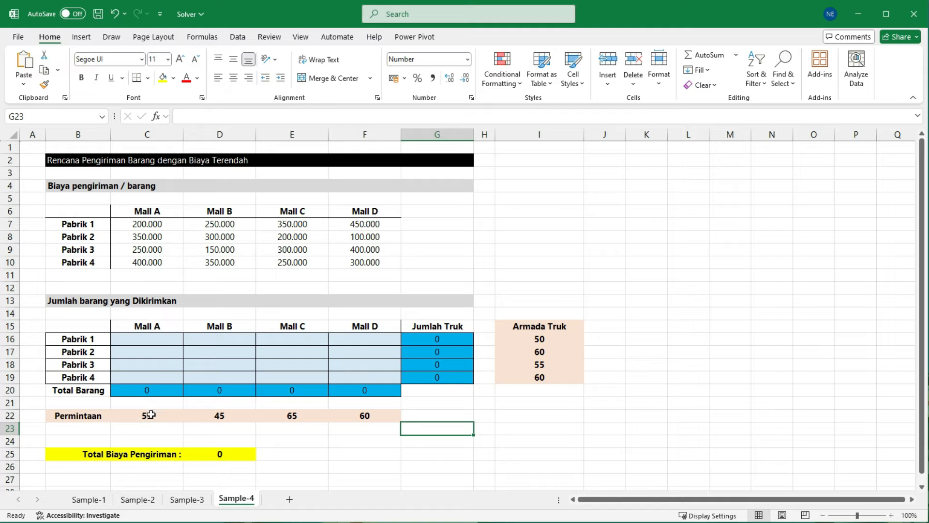
Step: Enter trial shipment quantities 5, 10, 10 and 30 for Mall A from Pabrik 1 to Pabrik 4 in C16:C19
left_click(141, 339)
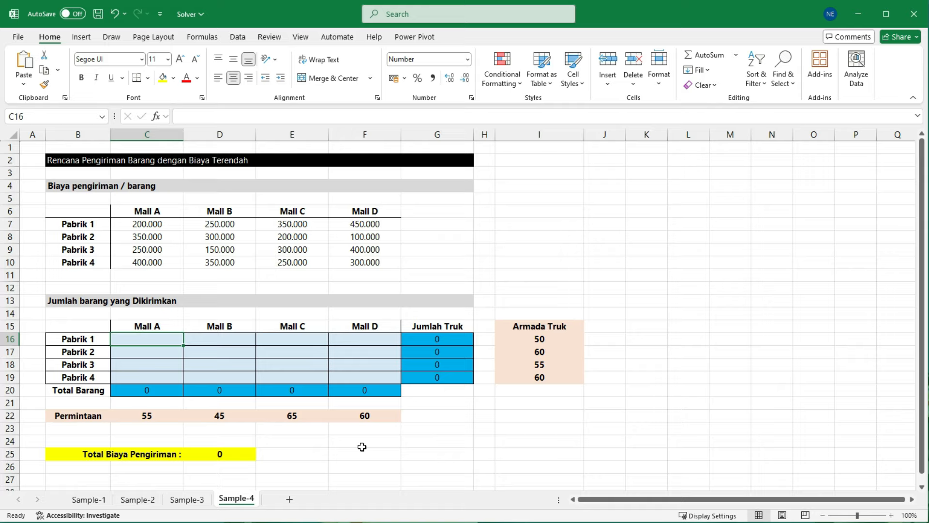
type("5")
key("Return")
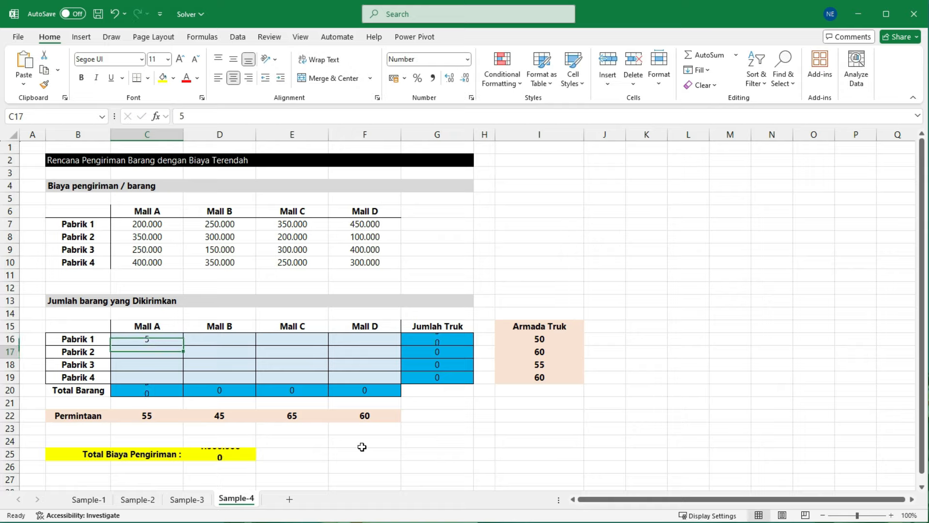
type("10")
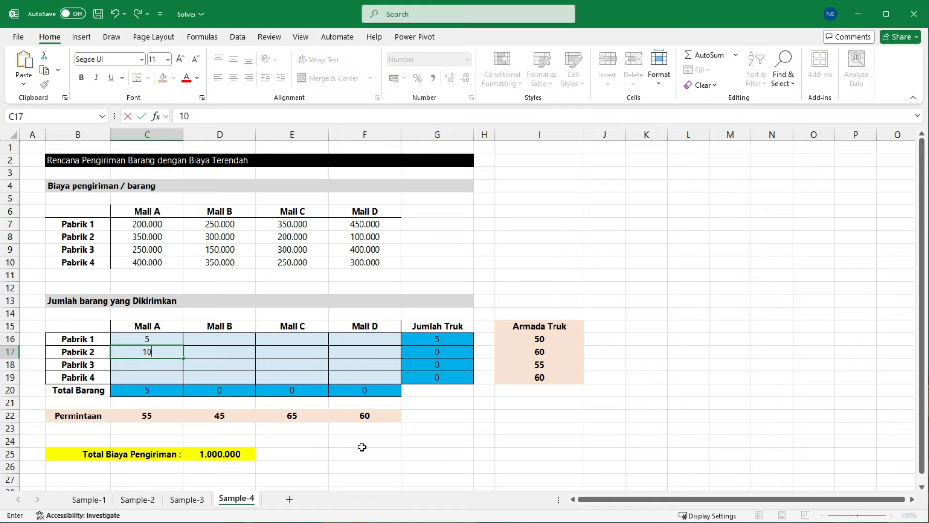
key("Return")
type("10")
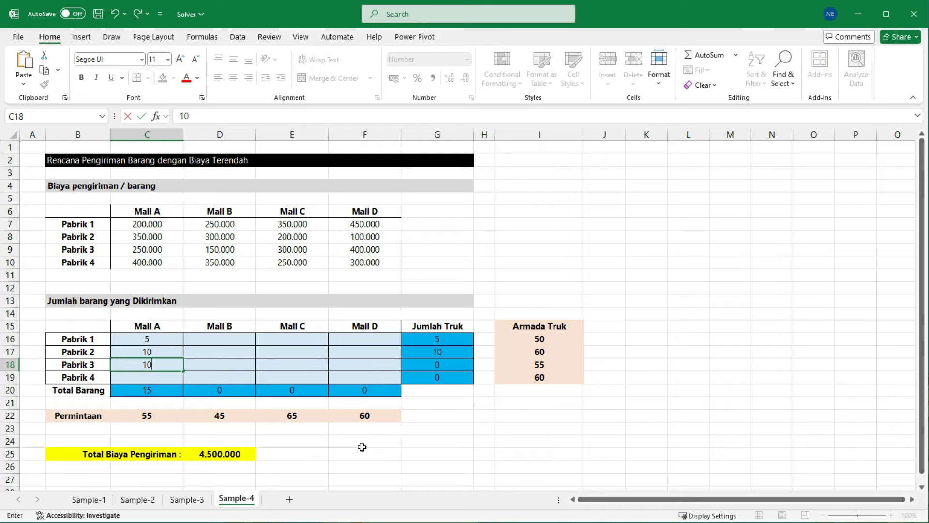
key("Return")
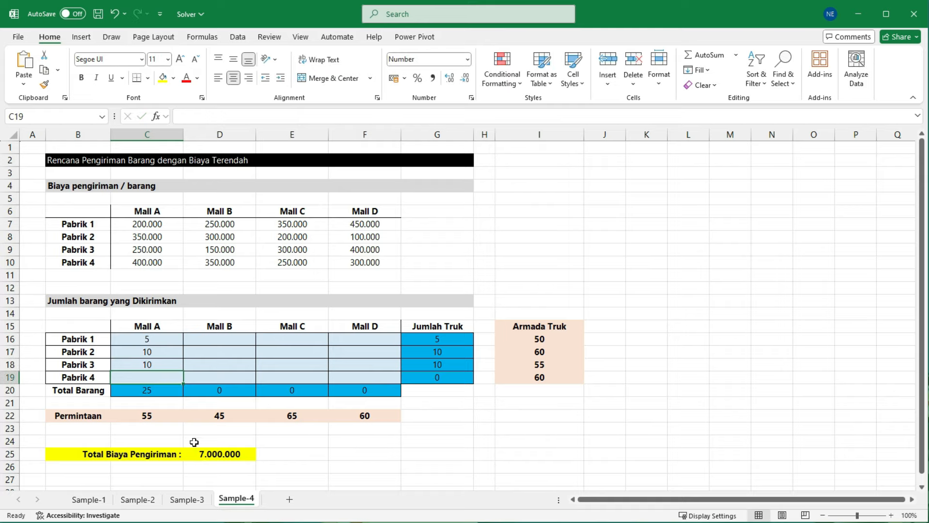
left_click(160, 391)
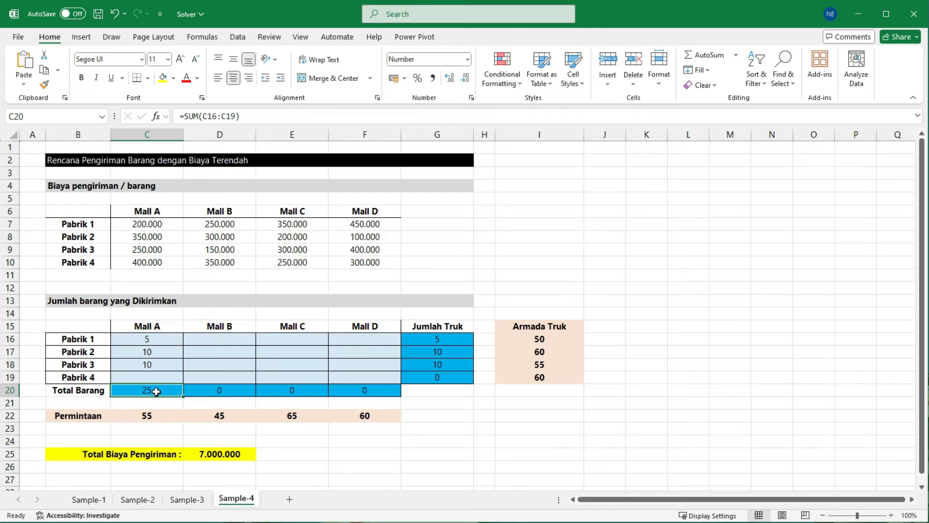
left_click(161, 378)
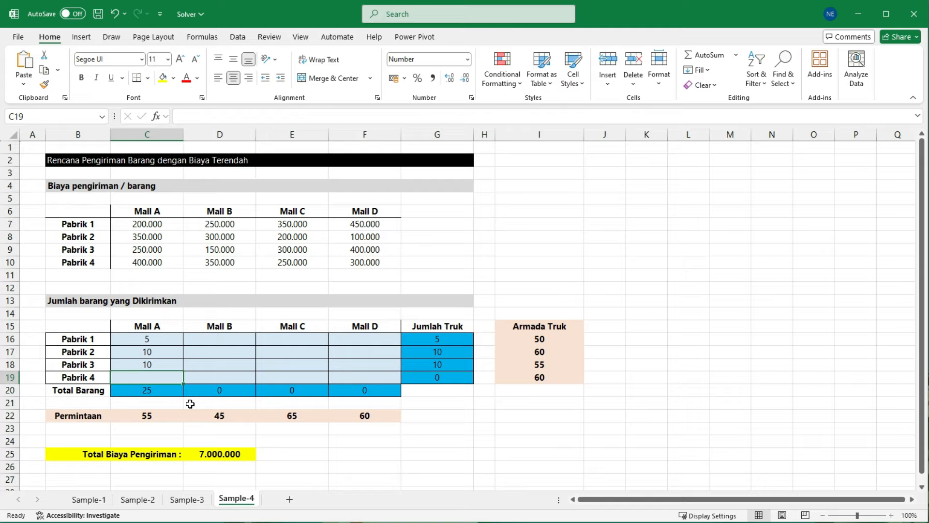
type("30")
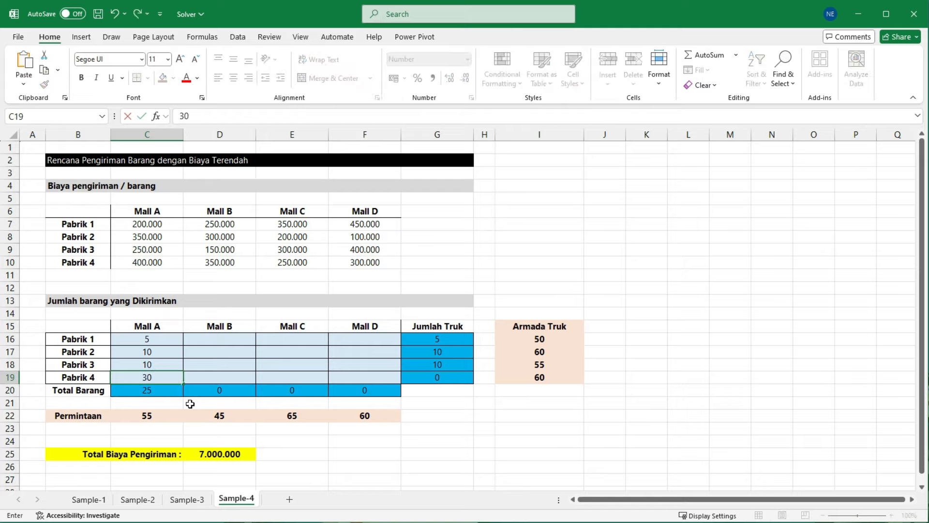
key("Return")
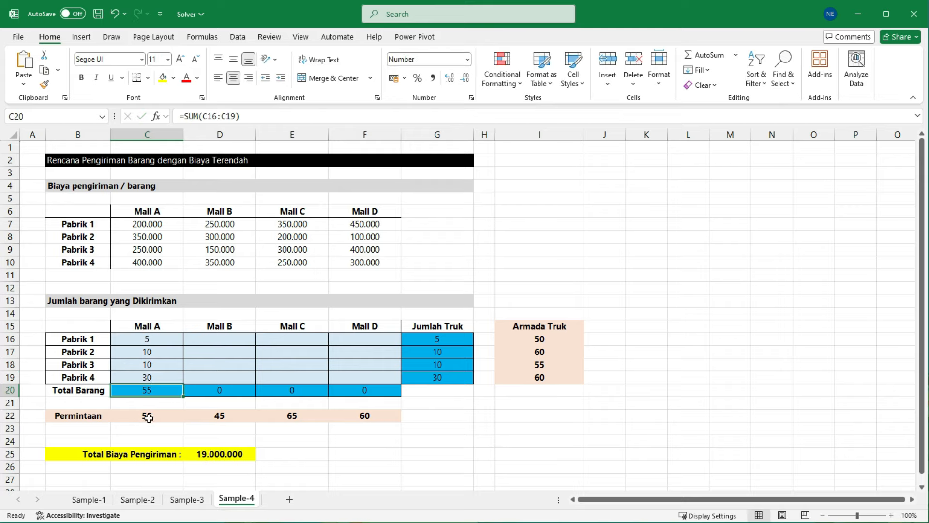
Step: Compare Mall A's Total Barang with its Permintaan, and check the Total Biaya Pengiriman formula in D25
mouse_move(128, 379)
left_mouse_down()
mouse_move(160, 400)
mouse_move(159, 428)
left_mouse_up()
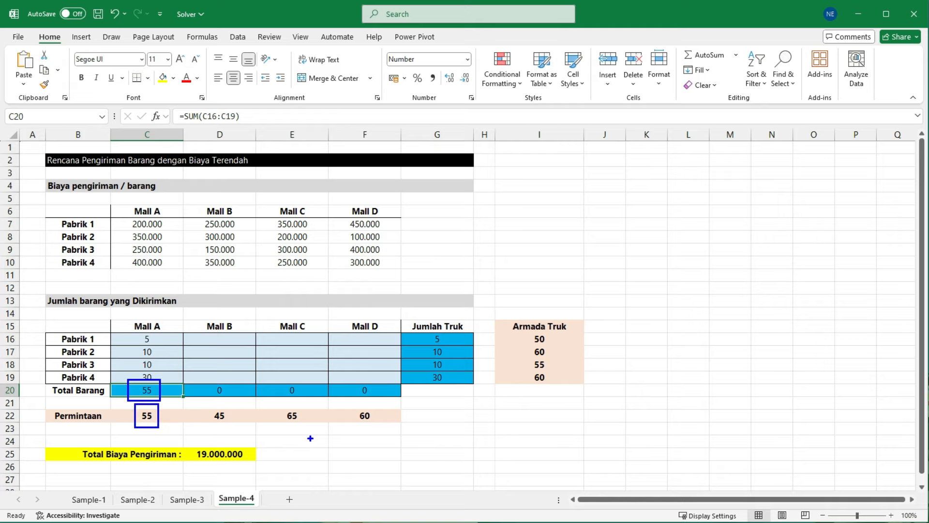
key("Escape")
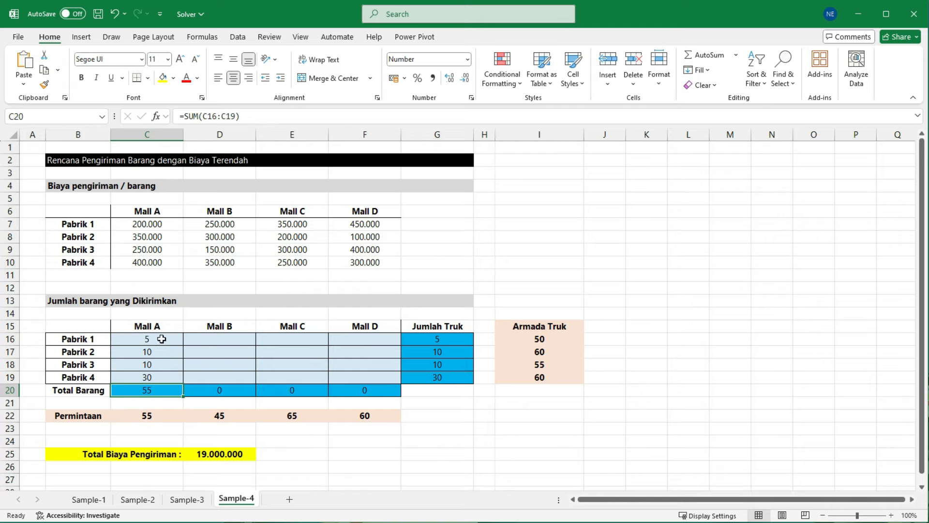
left_click(161, 339)
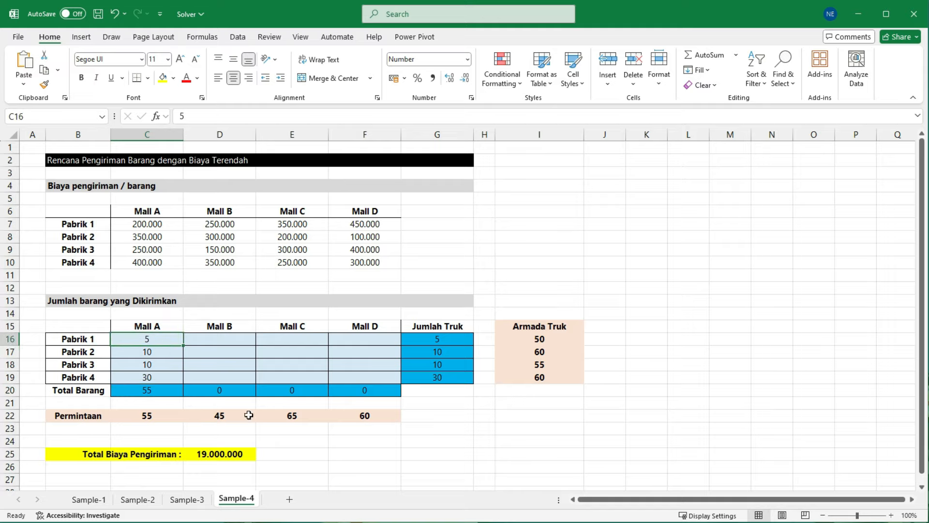
left_click(229, 454)
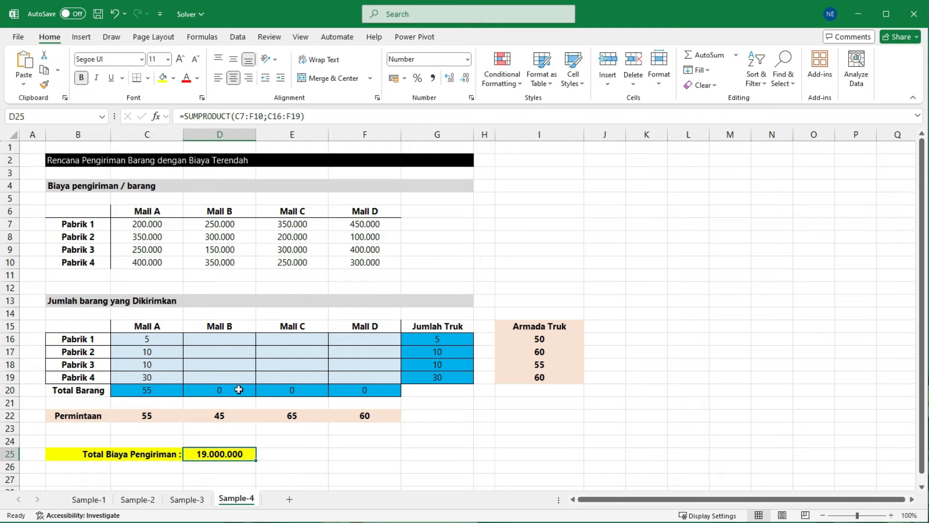
Step: Enter trial shipment quantities 20, 20 and 5 for Mall B from Pabrik 1 to Pabrik 3 in D16:D18
left_click(231, 342)
left_click(291, 343)
left_click(345, 341)
left_click(222, 343)
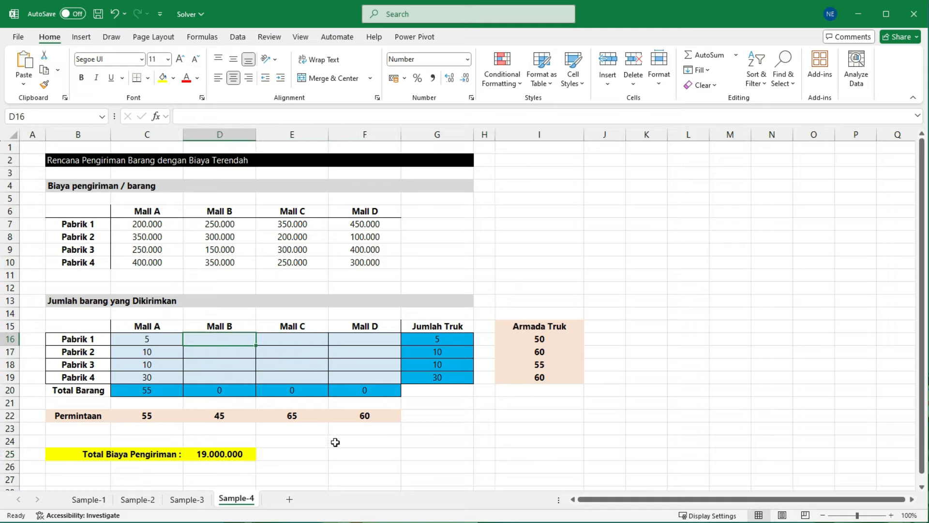
type("20")
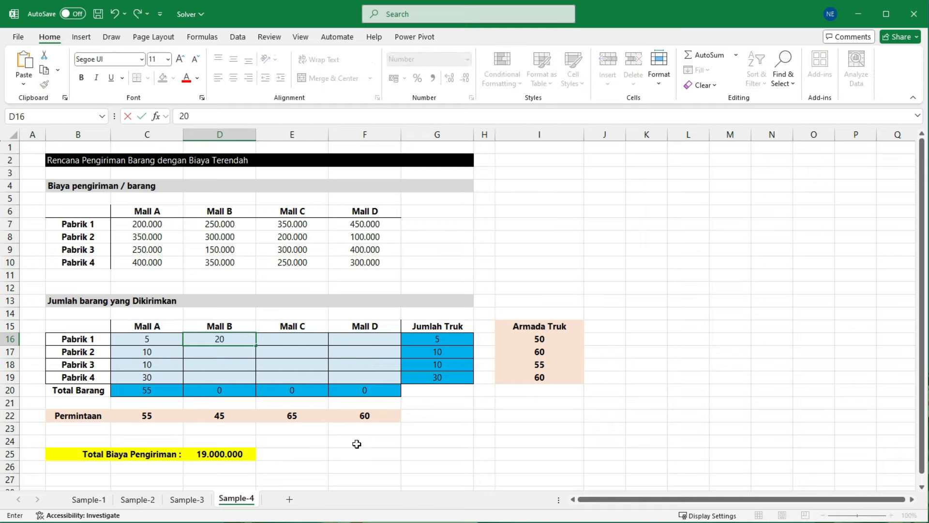
key("Return")
type("20")
key("Return")
type("5")
key("Return")
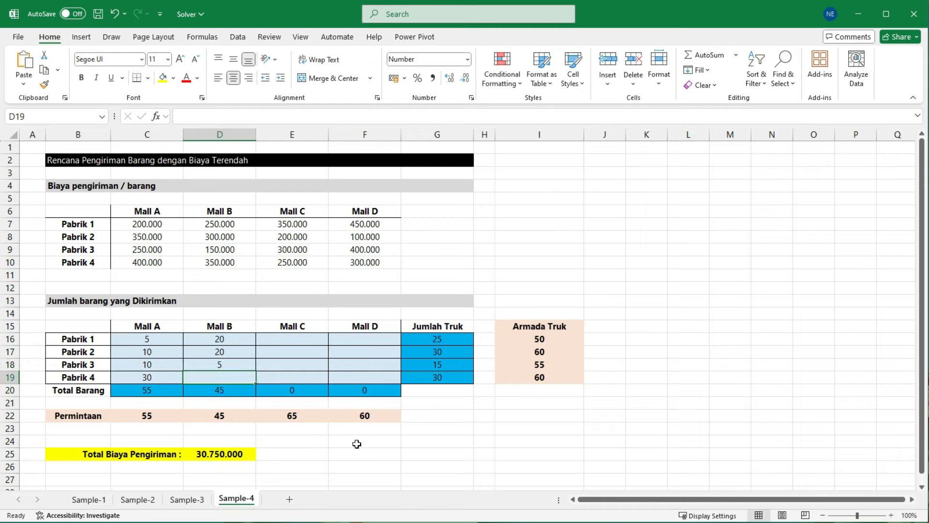
Step: Compare Mall B's Total Barang with its Permintaan, then check the total shipping cost and the unfilled Mall C and Mall D cells
left_click(229, 393)
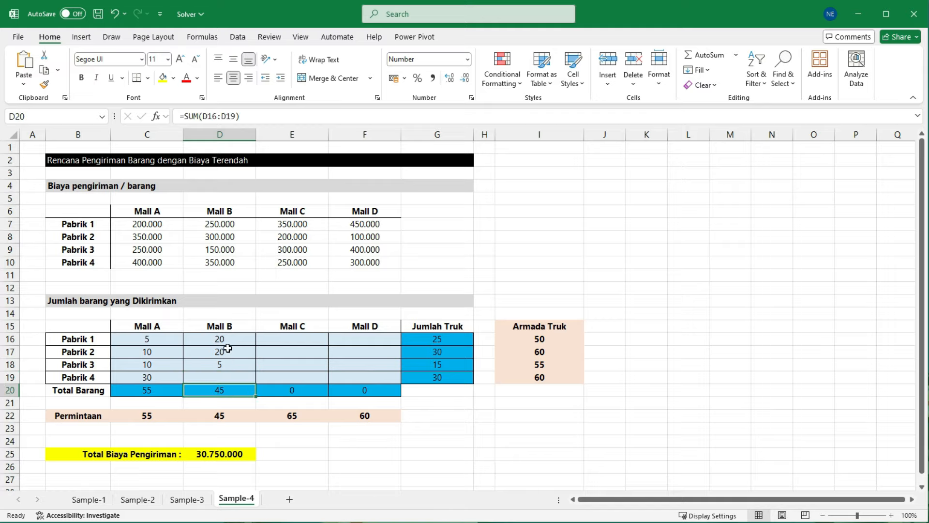
left_click_drag(225, 339, 228, 356)
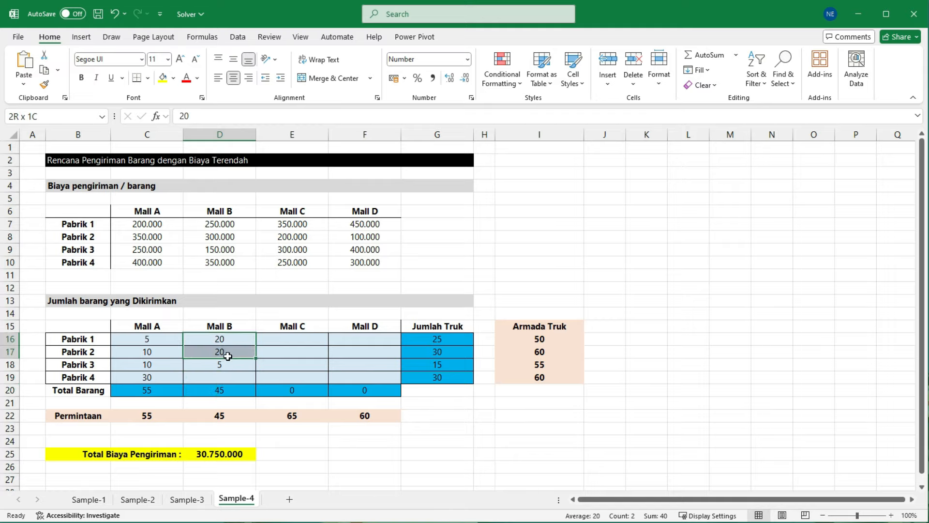
left_click(228, 393)
left_click(228, 417)
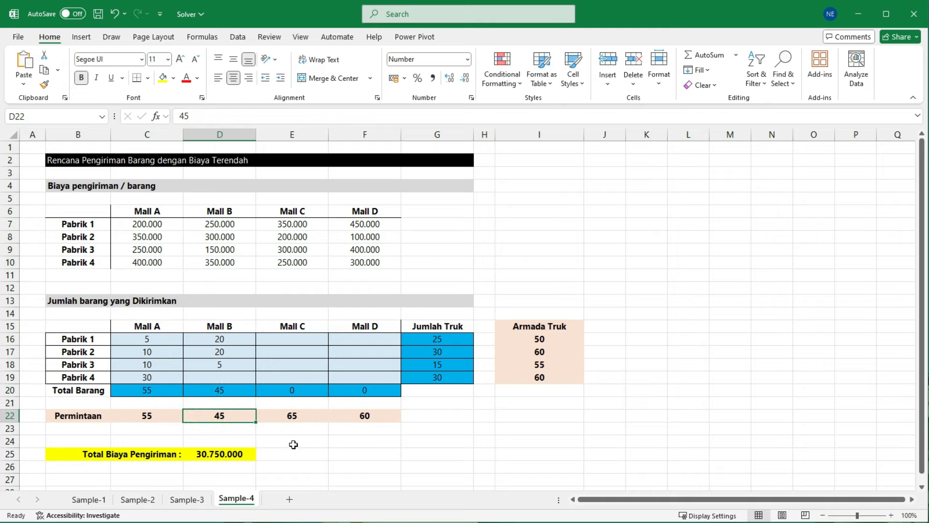
left_click(233, 455)
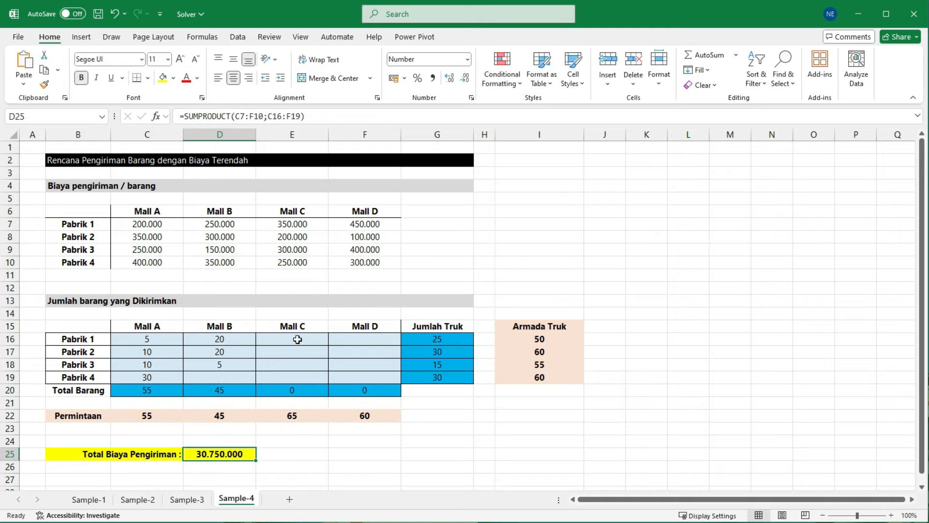
left_click_drag(296, 339, 297, 364)
left_click_drag(351, 340, 357, 363)
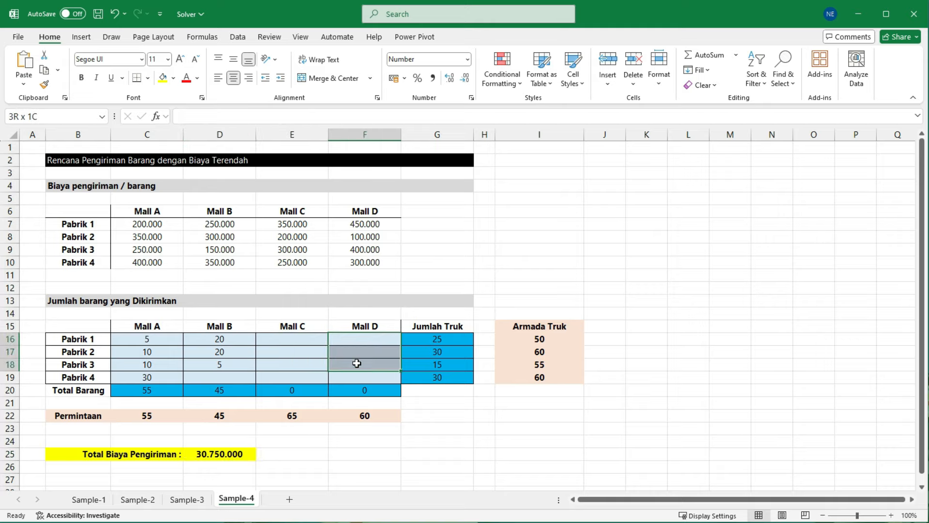
left_click(448, 449)
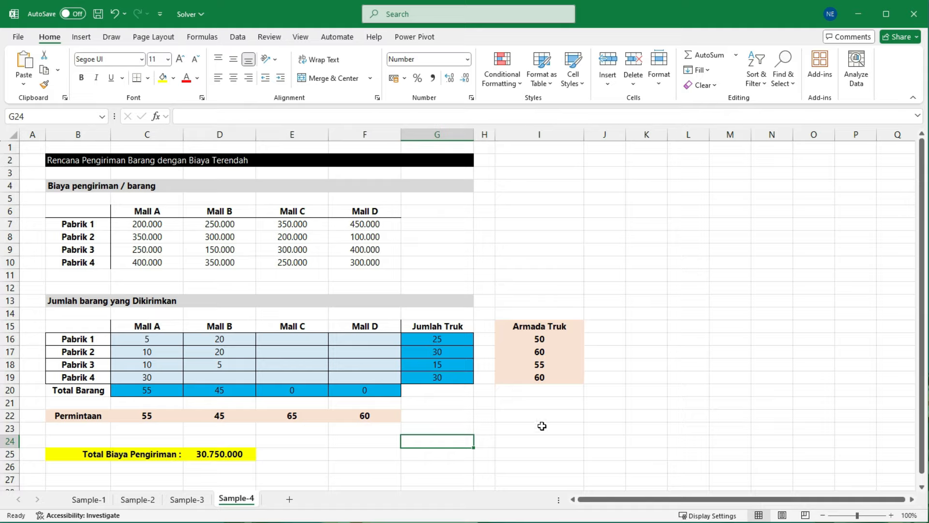
Step: Review the Armada Truk limits in I16:I19 for Pabrik 1 to Pabrik 4
left_click(88, 339)
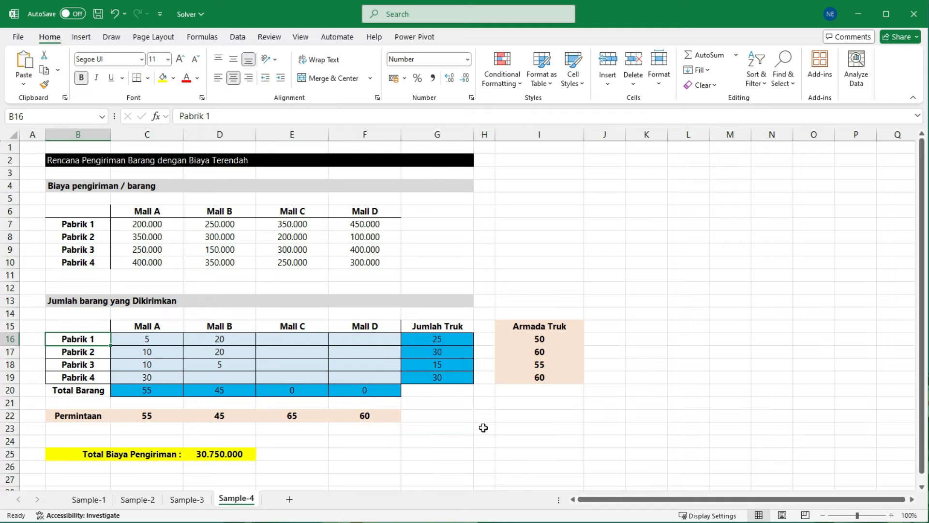
left_click(553, 340)
left_click(553, 353)
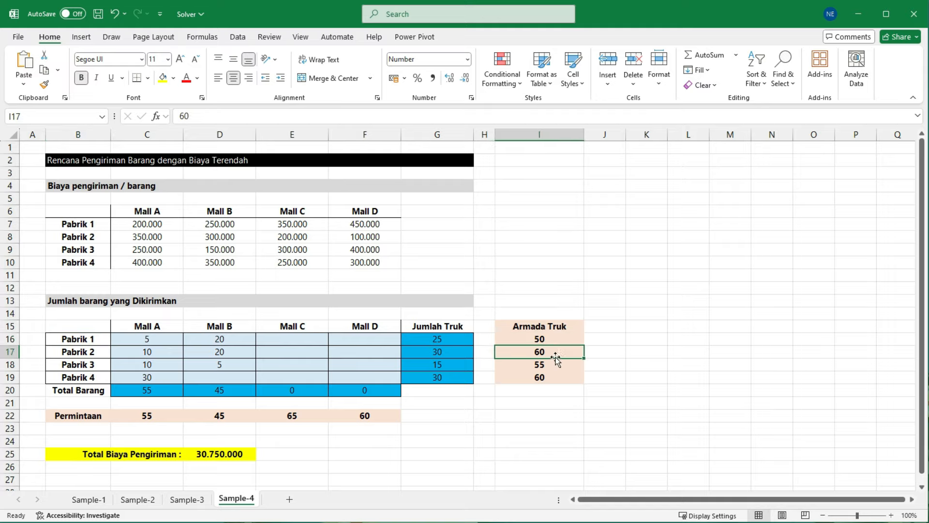
left_click(554, 365)
left_click(553, 376)
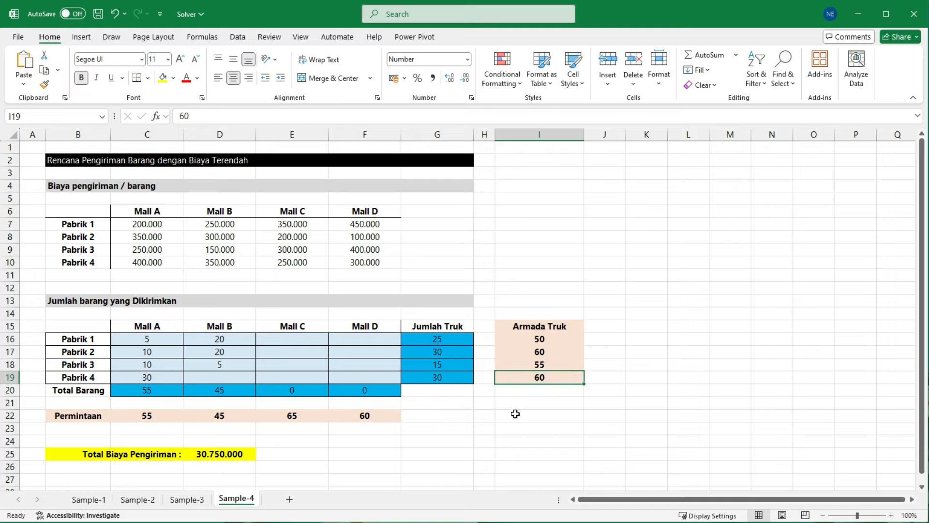
left_click(486, 415)
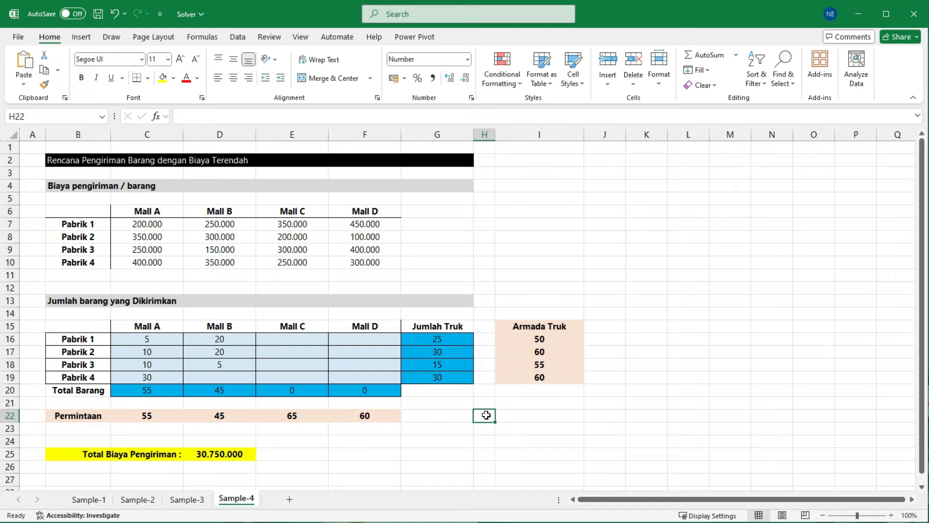
Step: Clear all trial shipment quantities from C16:F19
left_click_drag(149, 340, 347, 378)
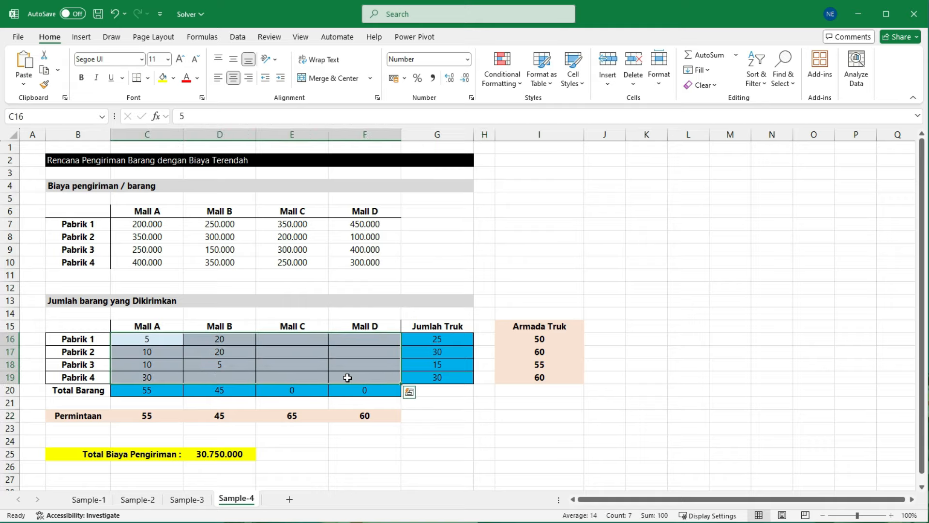
key("Delete")
left_click(146, 339)
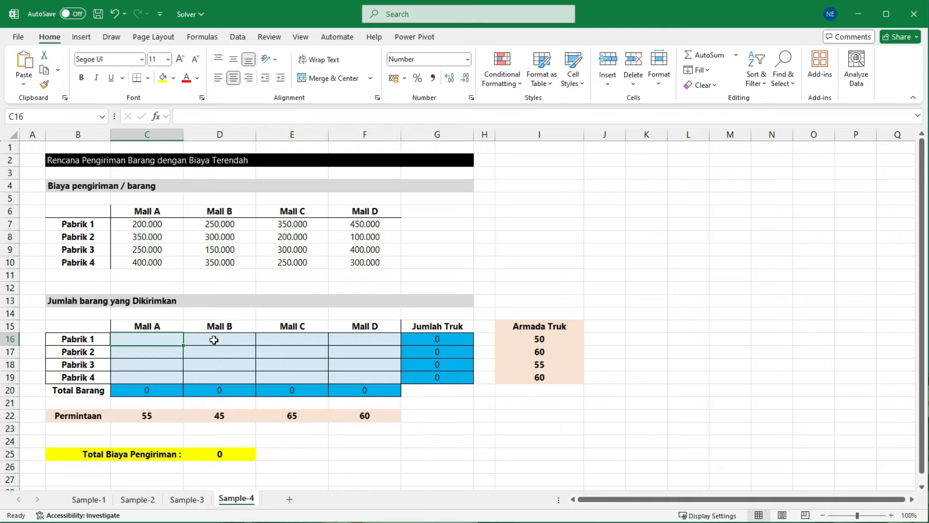
left_click(214, 340)
left_click(275, 342)
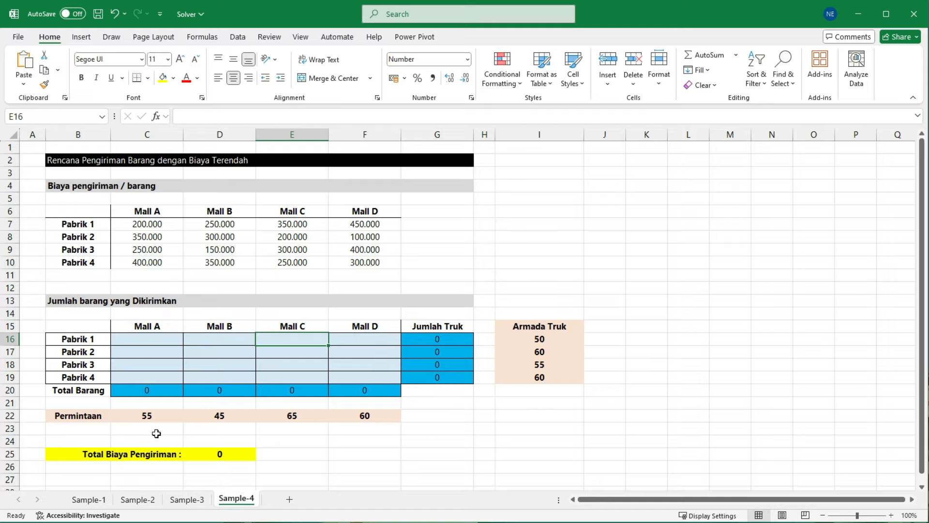
Step: Review the Permintaan row and Armada Truk column as limits, and Total Biaya Pengiriman as the objective
mouse_move(130, 402)
left_mouse_down()
mouse_move(226, 419)
mouse_move(404, 426)
left_mouse_up()
mouse_move(490, 312)
left_mouse_down()
mouse_move(520, 326)
mouse_move(594, 401)
left_mouse_up()
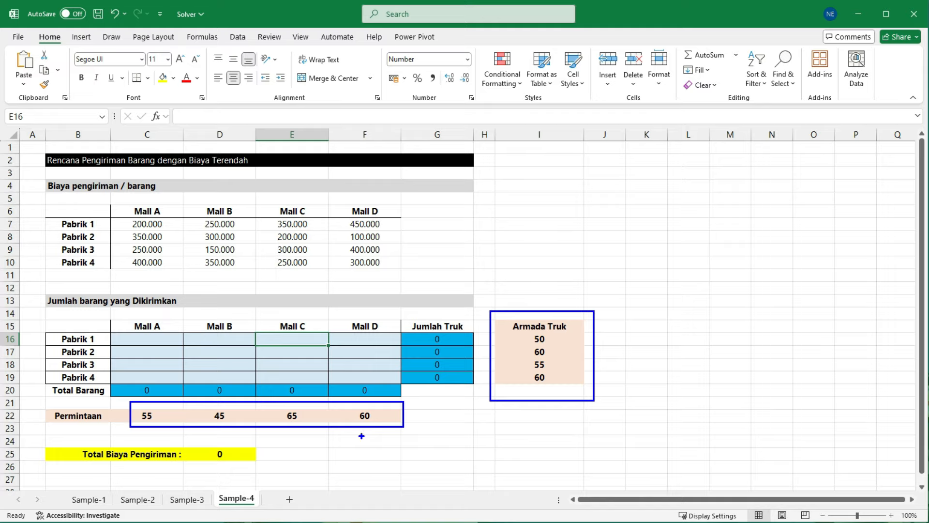
left_click_drag(69, 443, 376, 455)
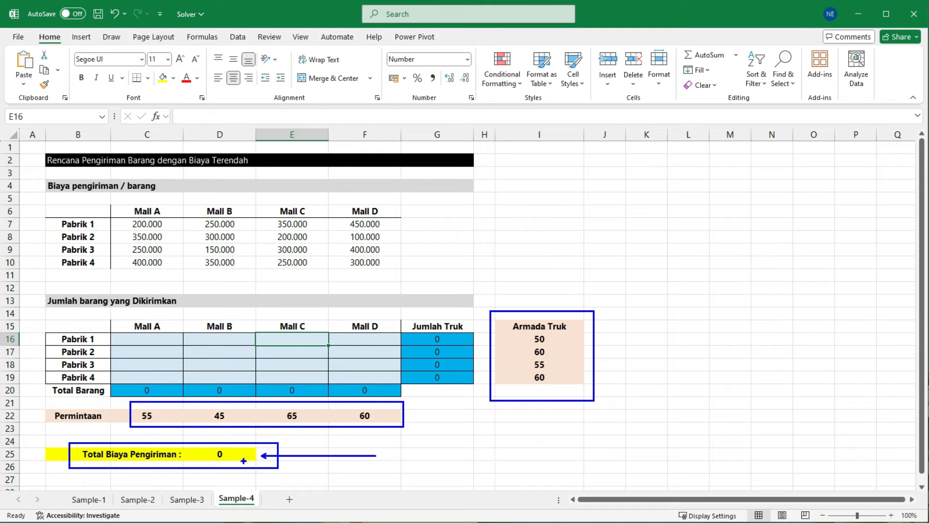
key("Escape")
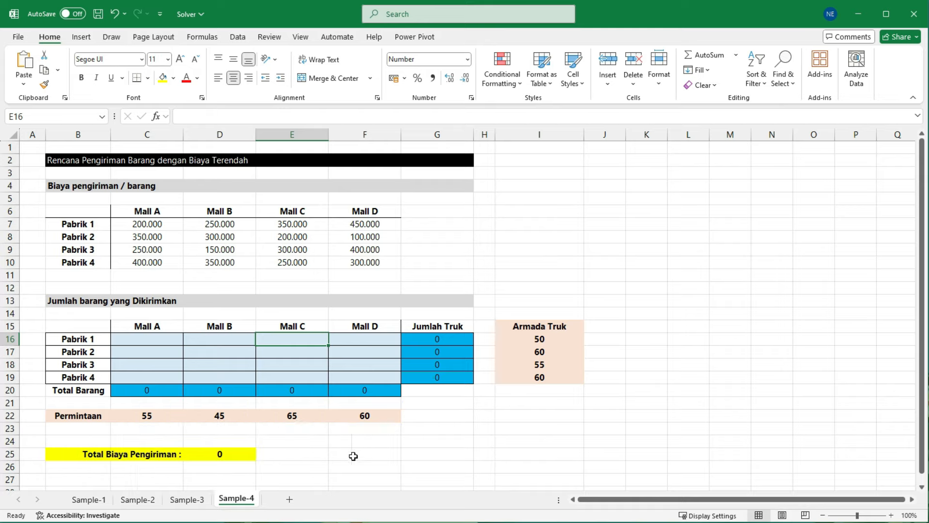
Step: Inspect the formulas for Total Barang in row 20, Jumlah Truk in G16 and Total Biaya Pengiriman in D25, including the ranges they sum
left_click(137, 391)
left_click(200, 390)
left_click(276, 389)
left_click(160, 390)
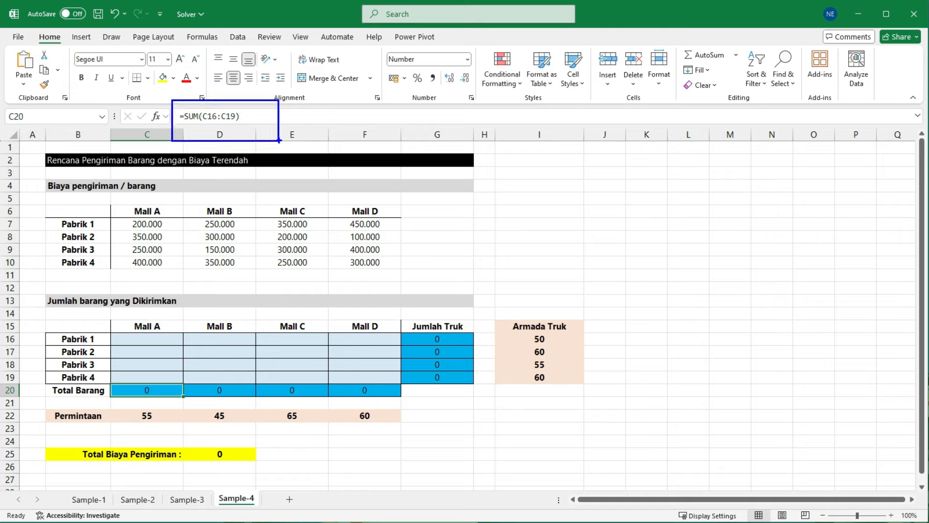
left_click_drag(145, 339, 145, 378)
left_click_drag(219, 340, 219, 378)
left_click_drag(290, 339, 291, 378)
left_click_drag(367, 343, 367, 379)
left_click(440, 341)
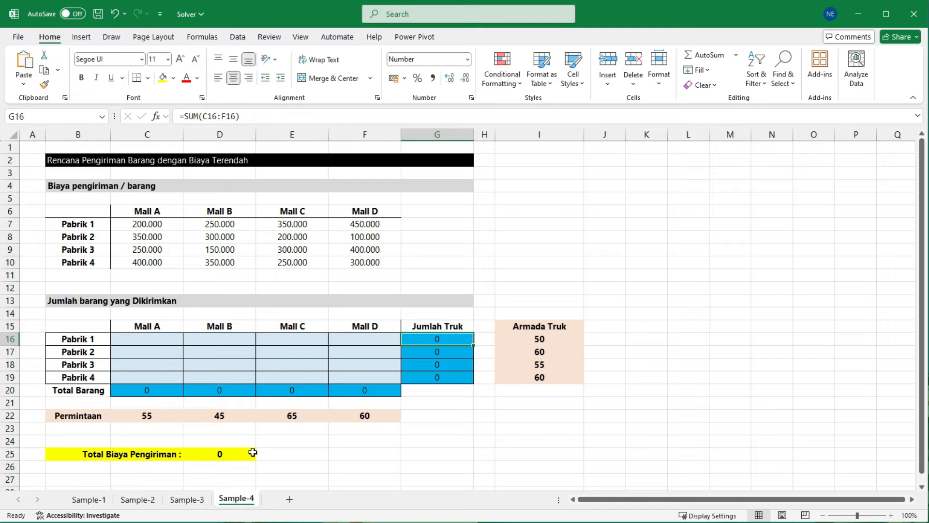
left_click(223, 453)
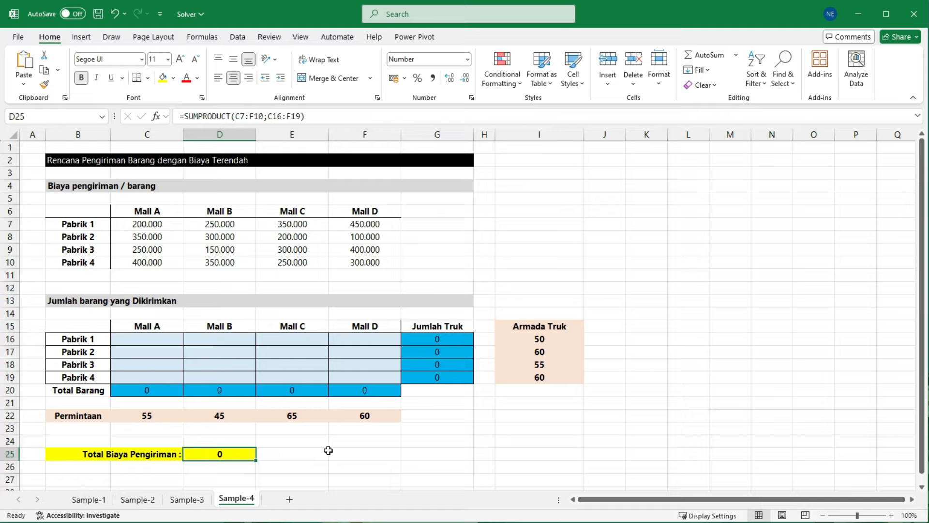
Step: Review the SUMPRODUCT formula in D25 against its two source ranges, unit costs C7:F10 and shipment quantities C16:F19
mouse_move(119, 332)
left_mouse_down()
mouse_move(316, 360)
mouse_move(398, 383)
left_mouse_up()
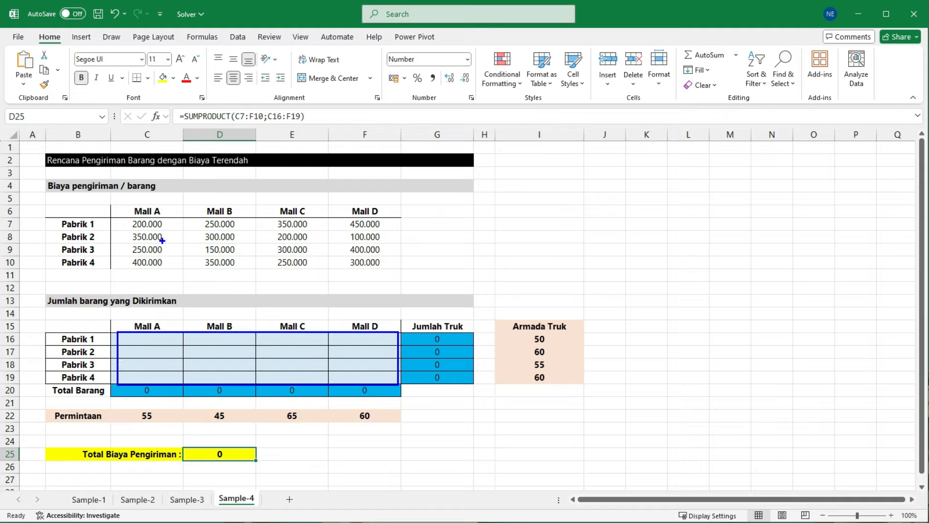
mouse_move(124, 220)
left_mouse_down()
mouse_move(346, 251)
mouse_move(397, 273)
left_mouse_up()
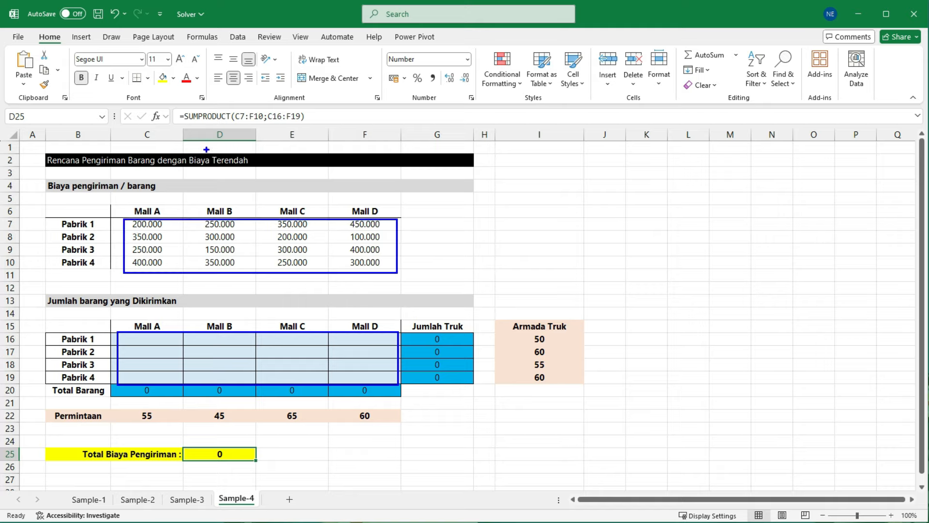
mouse_move(170, 102)
left_mouse_down()
mouse_move(334, 129)
mouse_move(370, 163)
left_mouse_up()
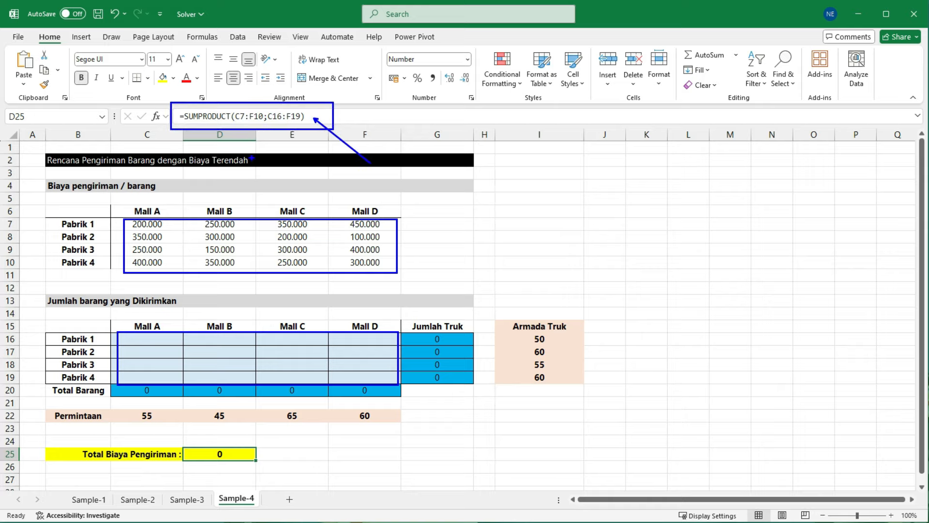
key("Escape")
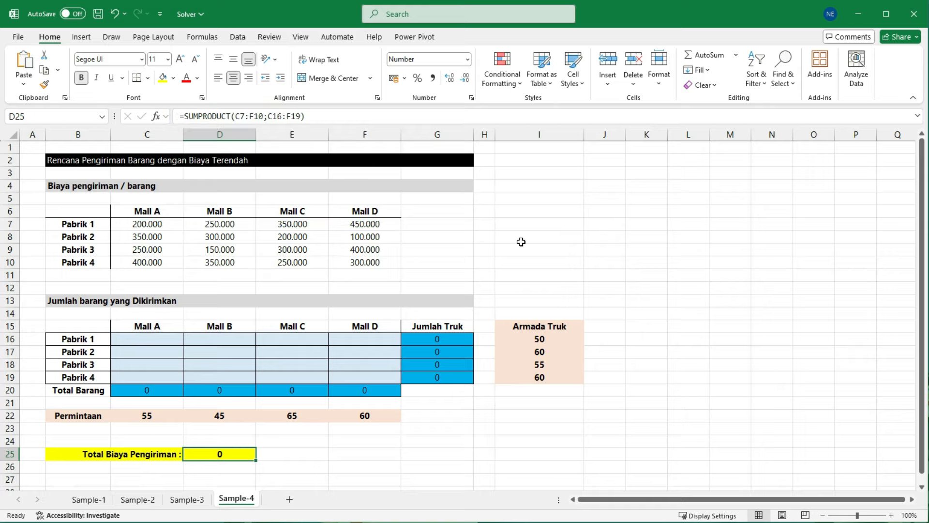
left_click(150, 339)
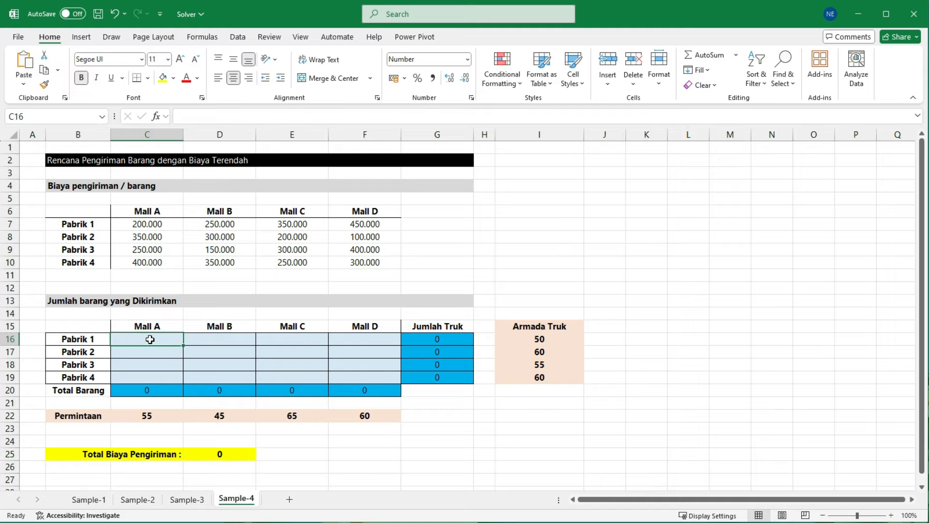
left_click(222, 339)
left_click(225, 353)
left_click(273, 353)
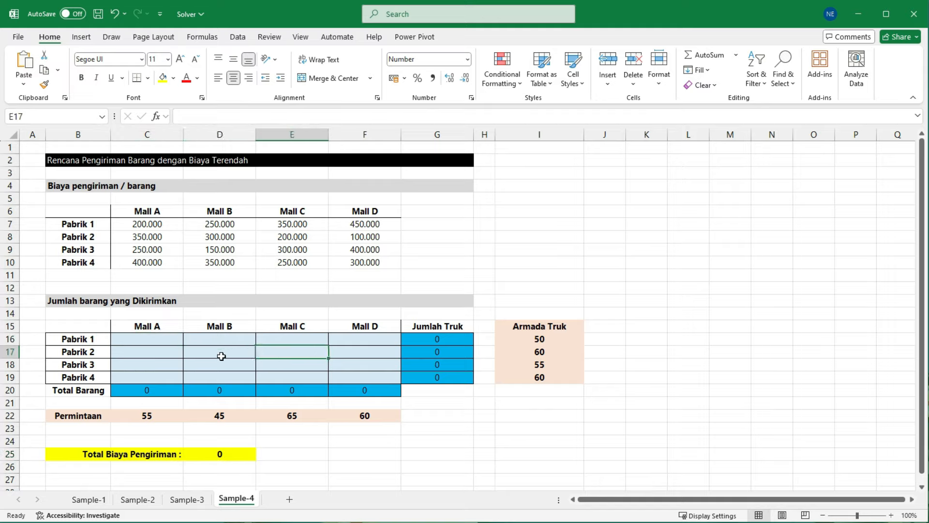
left_click(222, 367)
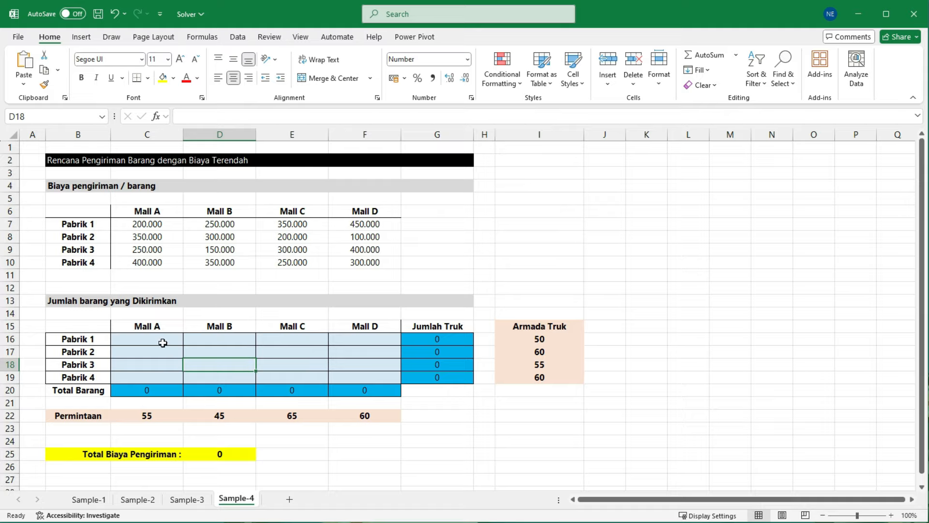
left_click_drag(164, 339, 363, 373)
left_click(171, 365)
Step: Start a Greater Than conditional formatting rule for shipment cells C16:F19 with 0 as the comparison value
left_click_drag(149, 338, 364, 374)
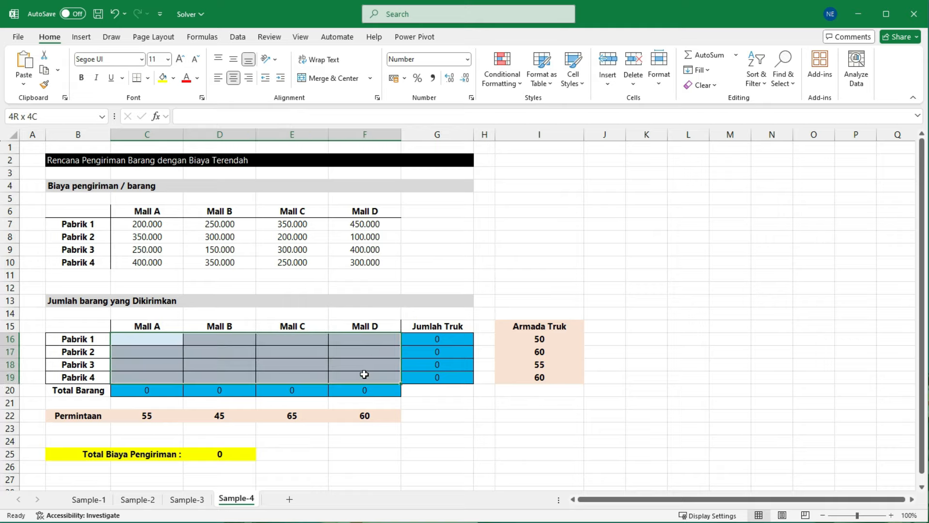
left_click_drag(364, 374, 365, 374)
left_click(519, 88)
mouse_move(524, 111)
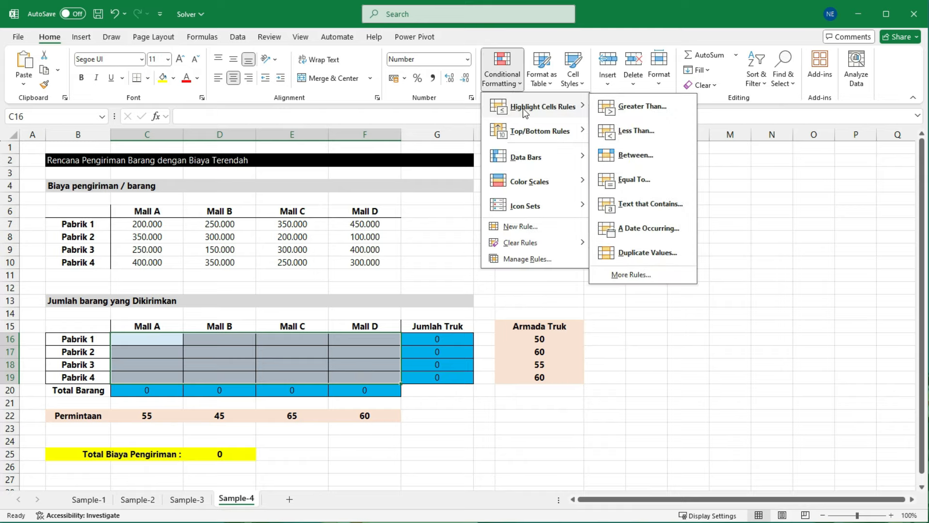
left_click(638, 104)
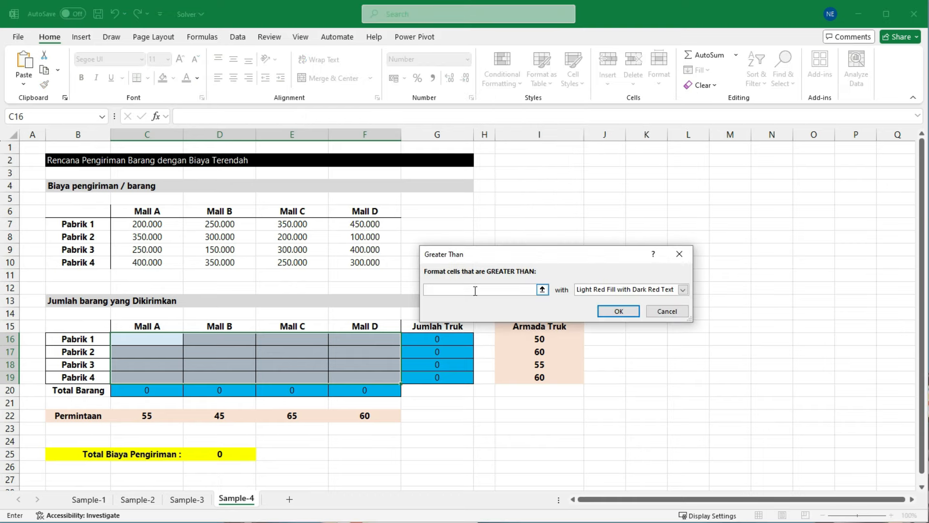
type("0")
Step: Give the Greater Than rule a custom format with yellow fill and bold font, and apply it
left_click(683, 289)
left_click(603, 346)
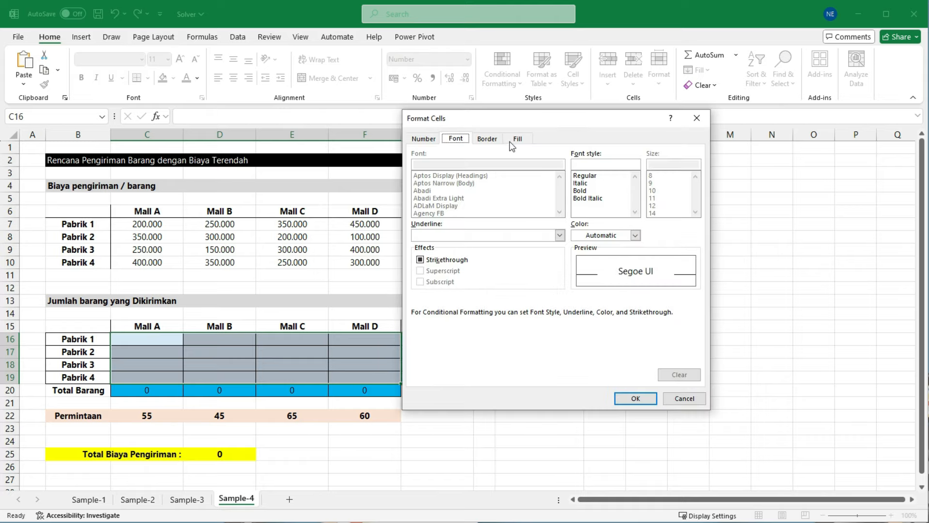
left_click(512, 141)
left_click(453, 252)
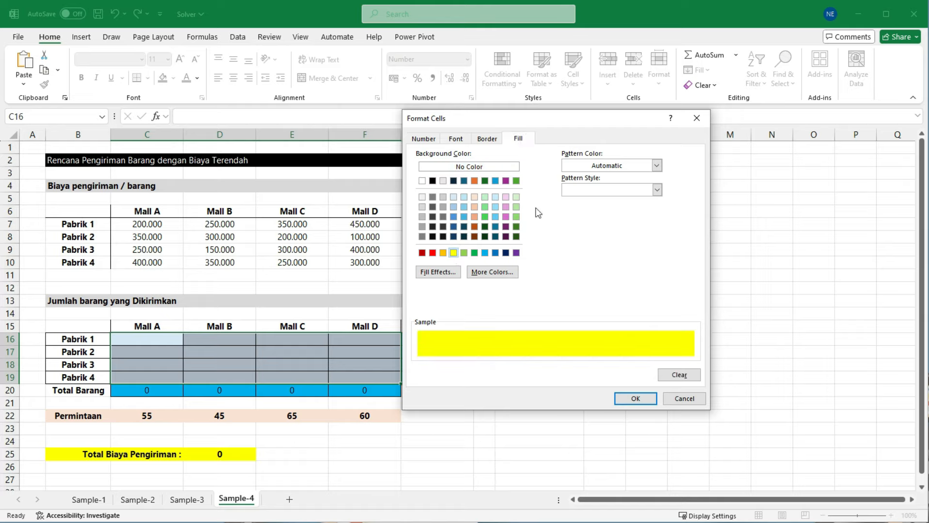
left_click(455, 140)
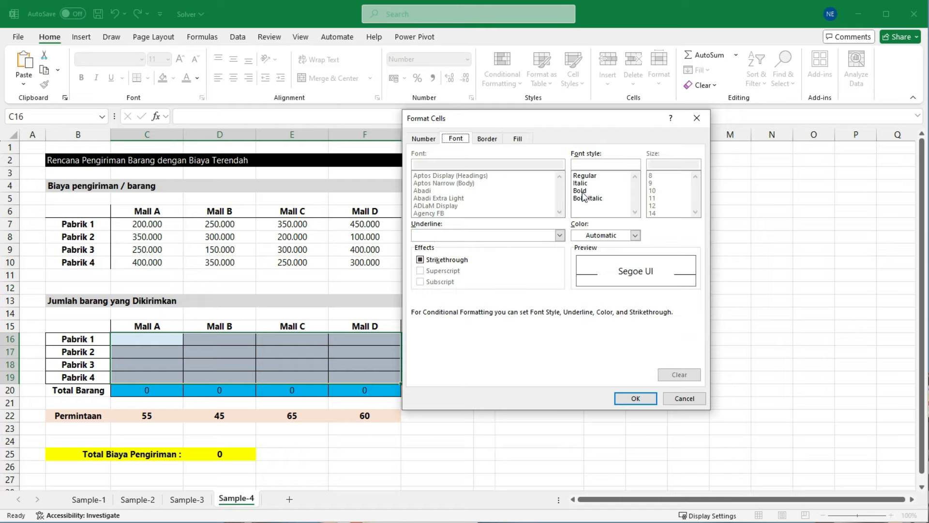
left_click(582, 191)
left_click(635, 398)
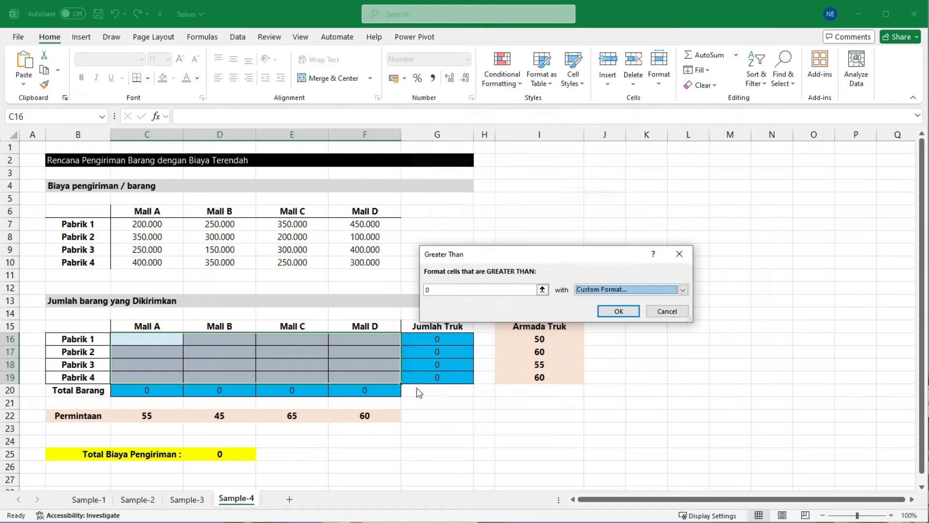
left_click(622, 314)
Step: Test the highlighting with a trial quantity of 10 in E17, Pabrik 2 to Mall C, and undo the entry
left_click(296, 353)
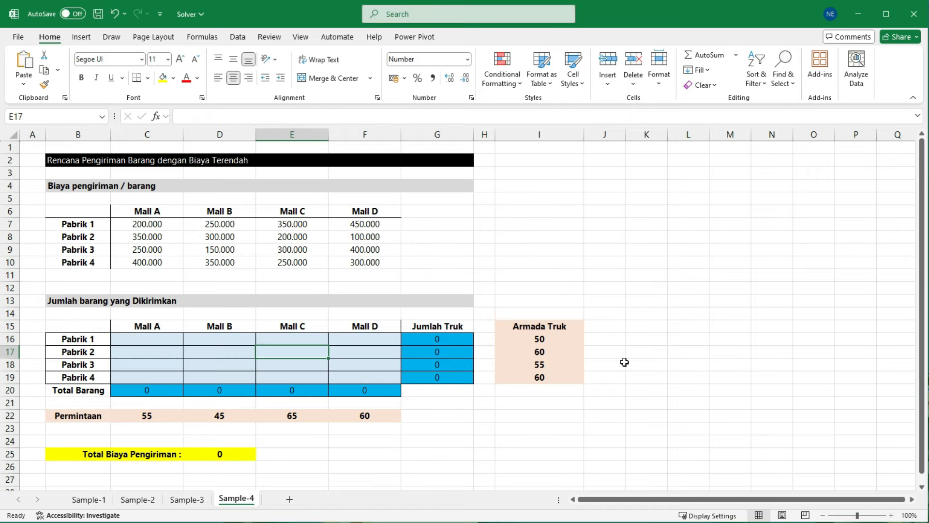
type("0")
key("ctrl+Return")
type("10")
key("Return")
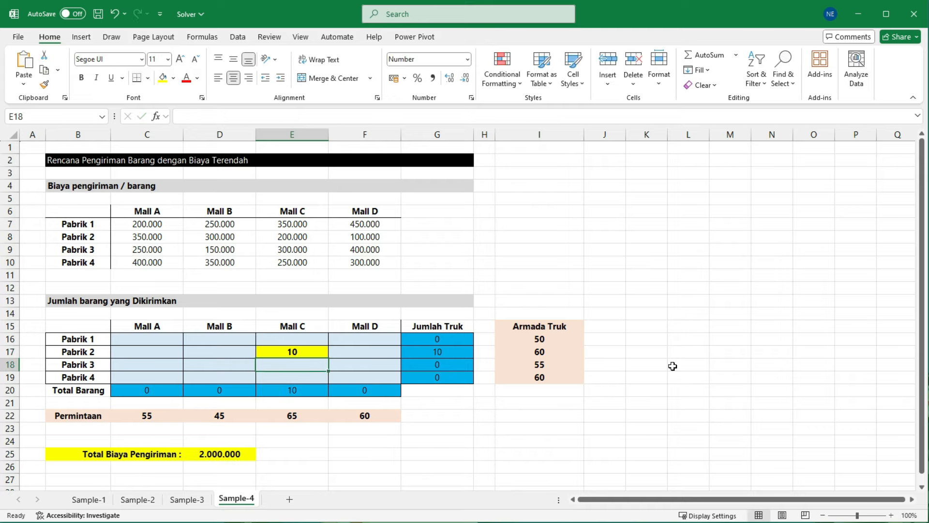
key("ctrl+z")
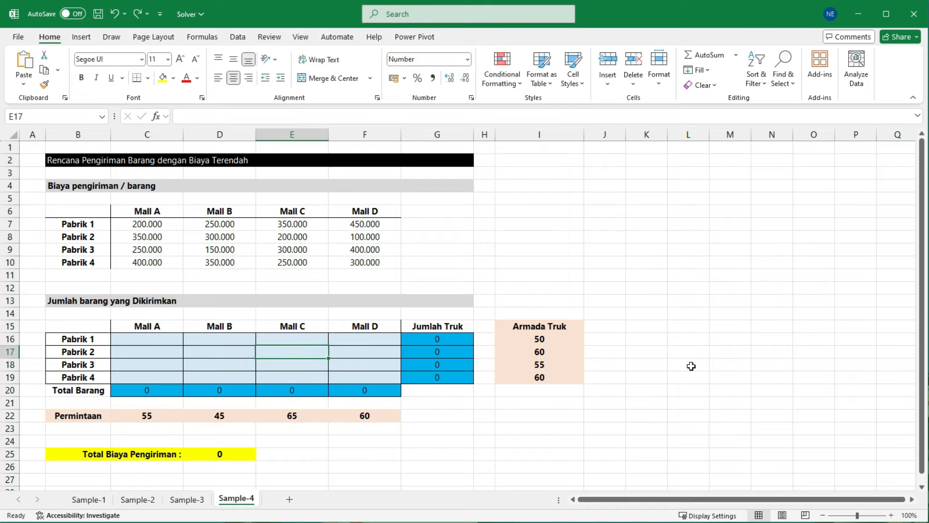
left_click(545, 416)
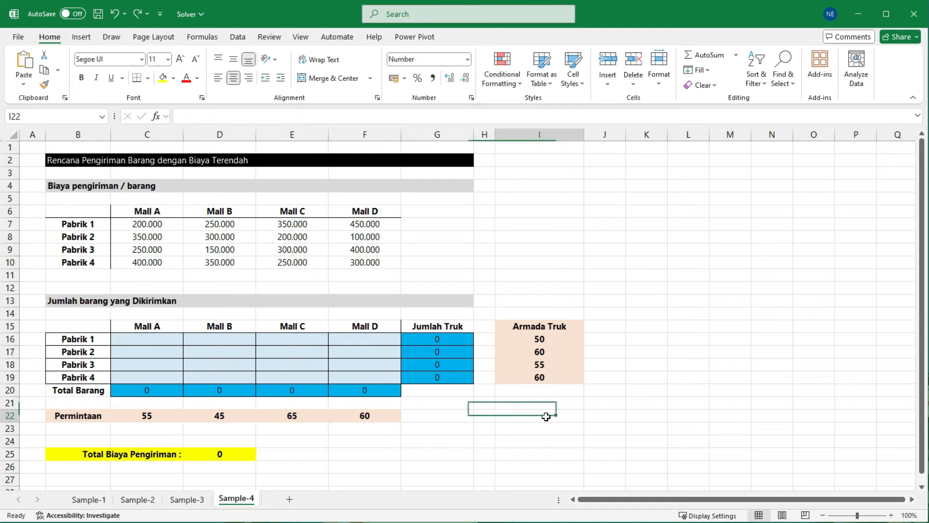
Step: Open Solver and set Total Biaya Pengiriman in D25 as the objective with the Min option
left_click(235, 453)
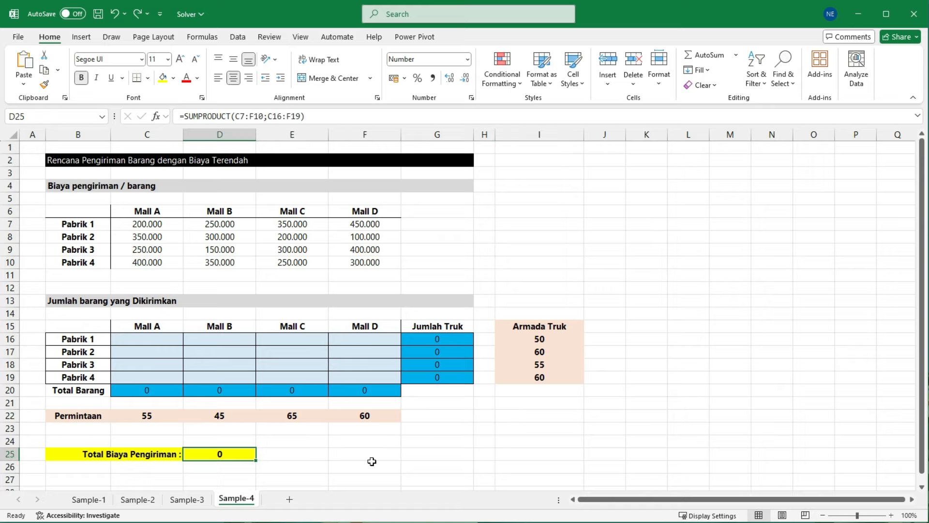
left_click(238, 38)
left_click(852, 55)
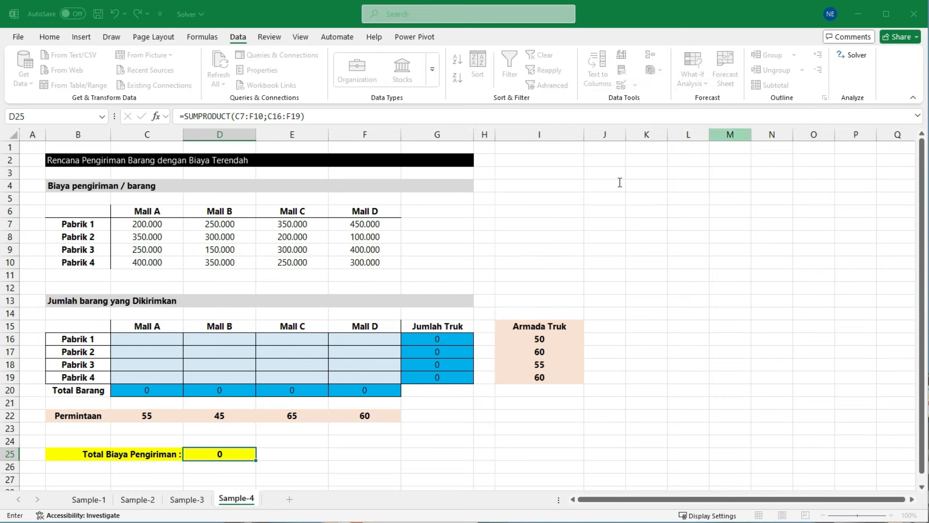
left_click_drag(563, 102, 594, 133)
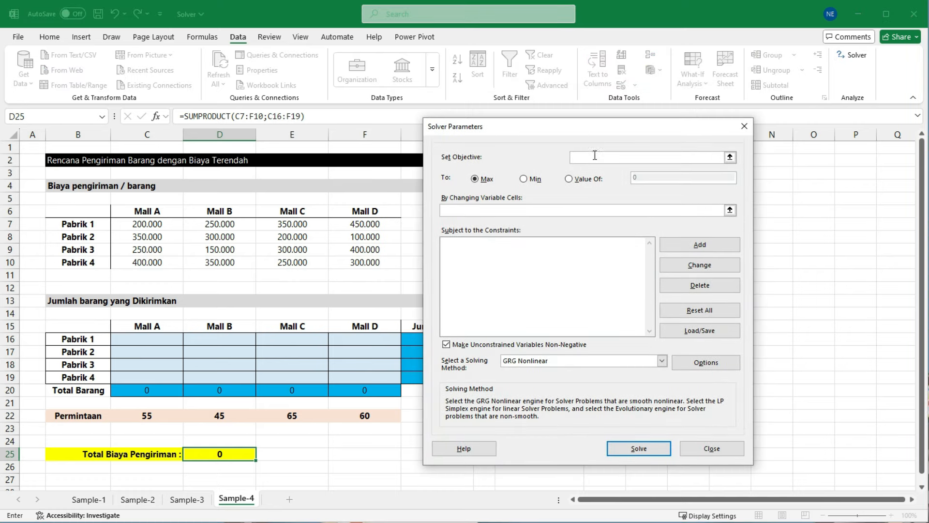
left_click(593, 158)
left_click(238, 456)
left_click(530, 186)
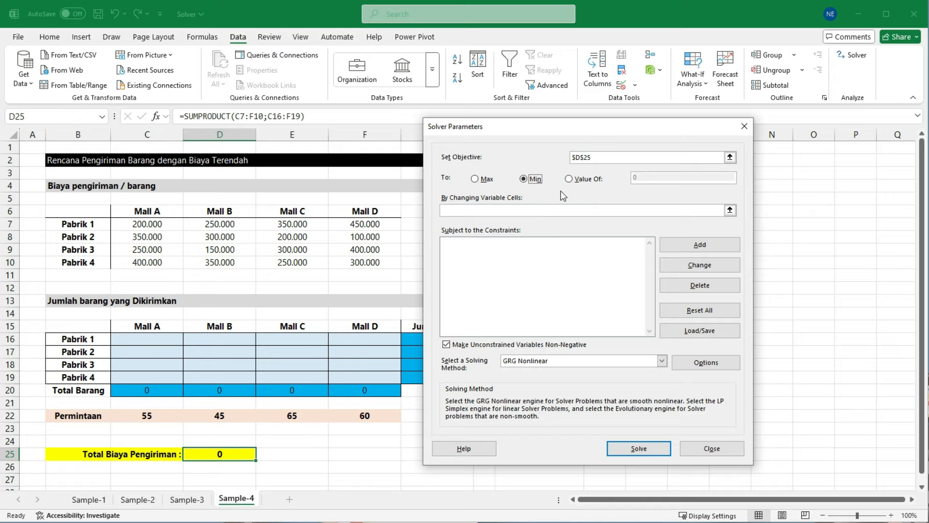
Step: Set the shipment quantities C16:F19 as Solver's changing variable cells, and uncover the Jumlah Truk column
left_click(485, 210)
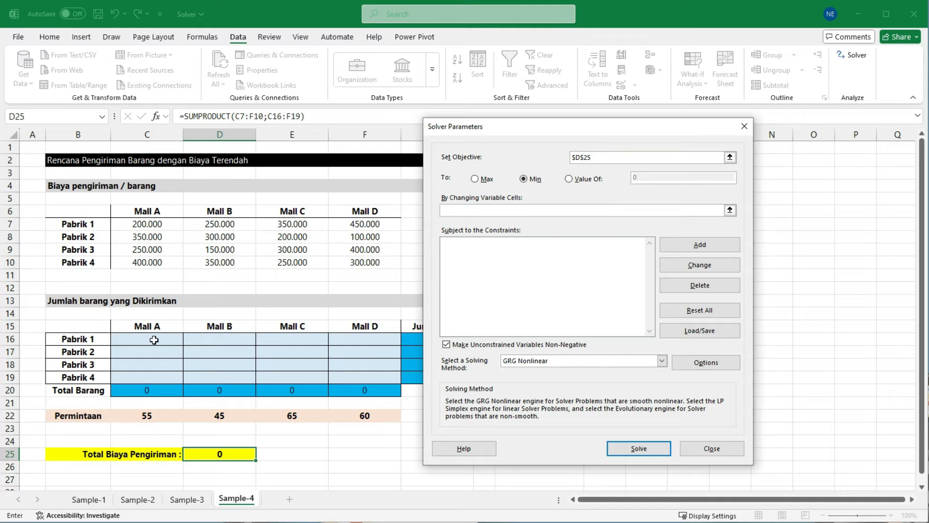
left_click_drag(154, 340, 366, 374)
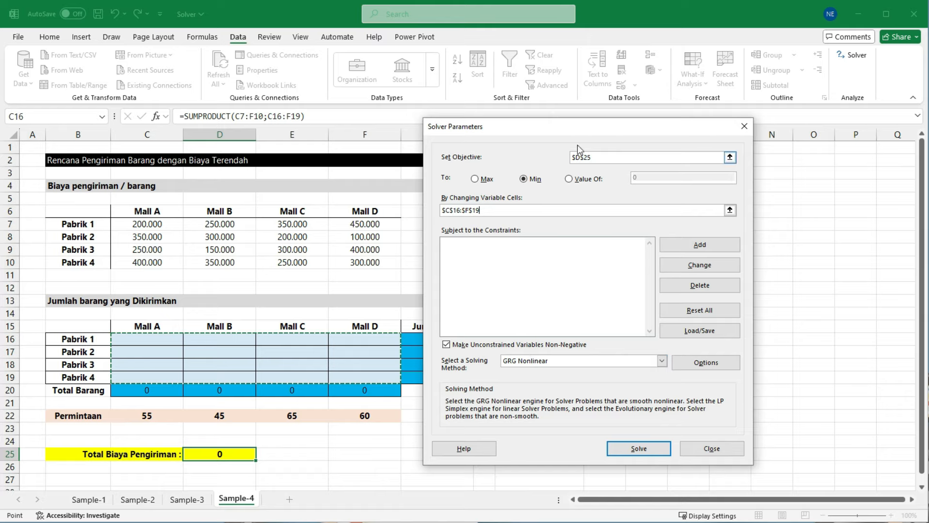
left_click_drag(587, 132, 656, 122)
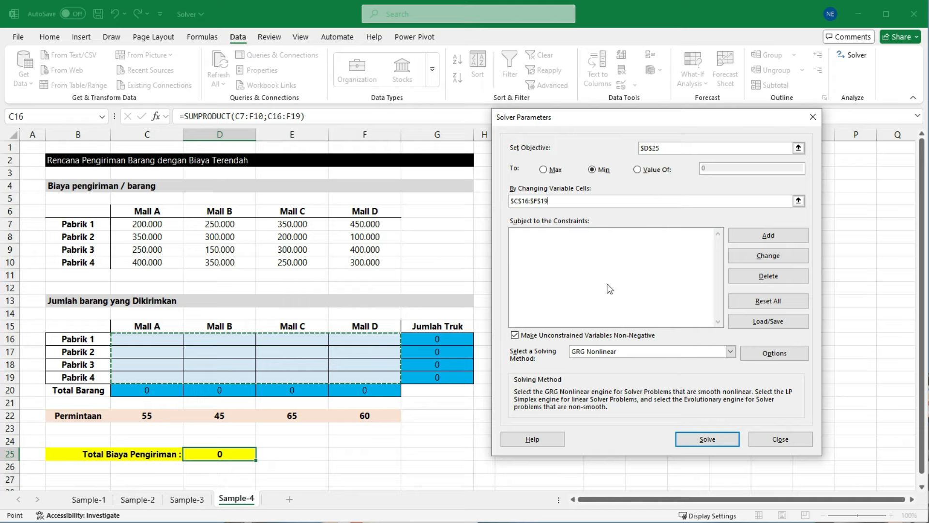
Step: Add the demand constraint that Total Barang C20:F20 must be >= Permintaan C22:F22
left_click(746, 238)
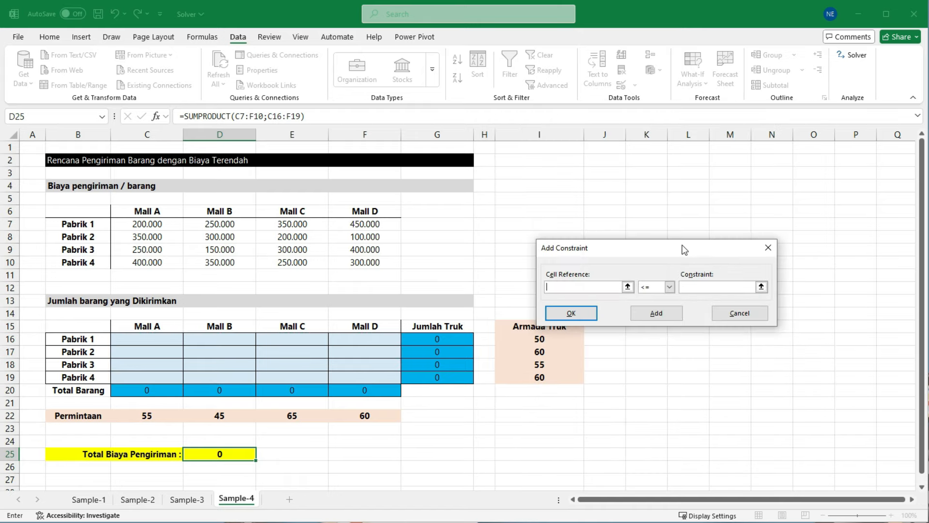
left_click_drag(683, 248, 625, 246)
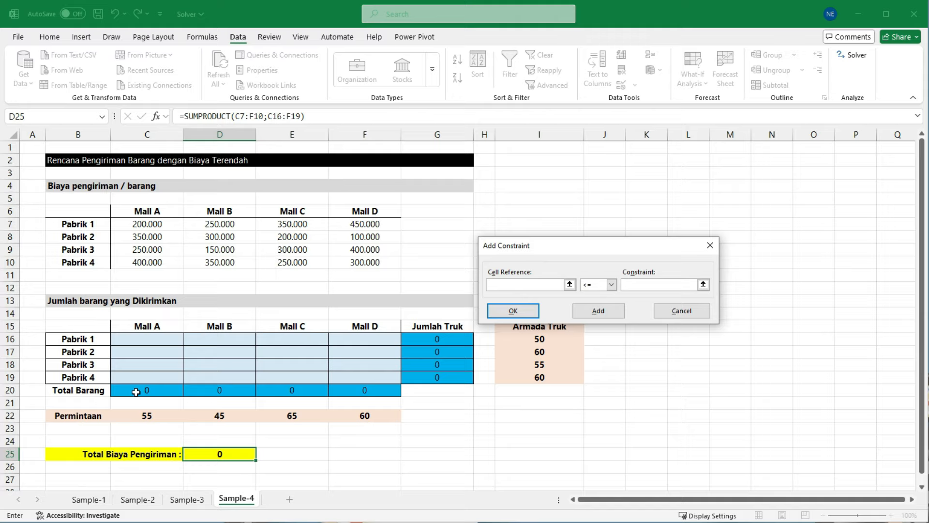
left_click_drag(136, 392, 350, 394)
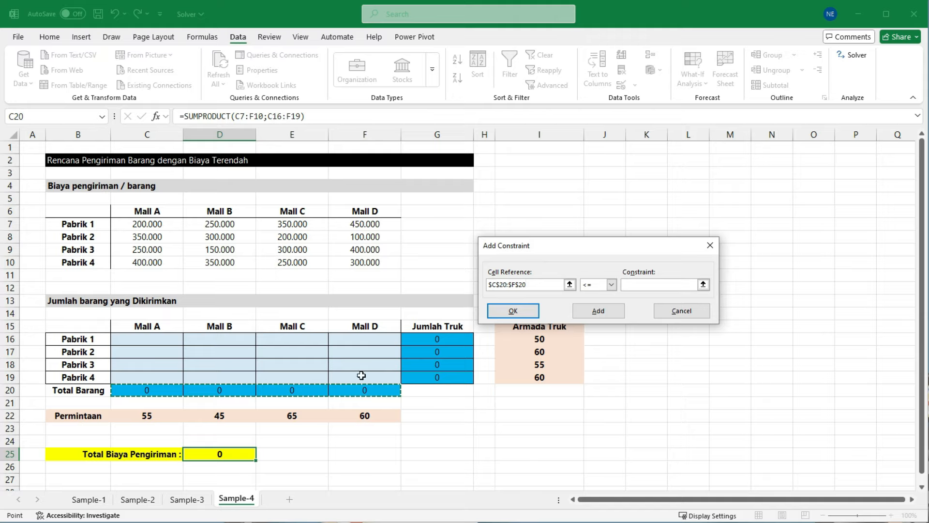
left_click(611, 284)
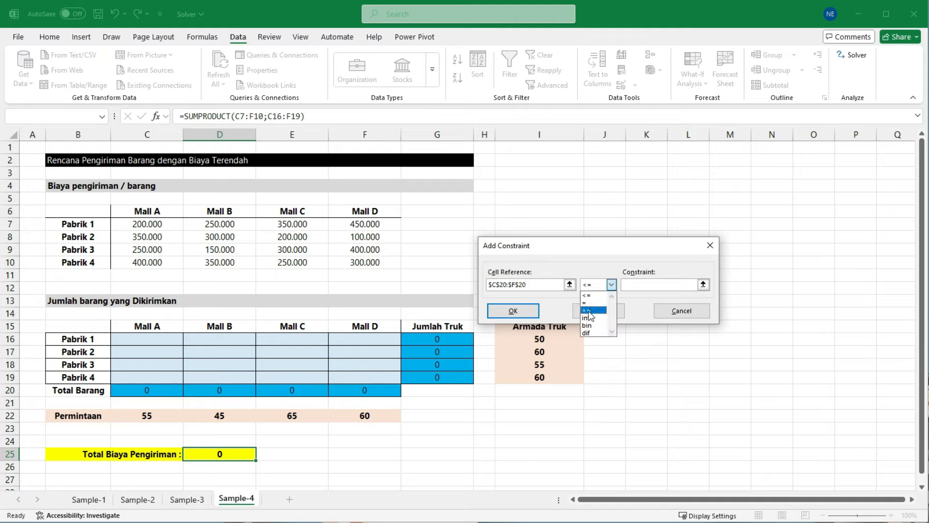
left_click(589, 310)
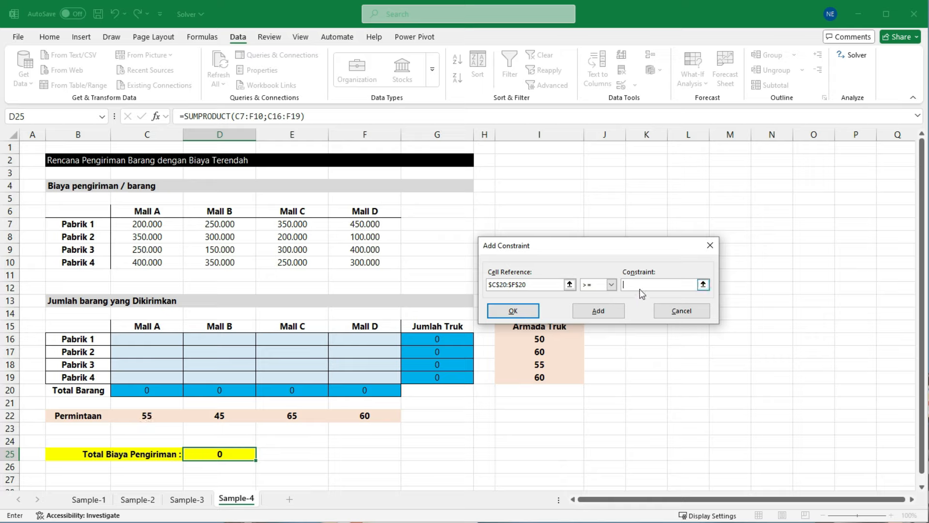
left_click_drag(145, 415, 366, 415)
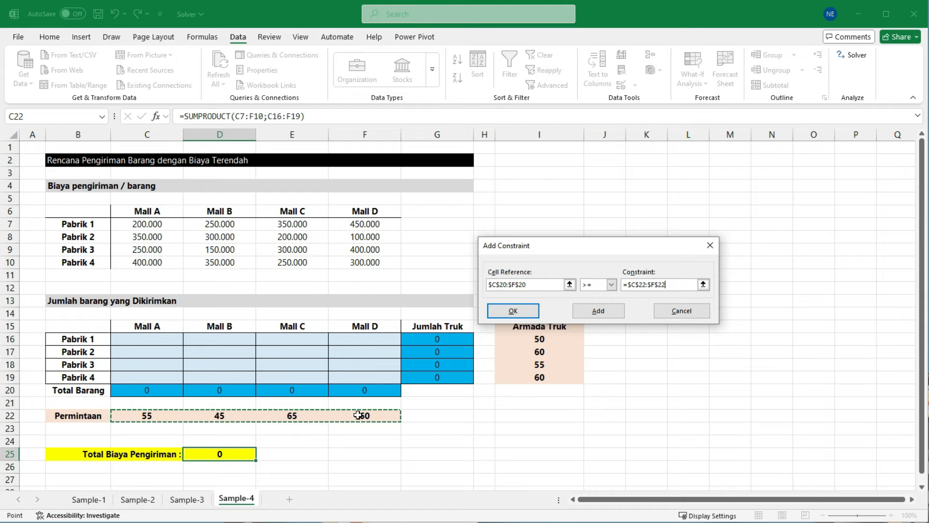
left_click(525, 314)
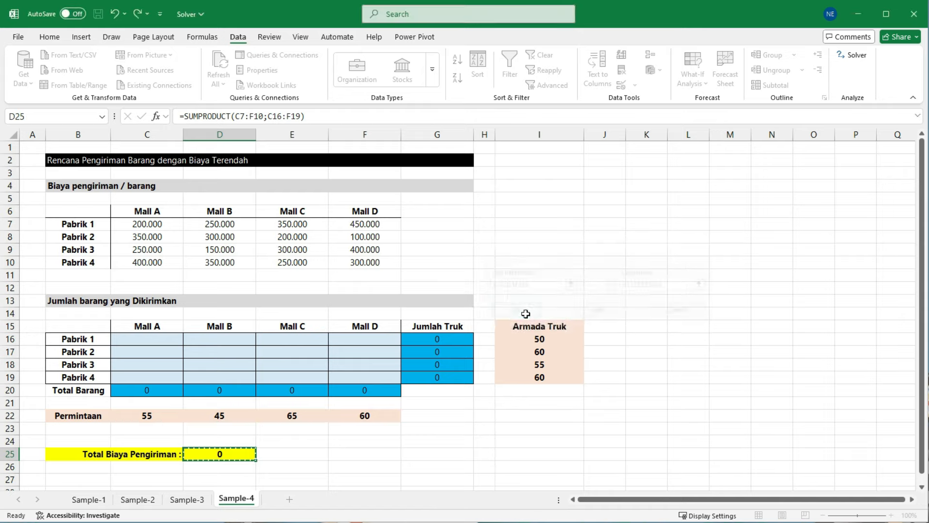
Step: Add the truck-fleet constraint that Jumlah Truk G16:G19 must be <= Armada Truk I16:I19
left_click_drag(577, 116, 194, 47)
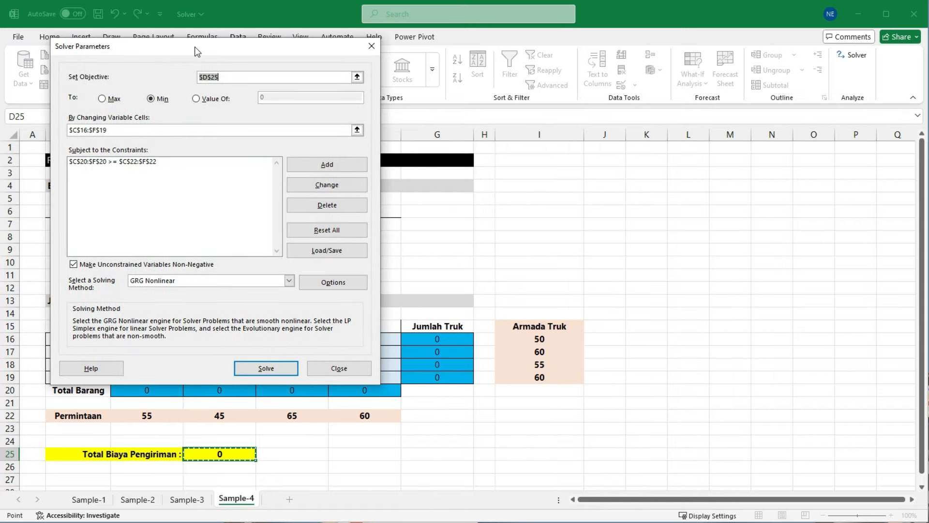
left_click(327, 164)
left_click_drag(438, 343, 434, 376)
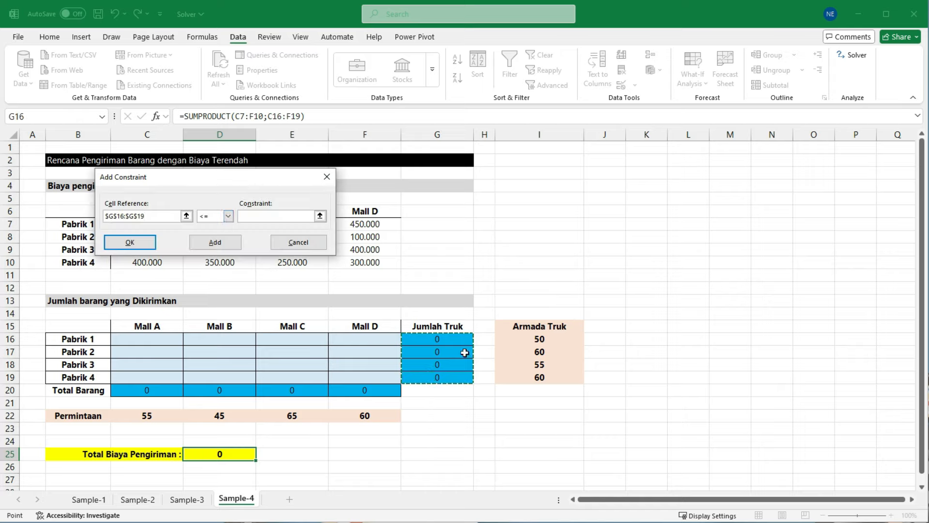
key("ctrl+2")
left_click_drag(487, 315, 593, 389)
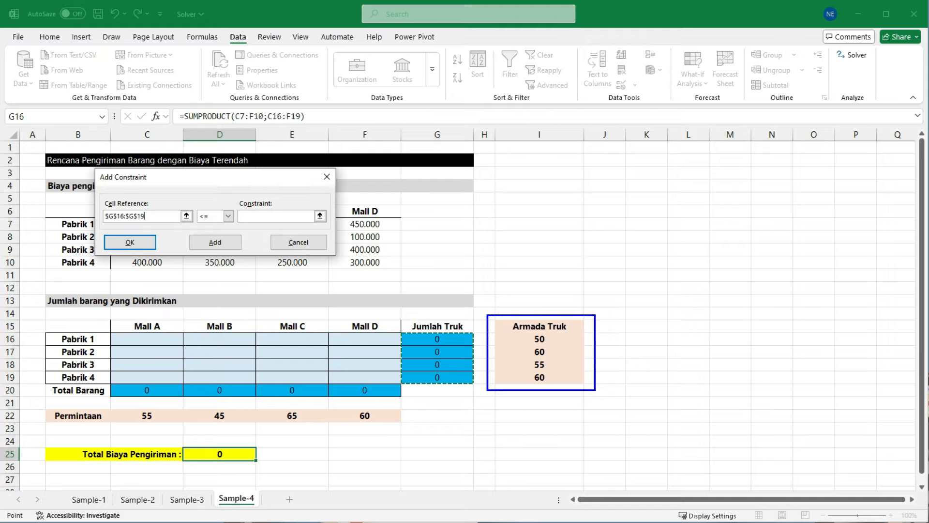
key("Escape")
left_click(252, 217)
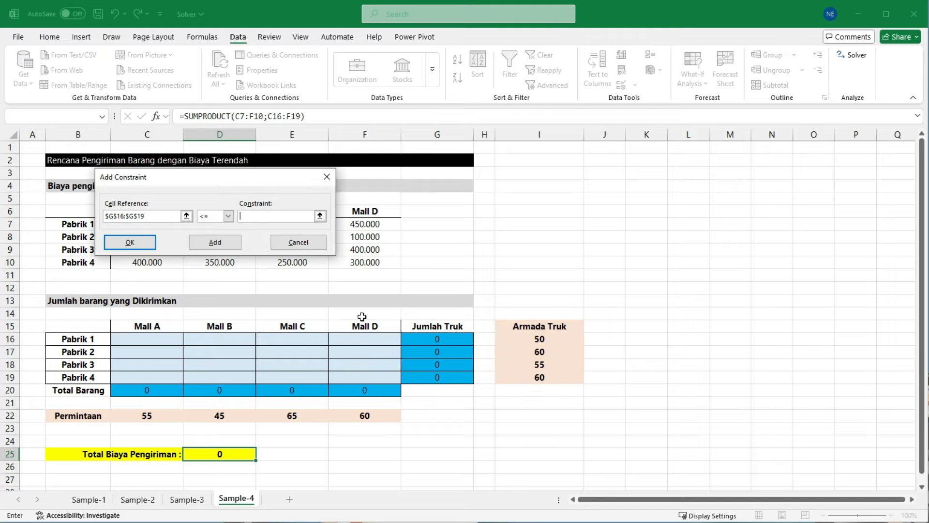
left_click_drag(538, 338, 539, 375)
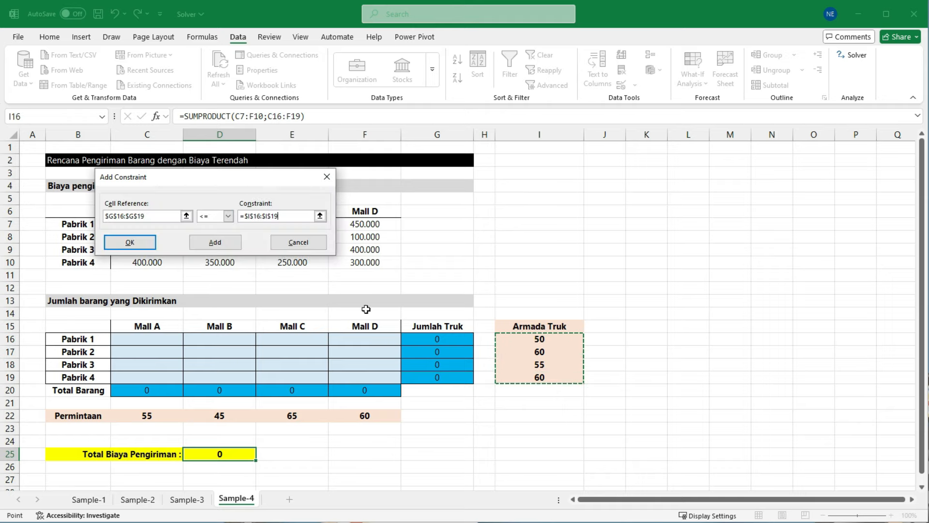
left_click_drag(254, 181, 585, 201)
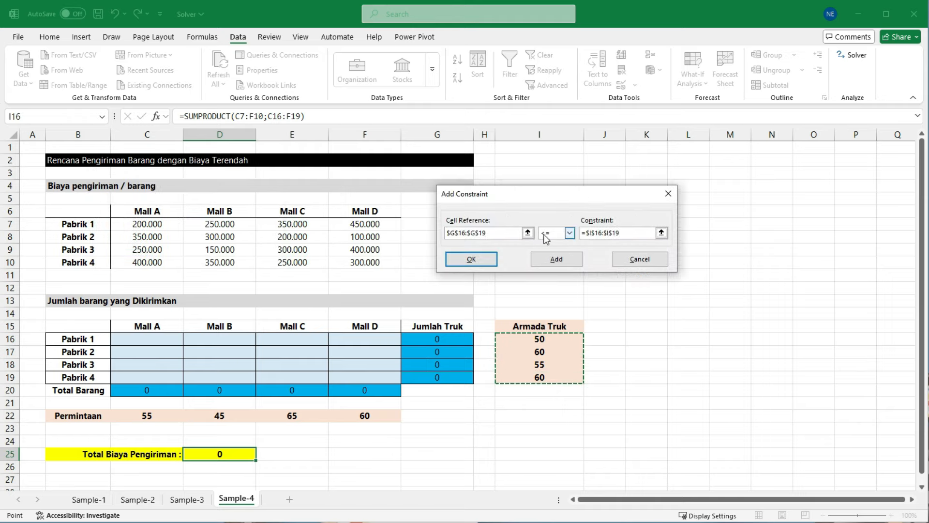
left_click(471, 260)
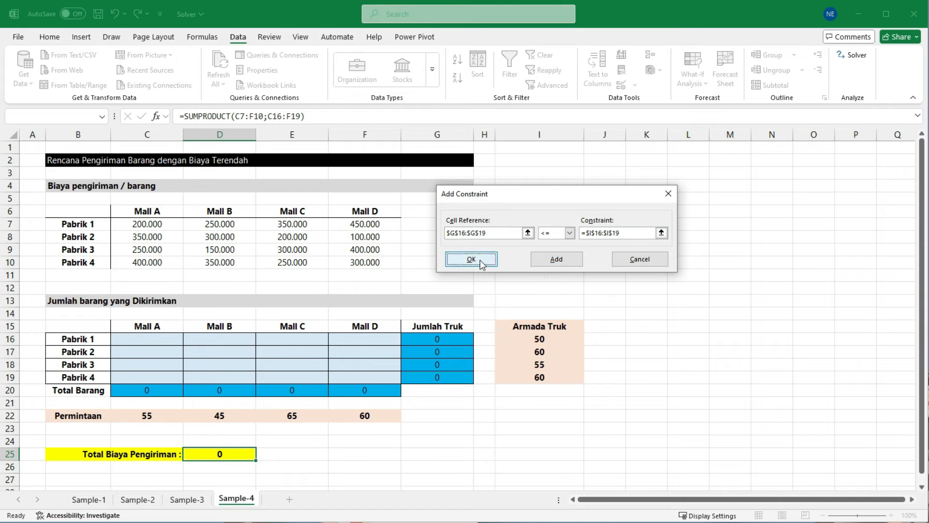
Step: Add a Solver constraint that restricts the shipment quantities C16:F19 to integers, and uncover the shipment table
left_click_drag(558, 65, 647, 123)
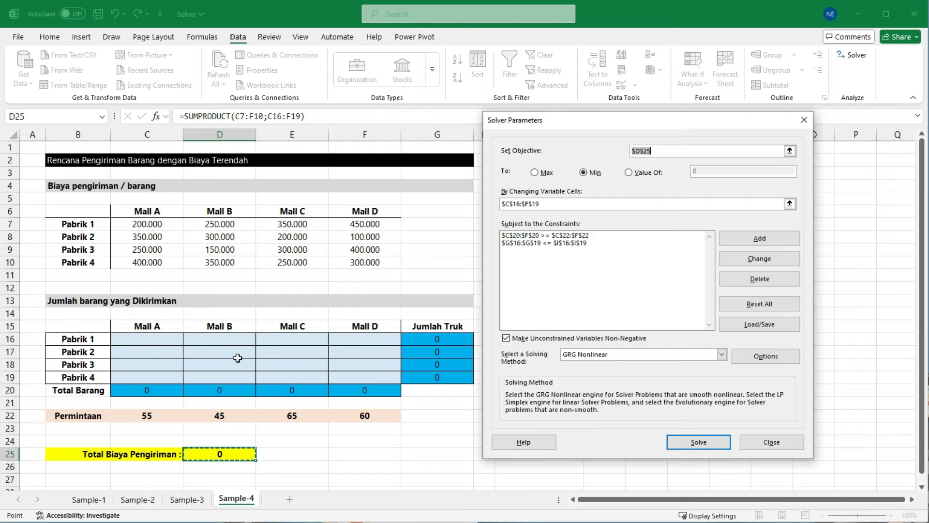
left_click(749, 239)
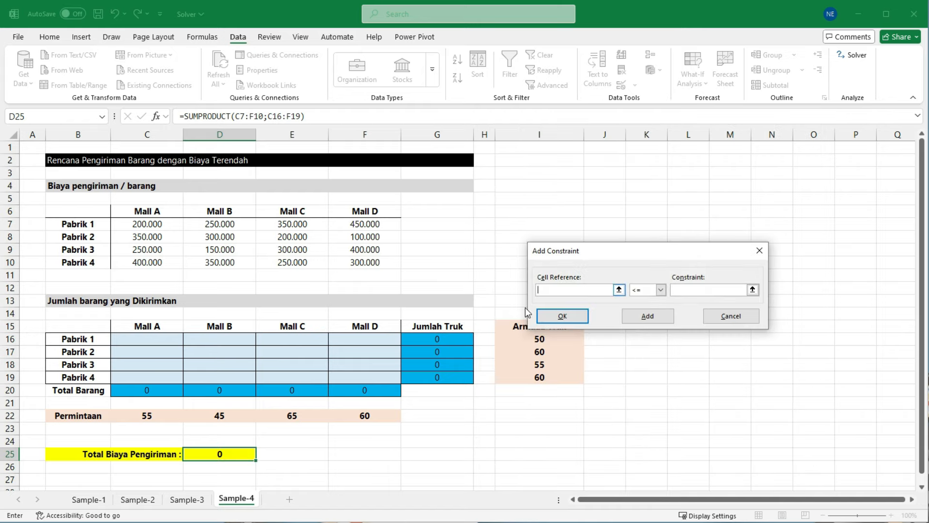
left_click_drag(606, 256, 555, 231)
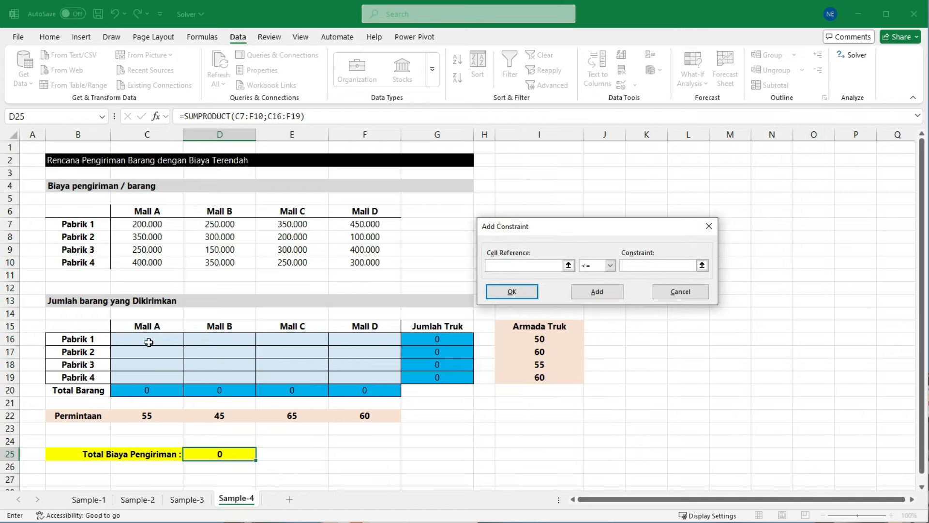
left_click_drag(149, 342, 365, 377)
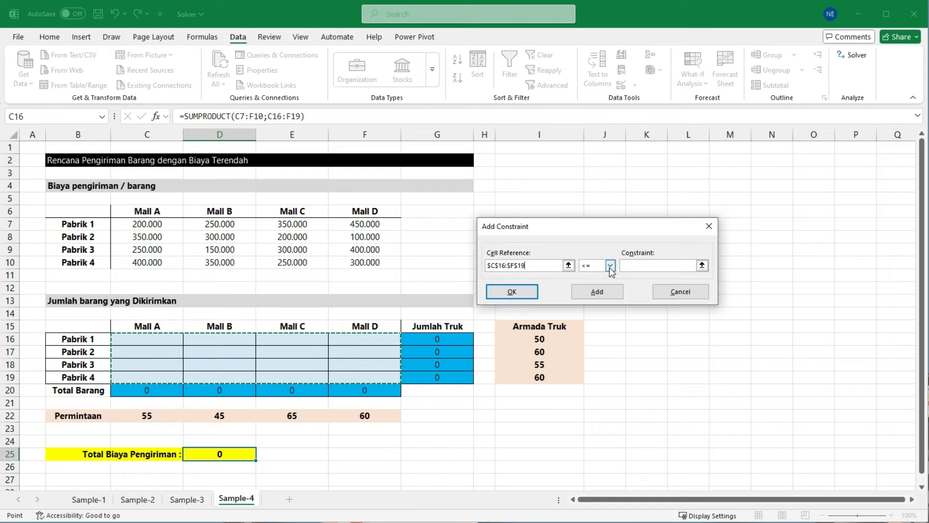
left_click(611, 266)
left_click(592, 299)
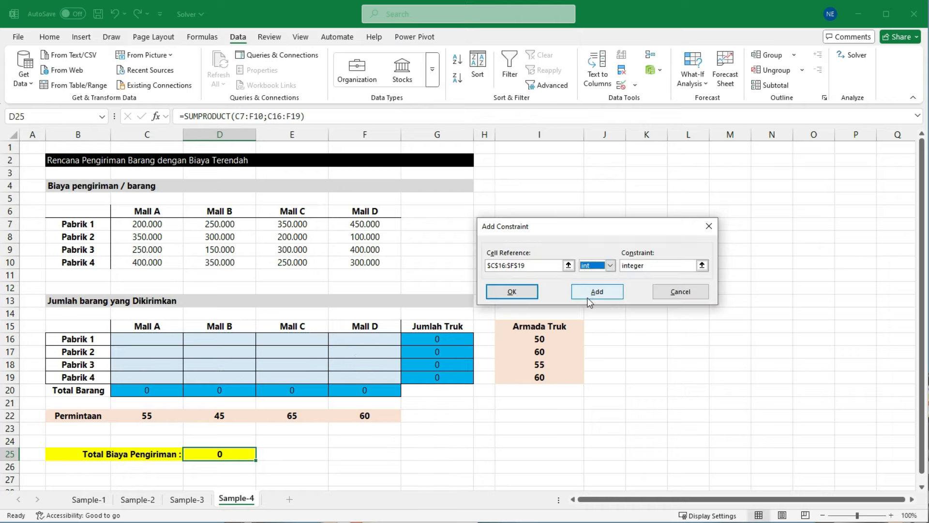
left_click(516, 292)
Step: Solve the model for the minimum Total Biaya Pengiriman and keep the Solver solution
left_click_drag(559, 101, 620, 116)
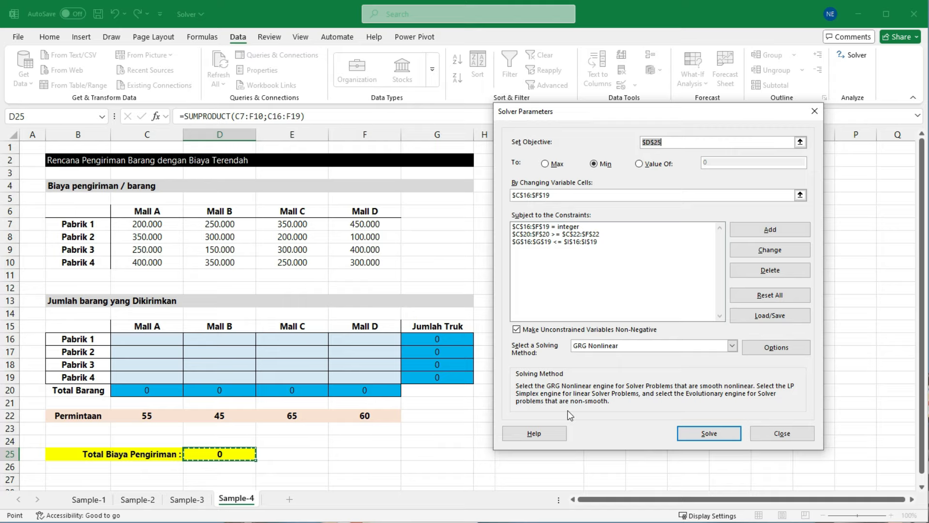
left_click(719, 439)
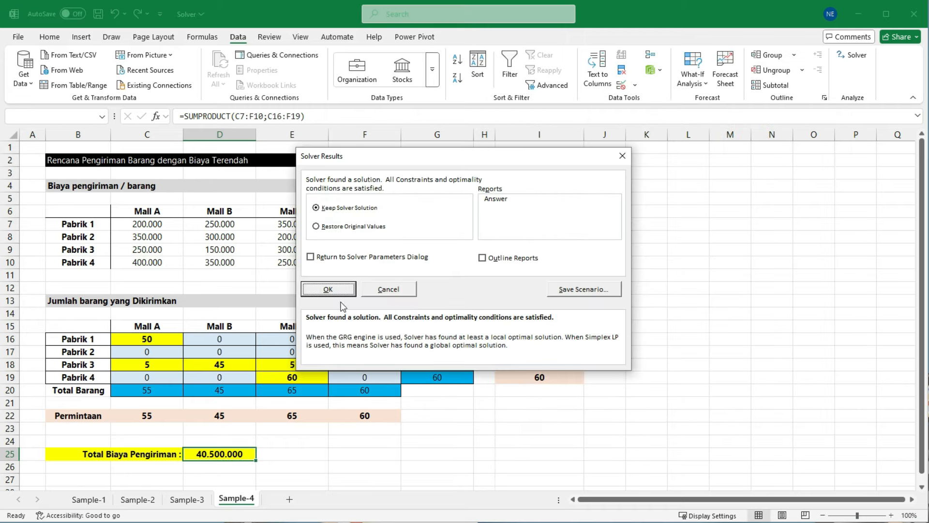
left_click(328, 289)
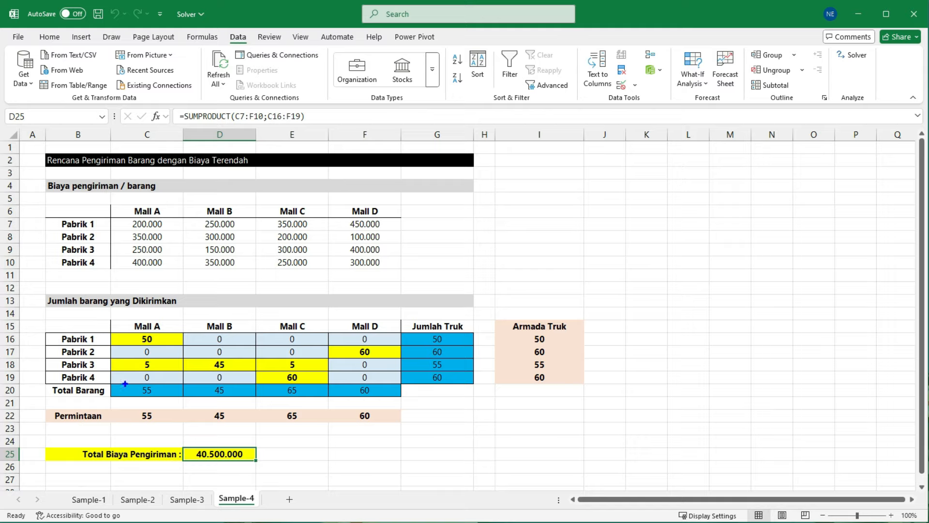
Step: Check the solved totals against Permintaan and Armada Truk, which Pabrik supplies each mall, and the resulting Total Biaya Pengiriman
left_click_drag(125, 383, 404, 426)
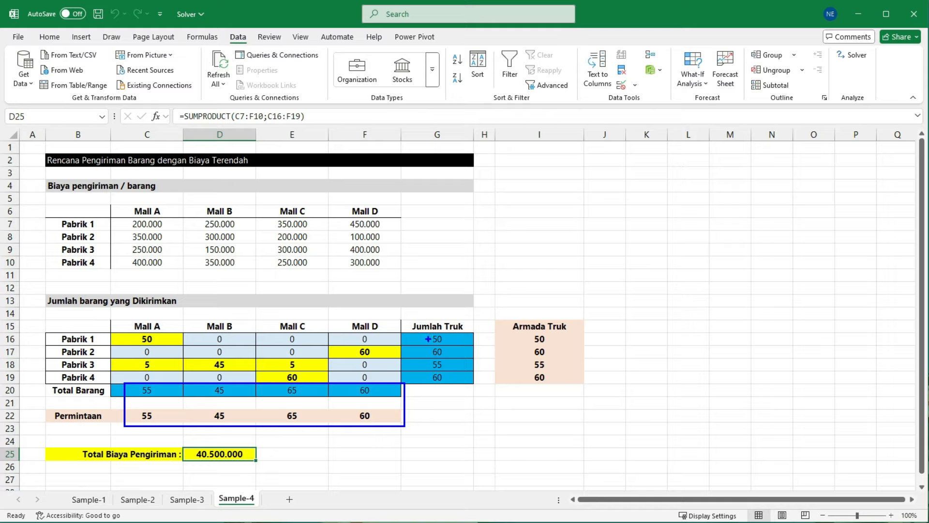
left_click_drag(412, 320, 474, 395)
left_click_drag(503, 315, 575, 393)
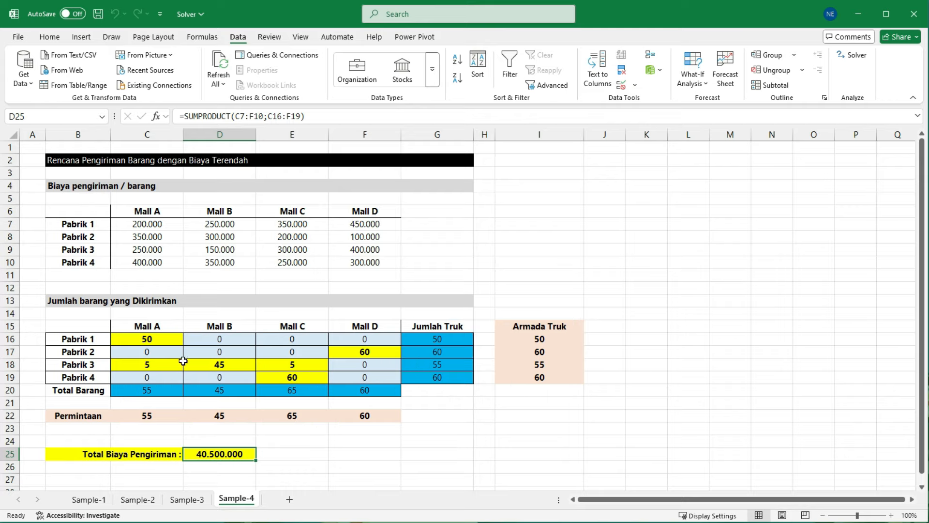
left_click(164, 340)
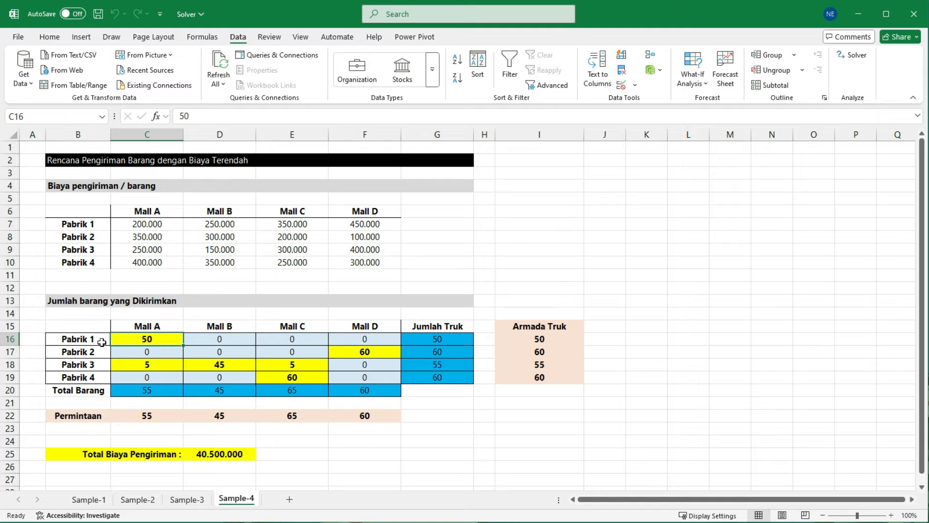
left_click(81, 341)
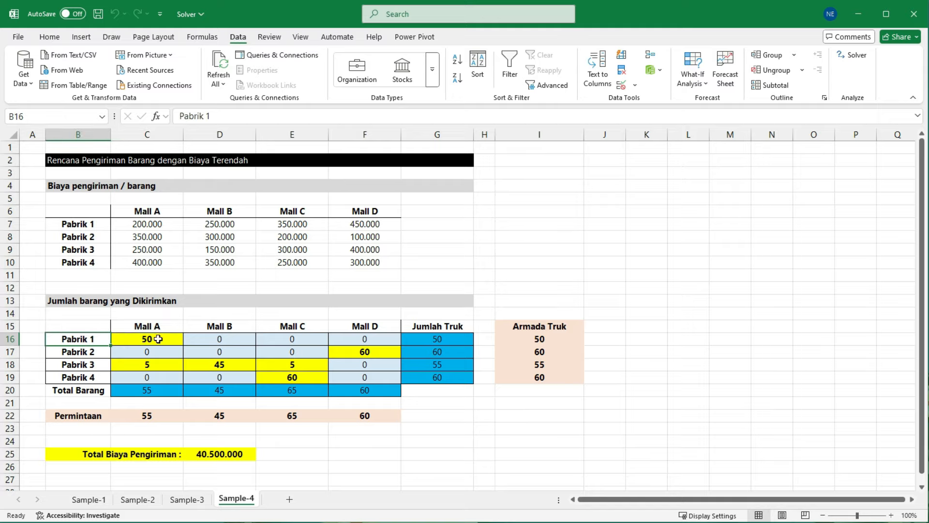
left_click(159, 366)
left_click(85, 367)
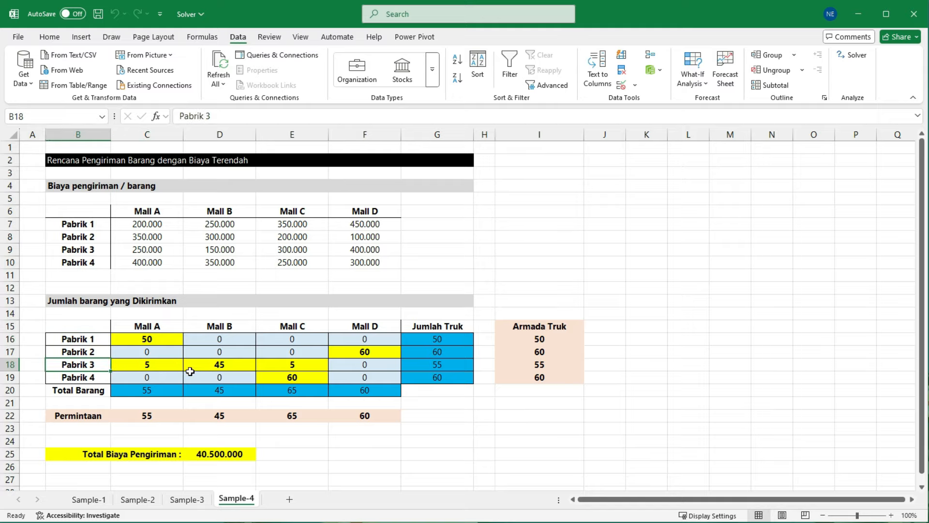
left_click(154, 353)
left_click(146, 375)
left_click(158, 328)
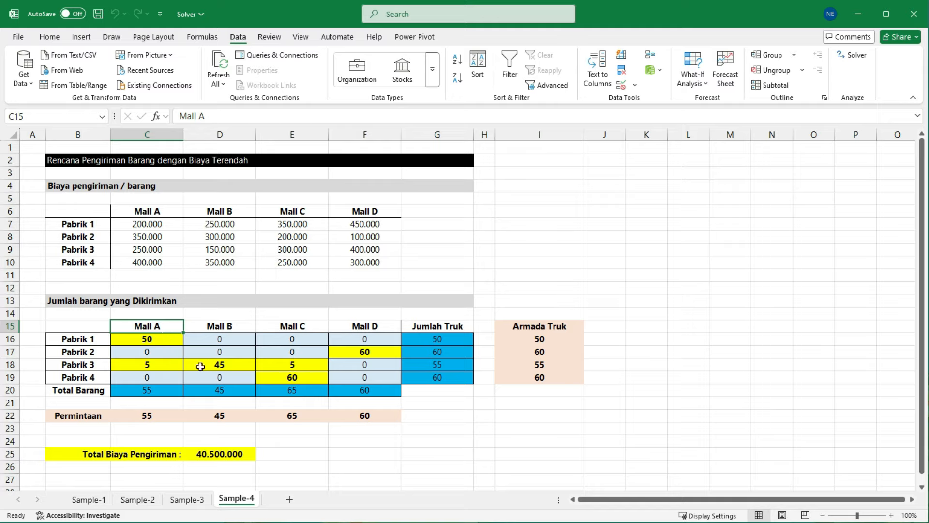
left_click(231, 328)
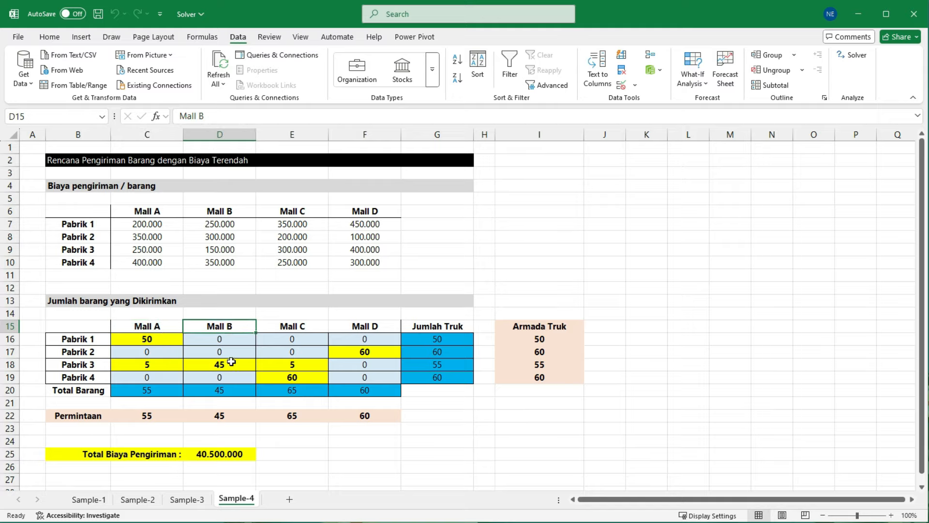
left_click(90, 365)
left_click(227, 365)
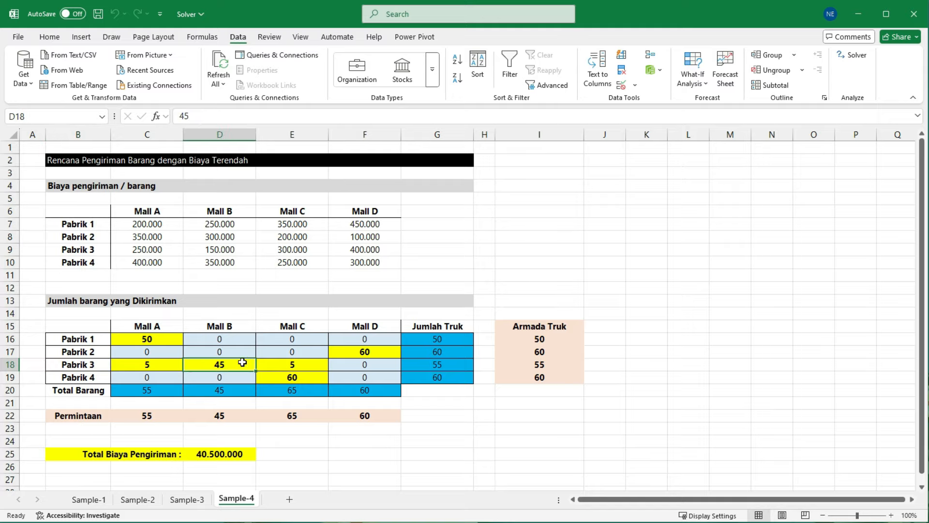
left_click(300, 329)
left_click(304, 374)
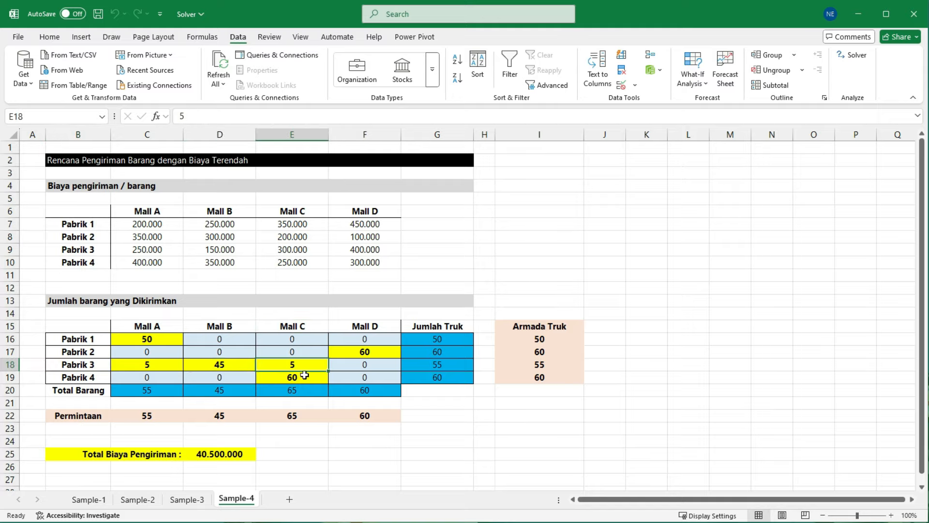
left_click(365, 327)
left_click(365, 353)
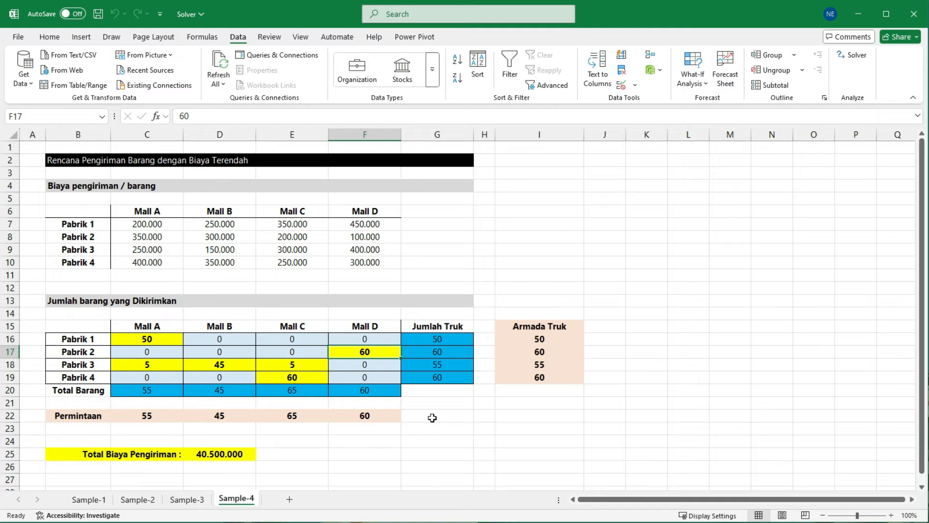
left_click(232, 454)
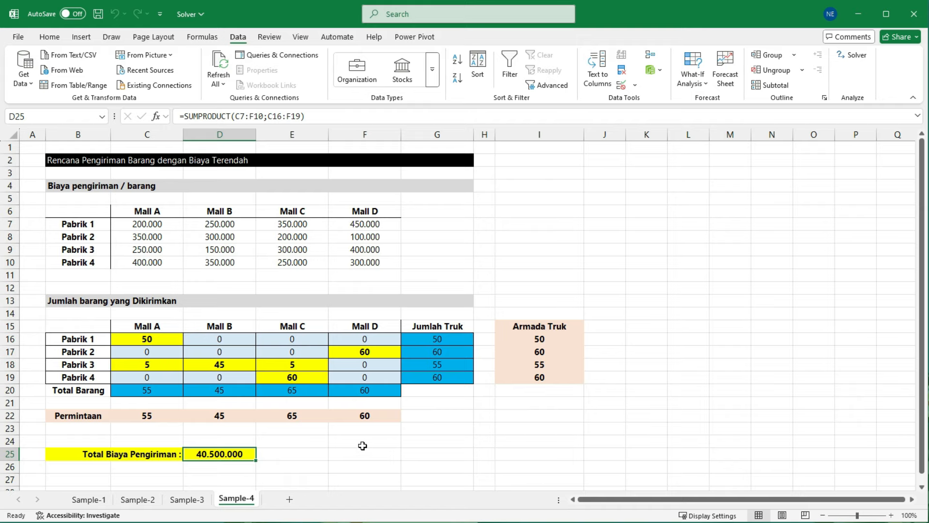
Step: Rerun Solver on Total Biaya Pengiriman with the Max option, inspect the shipment table, and keep that solution
left_click(857, 56)
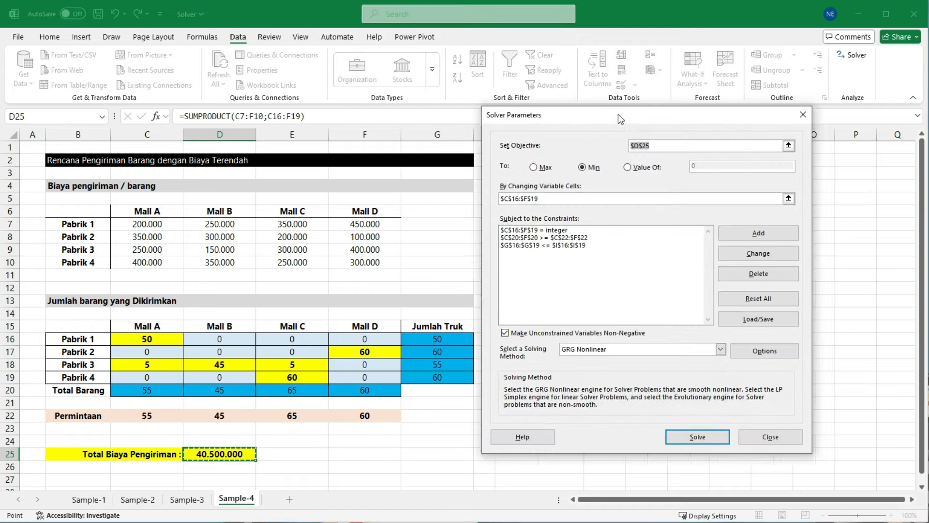
left_click(476, 169)
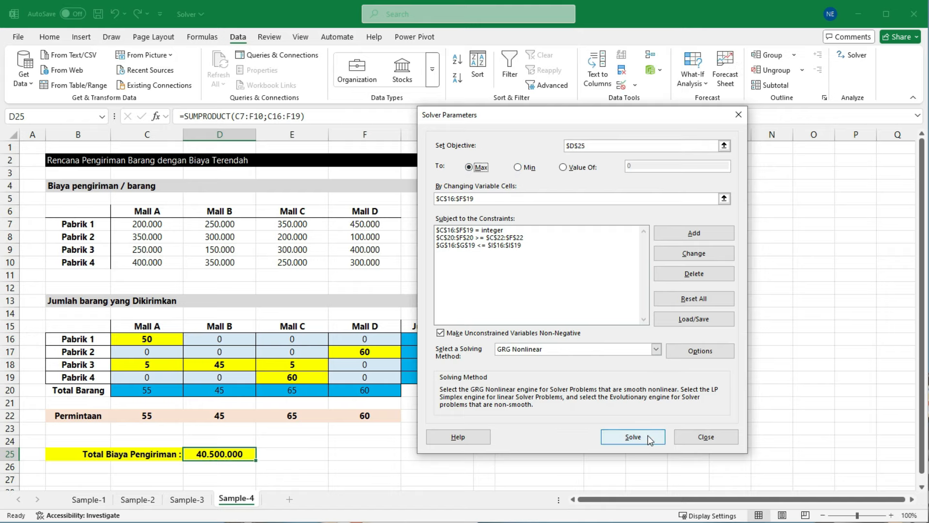
left_click(633, 436)
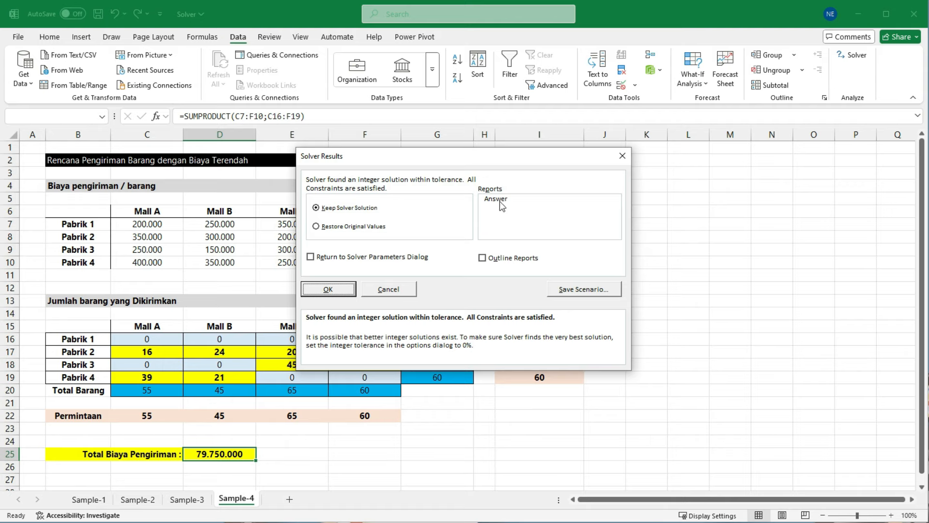
left_click_drag(496, 157, 571, 198)
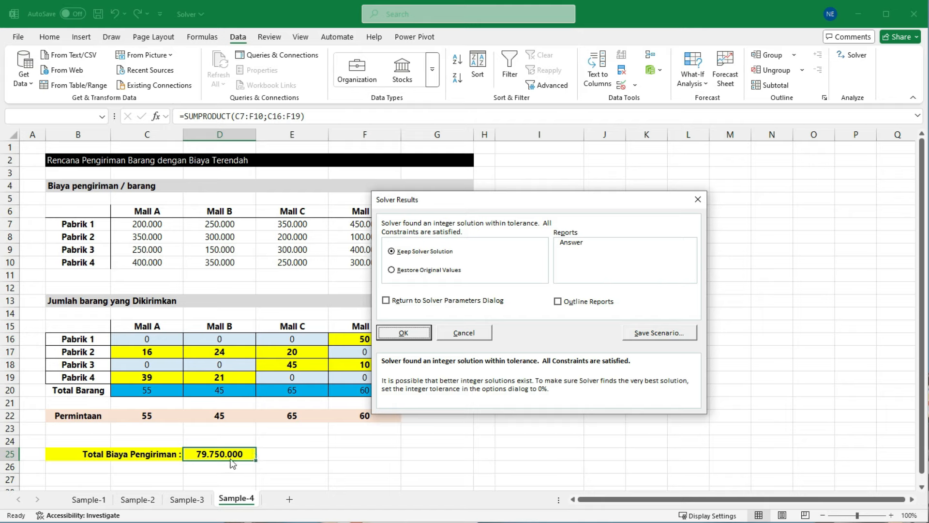
left_click_drag(506, 209, 609, 183)
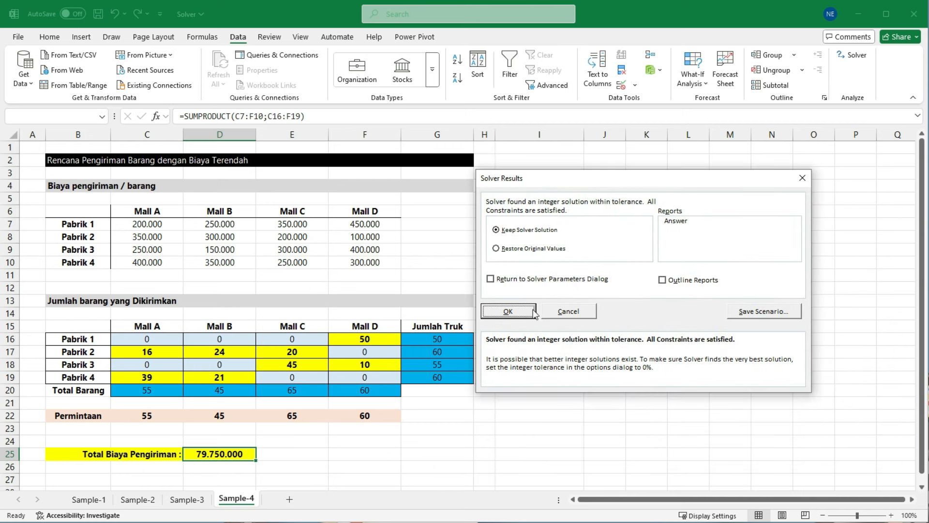
left_click(508, 311)
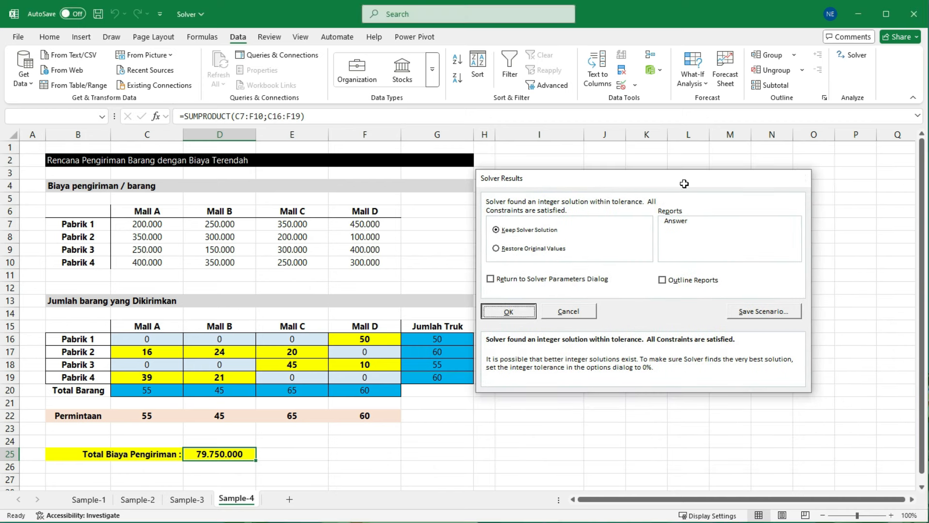
Step: Rerun Solver on Total Biaya Pengiriman with the Min option and keep the Solver solution
left_click(851, 55)
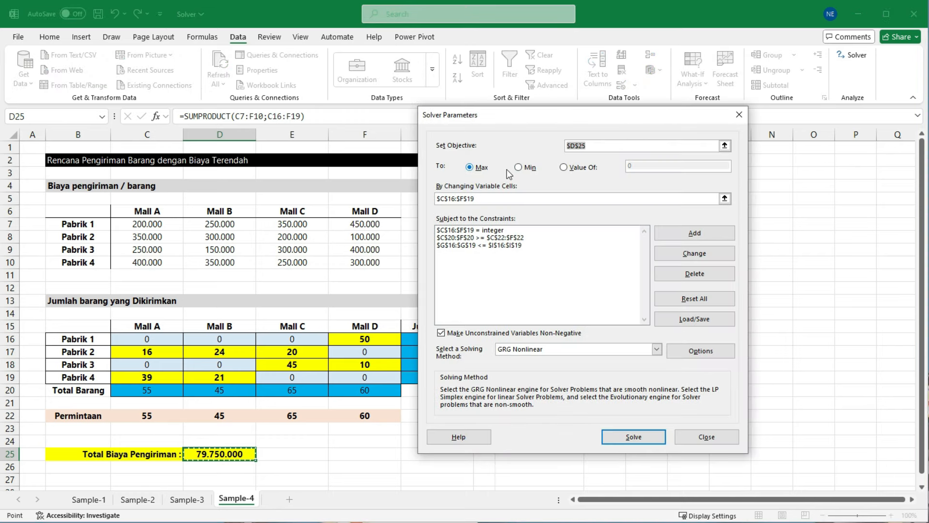
left_click(522, 168)
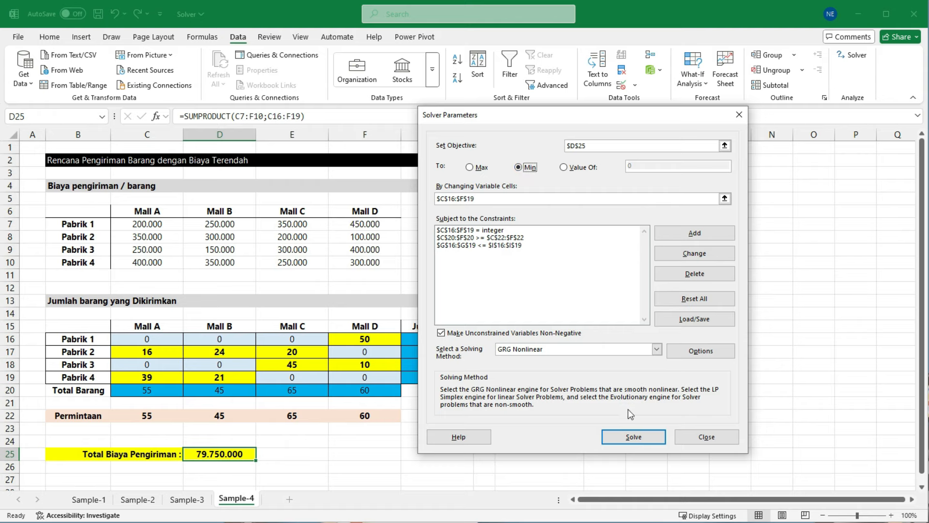
left_click(632, 435)
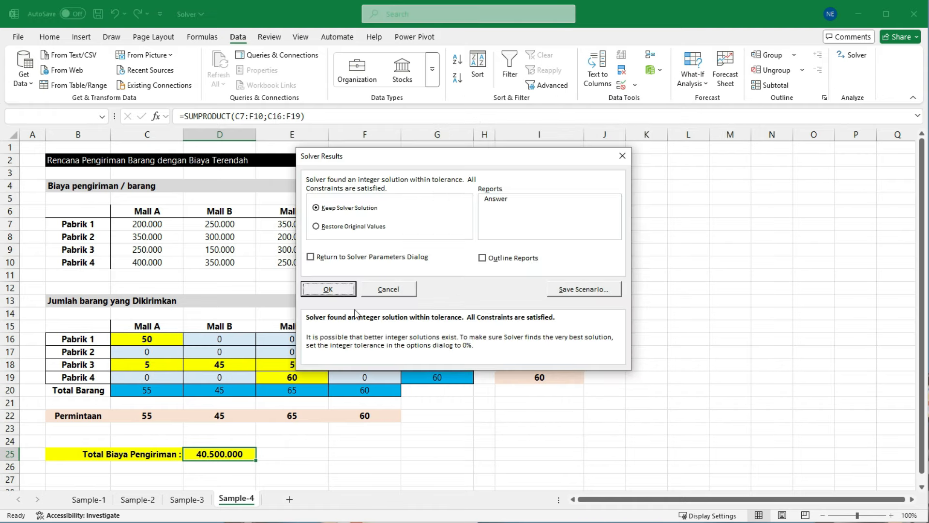
left_click(343, 292)
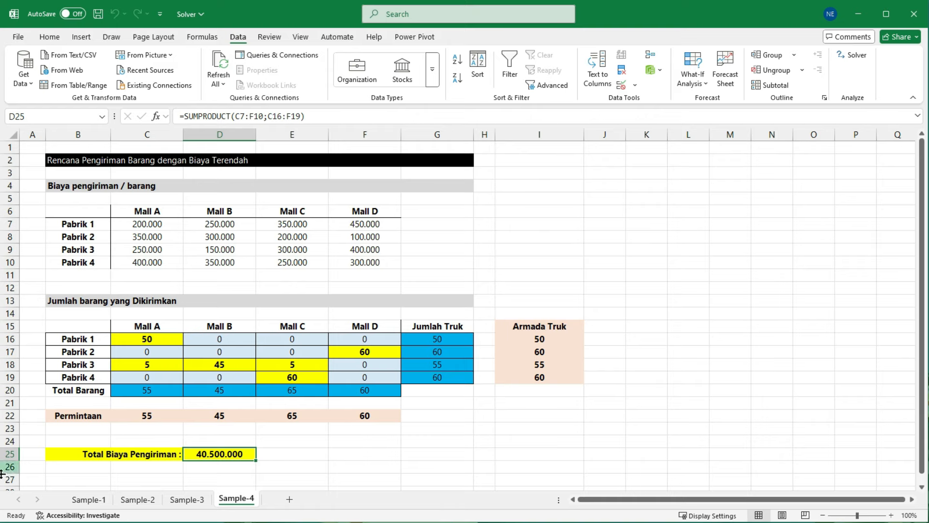
Step: Look through the Sample-1, Sample-2 and Sample-3 sheets and review the Solver parameters stored for Sample-4
left_click(91, 502)
left_click(138, 500)
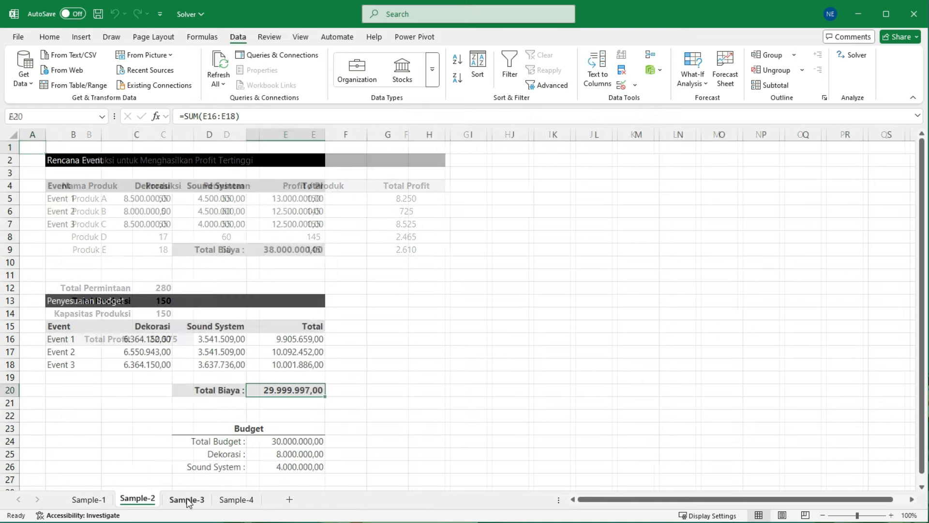
left_click(187, 499)
left_click(235, 498)
left_click(852, 55)
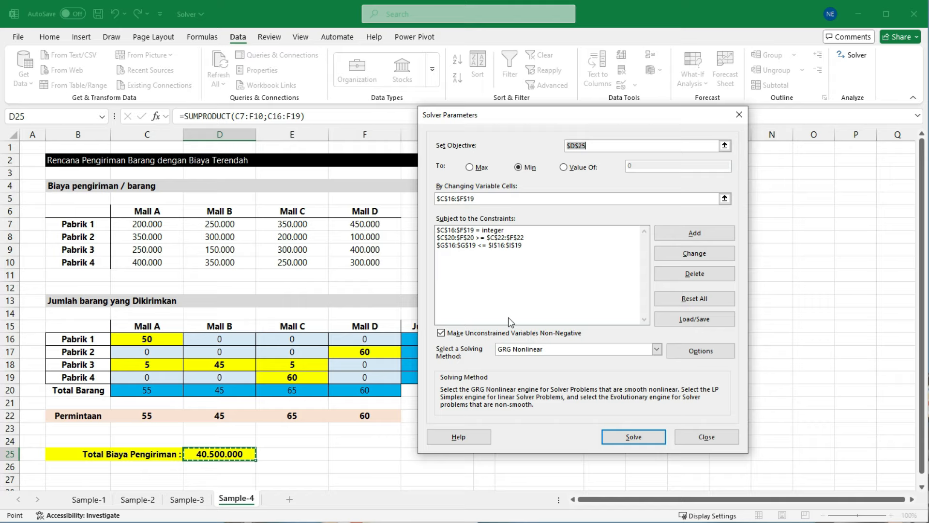
left_click(706, 437)
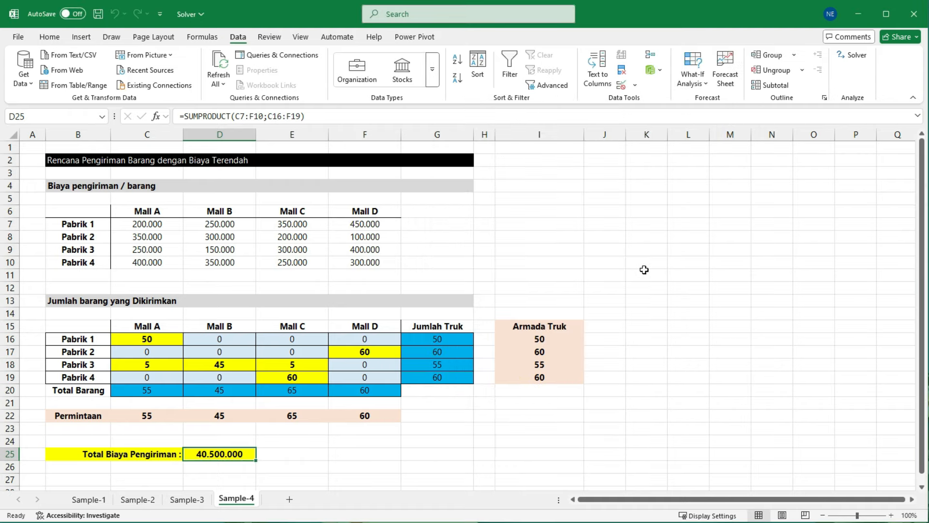
Step: Save the workbook, and look through the sample sheets and Sample-4's stored Solver parameters once more
left_click(98, 13)
left_click(89, 500)
left_click(138, 500)
left_click(186, 500)
left_click(232, 501)
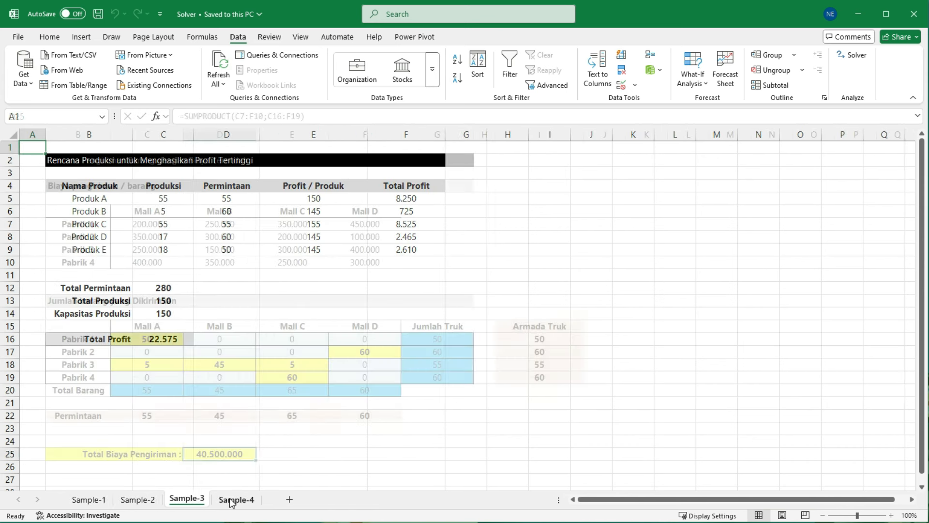
left_click(858, 55)
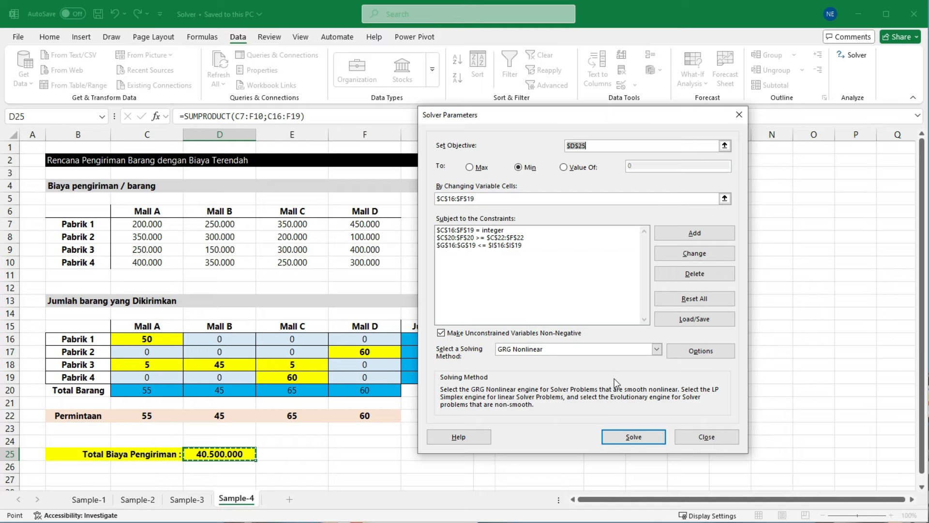
left_click(713, 438)
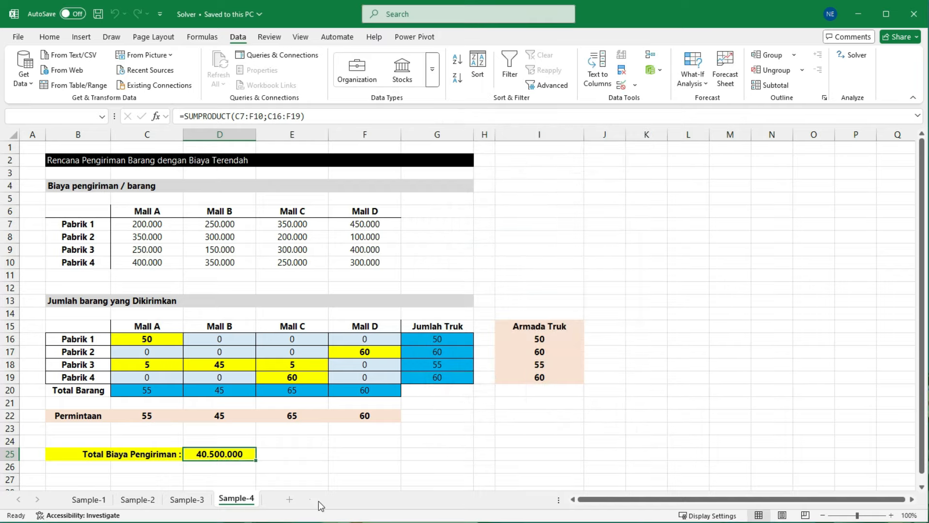
Step: Add a blank worksheet to the workbook and inspect the Solver parameters of that sheet
left_click(290, 499)
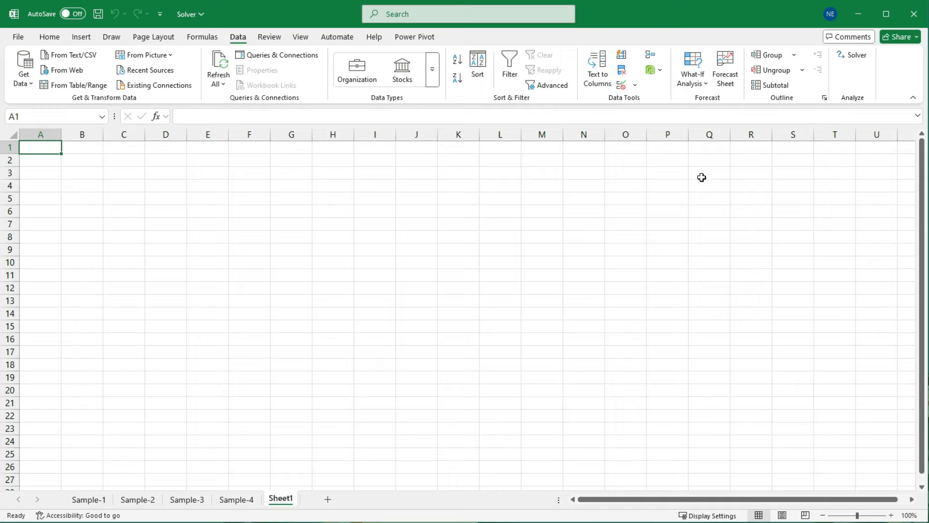
left_click(853, 55)
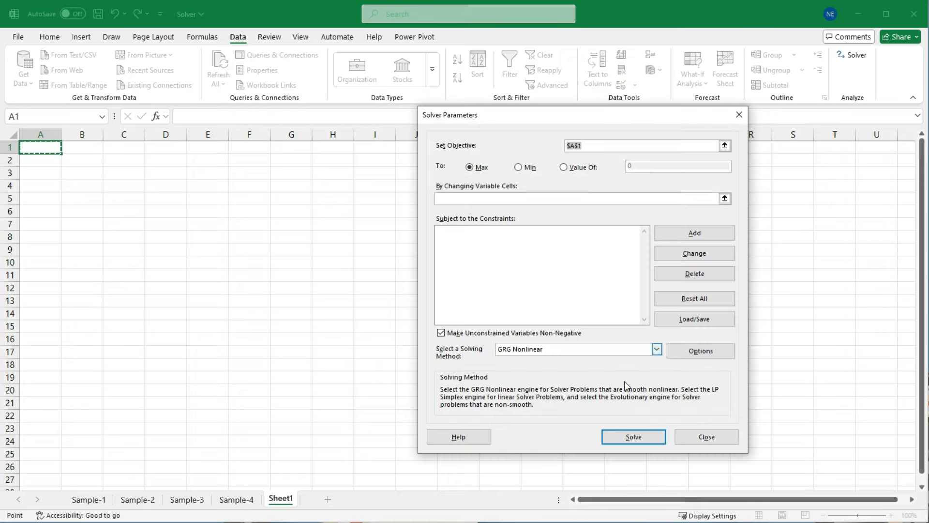
left_click(705, 436)
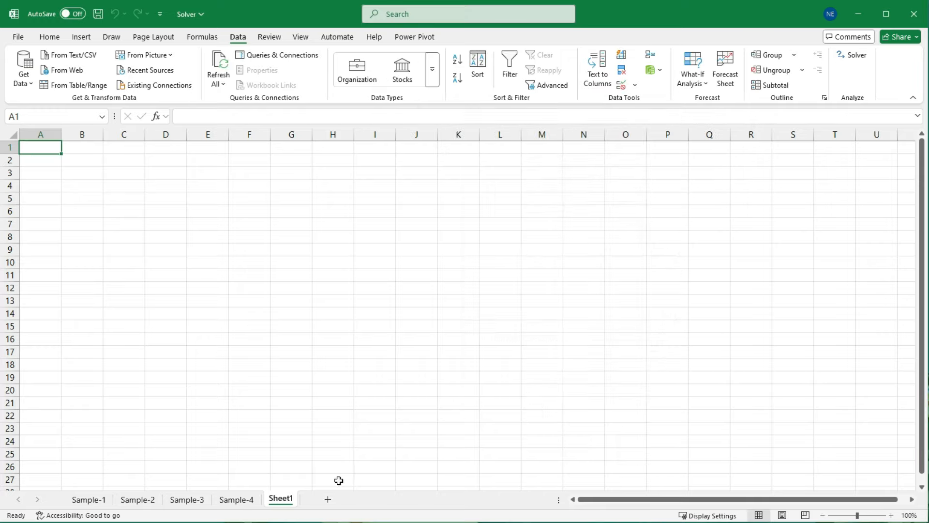
Step: Review the solving methods offered in Sample-4's Solver parameters, leaving GRG Nonlinear selected
left_click(237, 499)
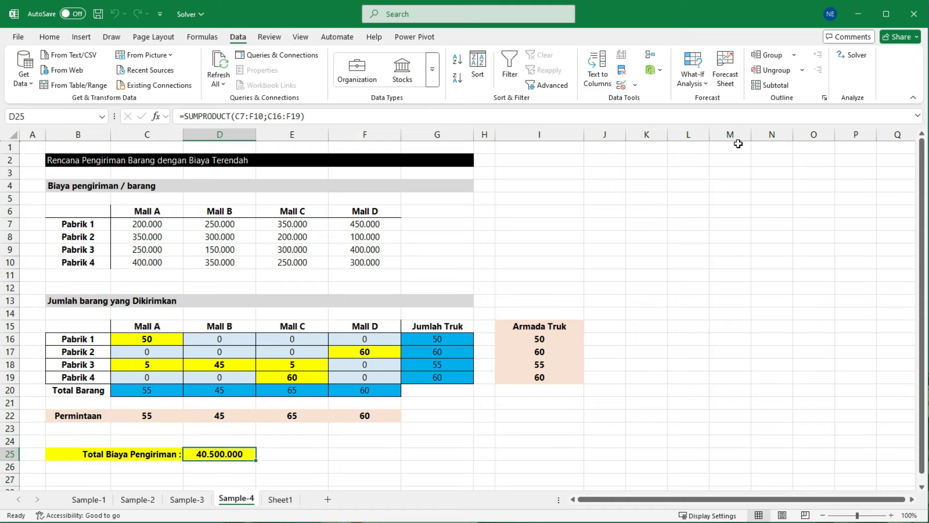
left_click(852, 56)
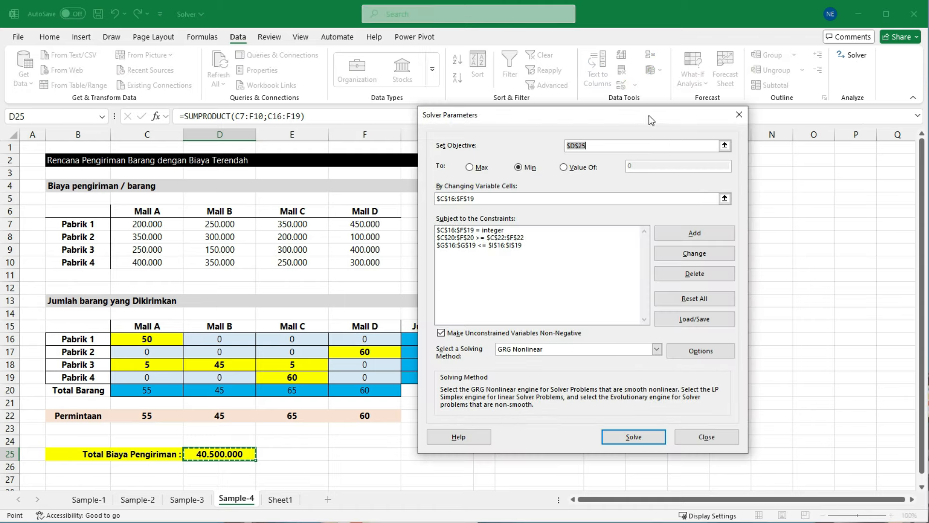
left_click_drag(649, 115, 585, 106)
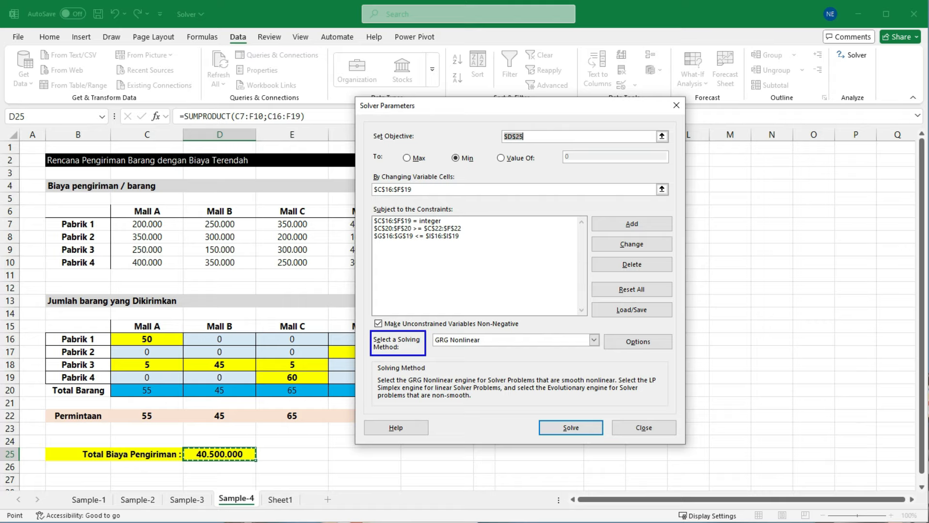
left_click(594, 340)
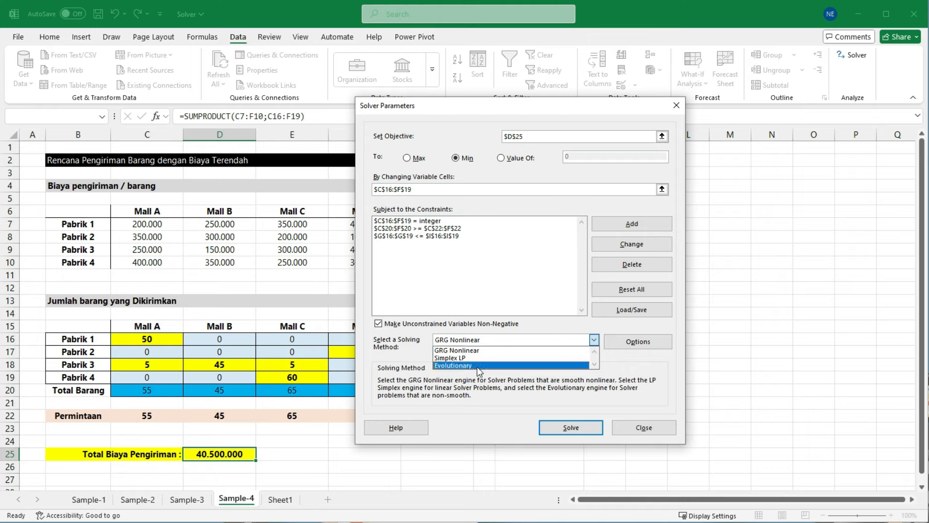
left_click(480, 385)
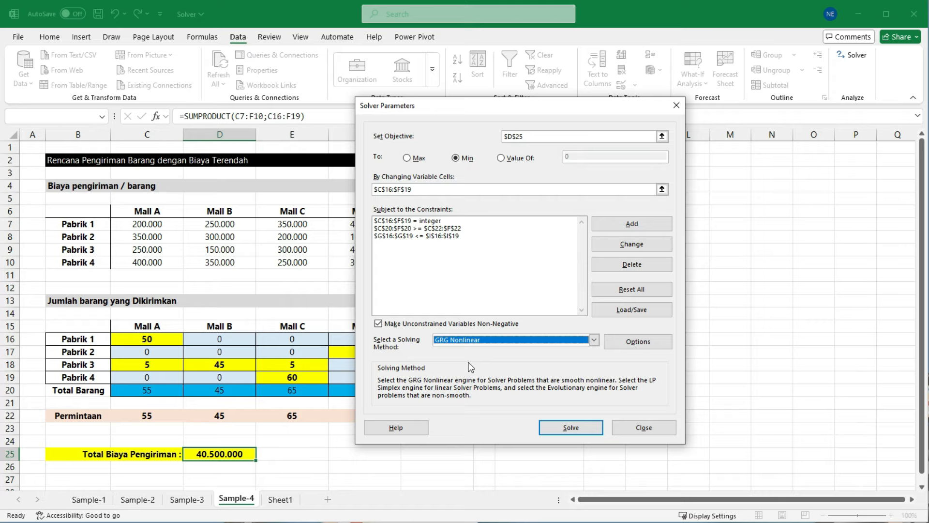
mouse_move(137, 344)
left_mouse_down()
mouse_move(460, 240)
mouse_move(624, 357)
left_mouse_up()
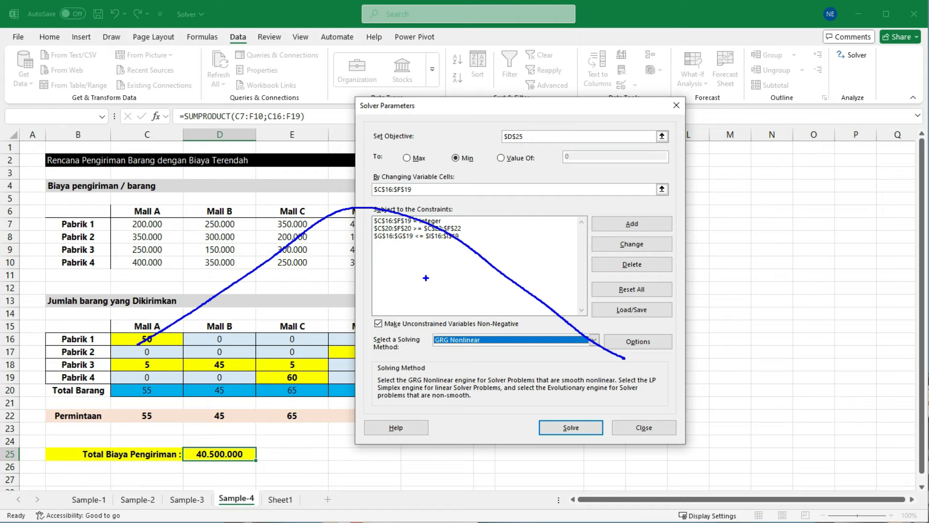
key("Escape")
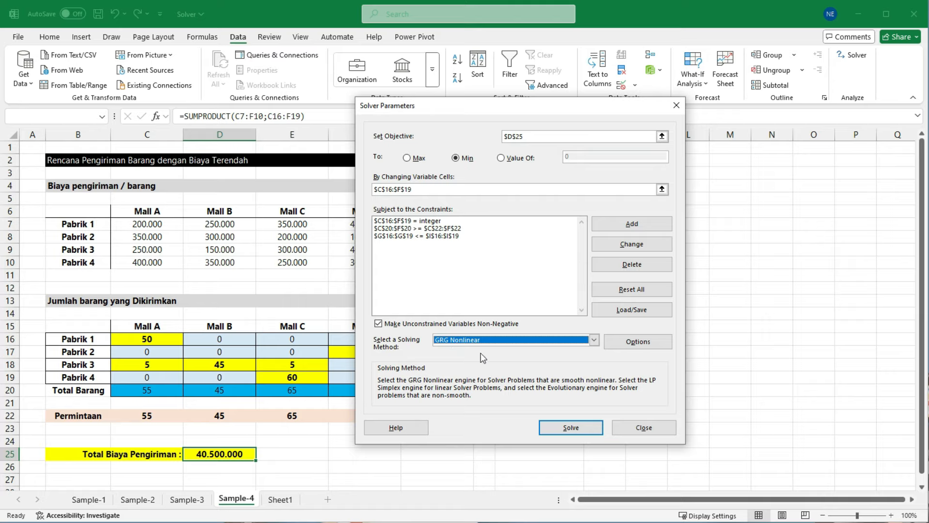
Step: Switch Sample-4's Solver solving method to Simplex LP
left_click(458, 343)
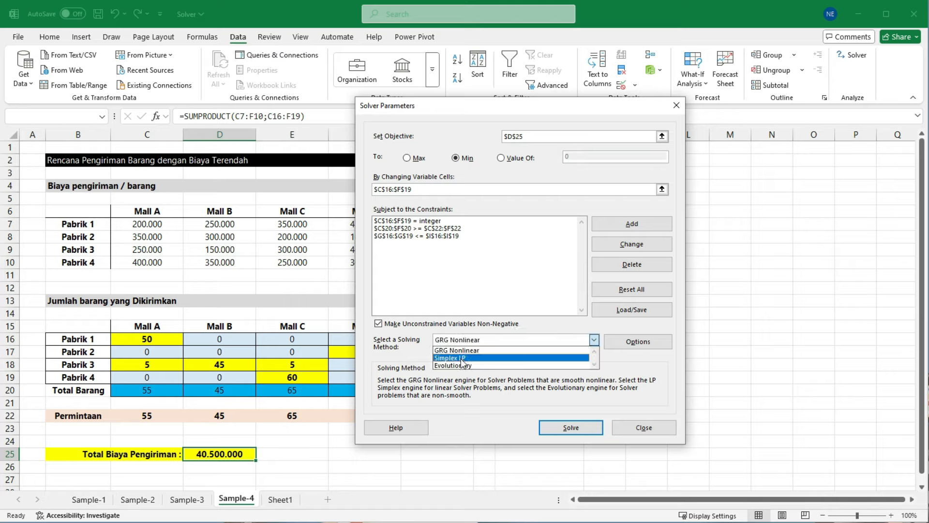
left_click(462, 358)
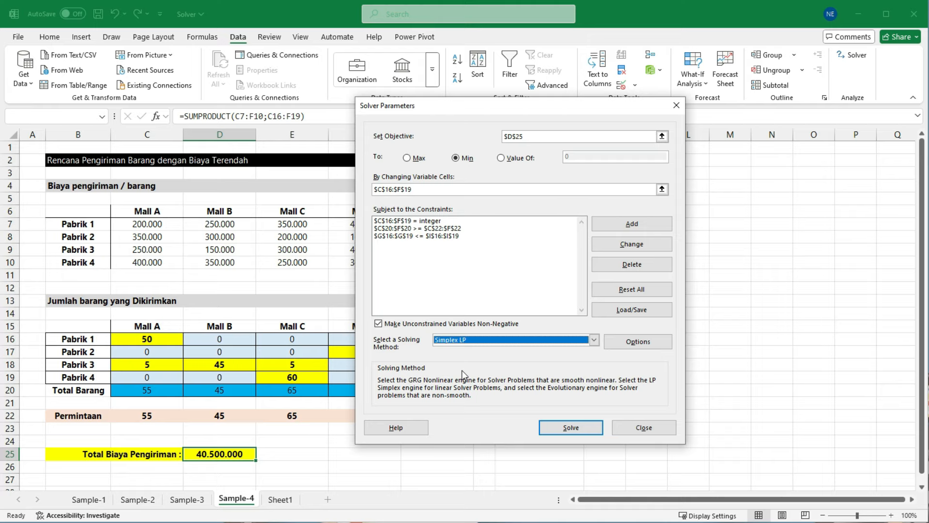
left_click_drag(304, 378, 747, 251)
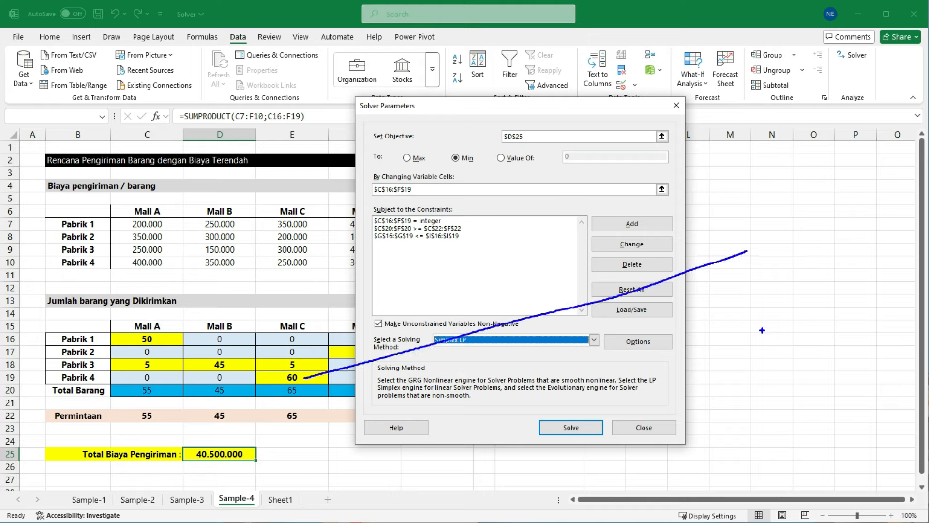
Step: Switch Sample-4's Solver solving method to Evolutionary
left_click(594, 340)
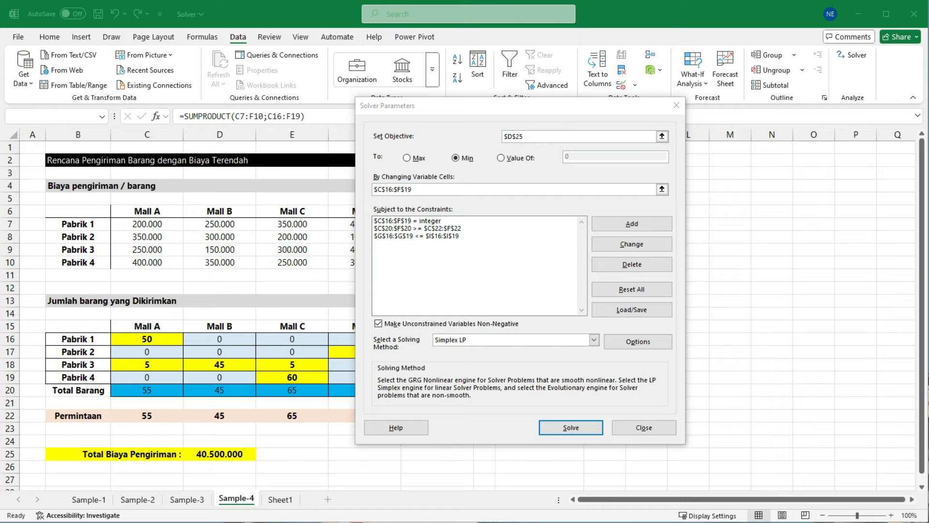
left_click(594, 340)
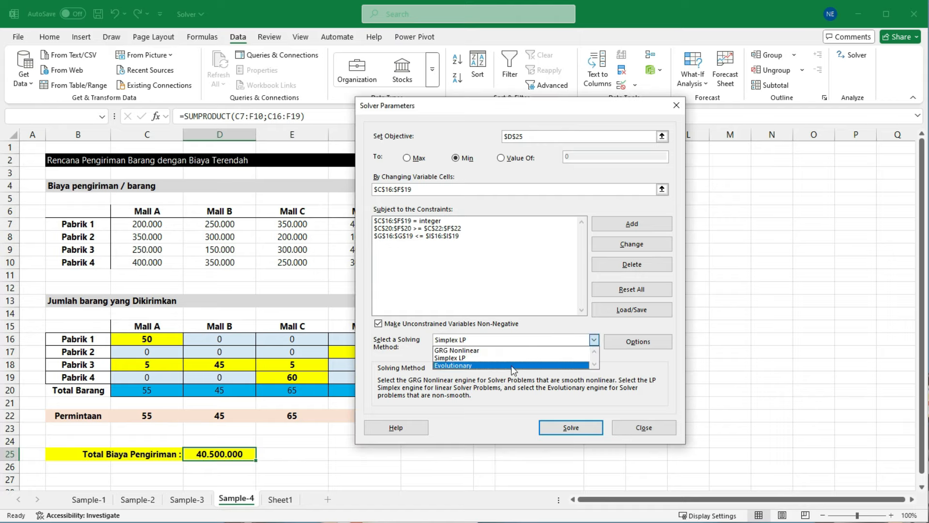
left_click(507, 366)
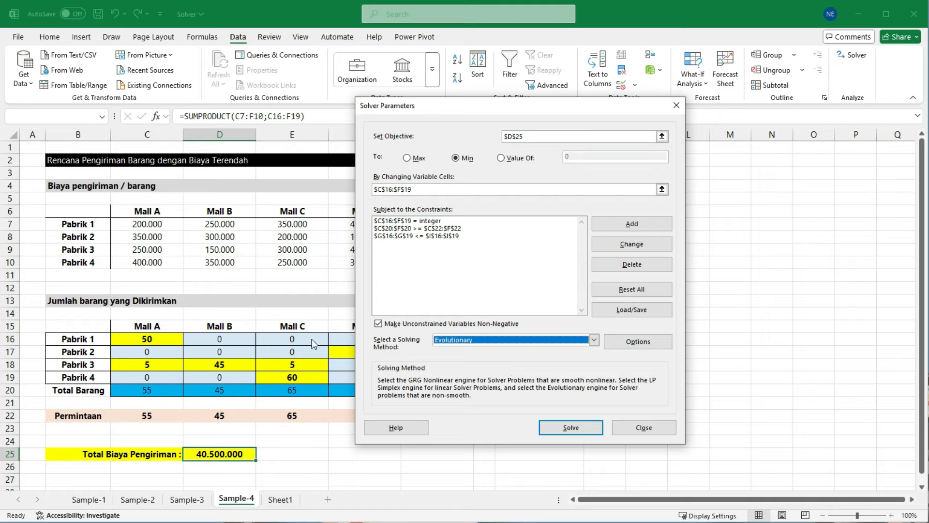
mouse_move(118, 339)
left_mouse_down()
mouse_move(312, 255)
mouse_move(497, 216)
mouse_move(655, 265)
mouse_move(809, 292)
left_mouse_up()
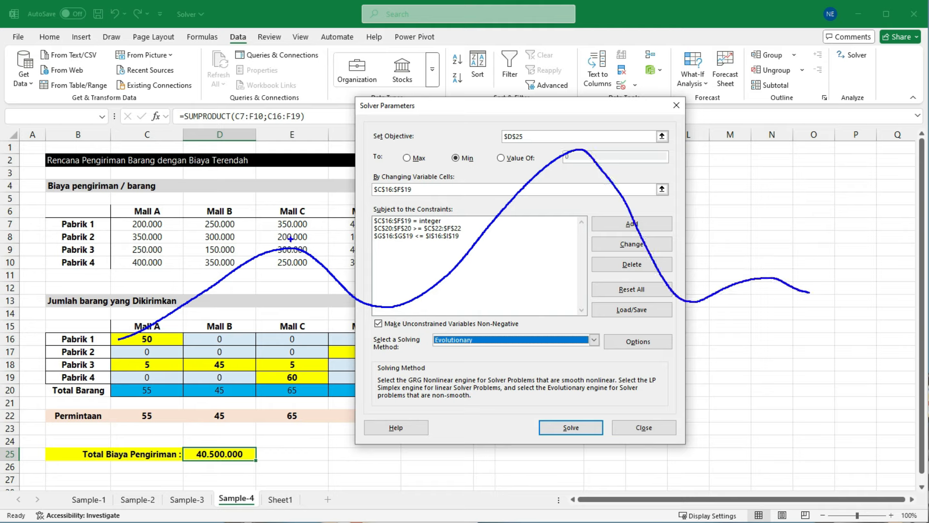
mouse_move(292, 238)
left_mouse_down()
mouse_move(279, 263)
mouse_move(284, 240)
left_mouse_up()
mouse_move(588, 139)
left_mouse_down()
mouse_move(572, 160)
mouse_move(592, 137)
left_mouse_up()
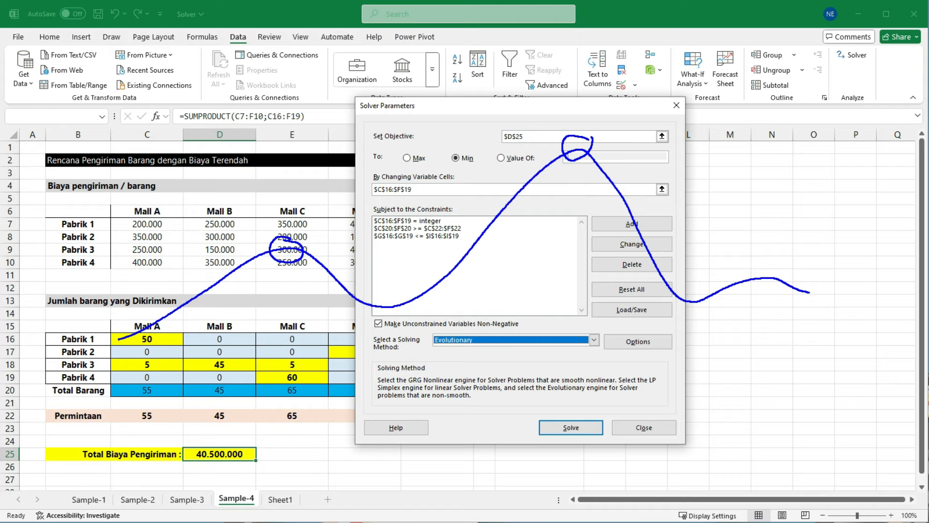
key("Escape")
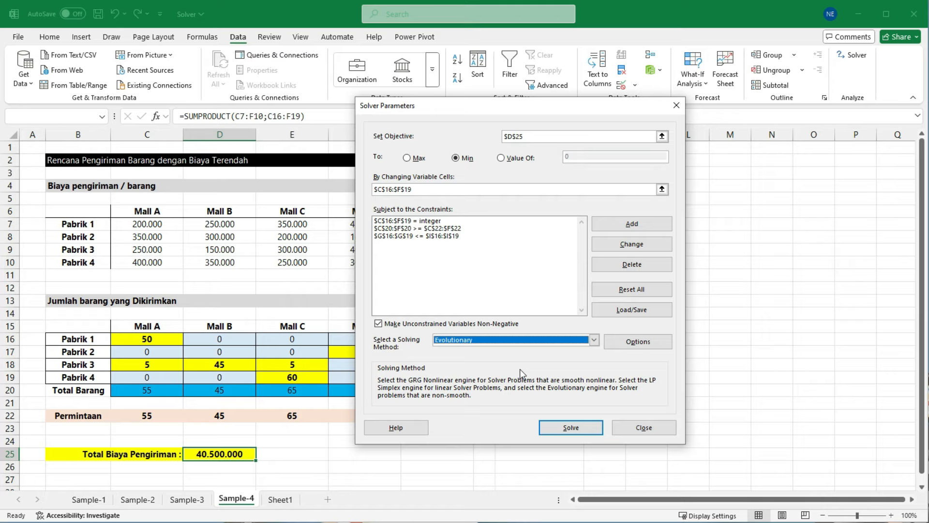
Step: Set the solving method to GRG Nonlinear, solve the minimum cost, and keep the solution with an Answer report
left_click(538, 341)
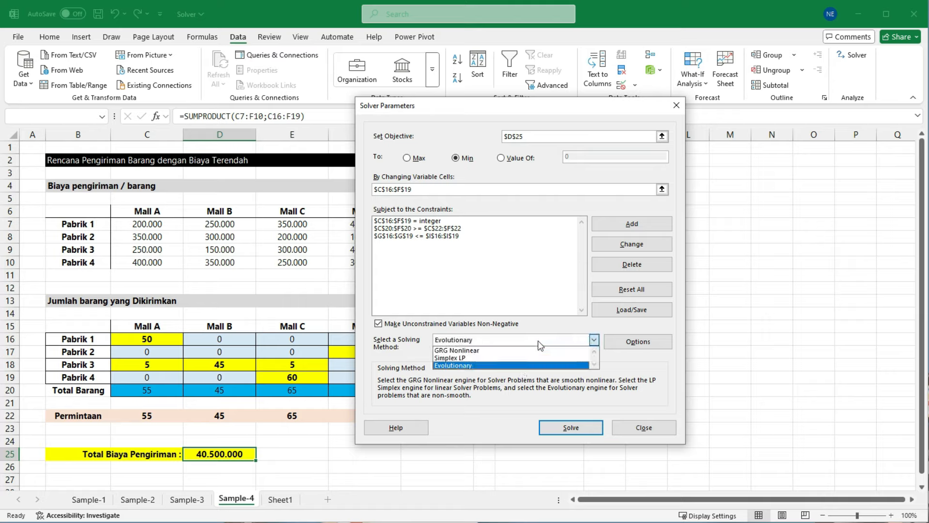
left_click(499, 351)
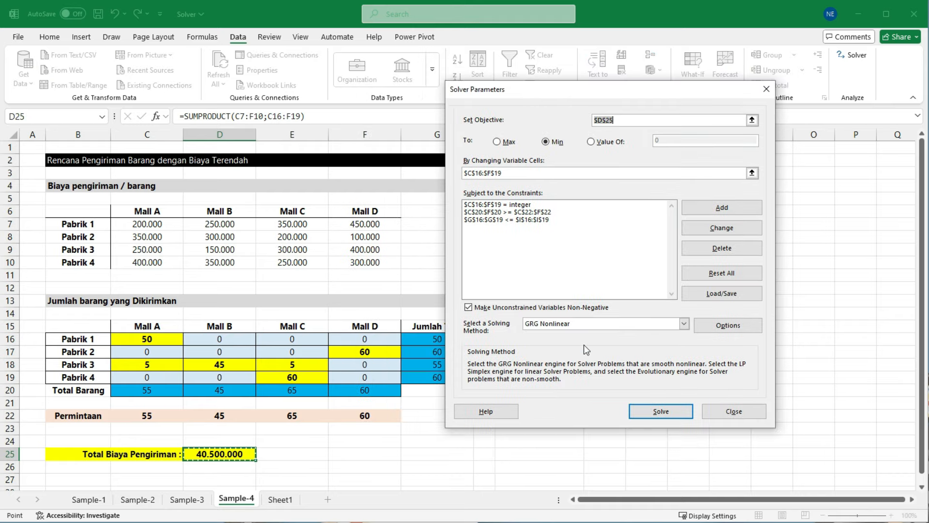
left_click(676, 411)
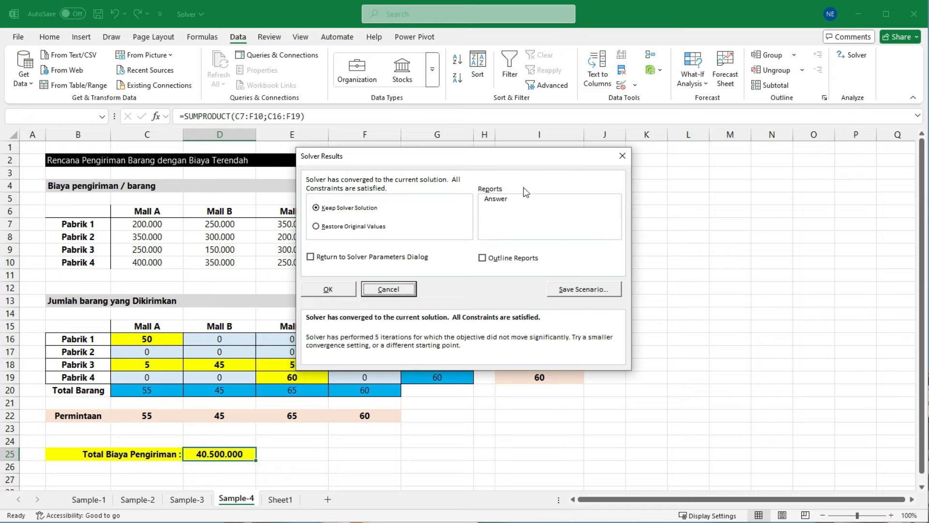
left_click(498, 202)
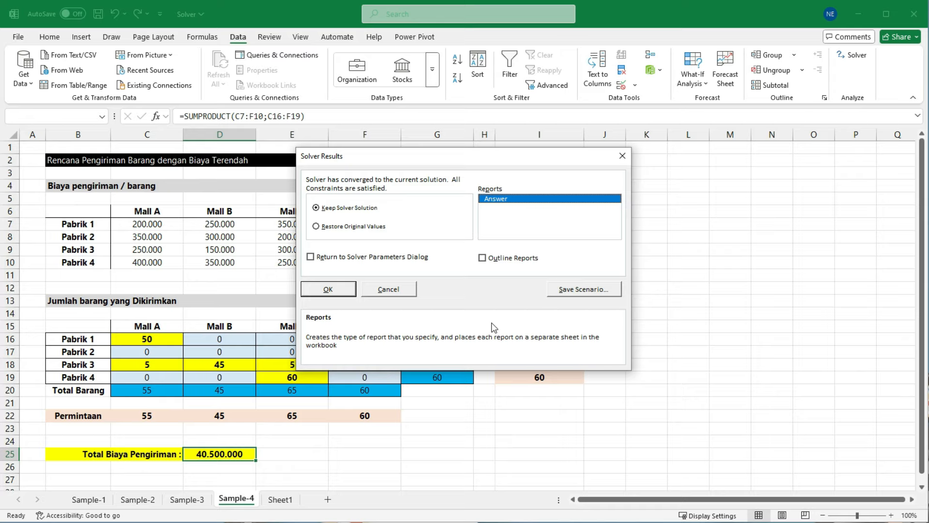
left_click(341, 290)
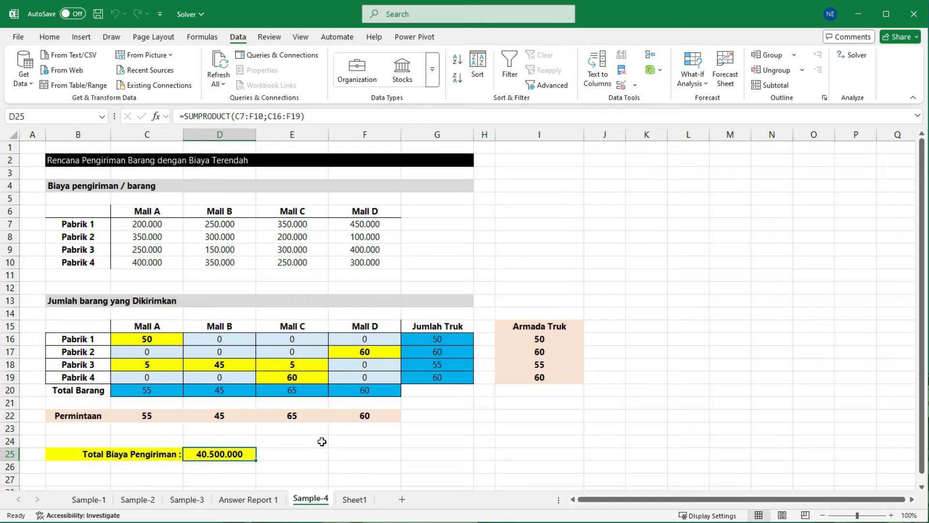
Step: Examine the generated Answer report's solver engine details, objective cell and variable cells, and return to Sample-4
mouse_move(209, 483)
left_mouse_down()
mouse_move(294, 510)
mouse_move(326, 456)
left_mouse_up()
key("Escape")
left_click(266, 500)
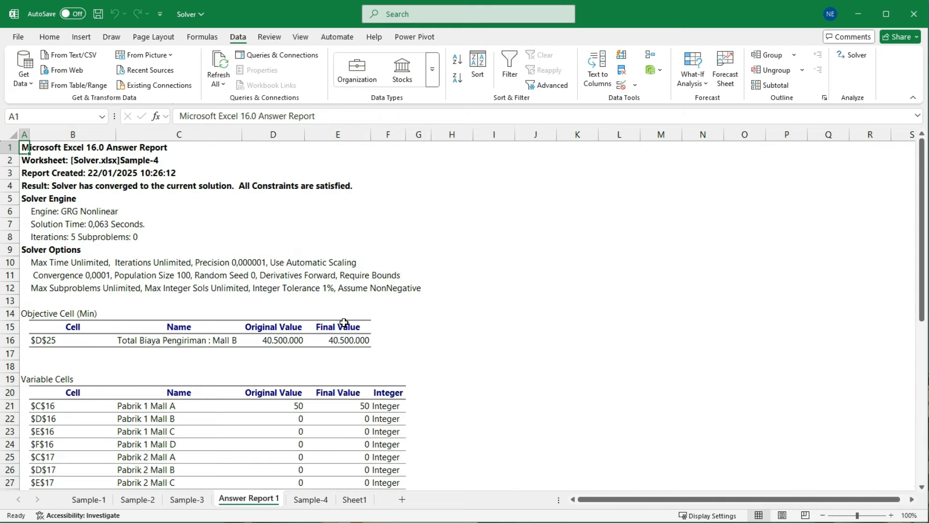
scroll(343, 322, "down", 11)
scroll(343, 323, "up", 2)
scroll(343, 323, "up", 9)
left_click(311, 498)
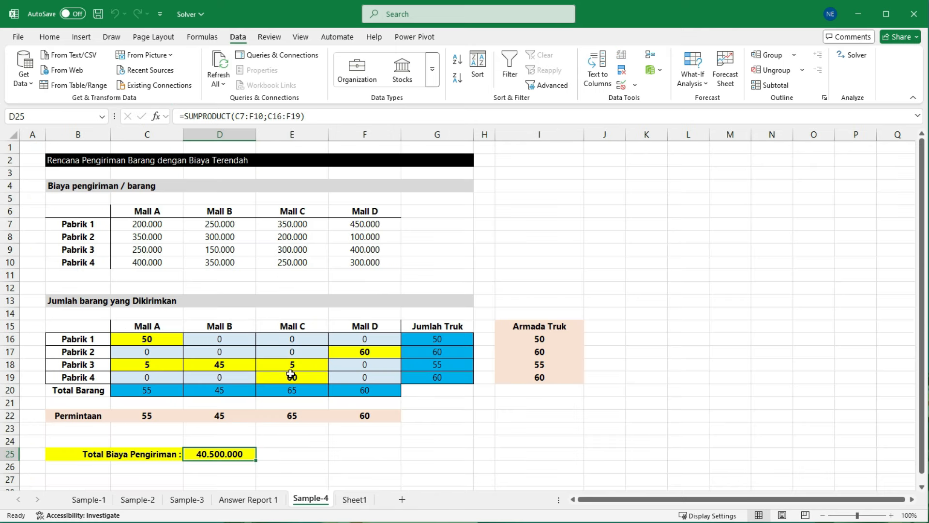
left_click(436, 415)
left_click(534, 285)
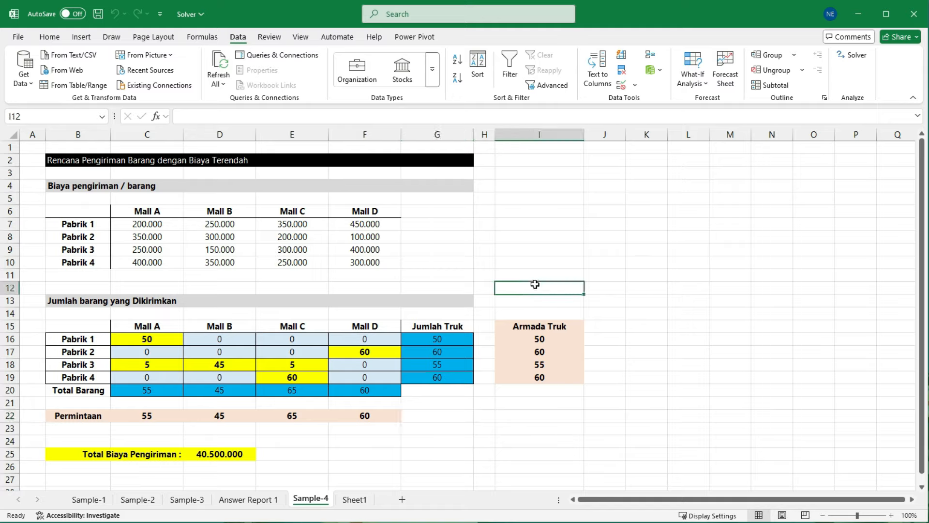
left_click(483, 262)
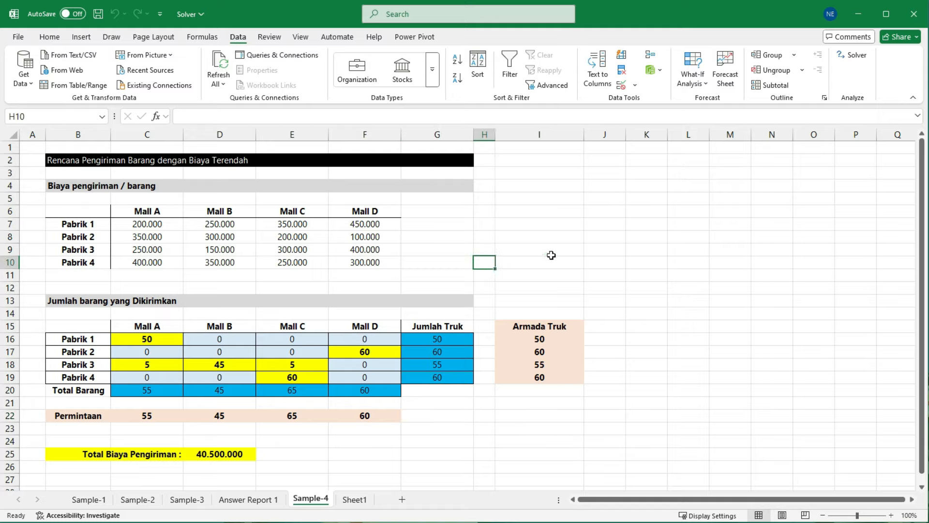
Step: Look back through the Answer report, Sample-3 and Sample-2 sheets, ending on Sample-1
left_click(230, 499)
left_click(186, 499)
left_click(140, 501)
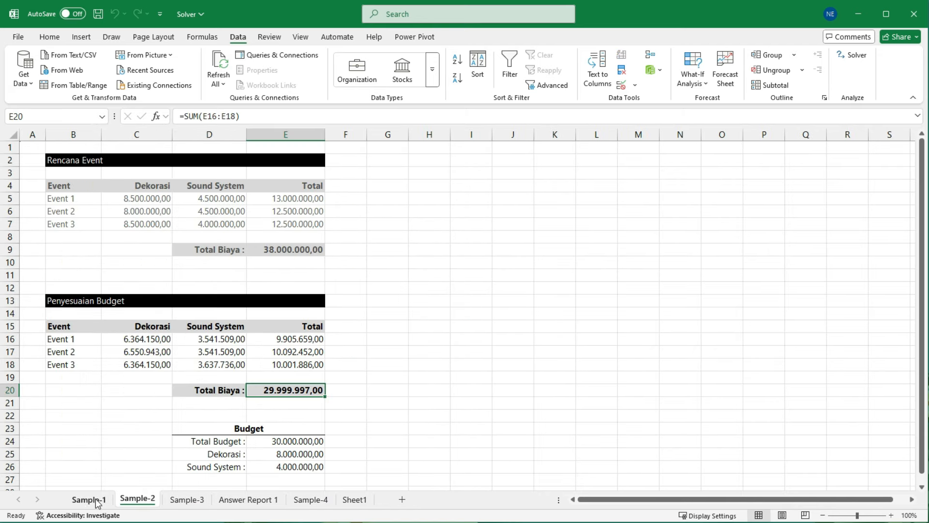
left_click(92, 499)
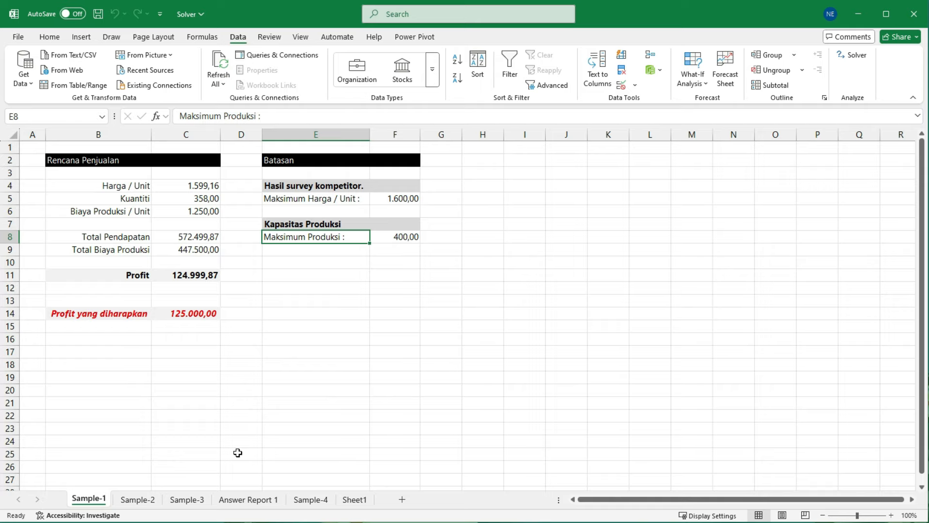